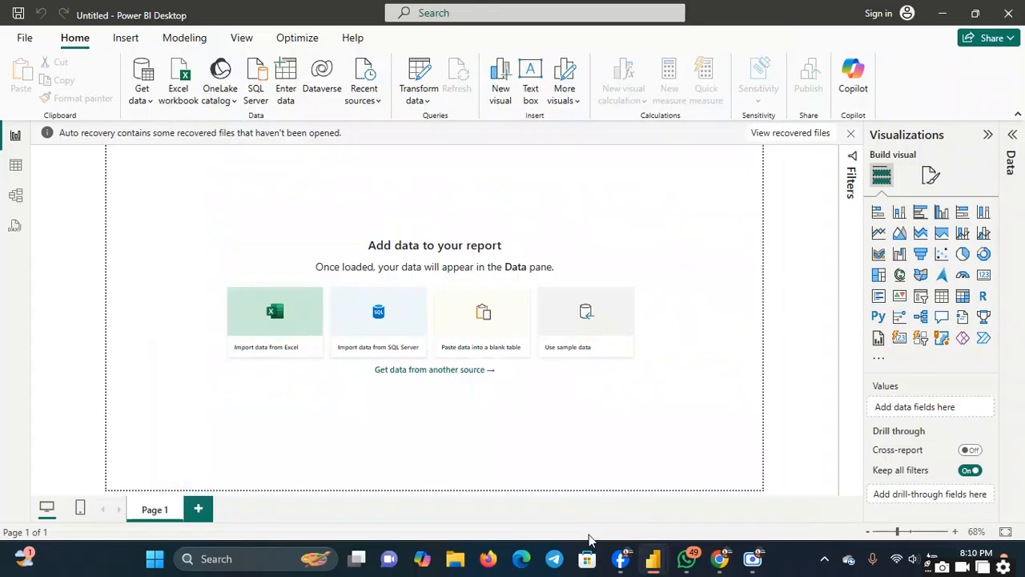
mouse_move(693, 567)
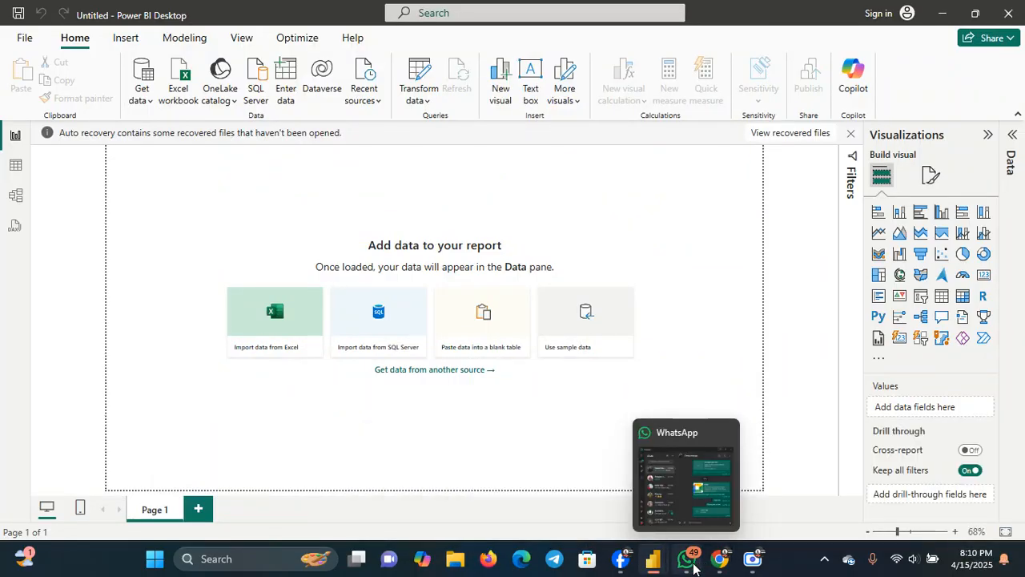
left_click(673, 480)
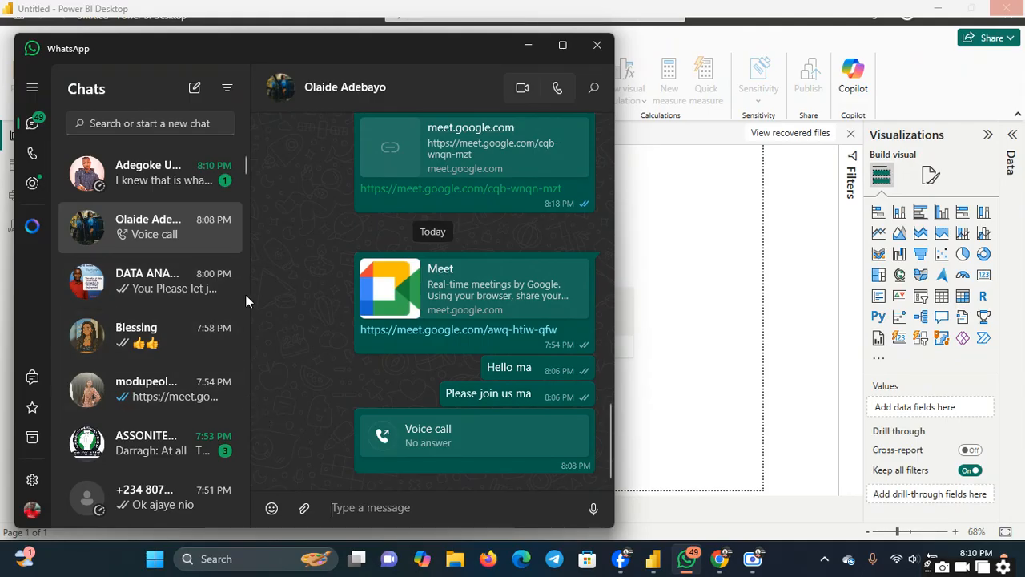
left_click(528, 45)
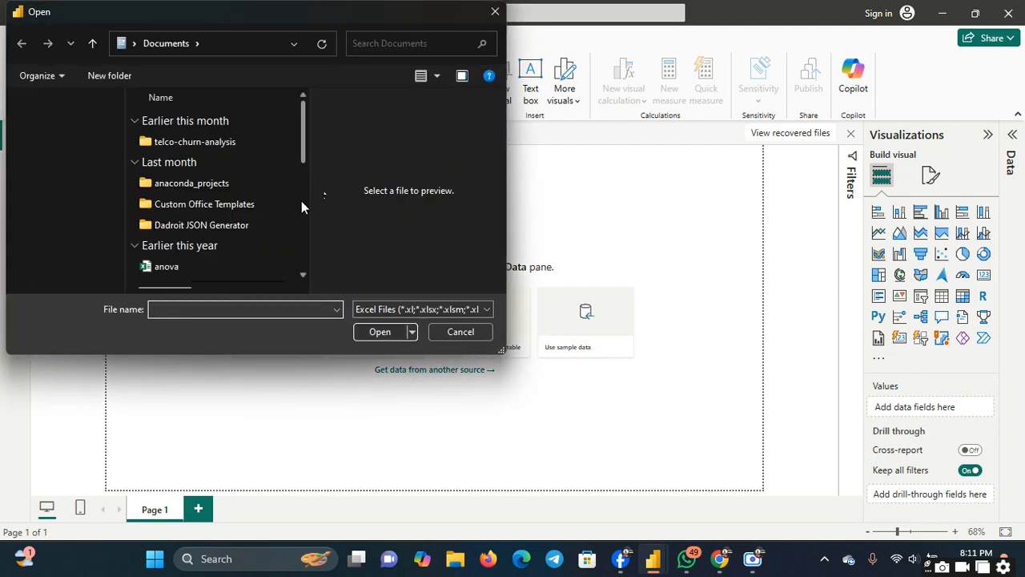
- Import the SalesData Excel workbook from the Downloads folder and open its Sheet1 in the Power Query Editor
left_click(302, 200)
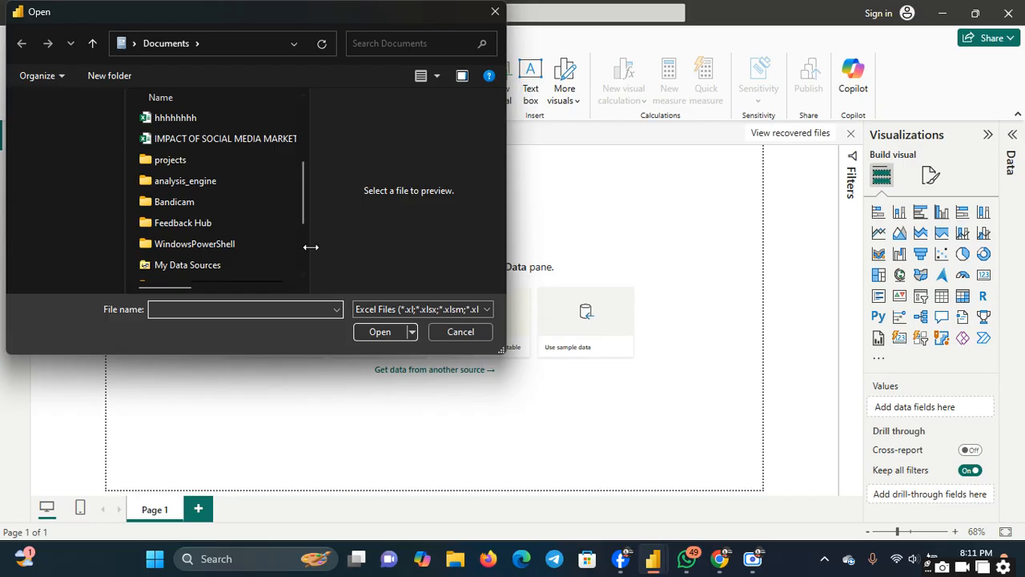
left_click(304, 252)
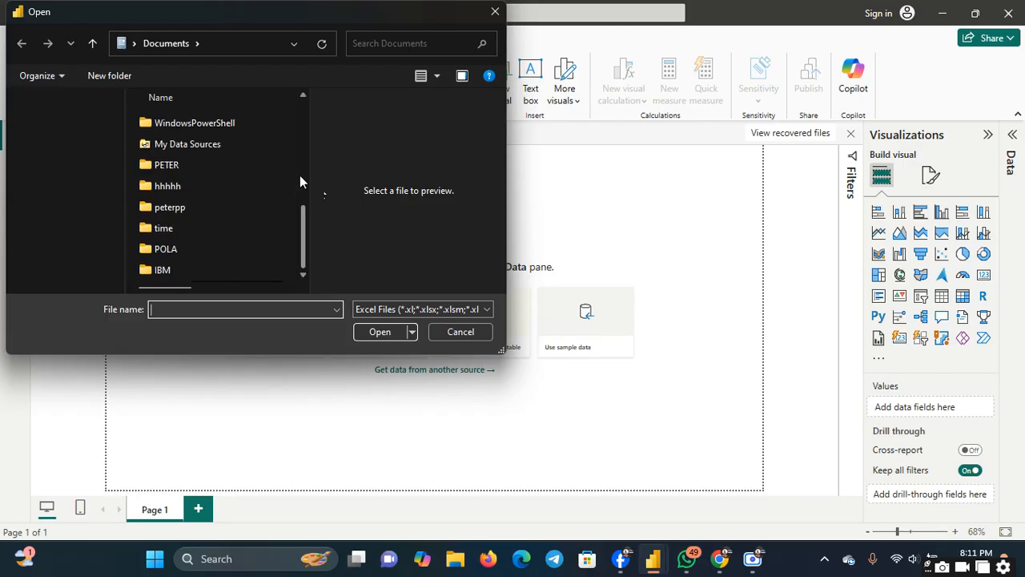
scroll(301, 160, "up", 10)
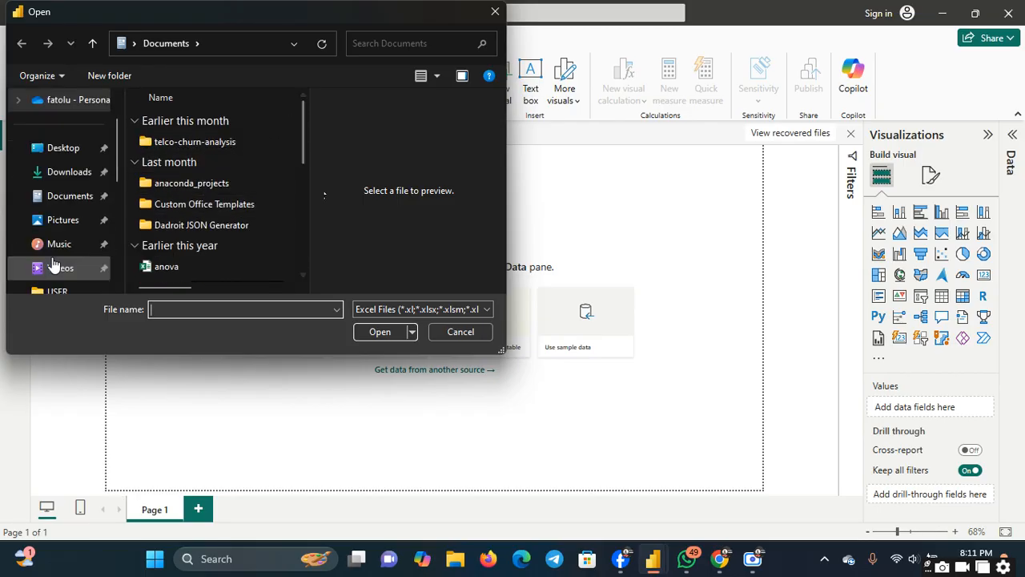
left_click(79, 183)
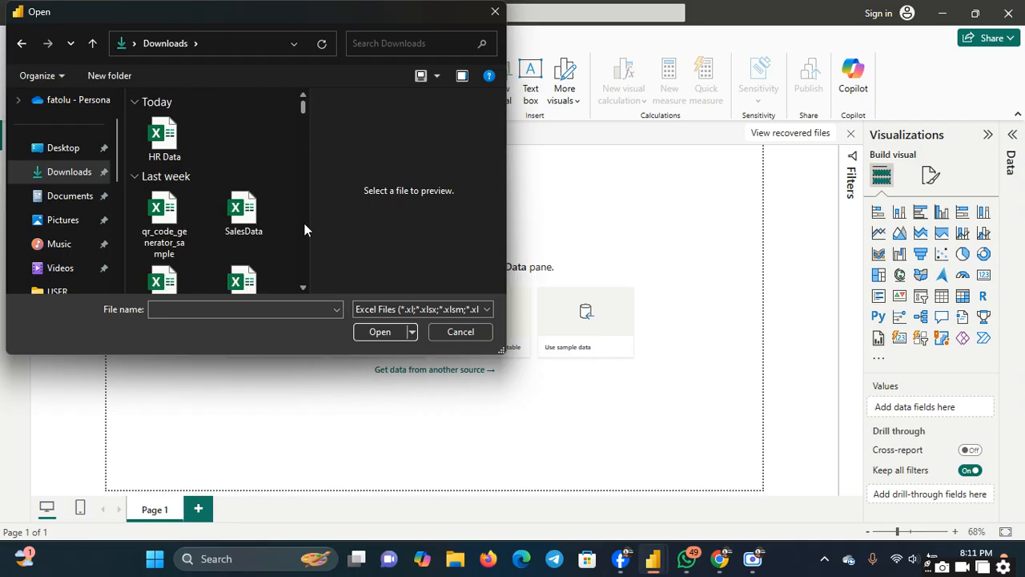
scroll(304, 233, "down", 3)
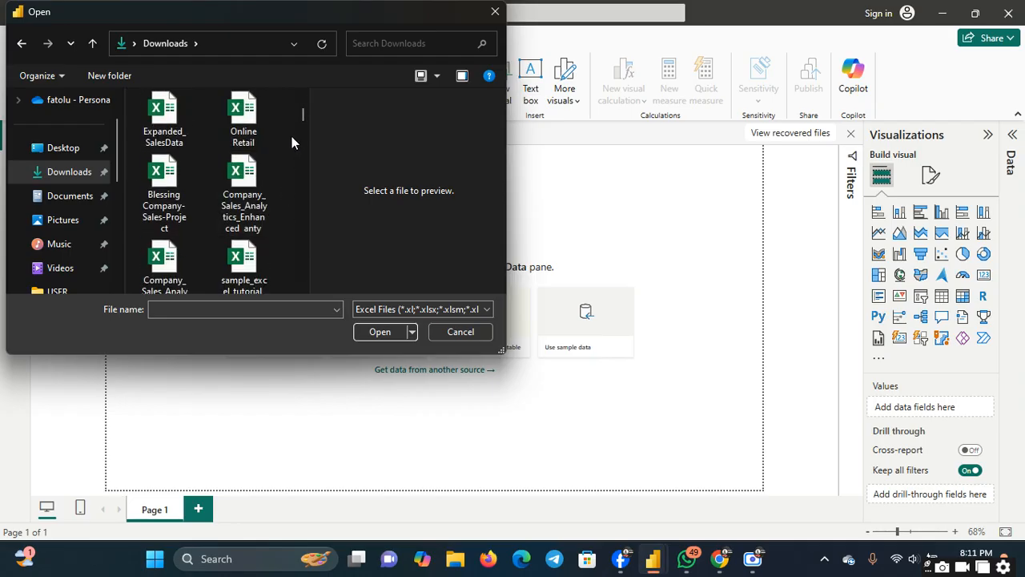
left_click(304, 96)
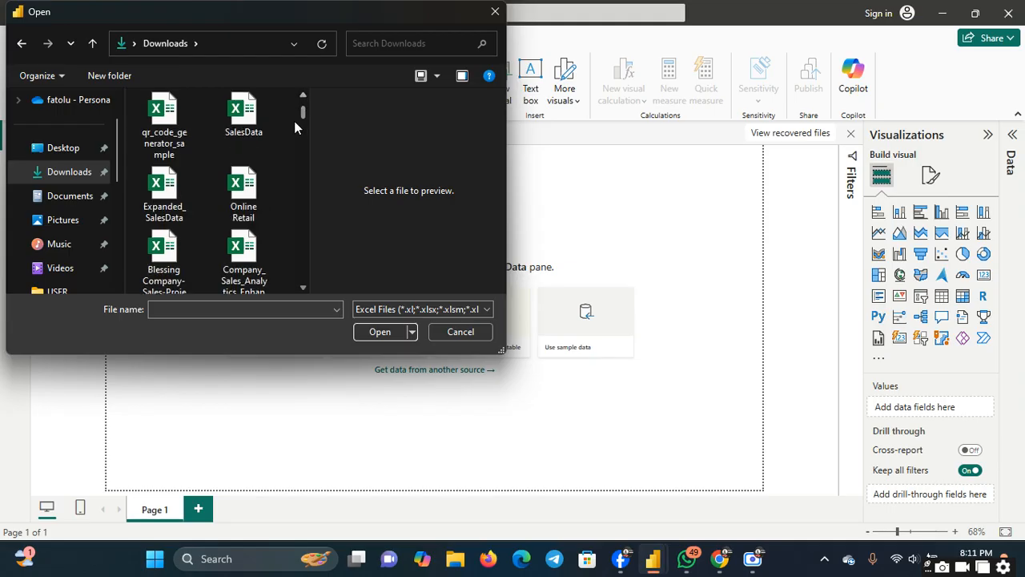
left_click(253, 118)
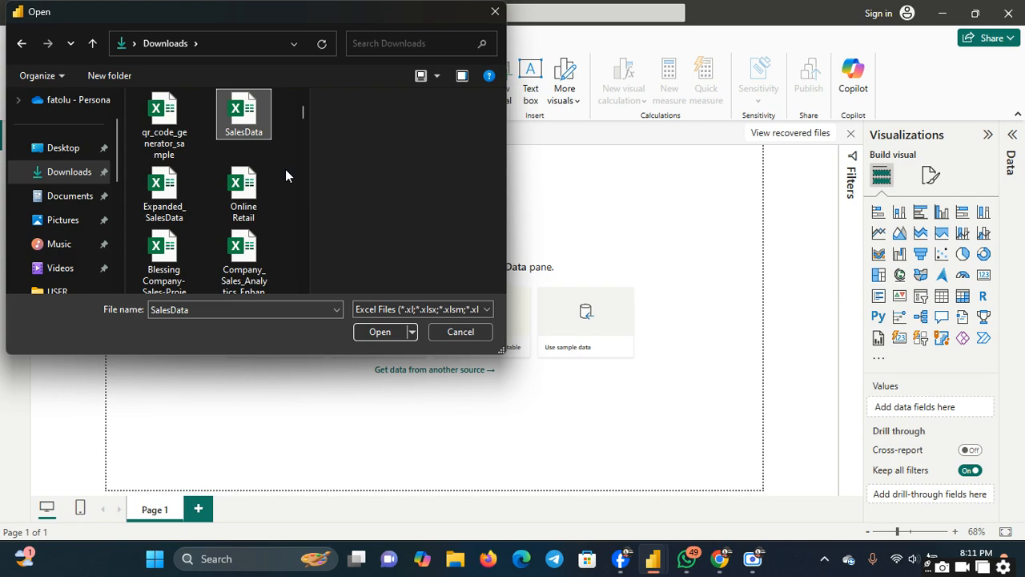
key("Return")
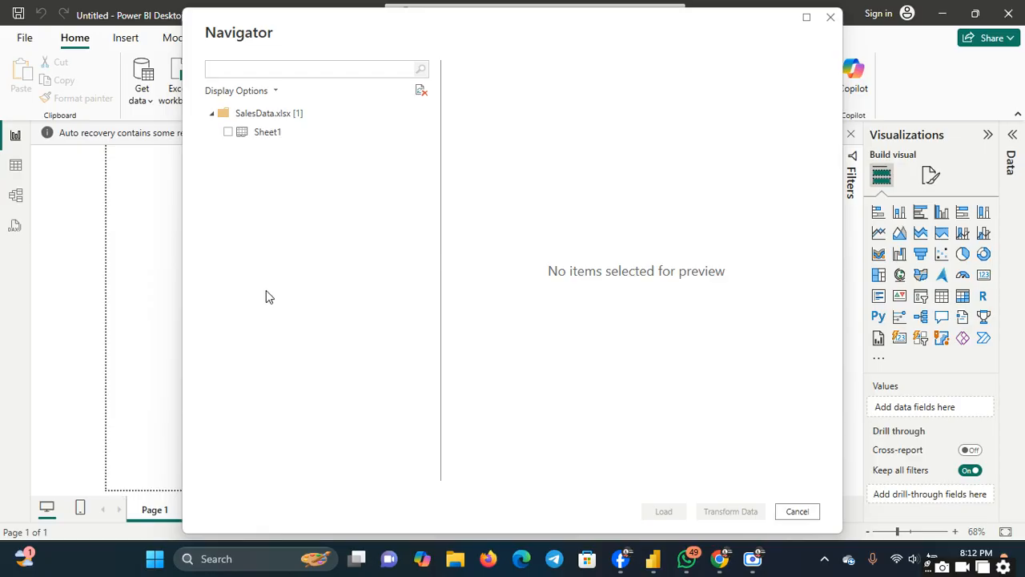
left_click(229, 131)
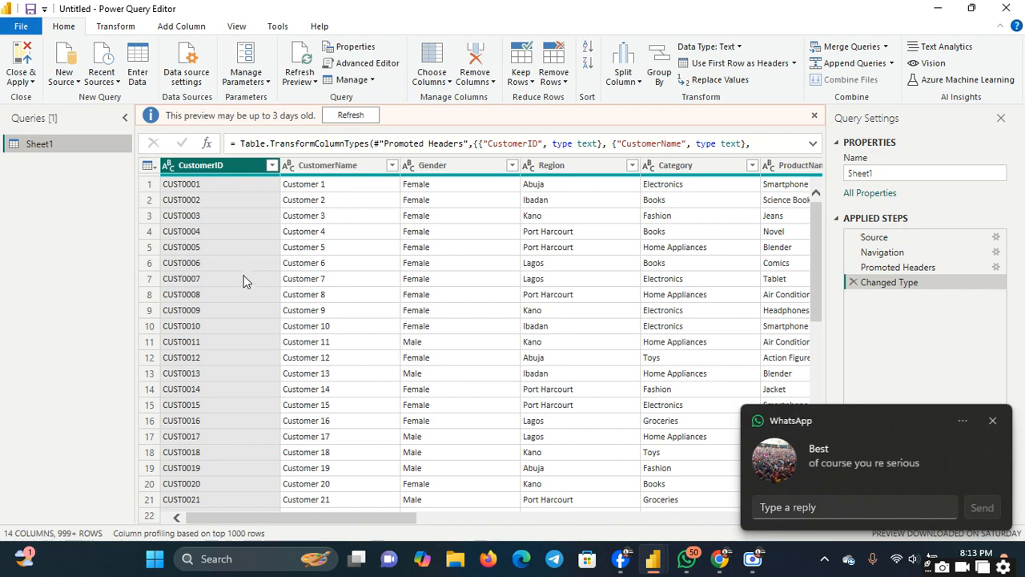
- Look through all columns of the Sheet1 query, from Gender across to CustomerType, and check their contents
left_click(505, 249)
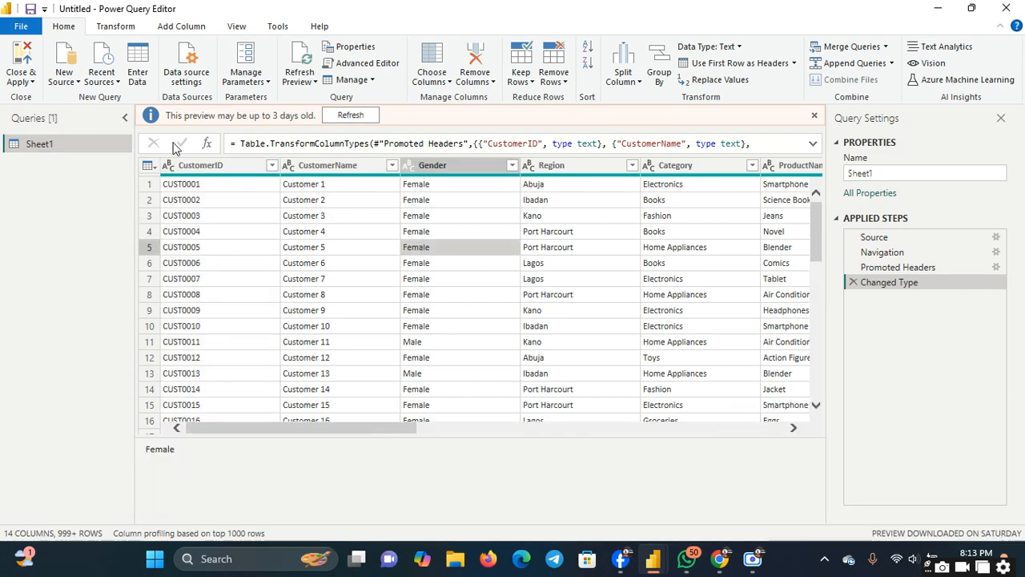
left_click(483, 199)
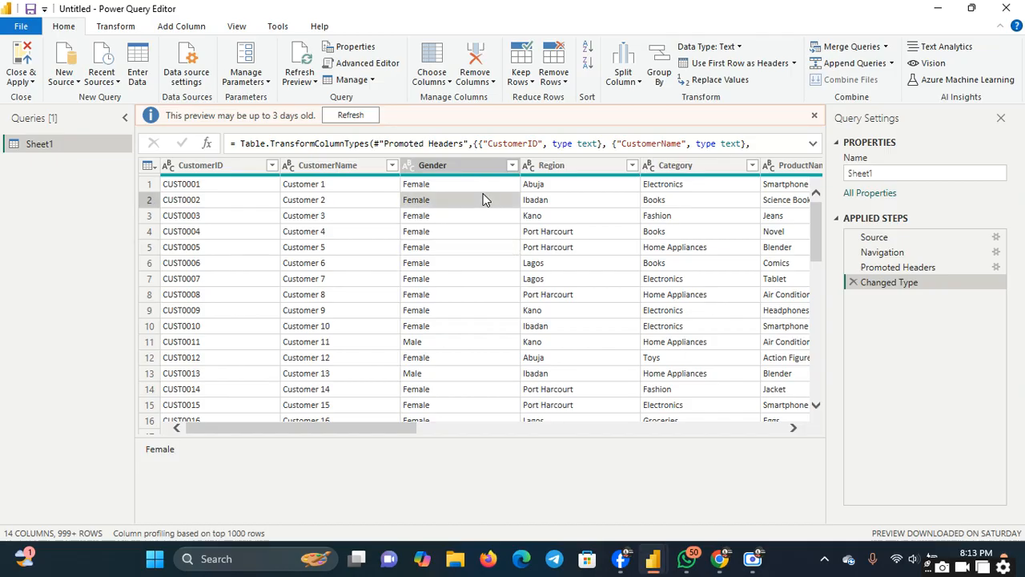
key("Right")
key("Right")
key("Right")
key("Right")
key("Right")
key("Right")
key("Right")
key("Right")
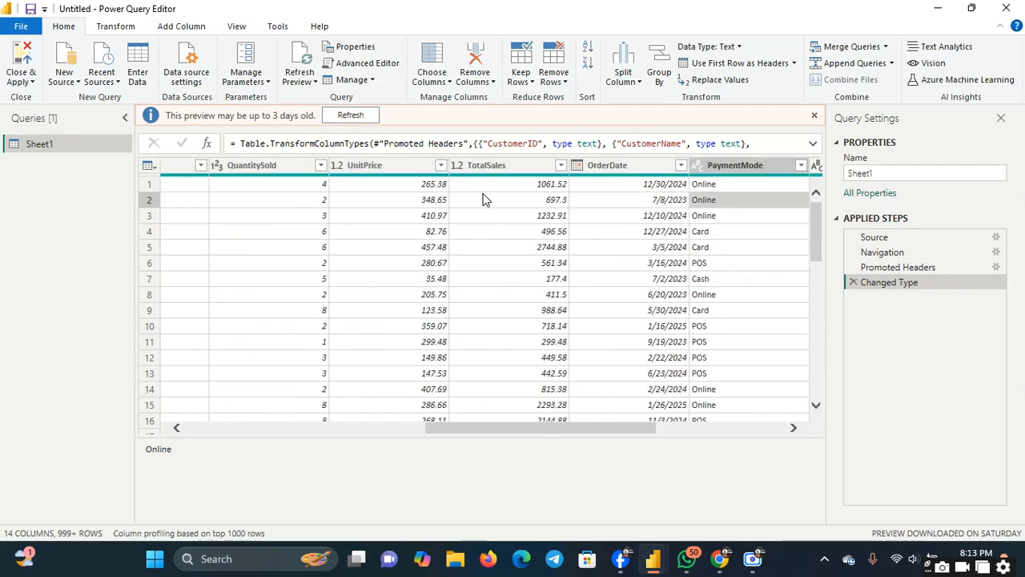
key("Right")
key("Right")
key("Right")
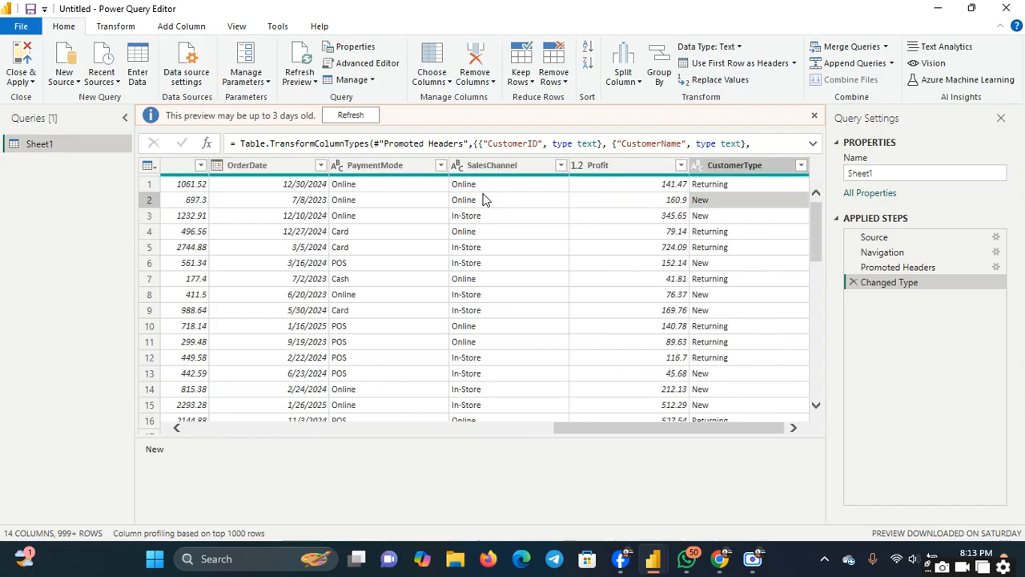
key("Up")
key("ctrl+space")
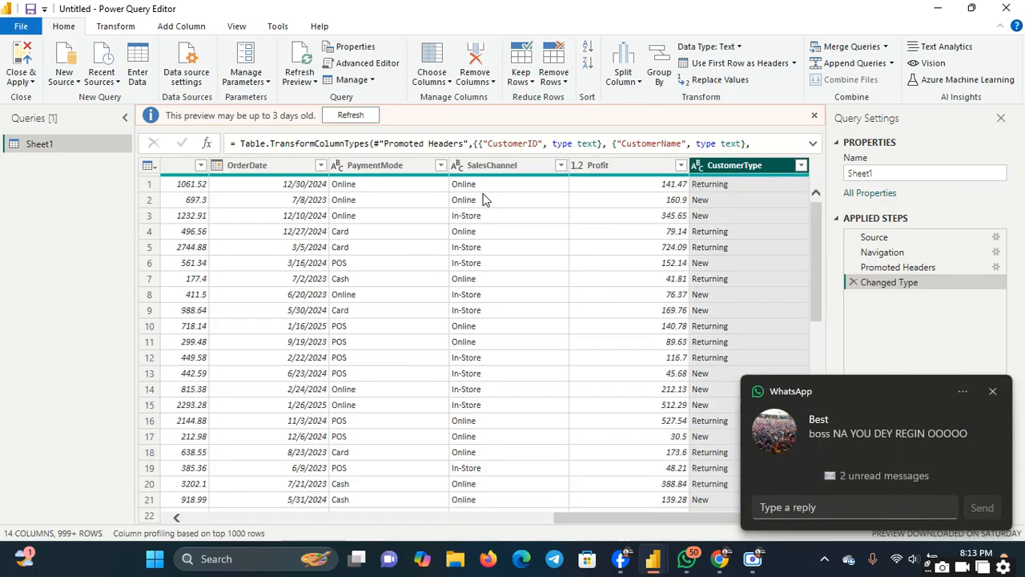
- Close the Power Query Editor and apply the query so that Sheet1 loads into the report
left_click(24, 81)
left_click(42, 131)
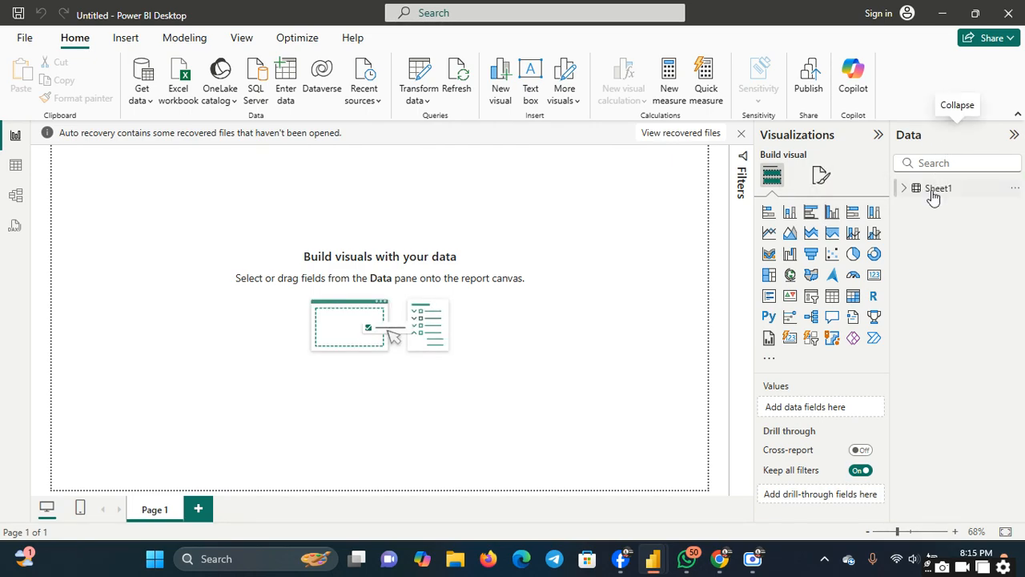
- Rename the Sheet1 table as SalesData
left_click(1015, 192)
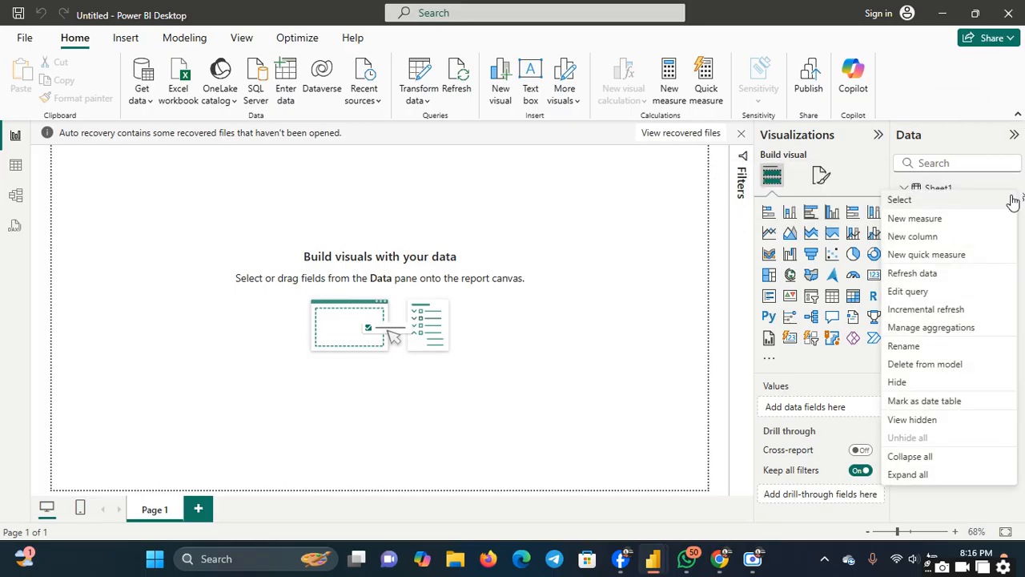
left_click(988, 185)
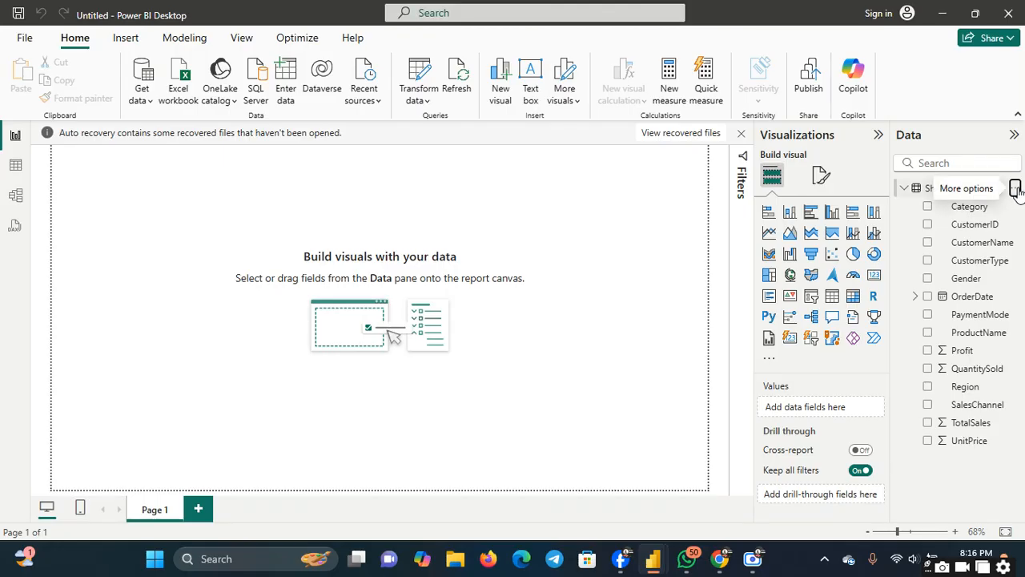
left_click(1016, 190)
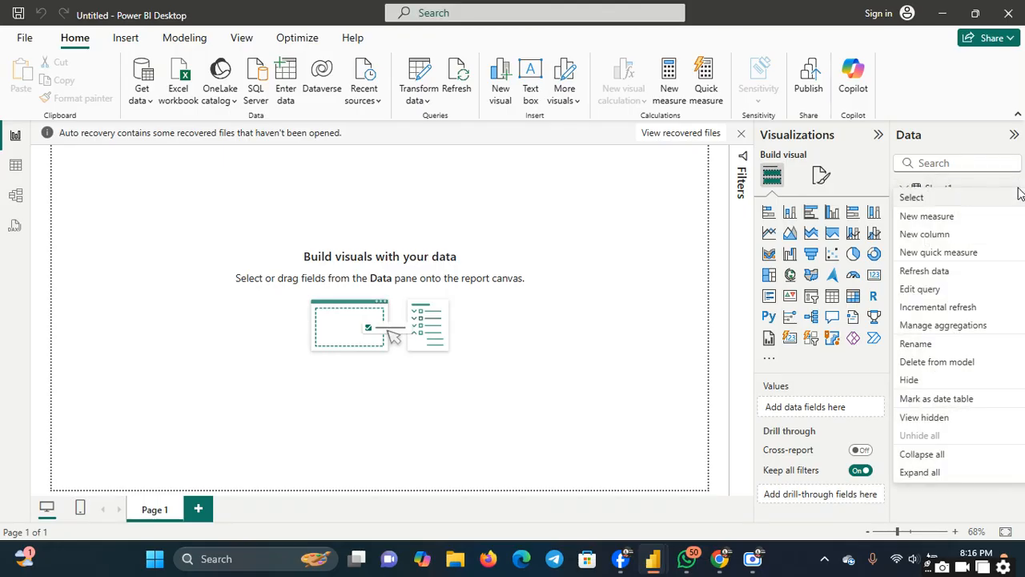
left_click(917, 344)
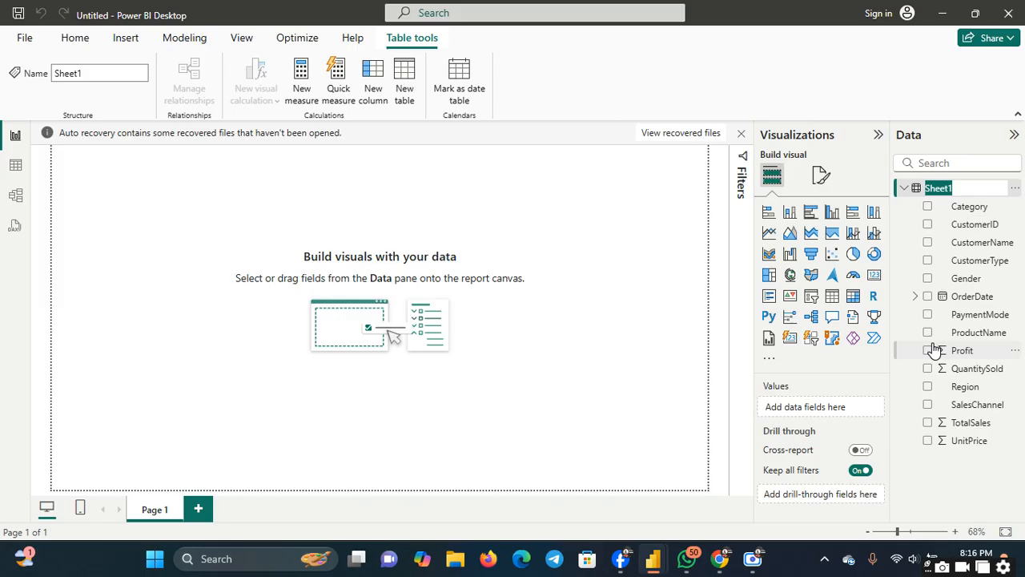
type("SalesData")
left_click(606, 224)
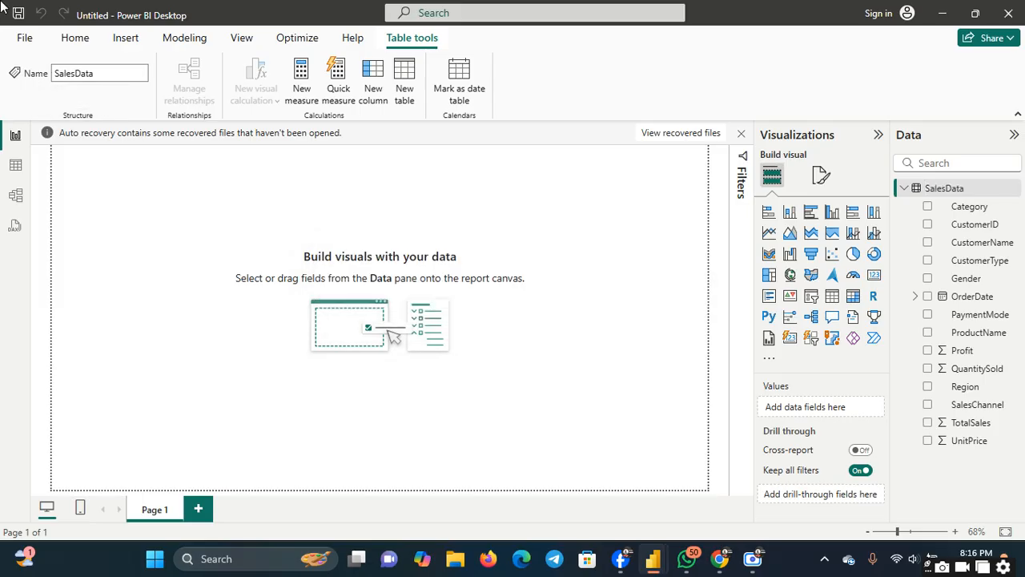
- Switch to the Model view and review the fields of the SalesData table
left_click(18, 198)
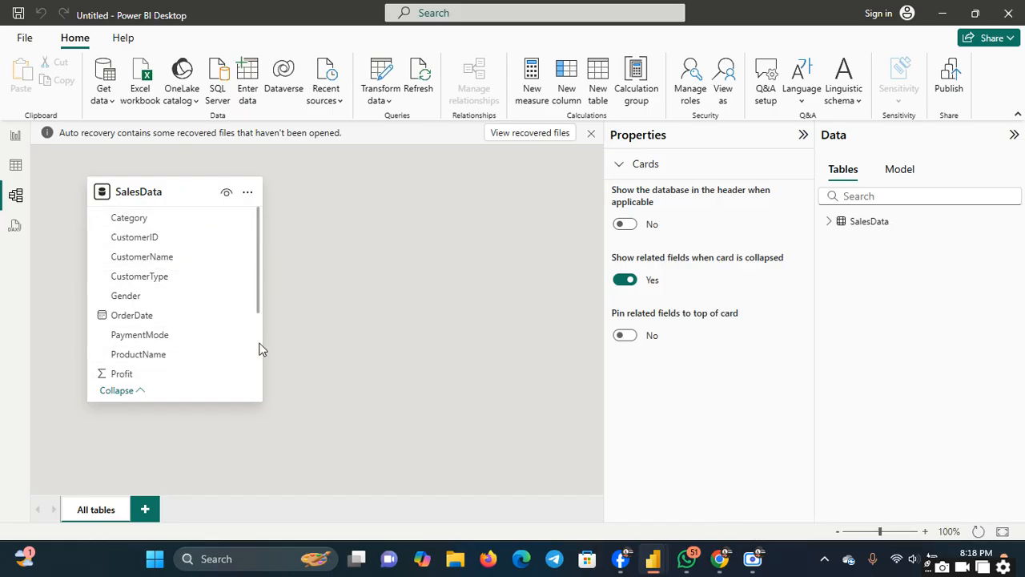
scroll(259, 342, "down", 3)
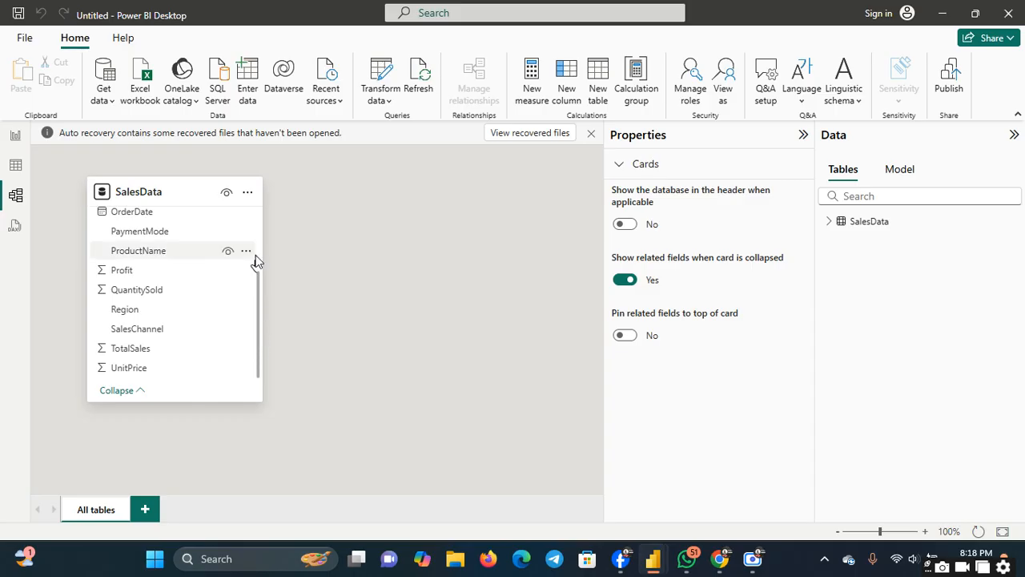
left_click(253, 256)
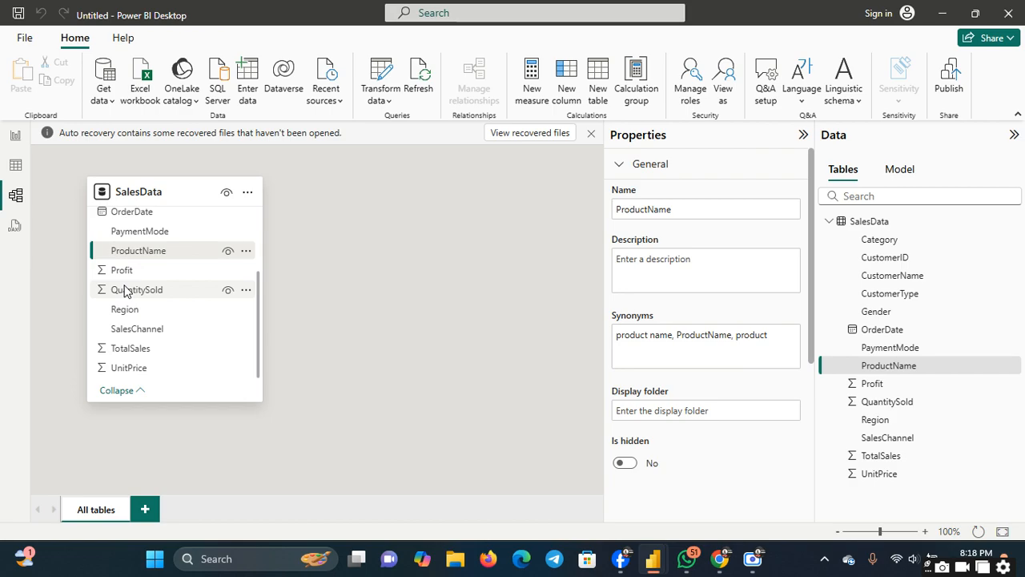
scroll(256, 233, "up", 3)
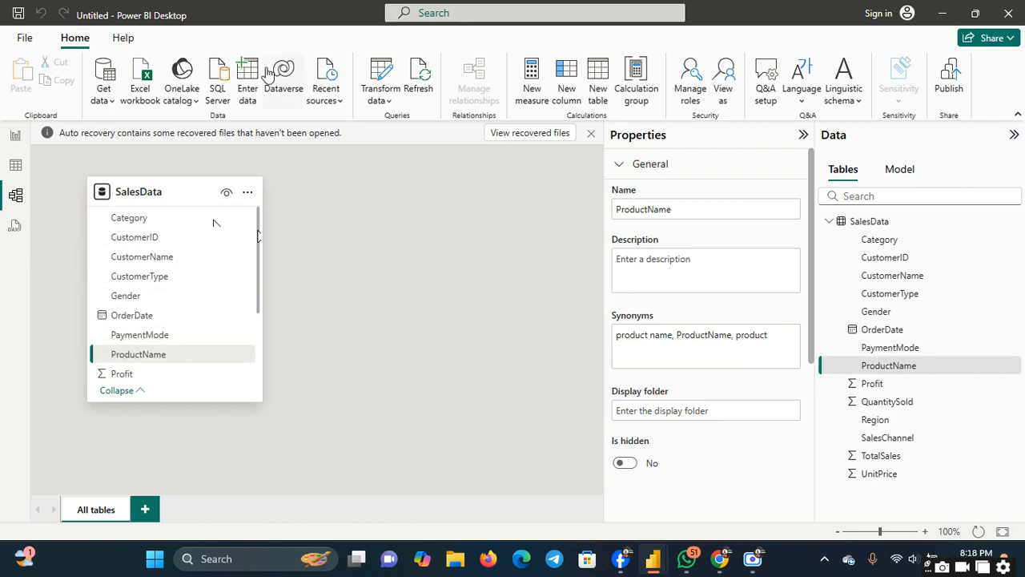
- Create a calculated table with the formula Products = DISTINCT(SalesData[ProductName])
left_click(599, 90)
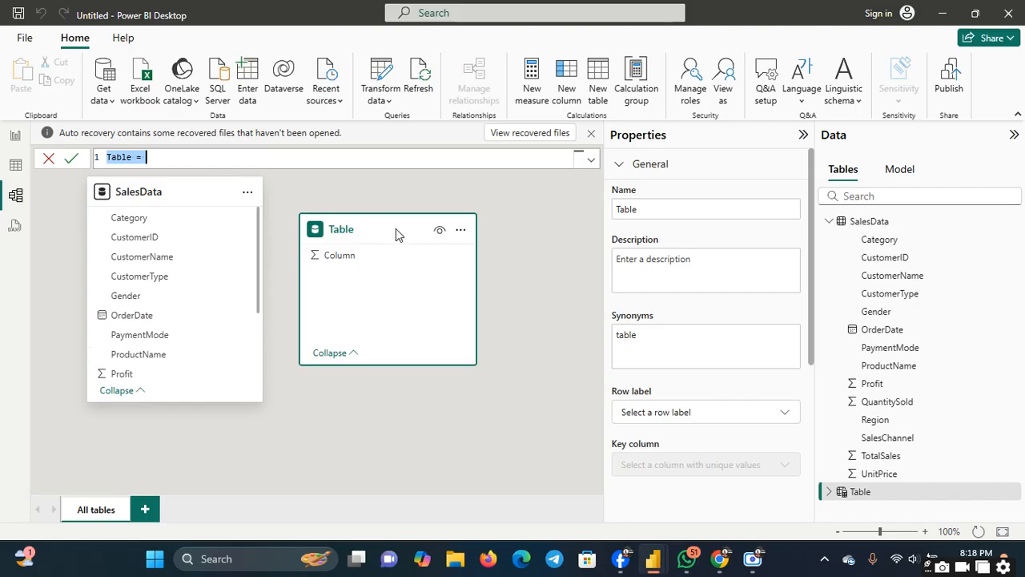
key("BackSpace")
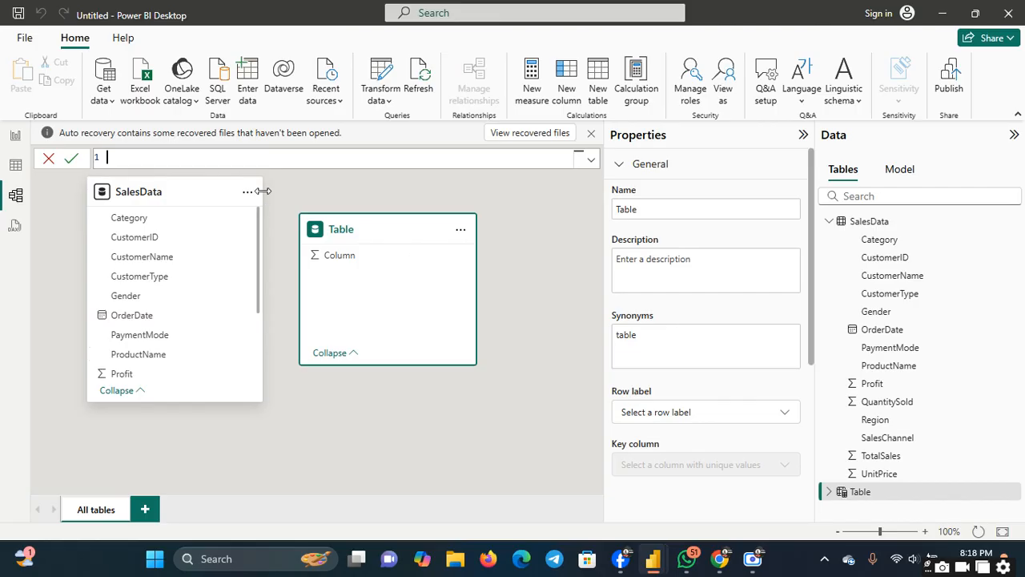
type("Products=")
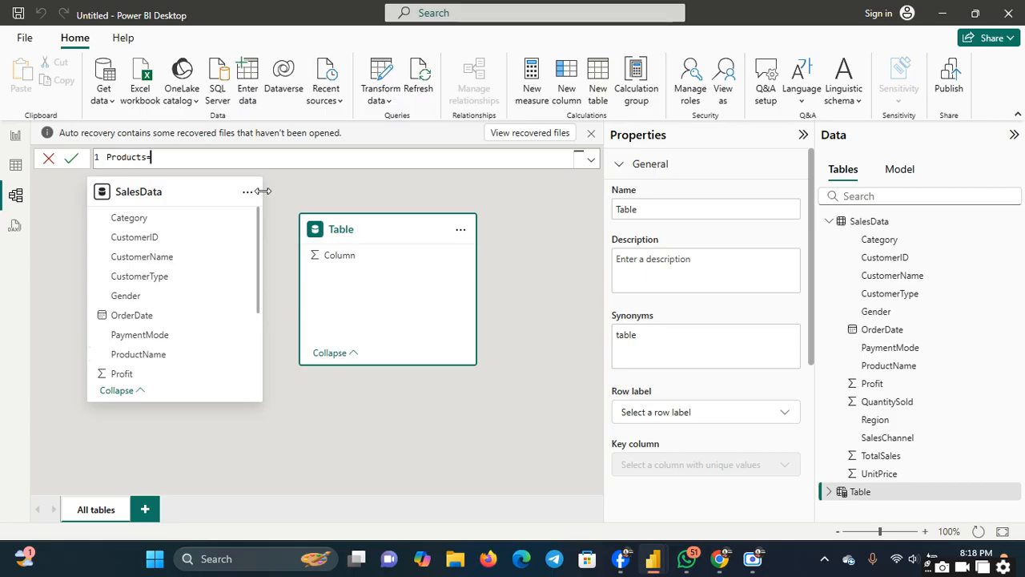
type("dis")
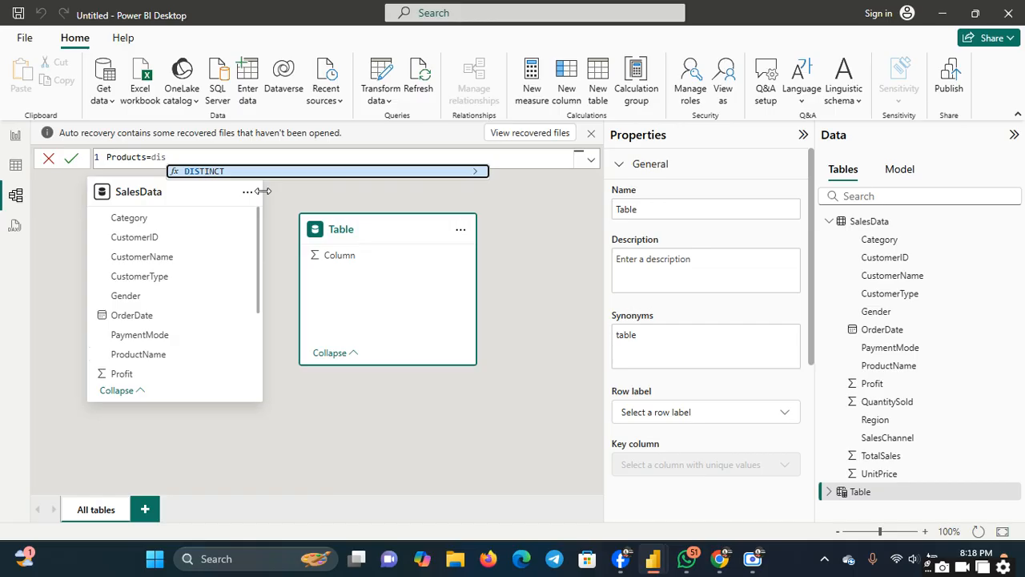
left_click(232, 173)
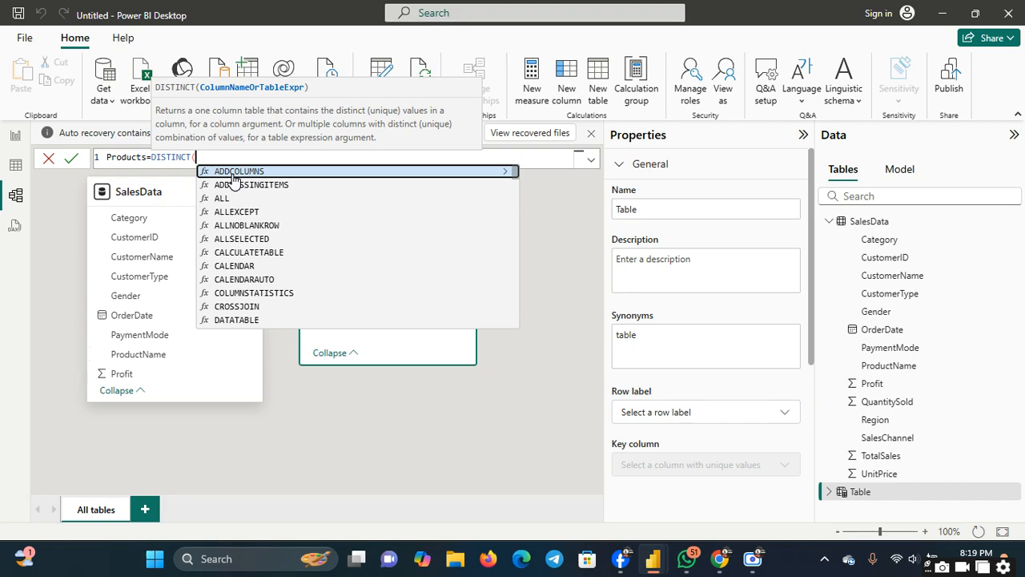
type("Sales")
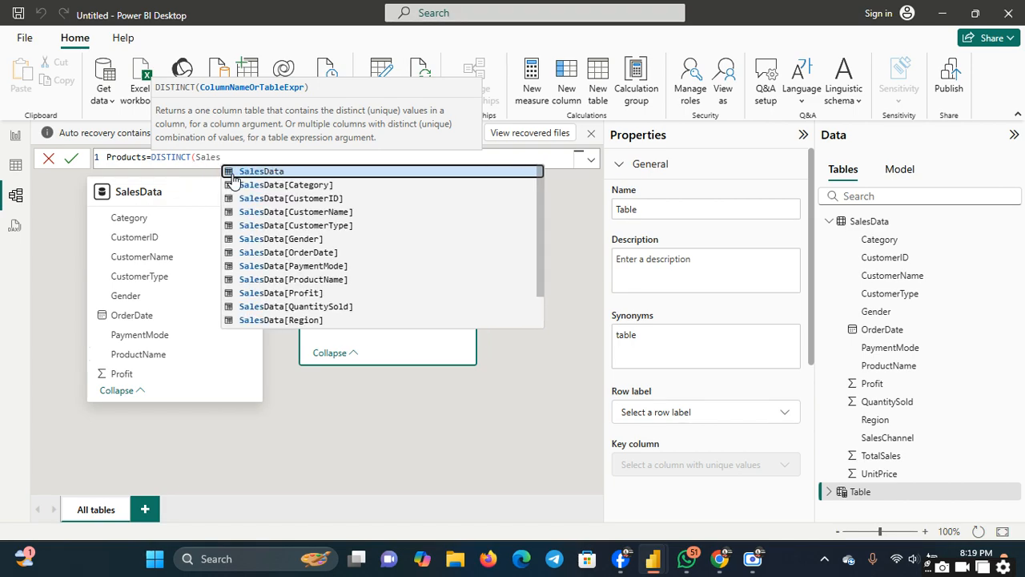
type("Data")
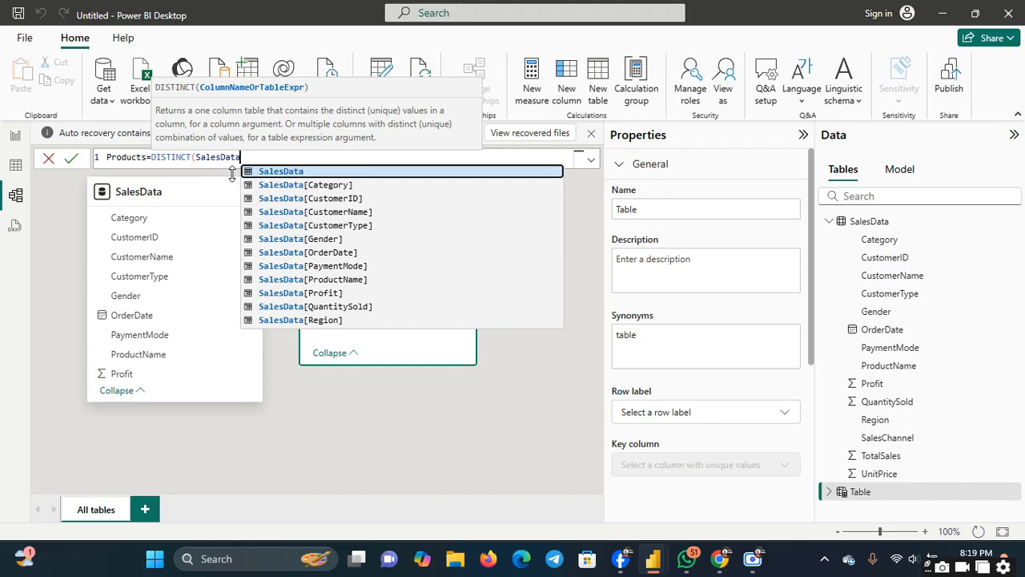
left_click(358, 286)
type(")")
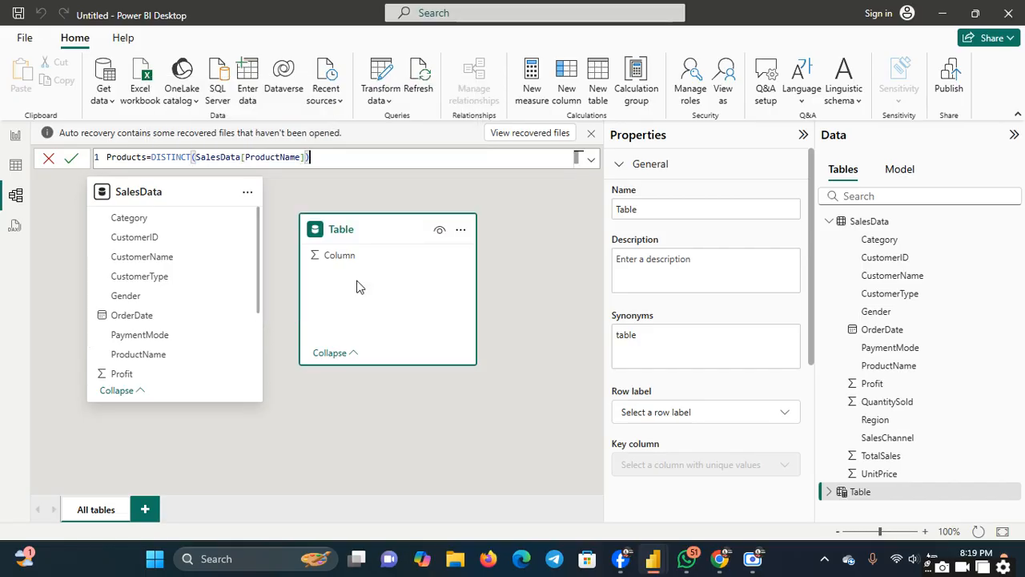
left_click(72, 160)
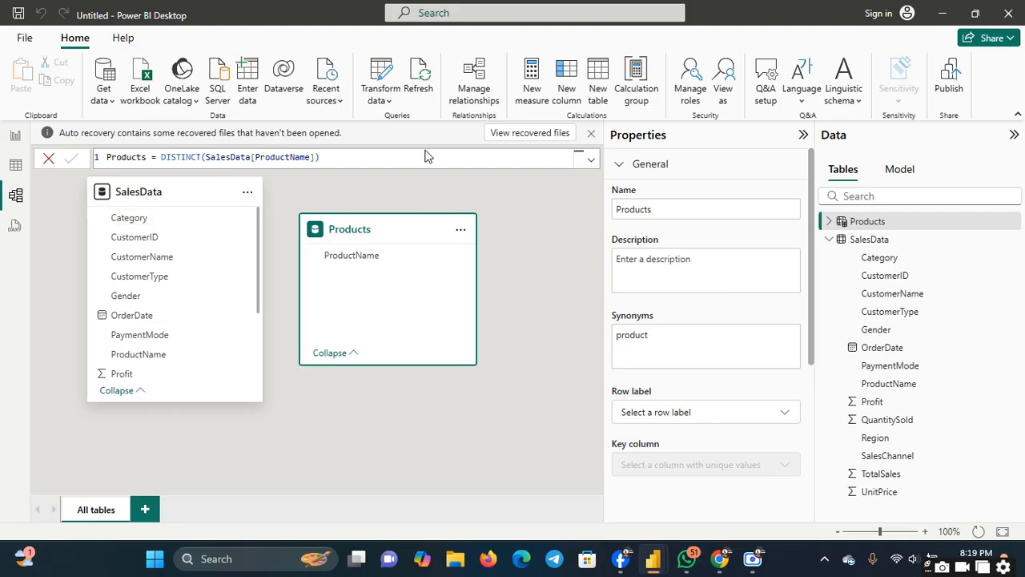
- Add another calculated table named Customers and start its DISTINCT expression
left_click(592, 80)
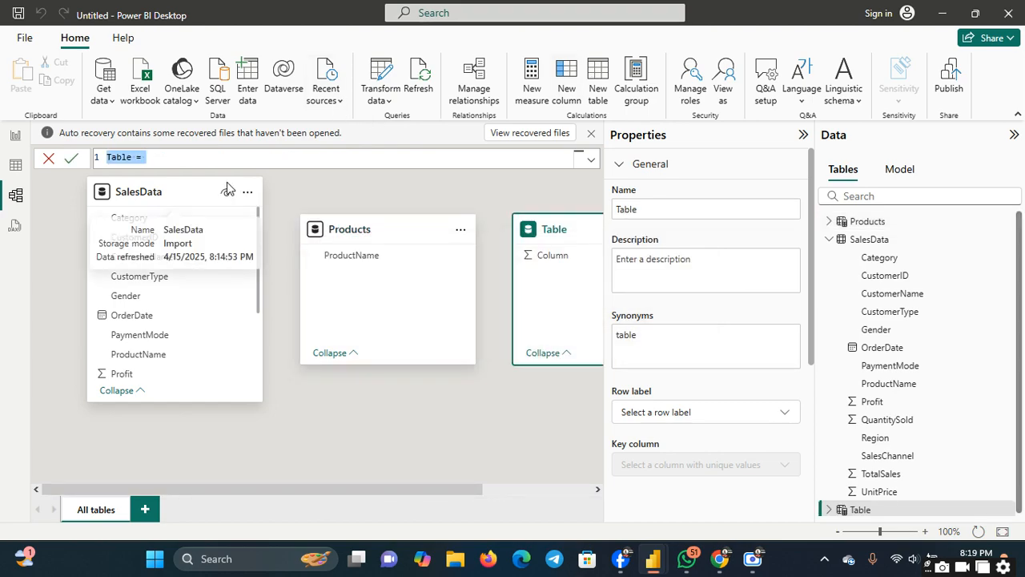
key("BackSpace")
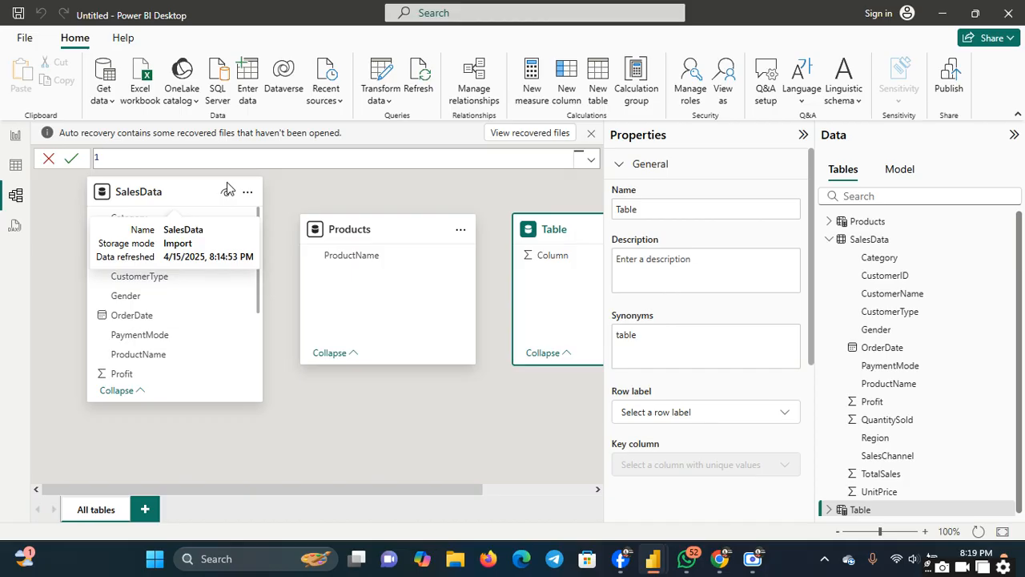
type("Customers=dis")
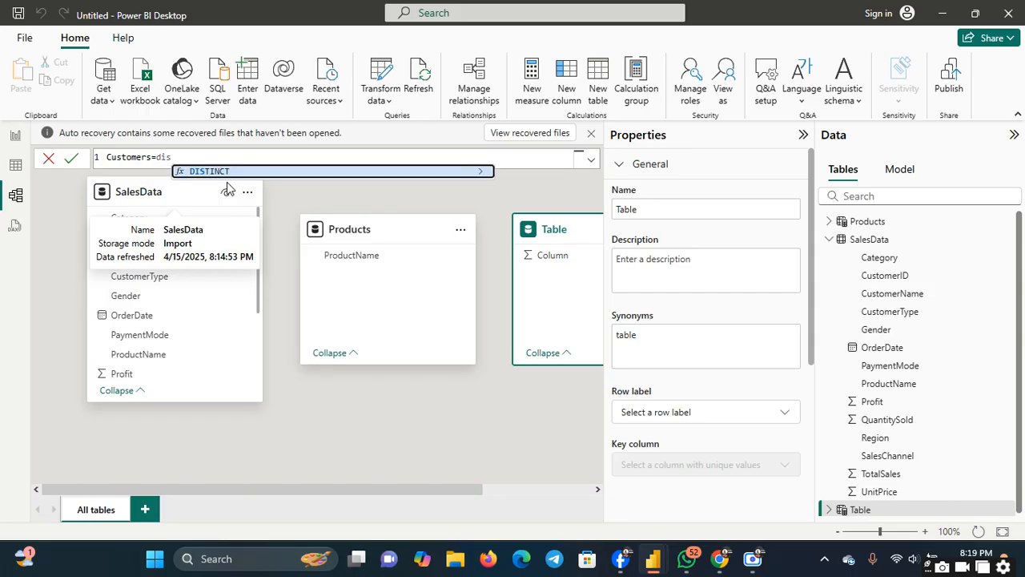
left_click(226, 182)
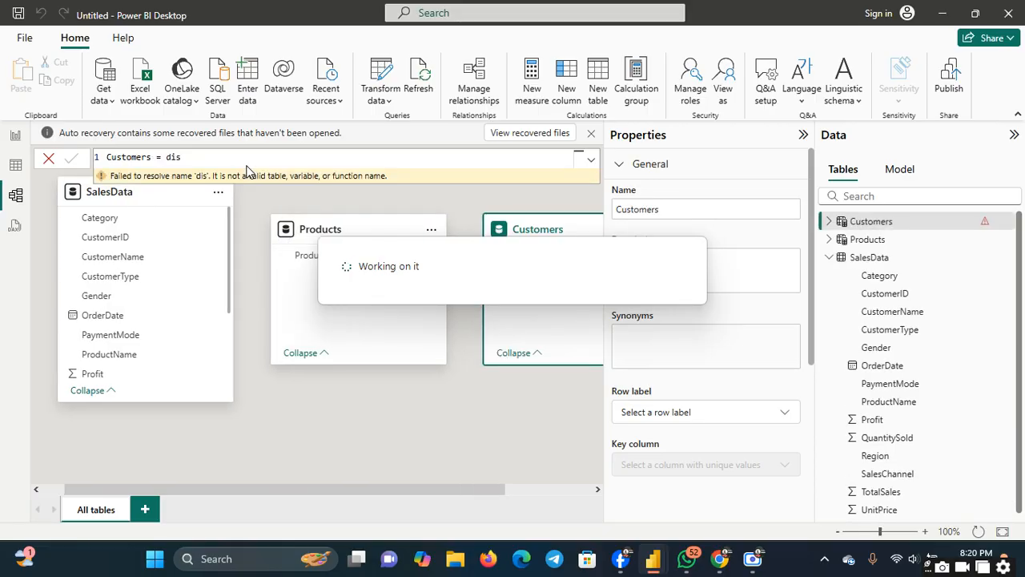
- Try to complete the Customers table formula with DISTINCT on SalesData
left_click(187, 158)
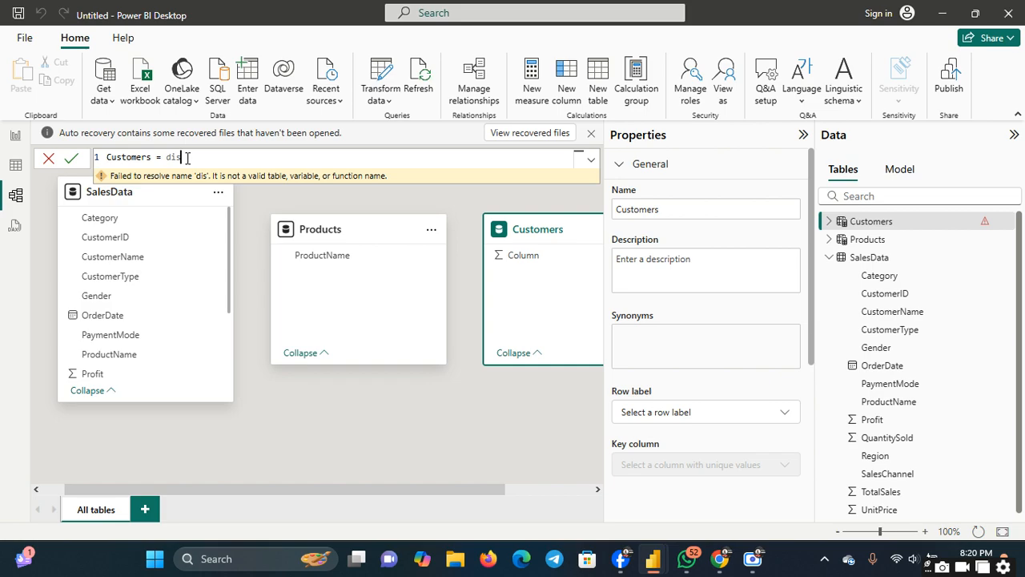
type("tinct")
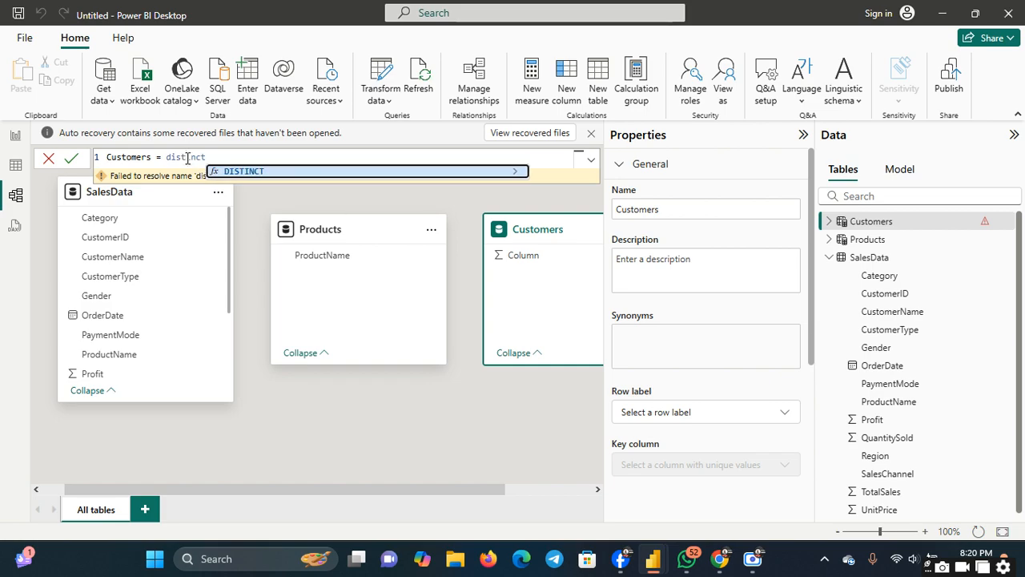
left_click(232, 171)
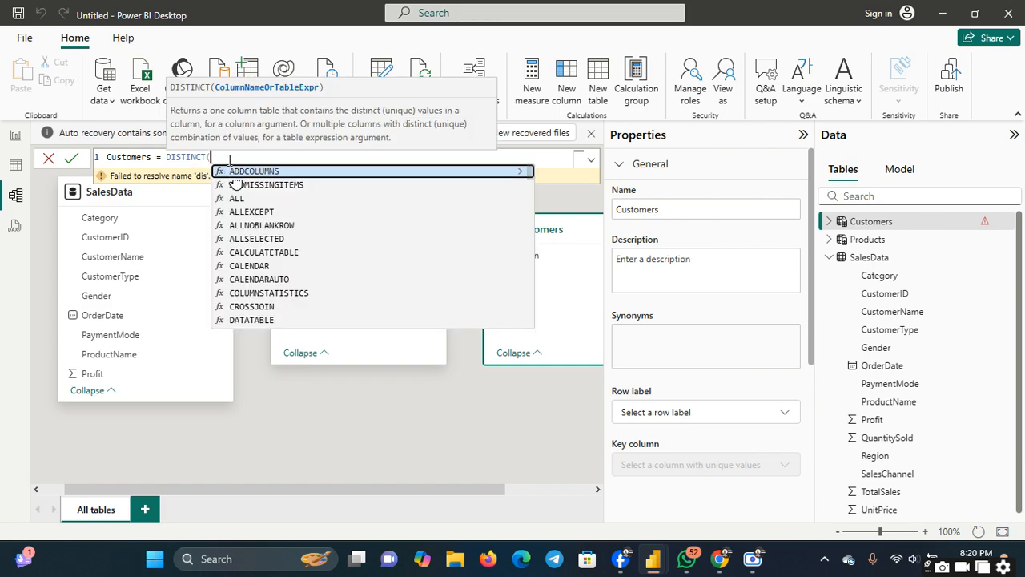
type("Sal")
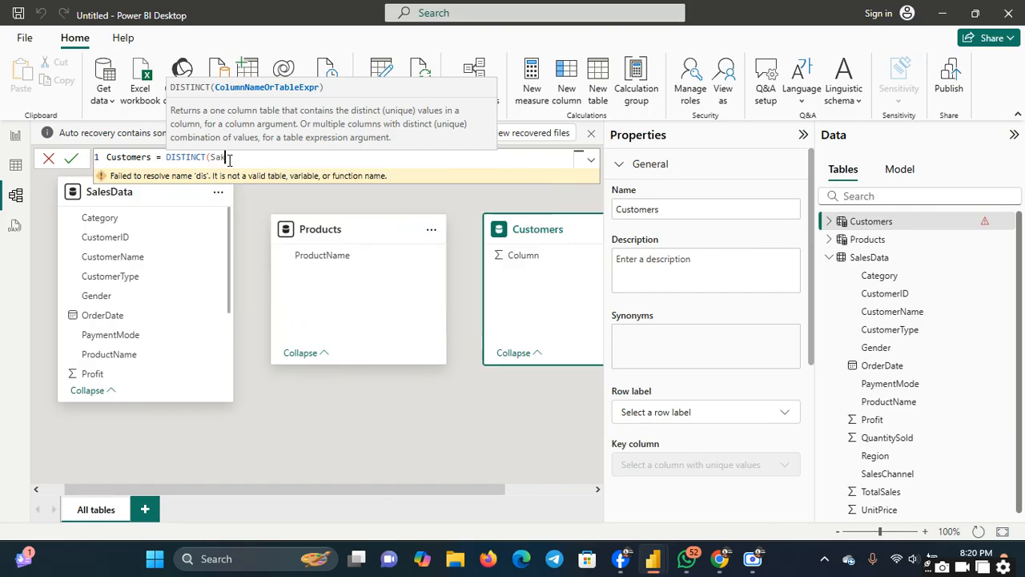
key("BackSpace")
type("l")
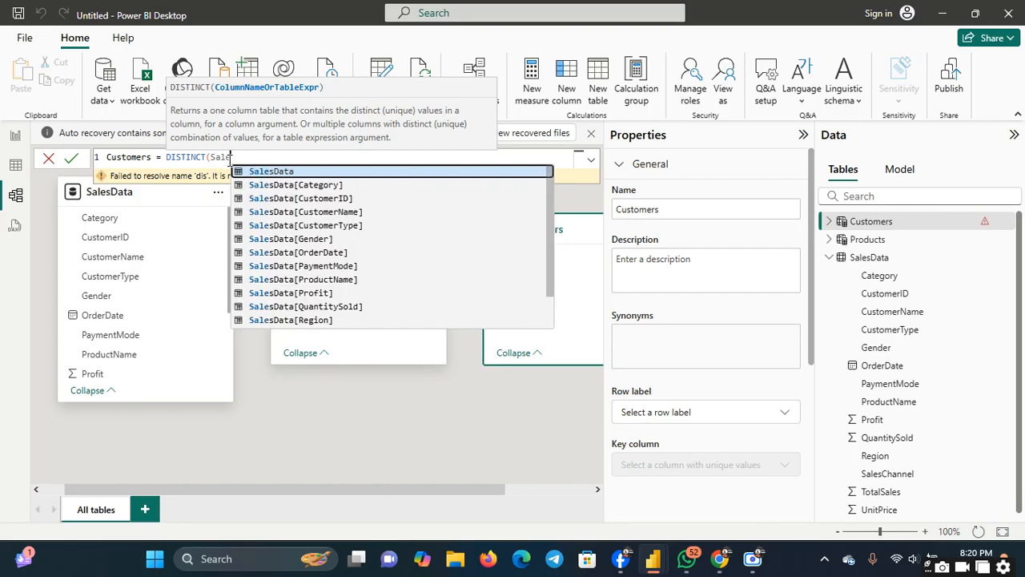
type("esData")
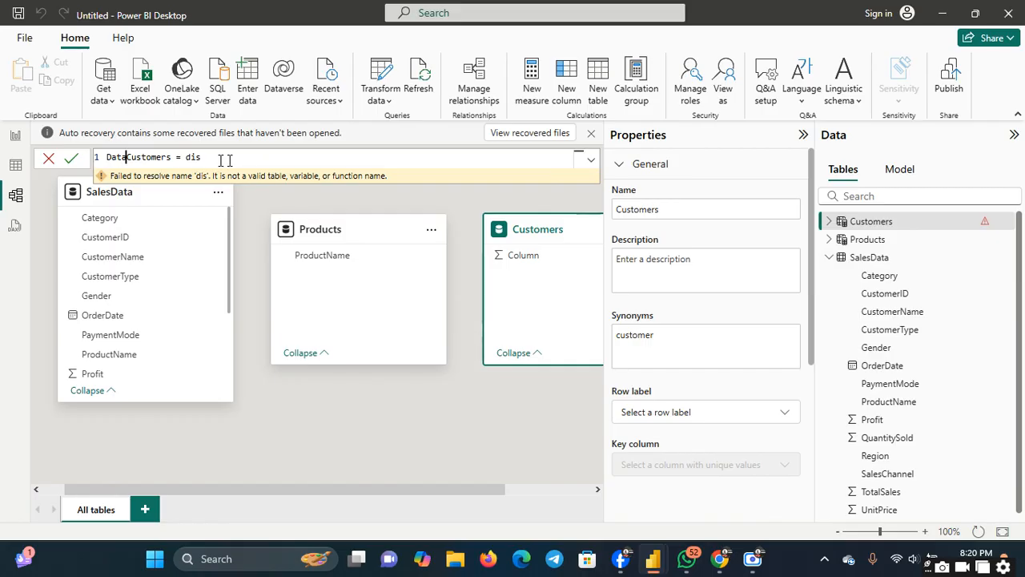
- Set the Customers table formula to DISTINCT(SalesData[CustomerID]) and apply it
double_click(207, 161)
left_click(196, 158)
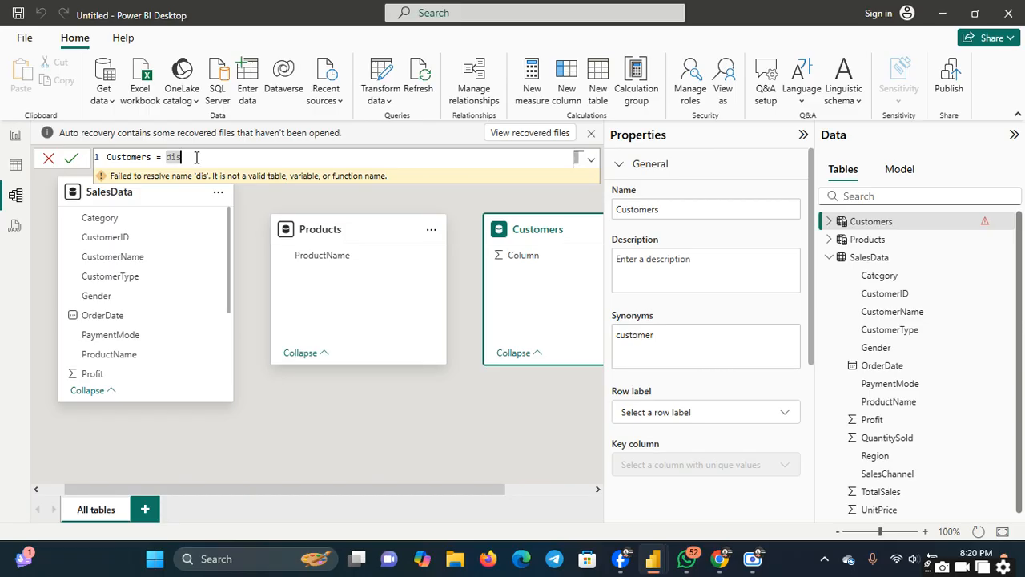
type("t")
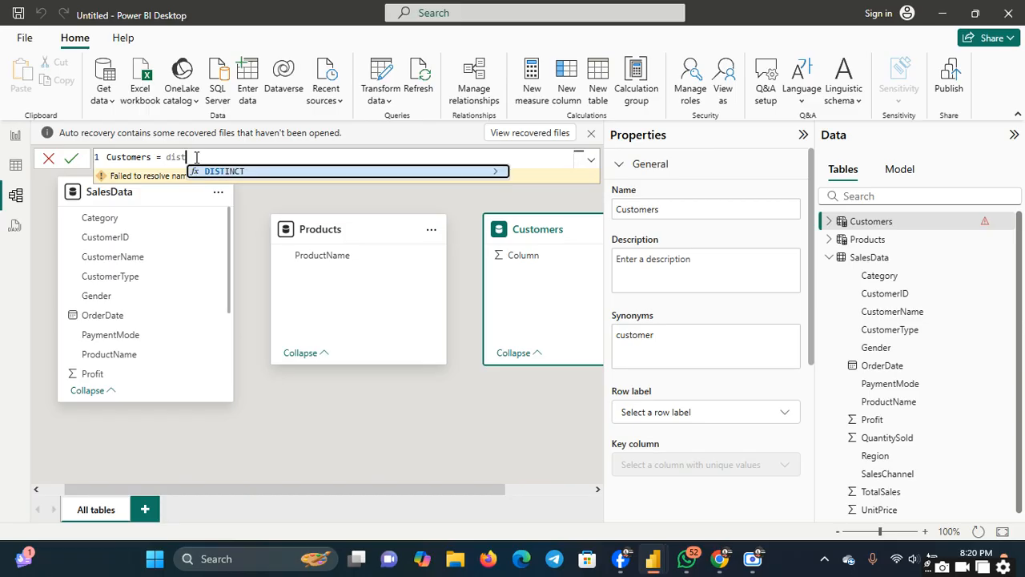
left_click(216, 171)
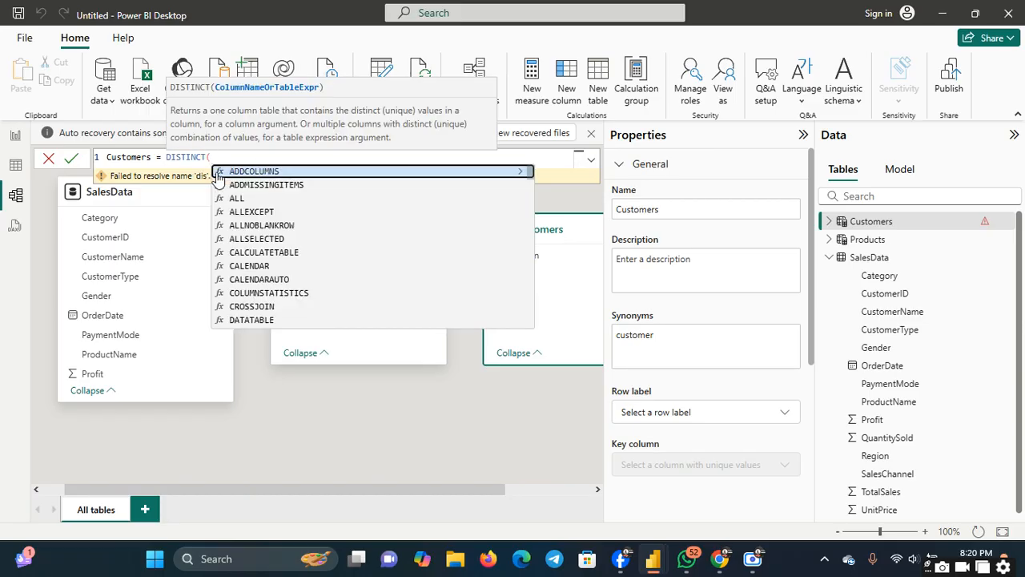
type("Sa")
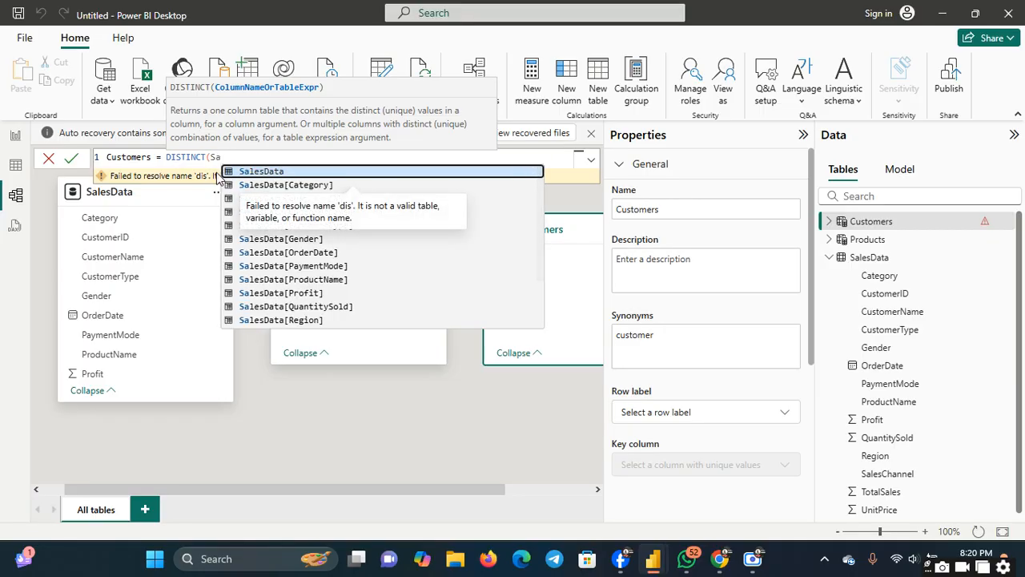
type("lesData")
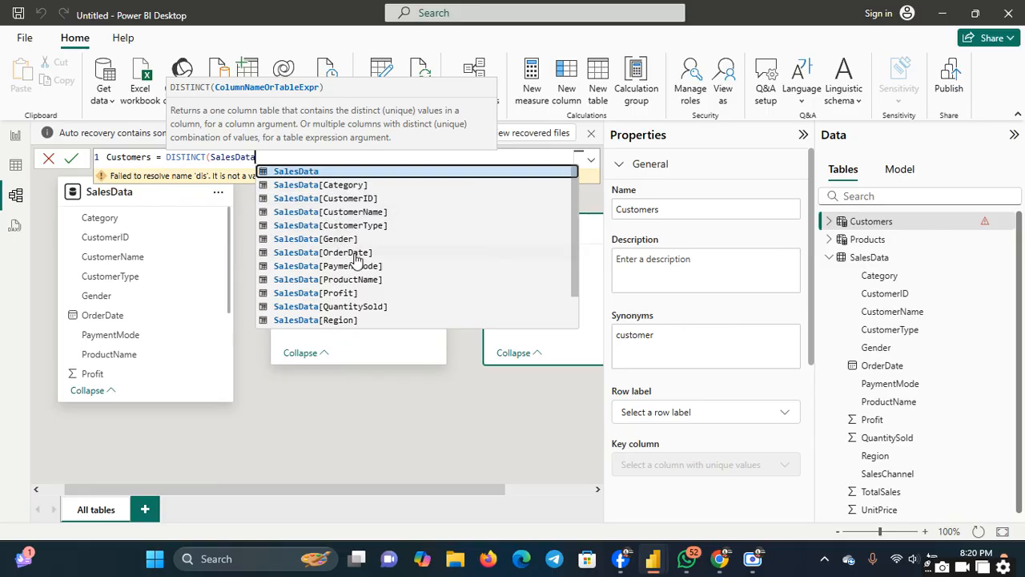
left_click(353, 199)
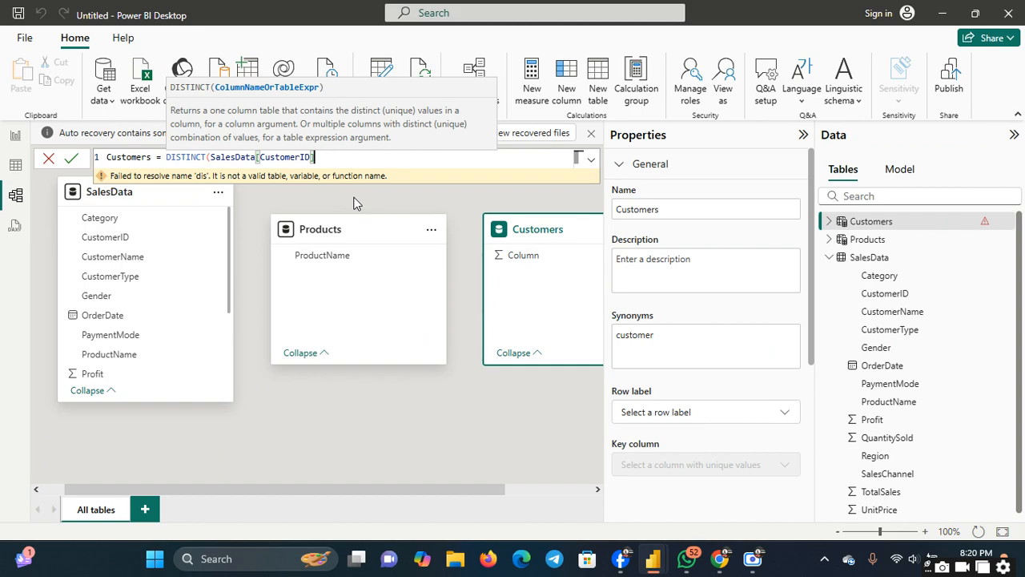
type(")")
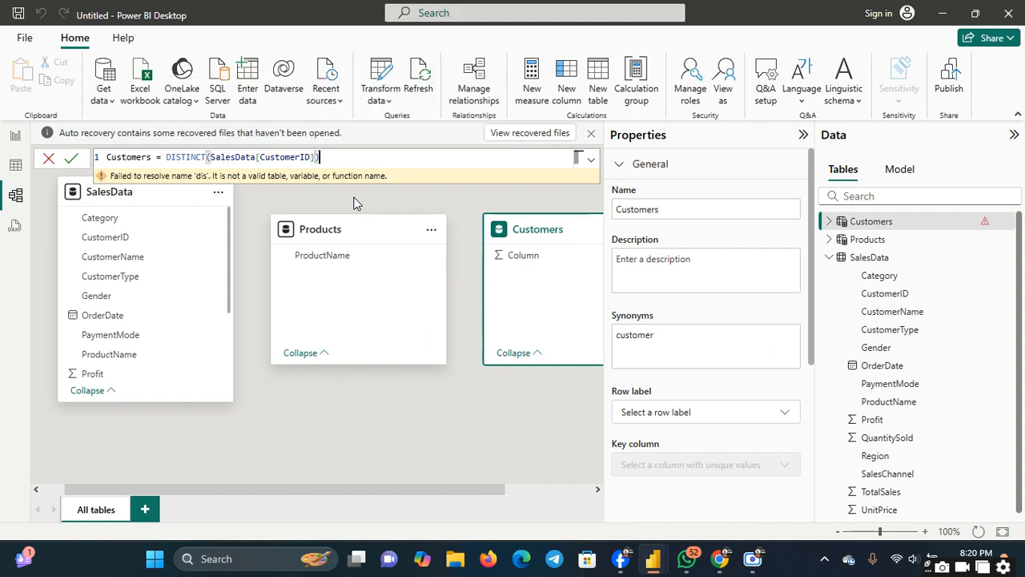
left_click(72, 161)
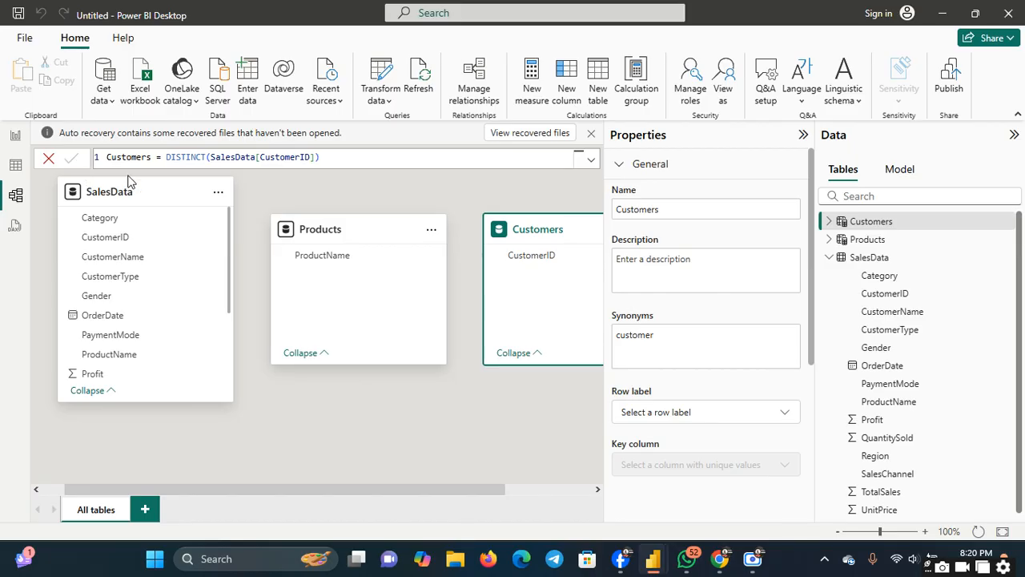
- Add another calculated table and begin its formula with the table name Categories
left_click(397, 159)
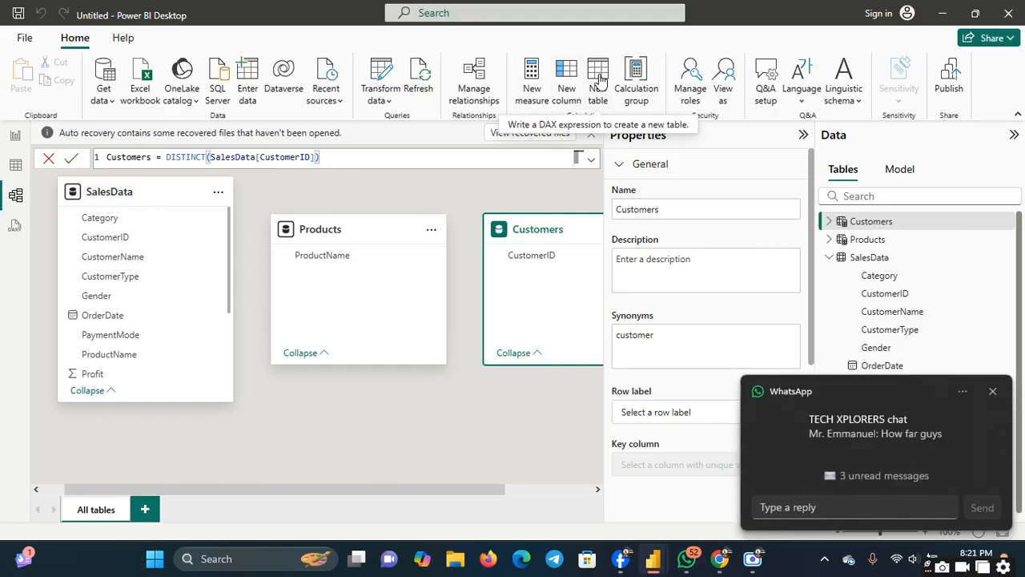
left_click(602, 79)
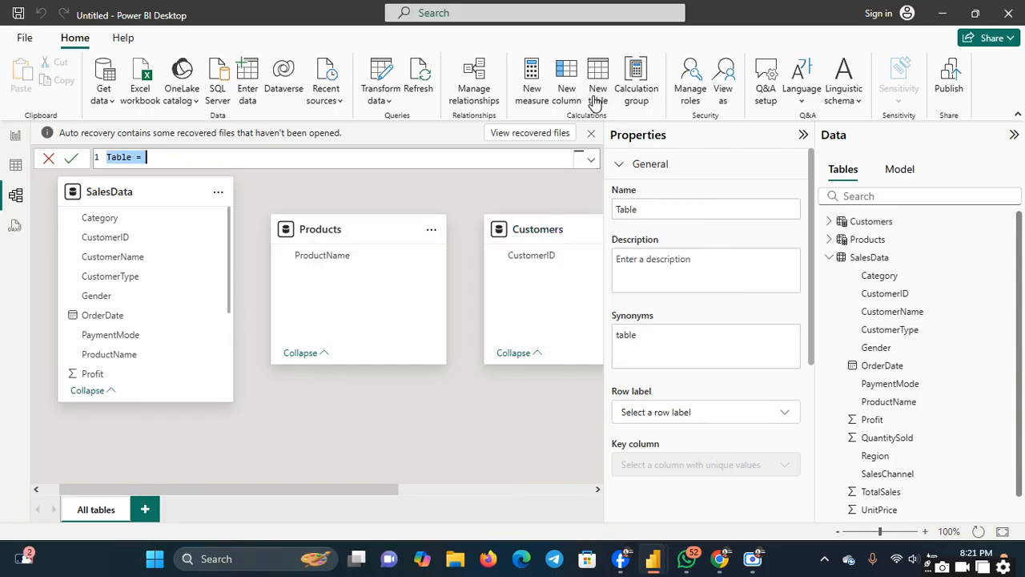
key("BackSpace")
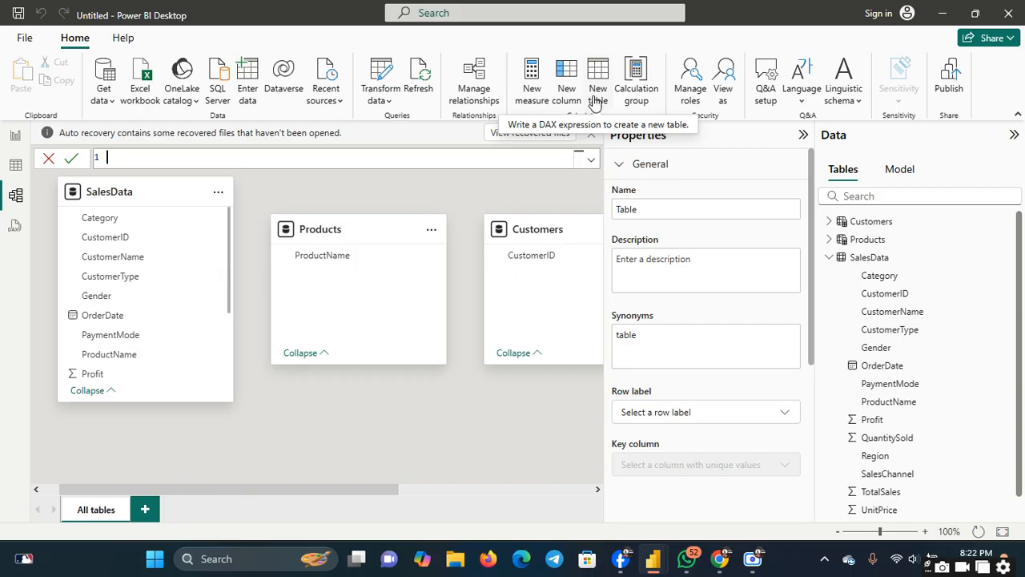
type("Categories=")
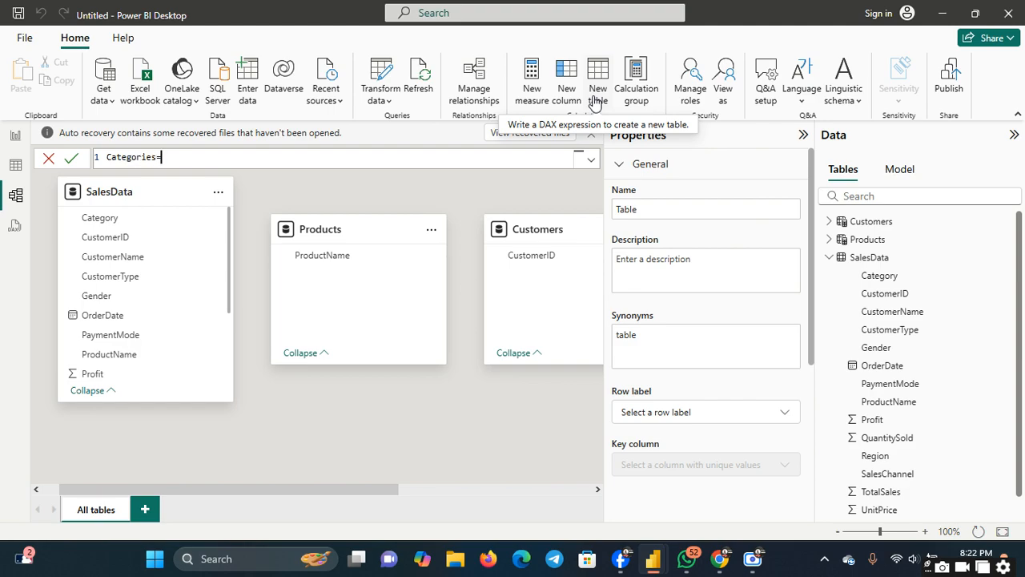
left_click(722, 565)
left_click(666, 523)
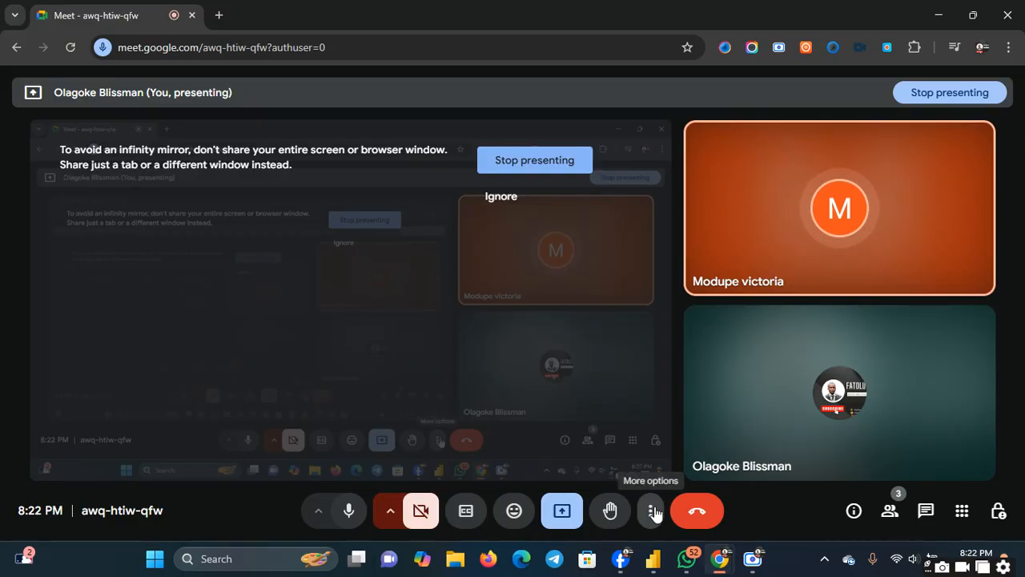
mouse_move(863, 165)
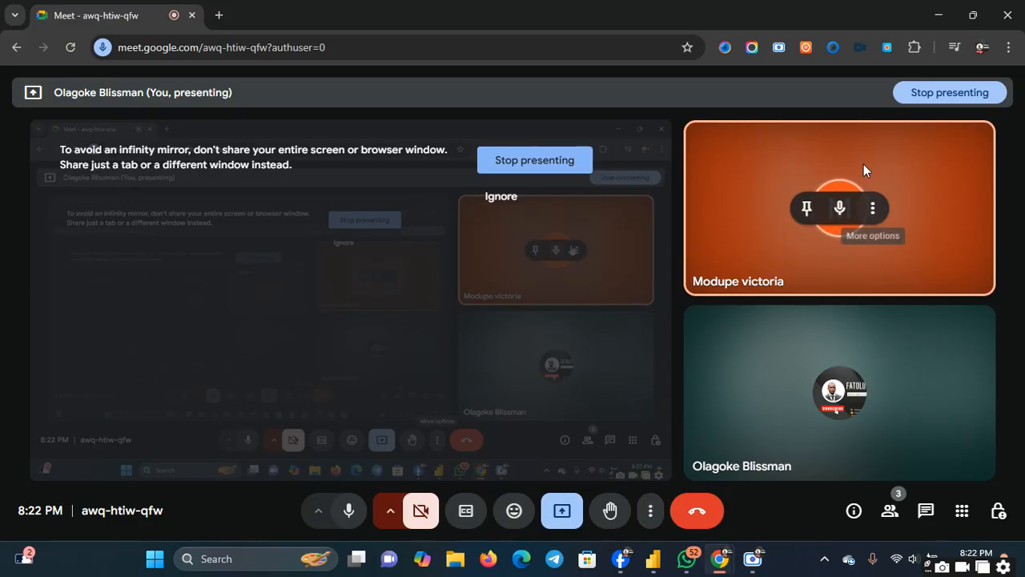
left_click(939, 16)
- Complete the Categories table formula as DISTINCT(SalesData[Category]) and apply it
left_click(192, 165)
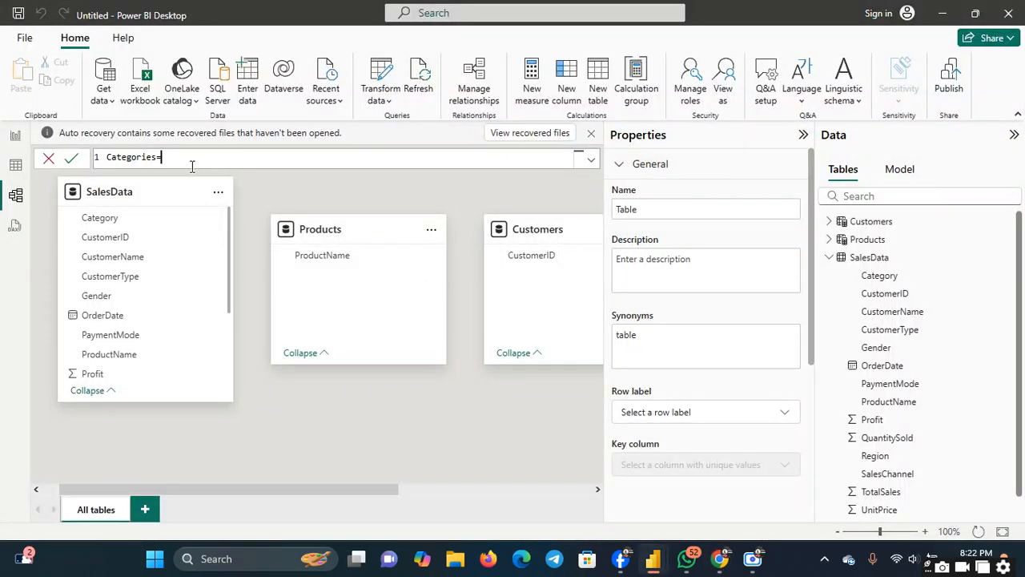
type("dis")
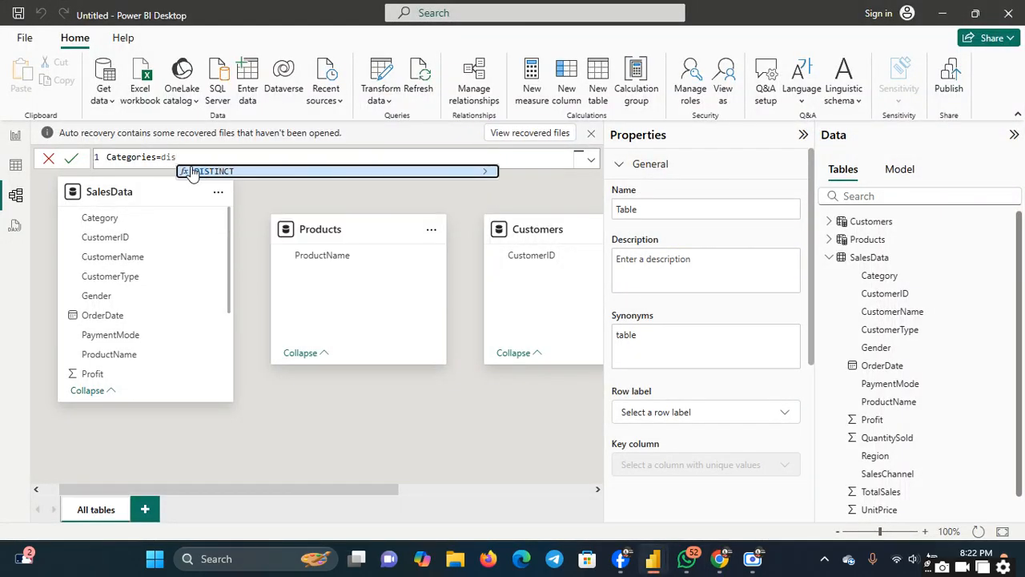
key("Tab")
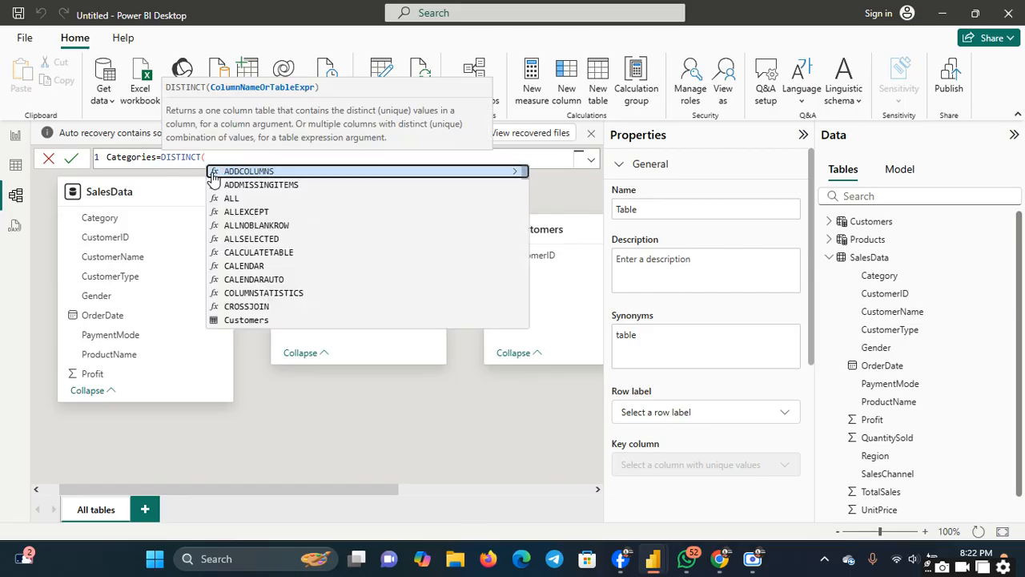
type("Sa")
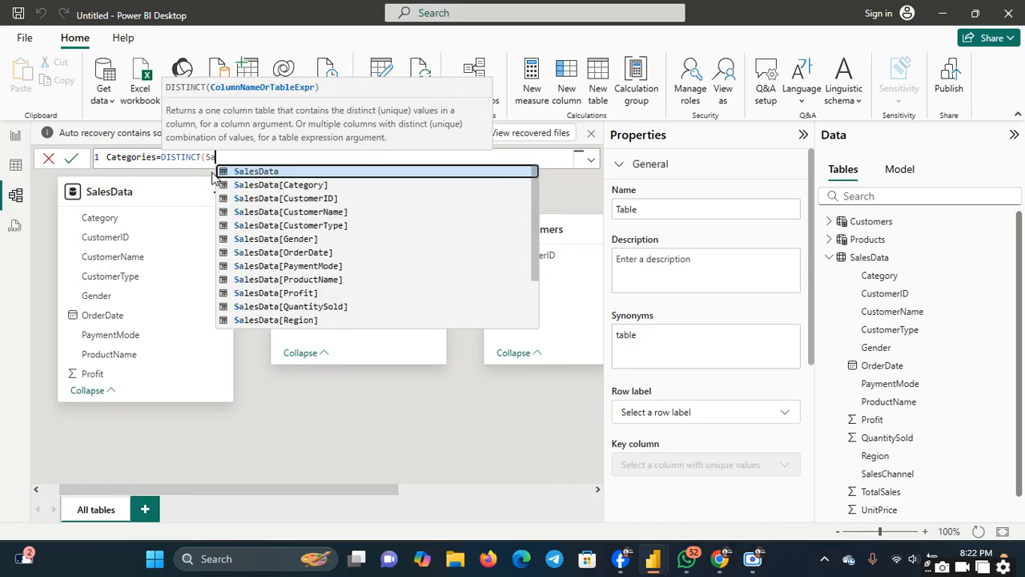
type("lesData")
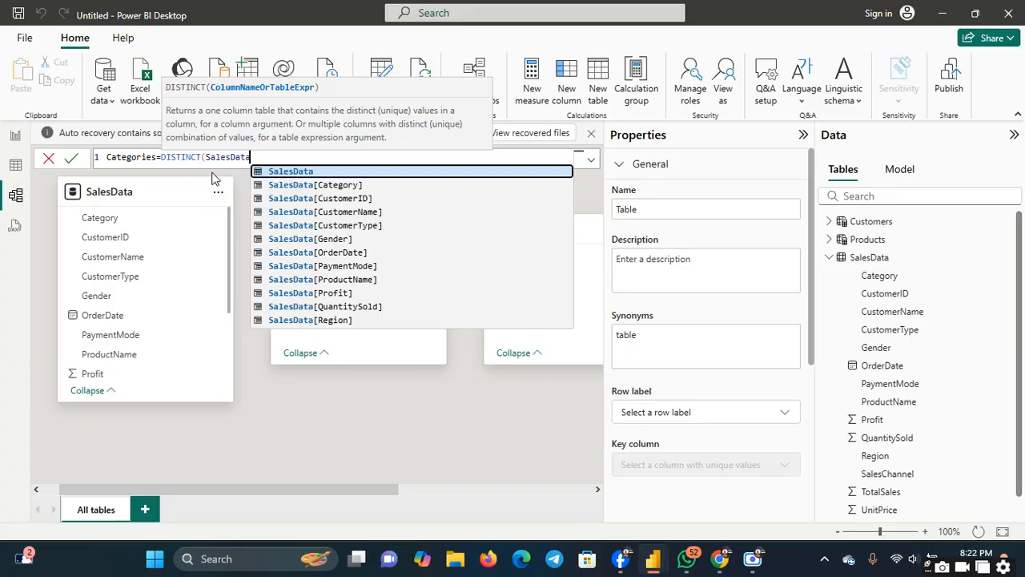
type("[")
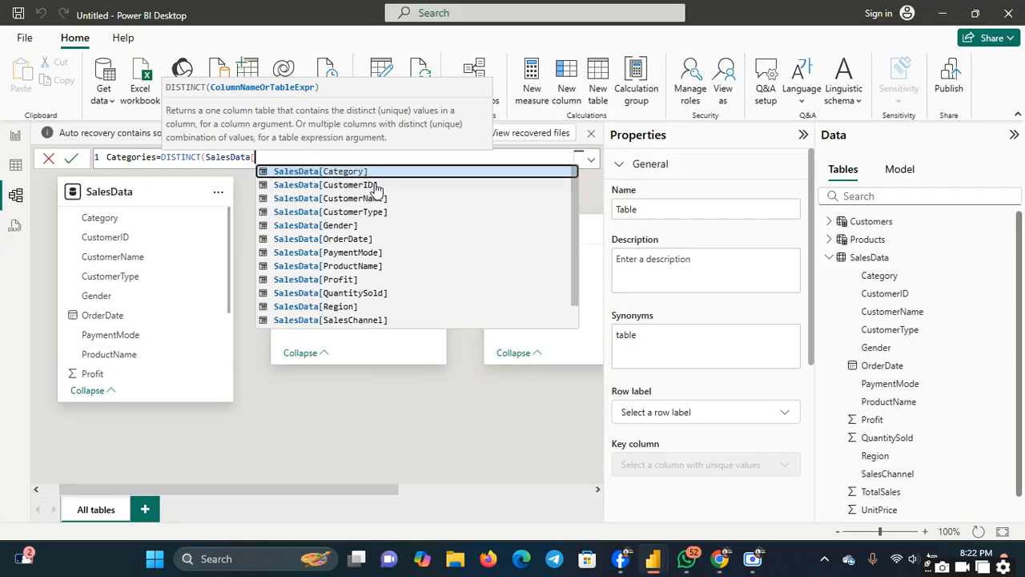
key("Tab")
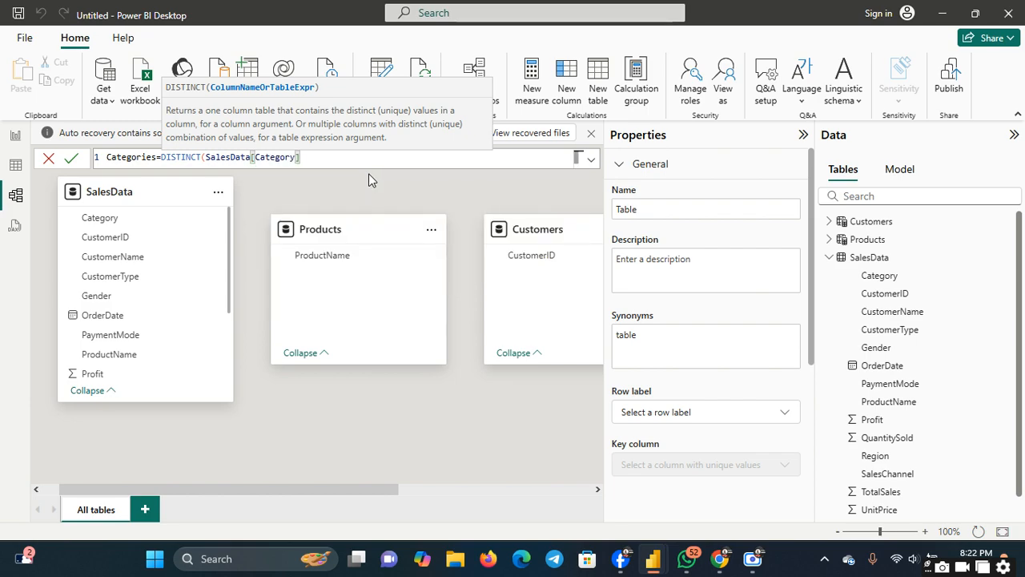
type(")")
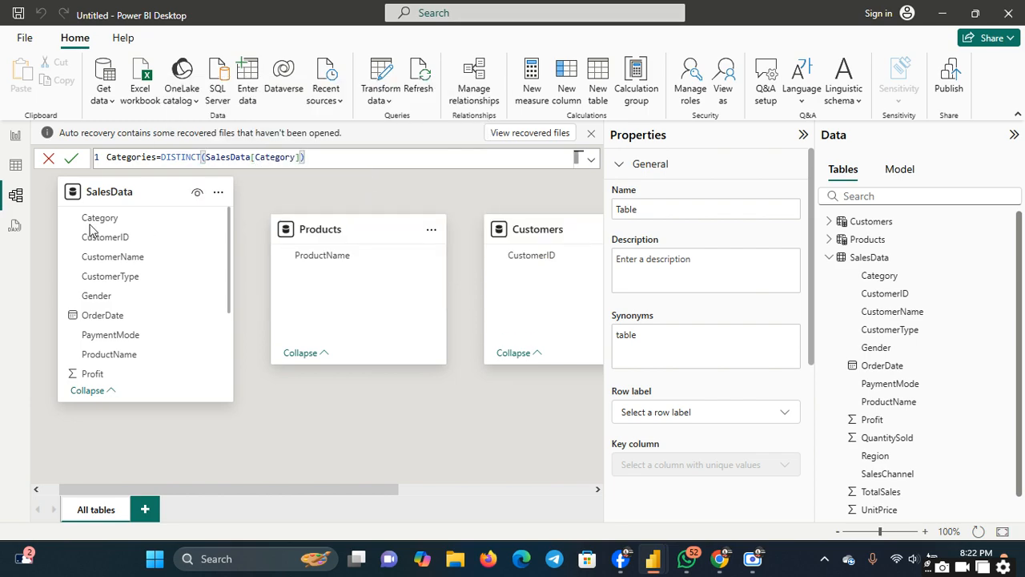
left_click(71, 157)
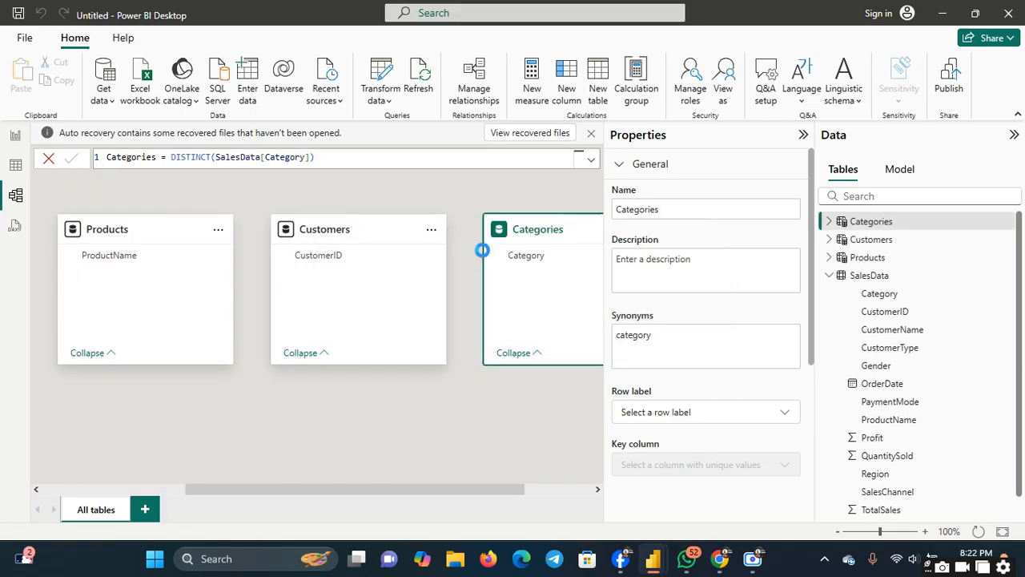
- Rearrange the model diagram by placing the Categories table below Products and moving Customers slightly closer to Products
left_click_drag(570, 233, 274, 402)
left_click(122, 486)
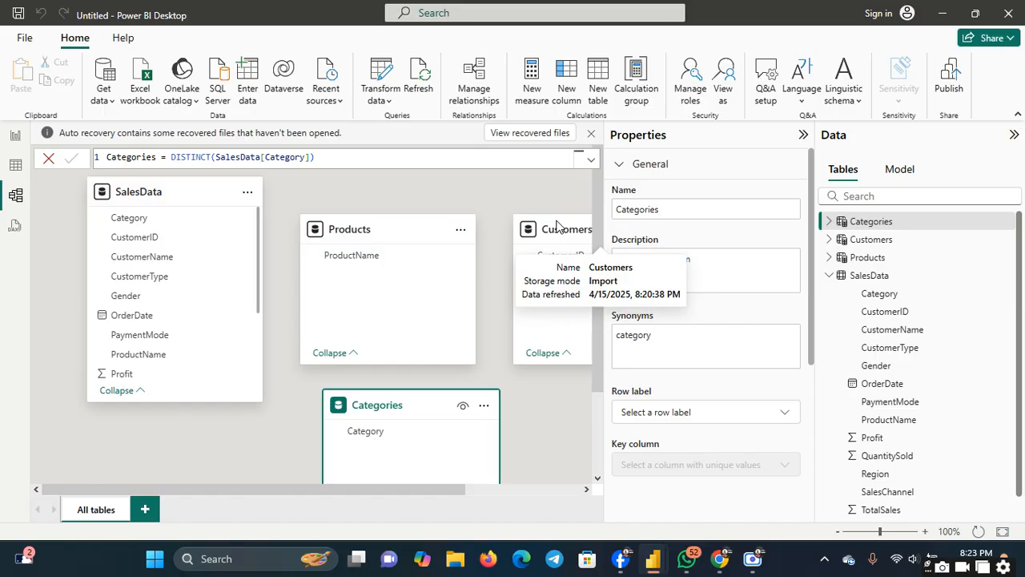
left_click_drag(558, 227, 536, 226)
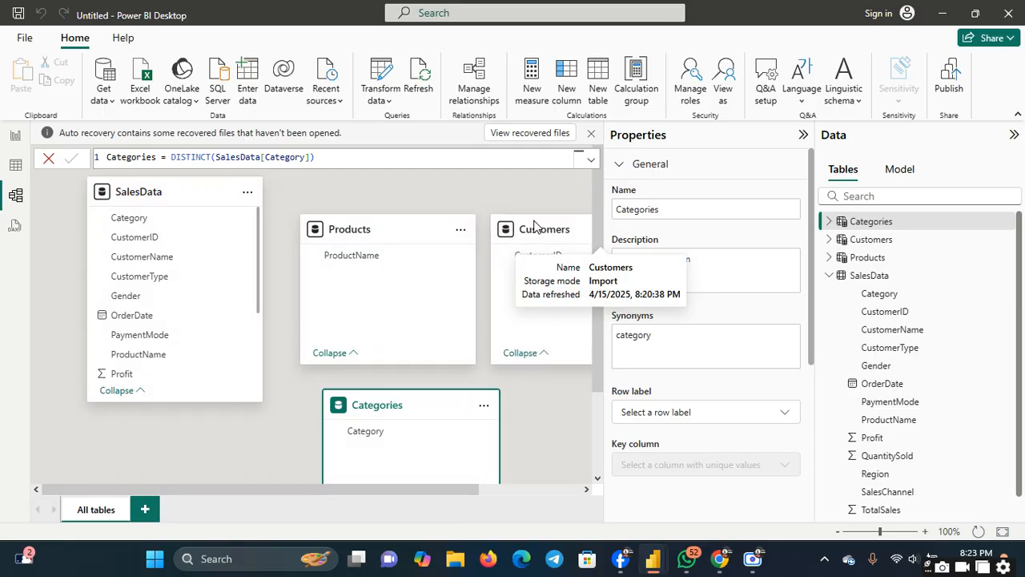
left_click(587, 488)
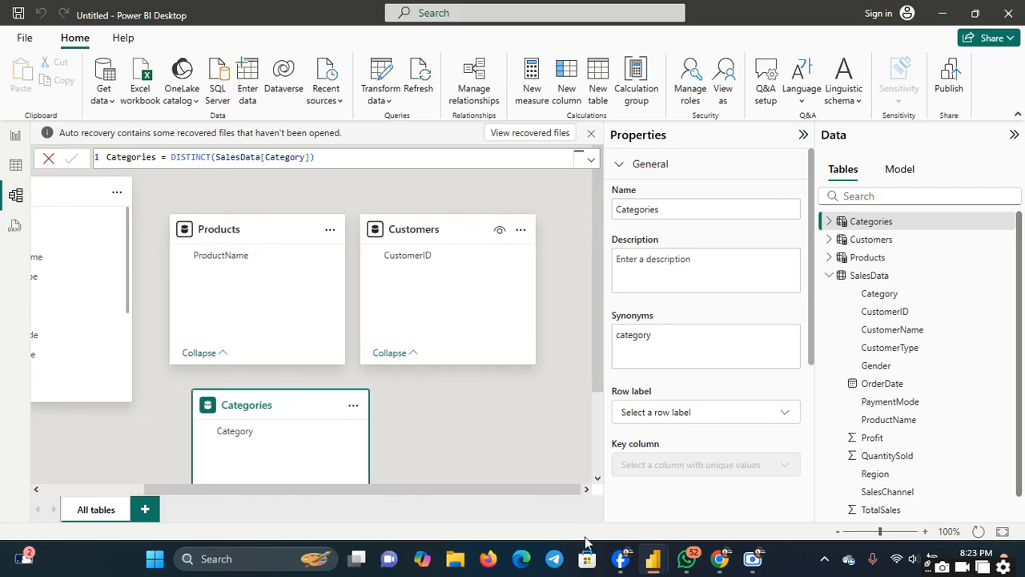
left_click(91, 490)
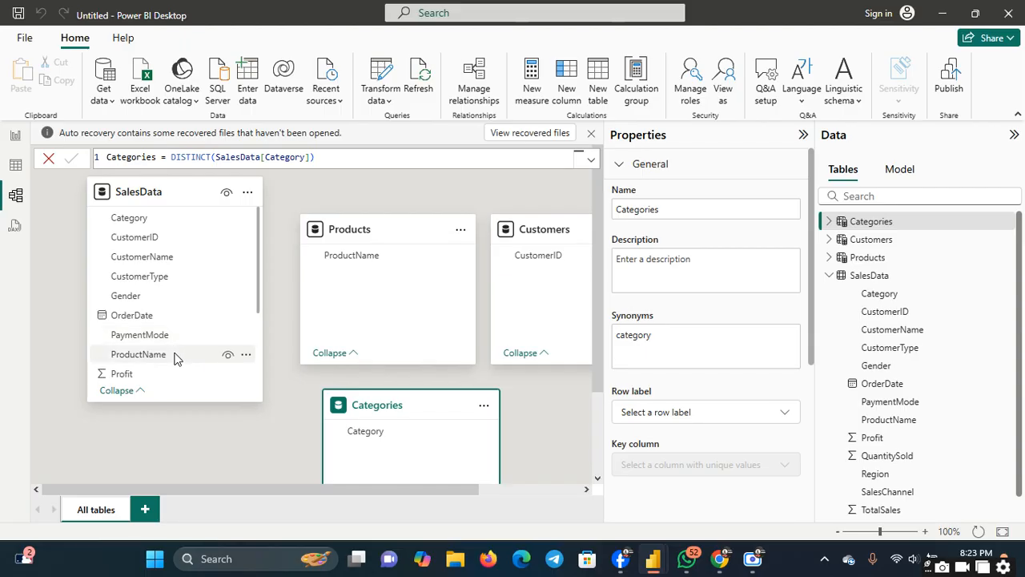
- Create an active many-to-one relationship from SalesData ProductName to Products ProductName with single cross-filter direction
left_click_drag(176, 358, 364, 256)
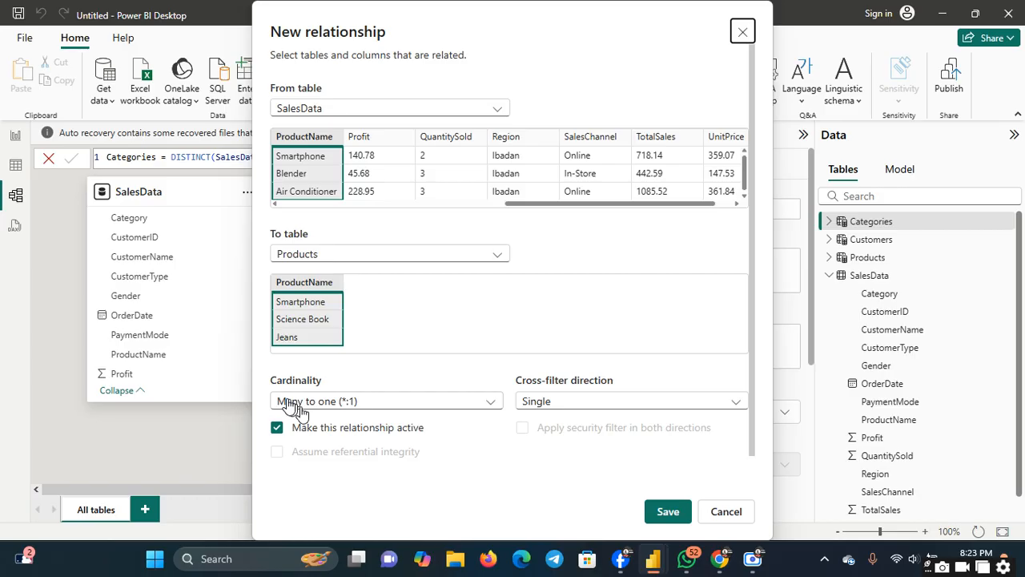
left_click(492, 404)
left_click(491, 404)
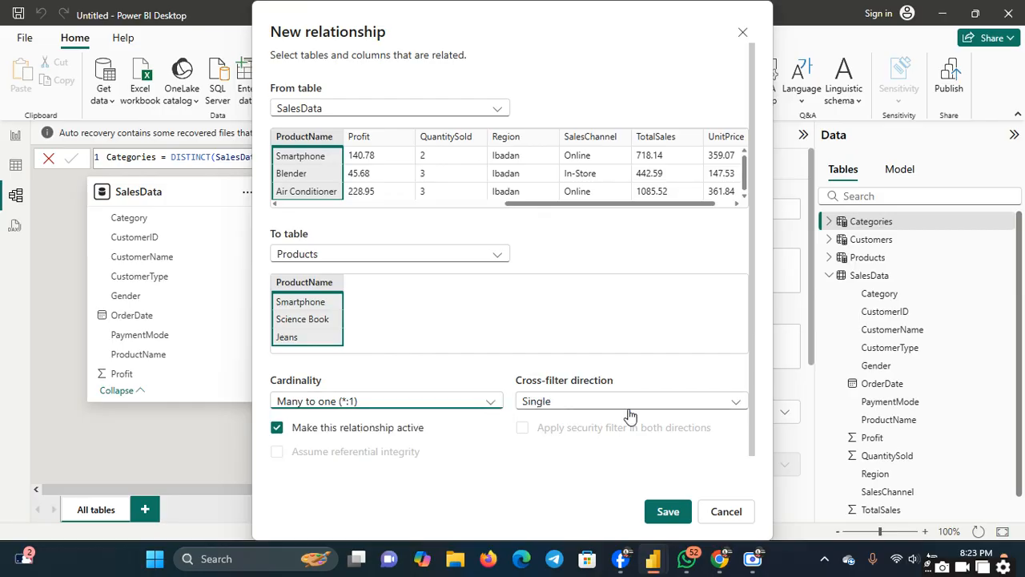
left_click(737, 406)
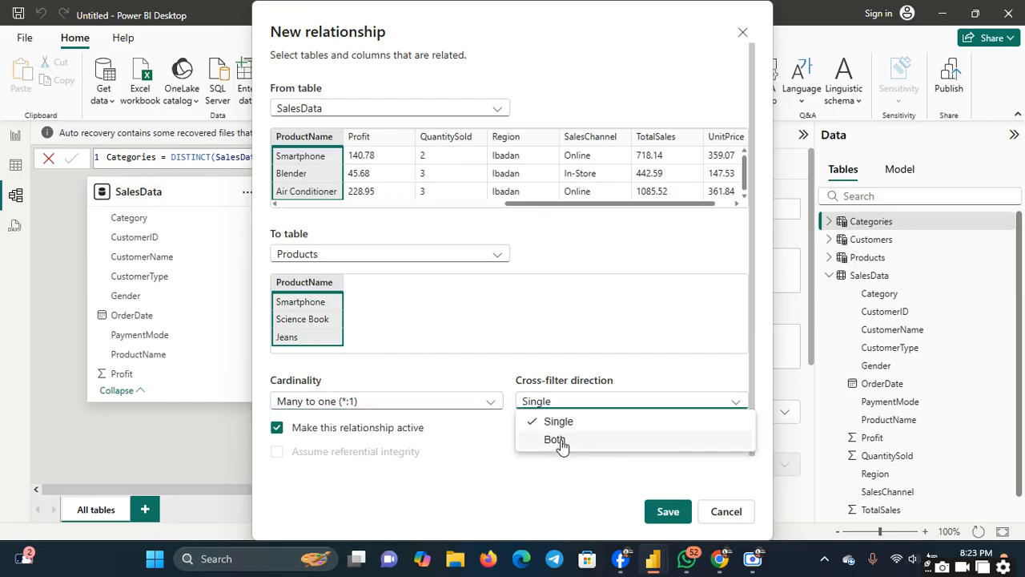
left_click(498, 465)
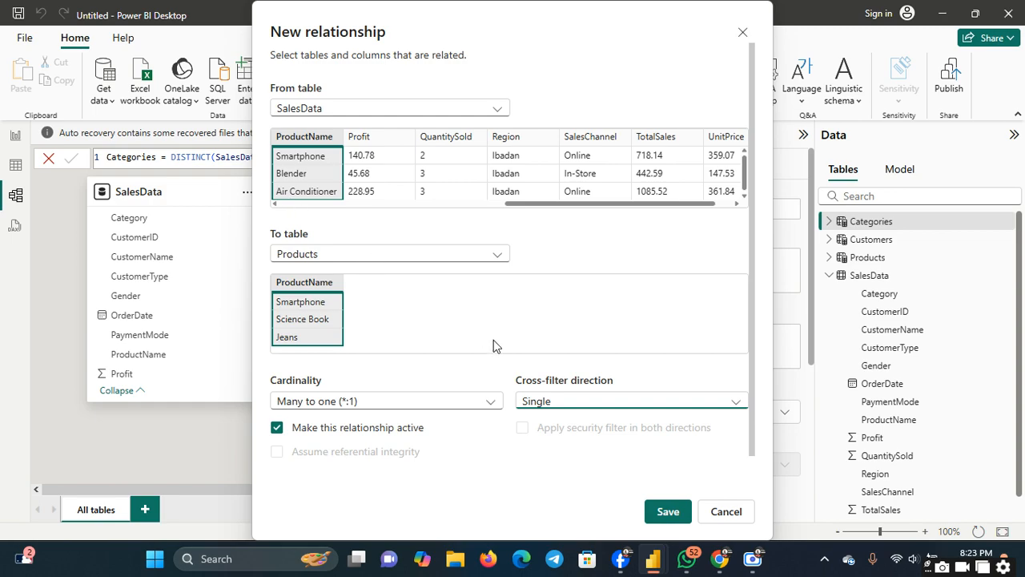
left_click(670, 509)
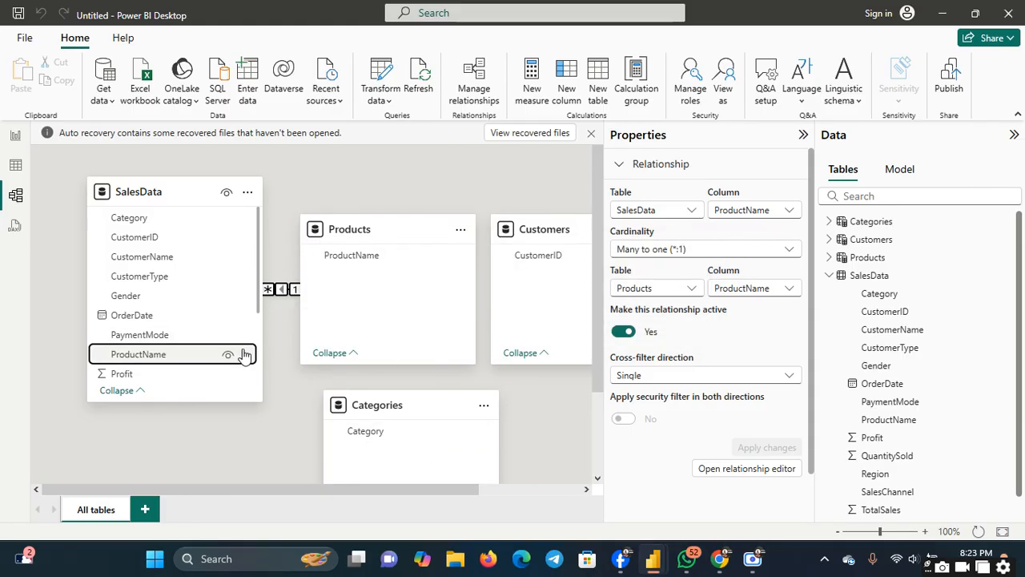
- Relate SalesData to Customers on CustomerID (one to one, both directions) and to Categories on Category (many to one, single direction)
left_click_drag(149, 237, 570, 258)
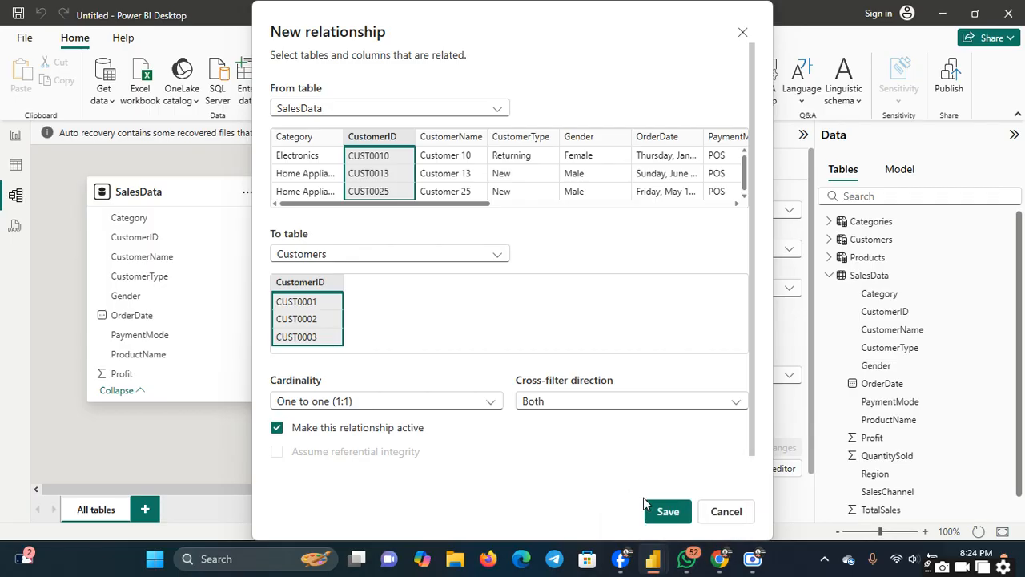
left_click(667, 512)
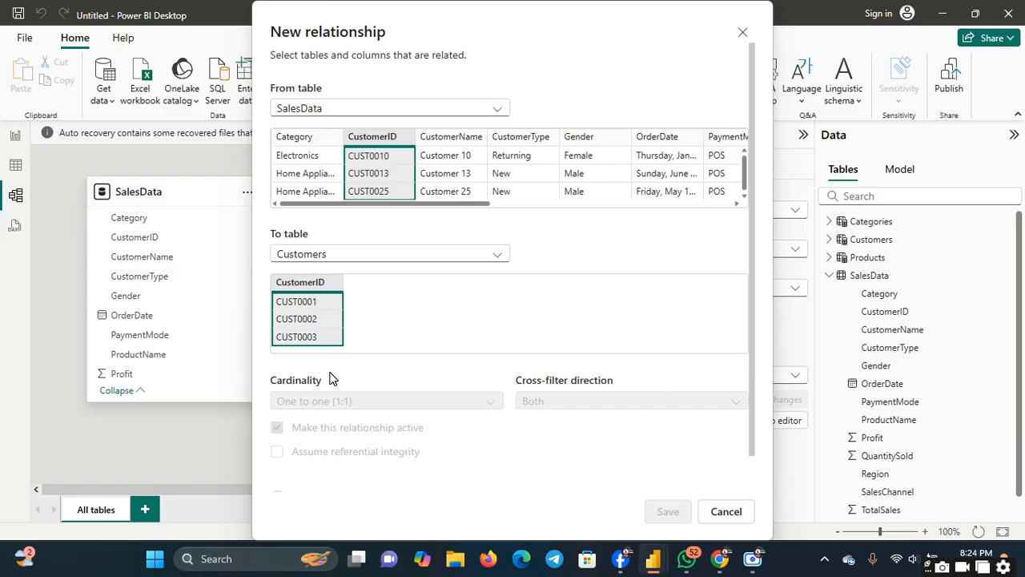
left_click(93, 218)
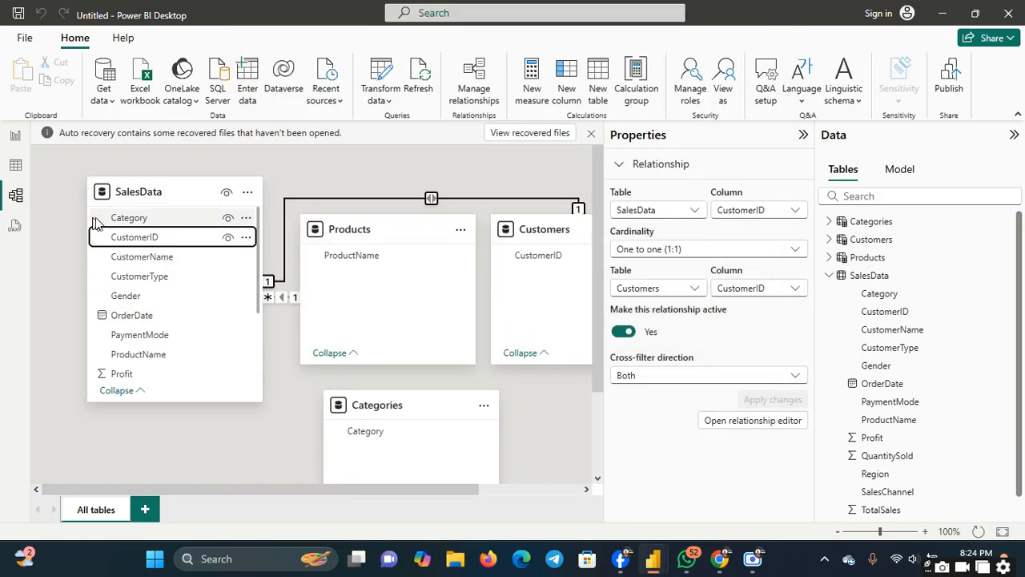
left_click_drag(92, 218, 244, 333)
left_click_drag(369, 430, 372, 437)
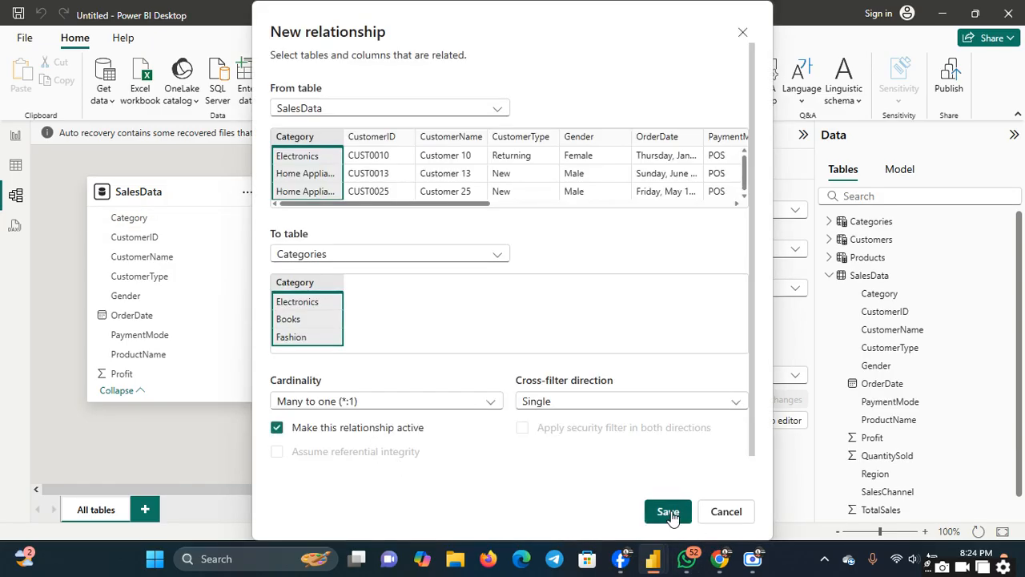
left_click(668, 511)
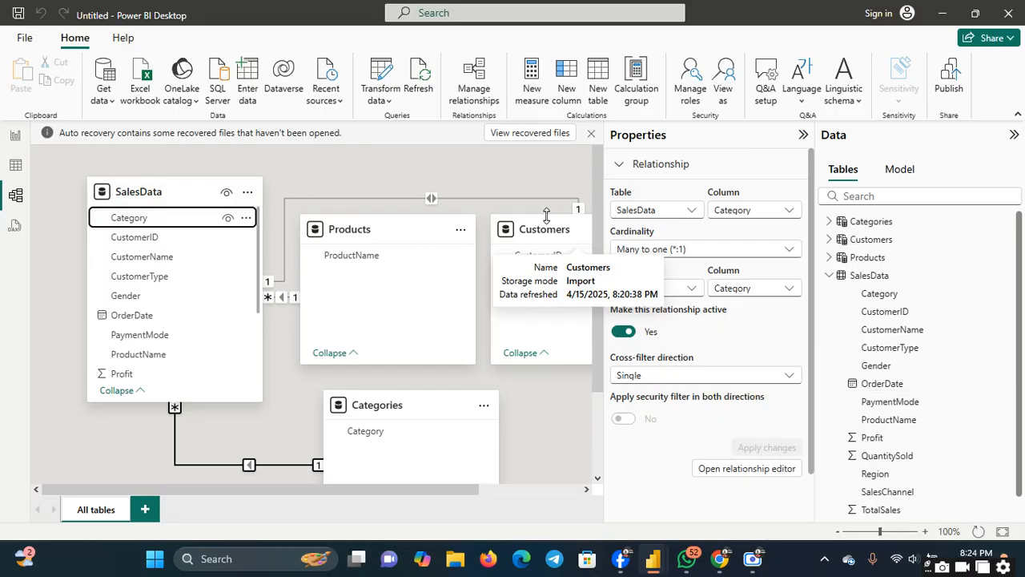
- Add a new measure named Total Sales and start its formula with the SUM function
left_click(532, 80)
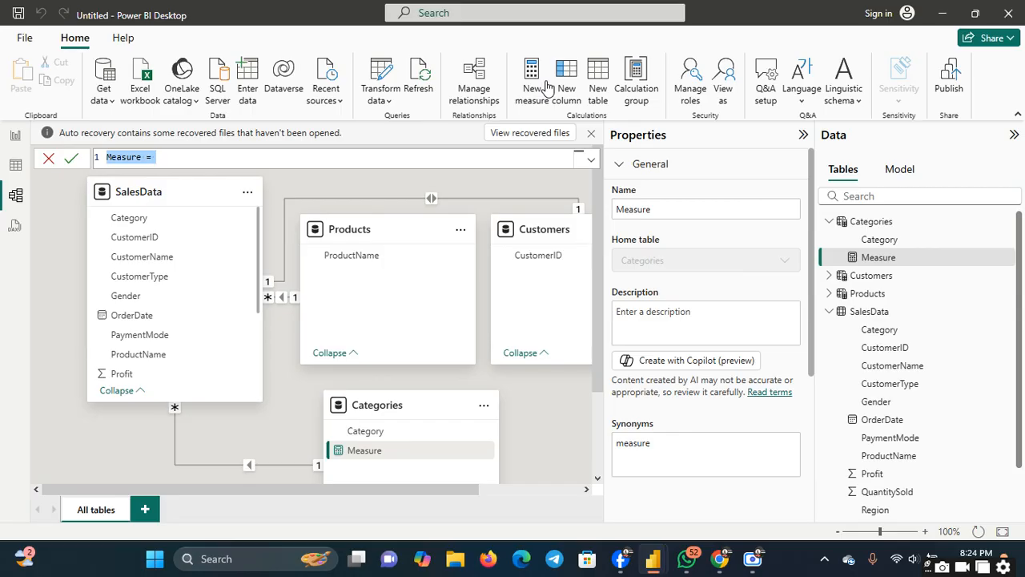
key("BackSpace")
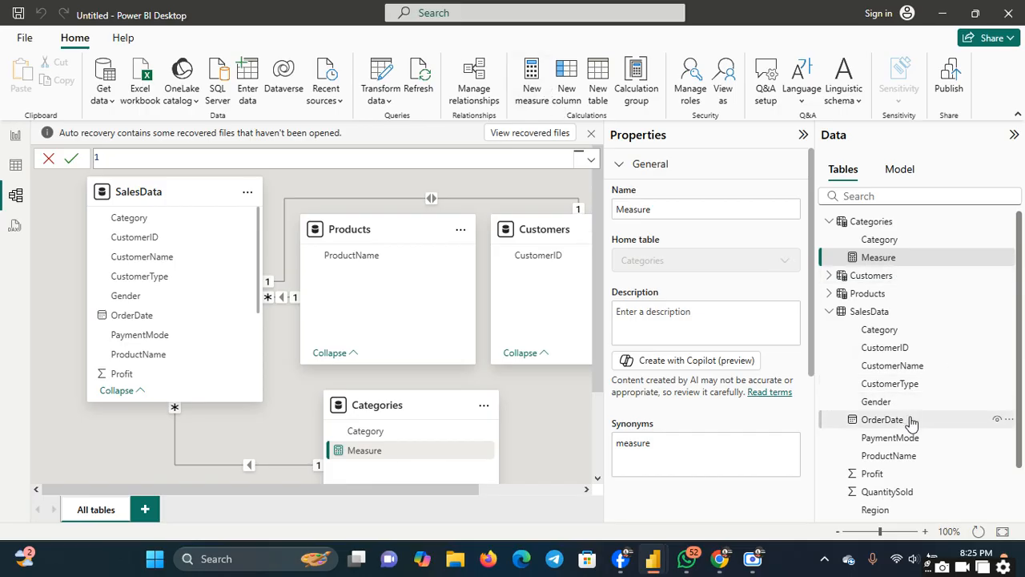
scroll(1021, 504, "down", 3)
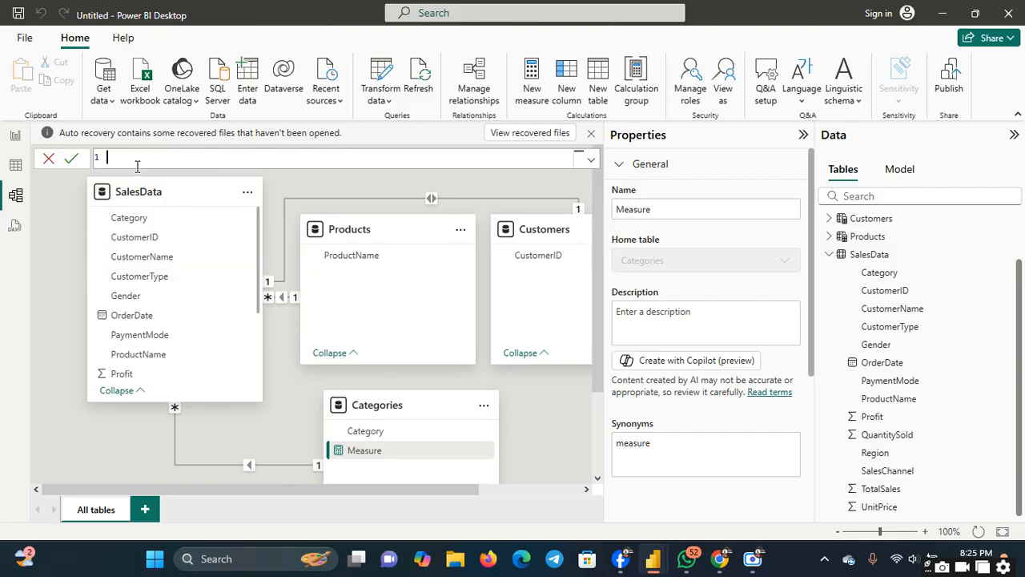
type("TotalSa")
key("BackSpace")
key("BackSpace")
type("Sales=Sum")
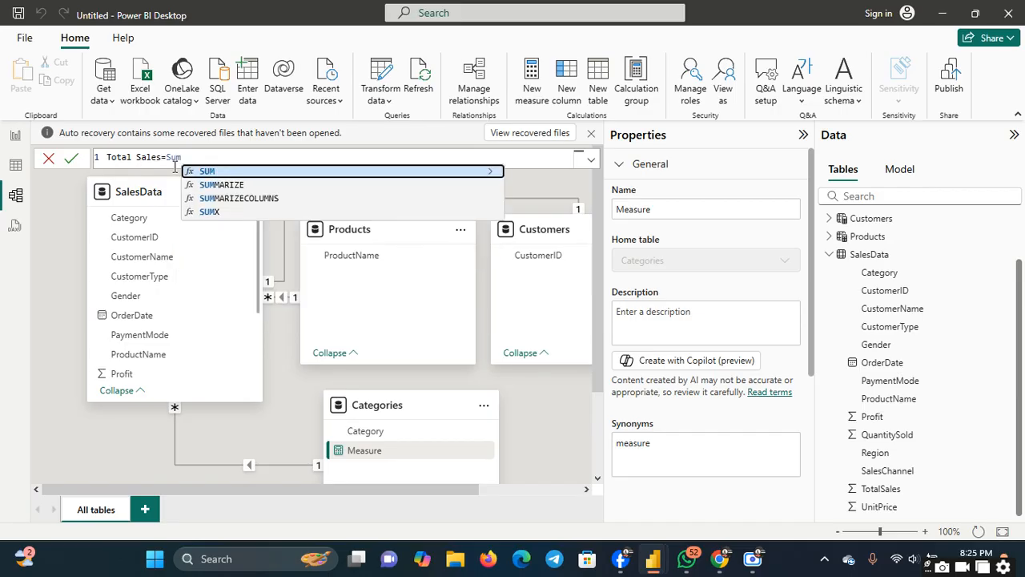
left_click(205, 171)
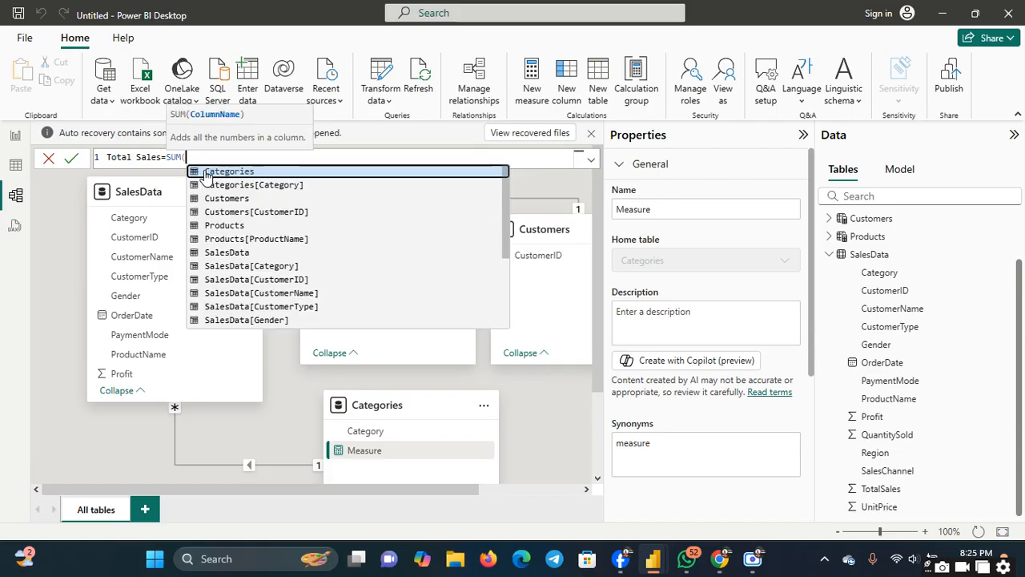
- Complete the Total Sales measure by summing SalesData[TotalSales] and apply the formula
type("Sales")
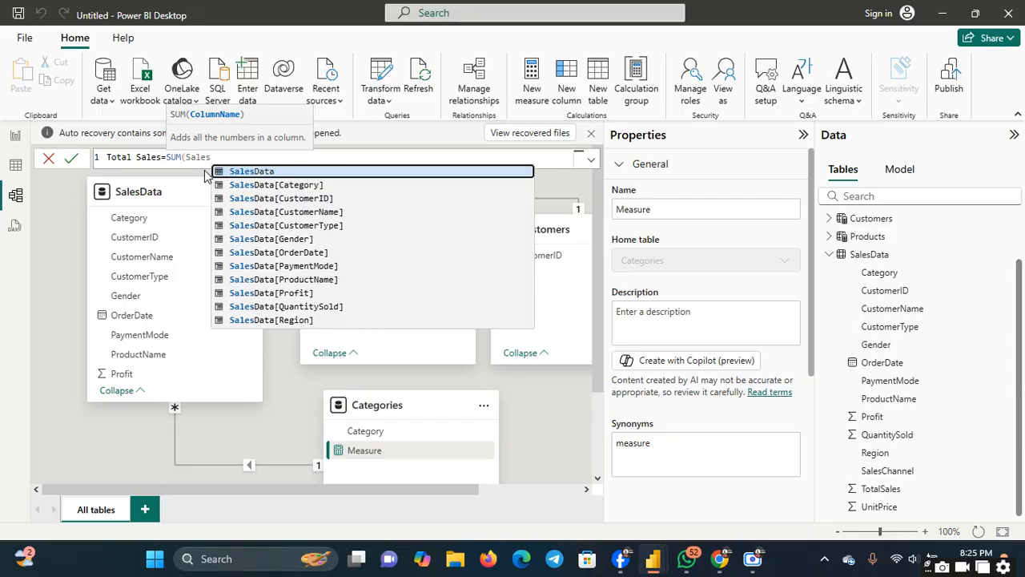
type("Data")
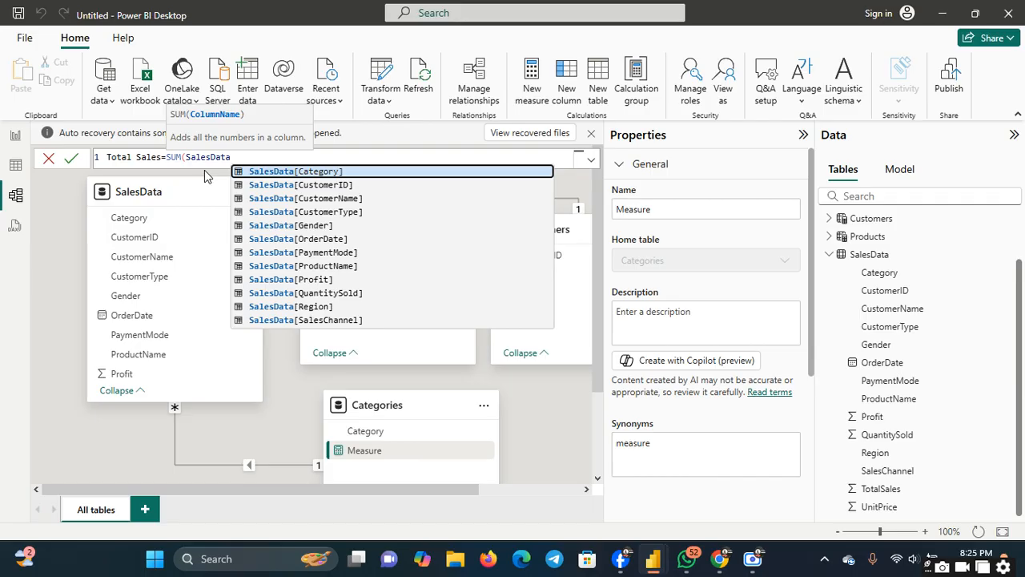
type("[")
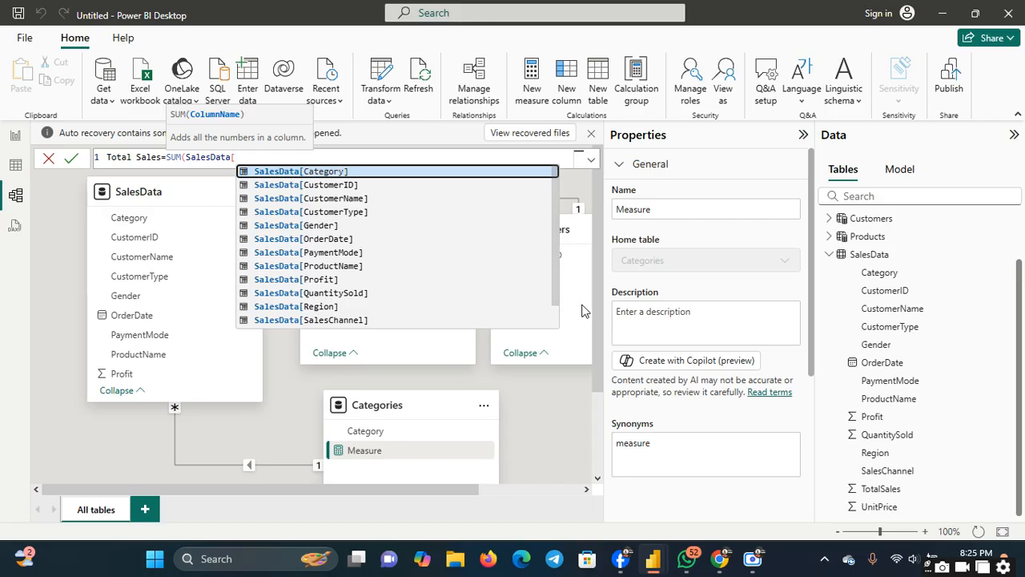
left_click(555, 313)
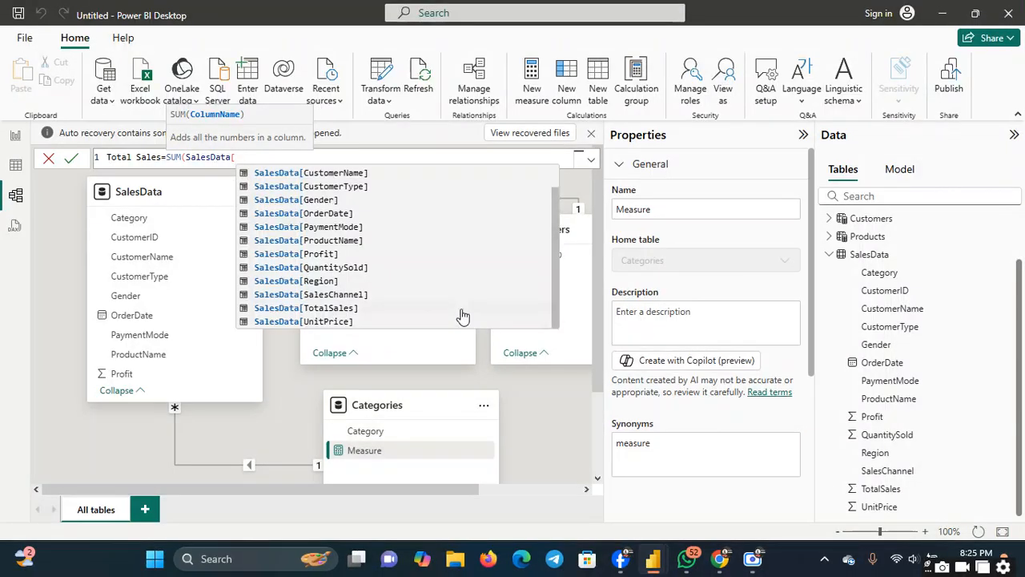
left_click(350, 309)
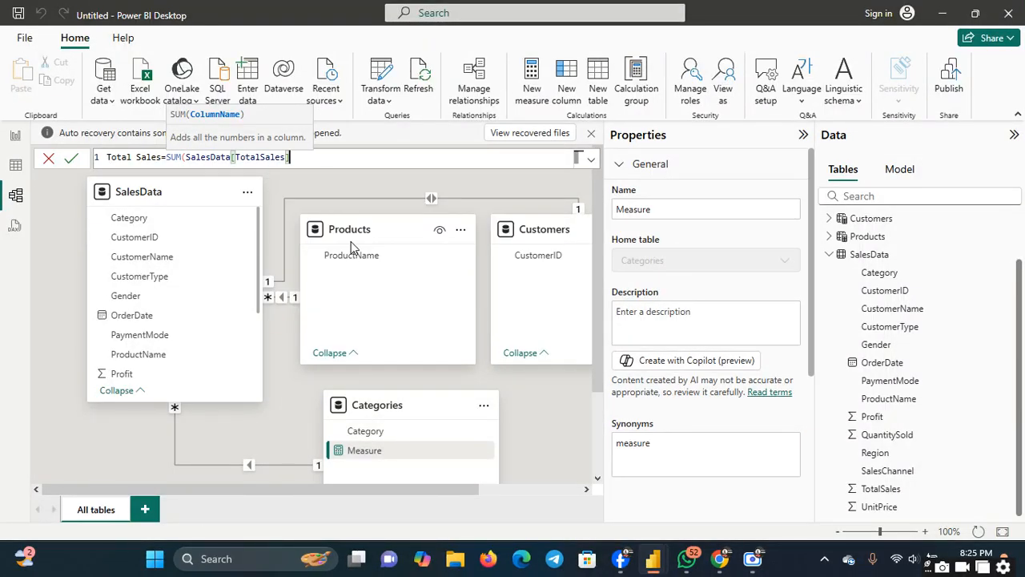
mouse_move(314, 229)
type(")")
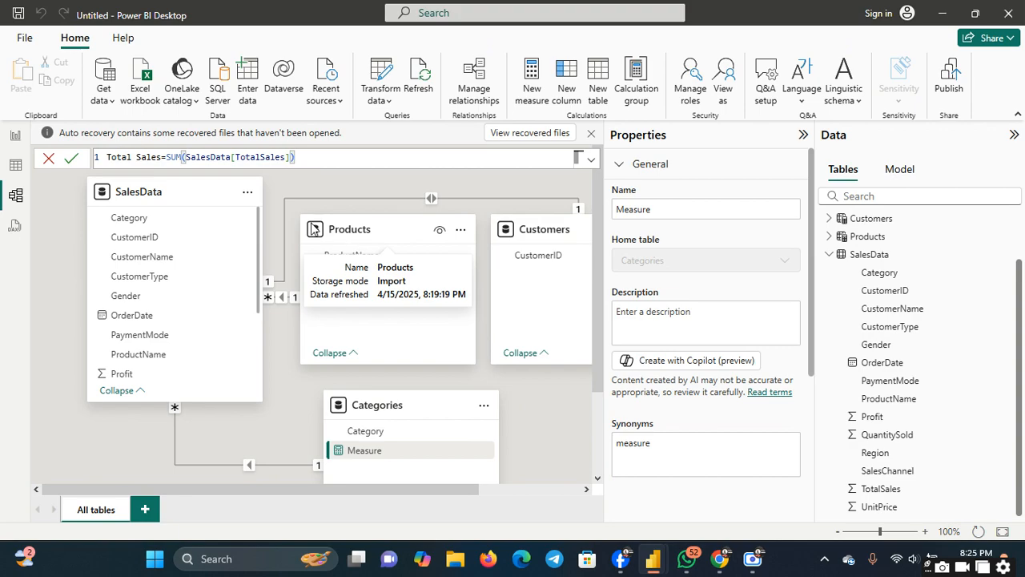
left_click(73, 158)
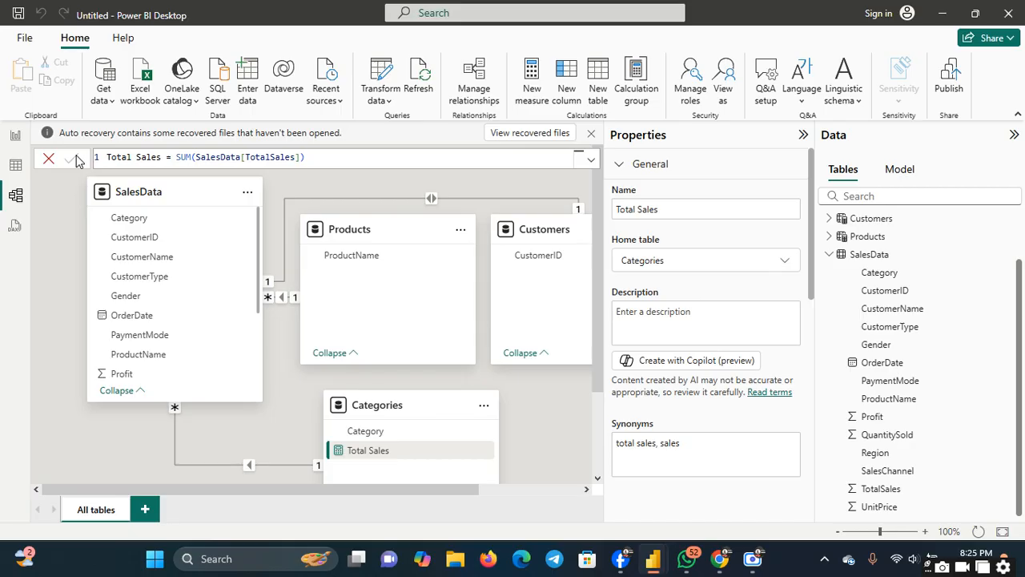
- Delete the Total Sales measure from the Categories table and confirm the deletion
left_click(369, 454)
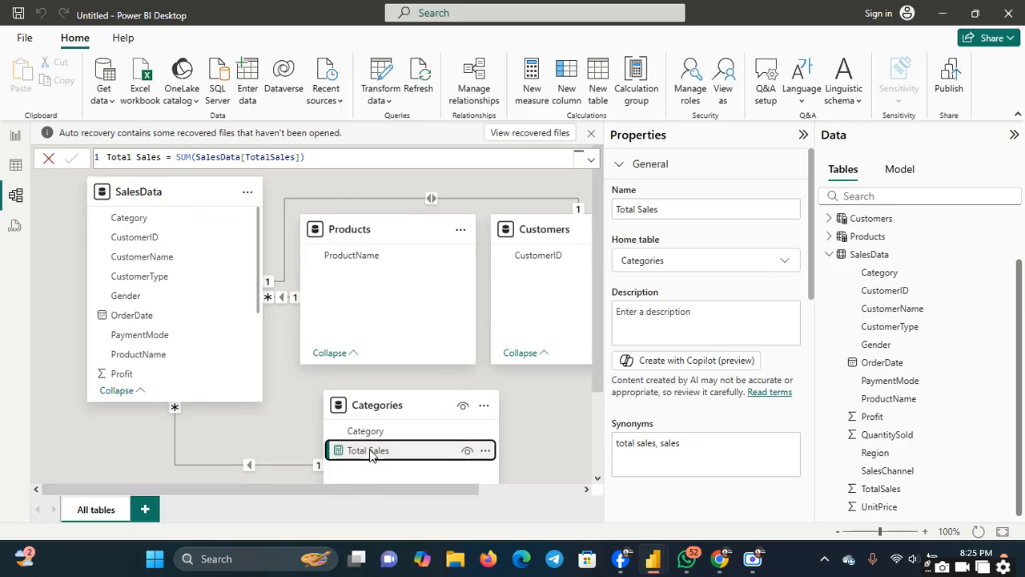
left_click(484, 452)
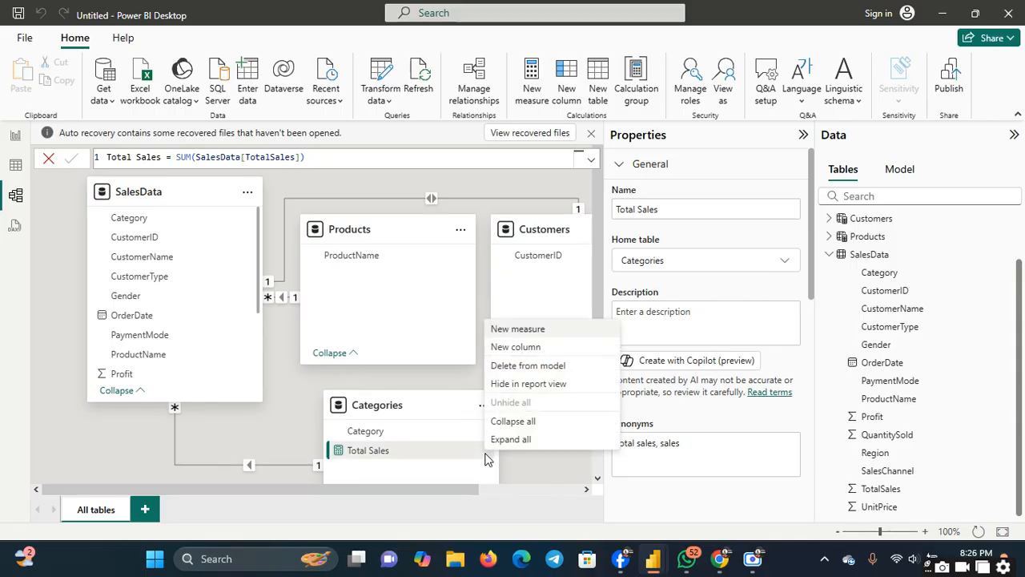
left_click(514, 367)
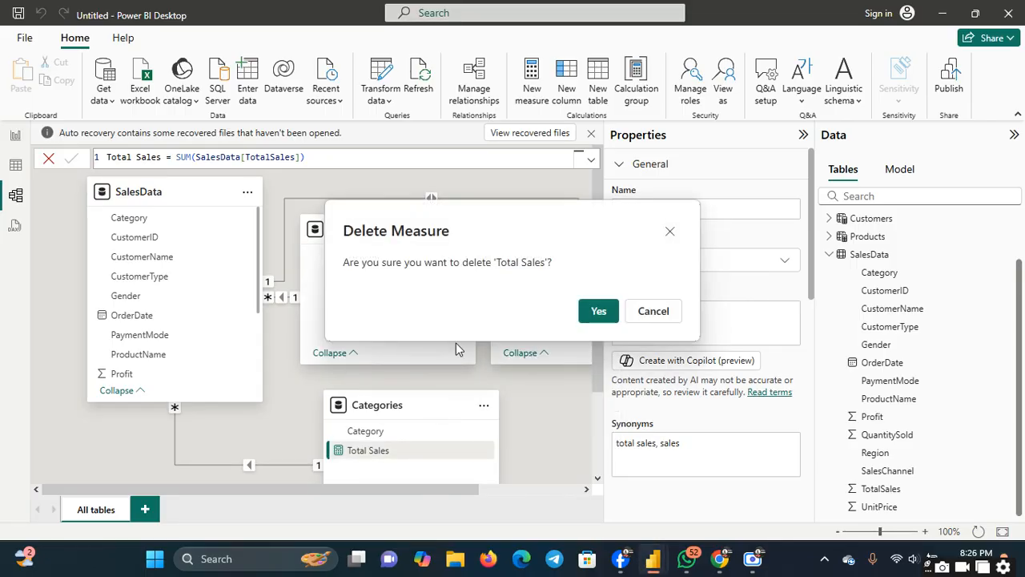
left_click(599, 311)
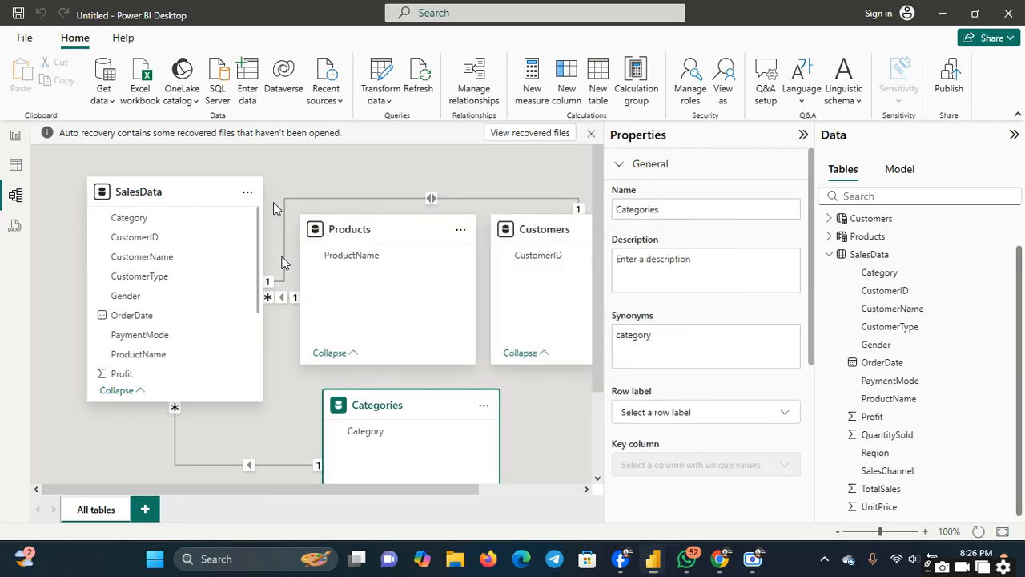
- Add a new measure named Total Sales to the SalesData table and start its formula with the SUM function
left_click(208, 204)
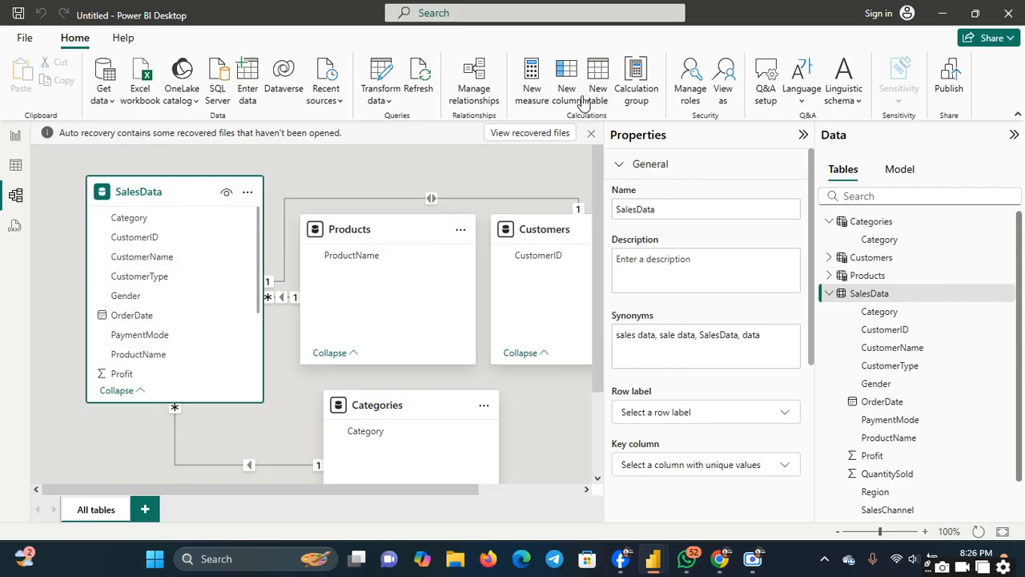
left_click(534, 93)
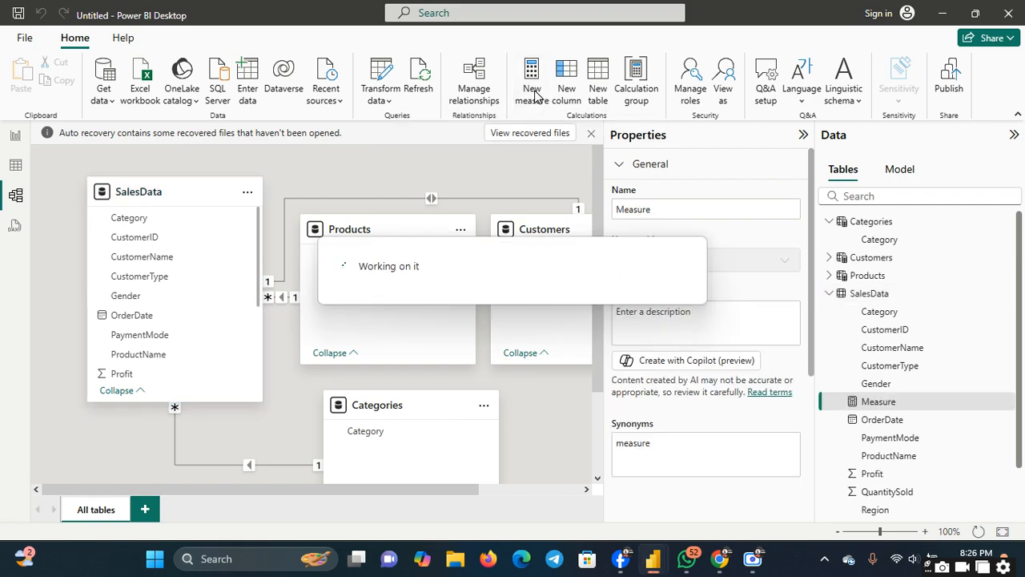
key("BackSpace")
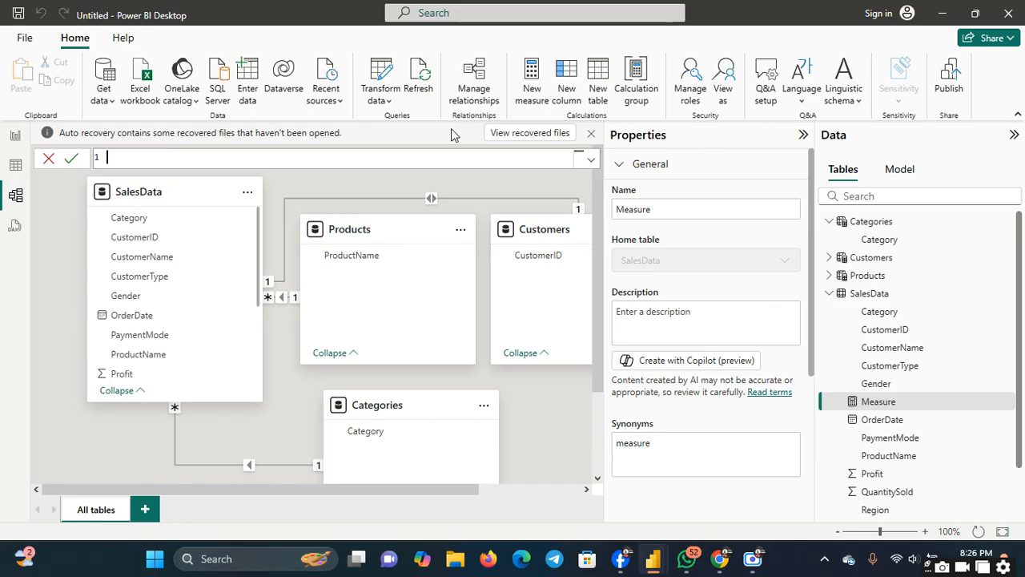
type("Total Sales")
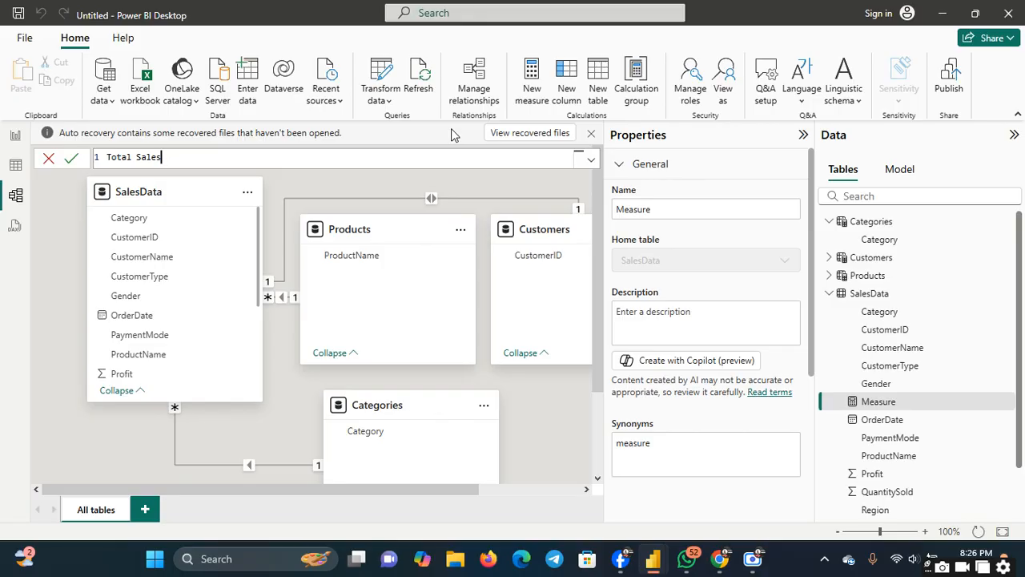
type("=sum")
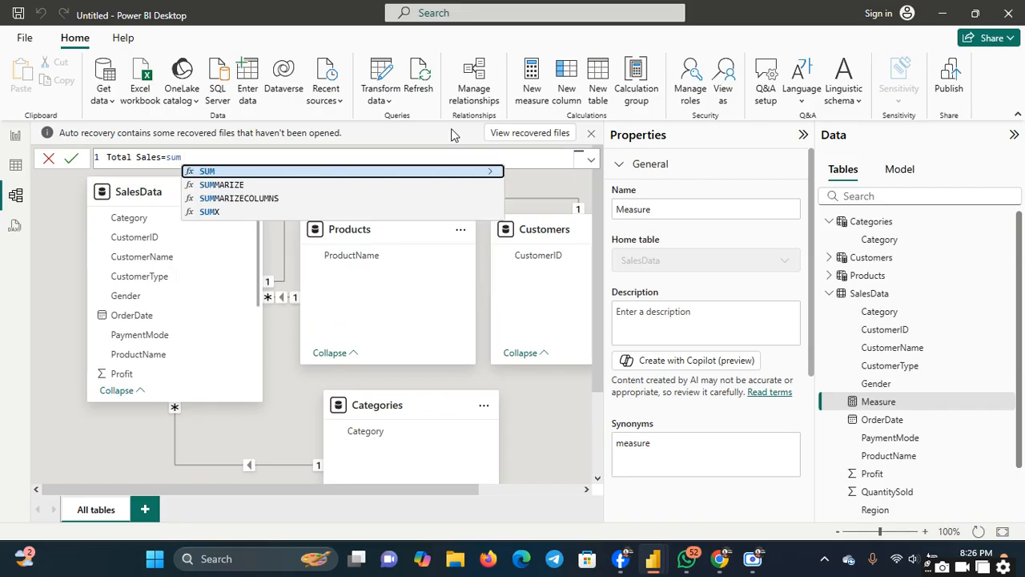
left_click(265, 176)
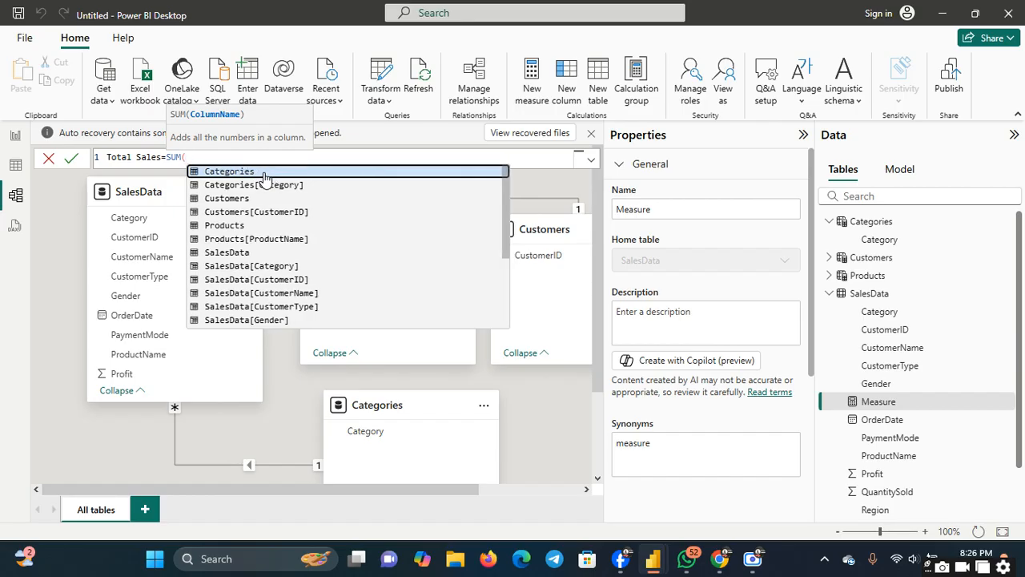
- Complete the SUM formula with SalesData[TotalSales], apply it, and check the measure in the SalesData table
type("Sales")
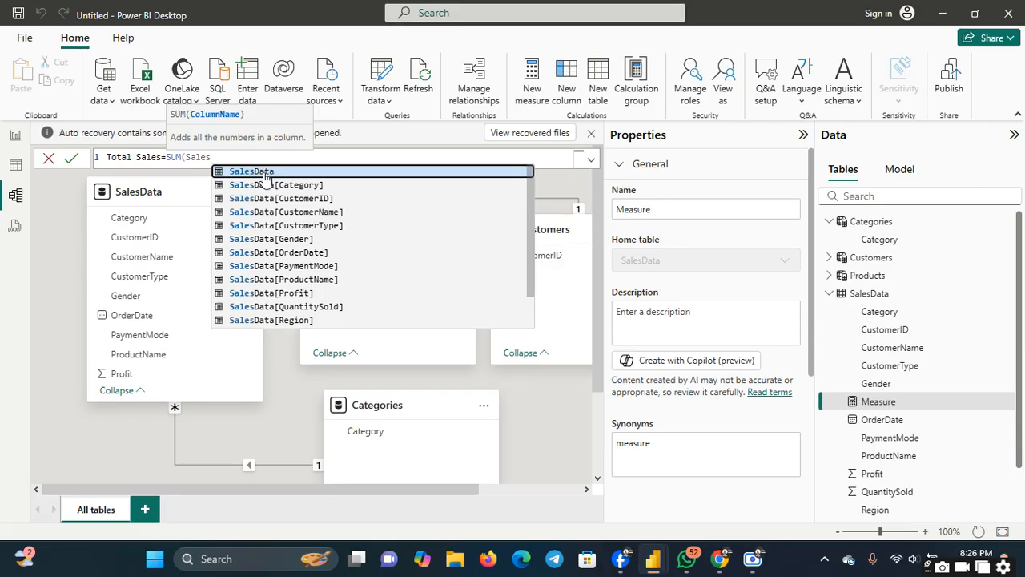
type("Data")
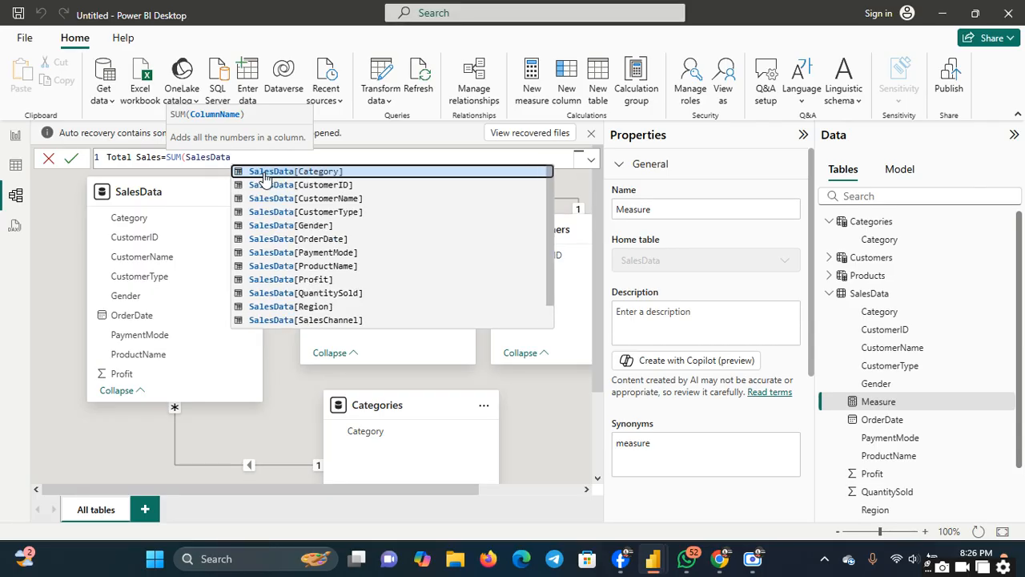
scroll(551, 316, "down", 1)
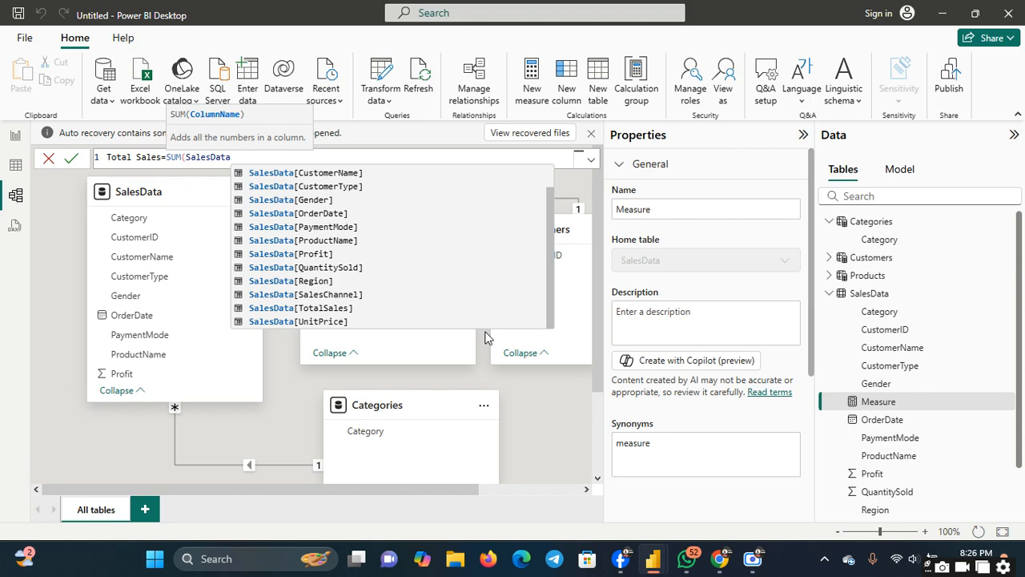
left_click(349, 309)
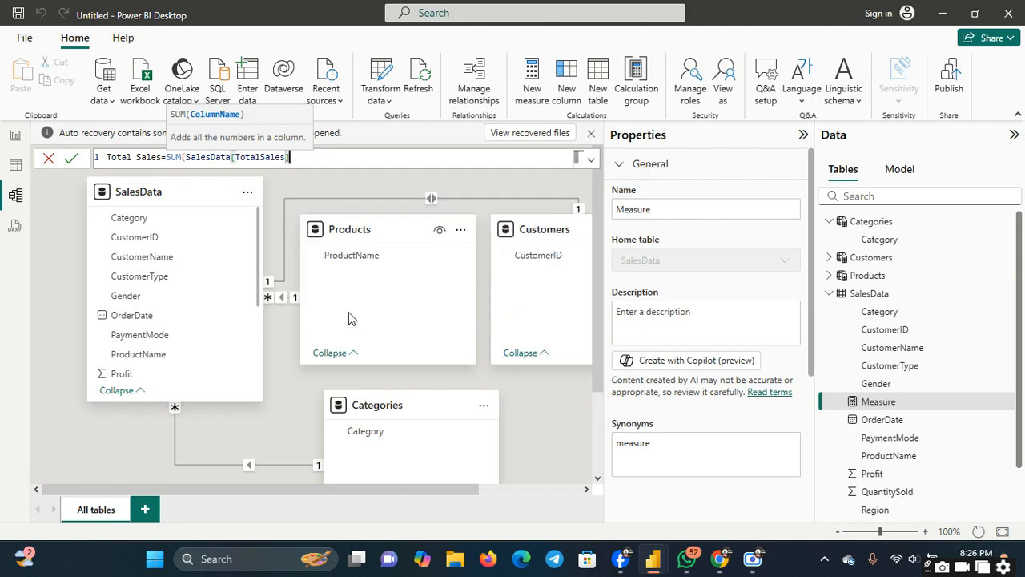
type(")")
left_click(69, 164)
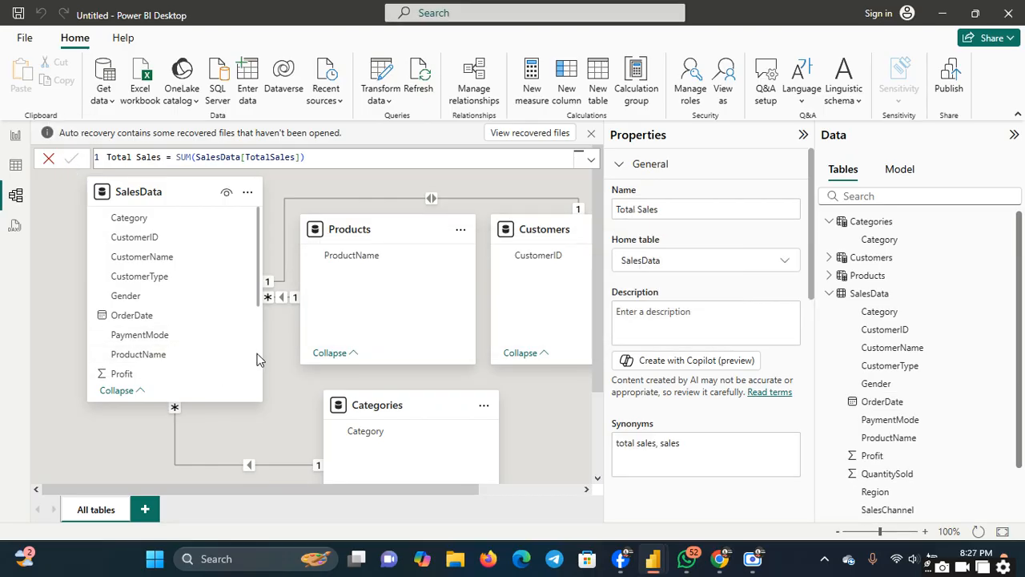
scroll(257, 358, "down", 3)
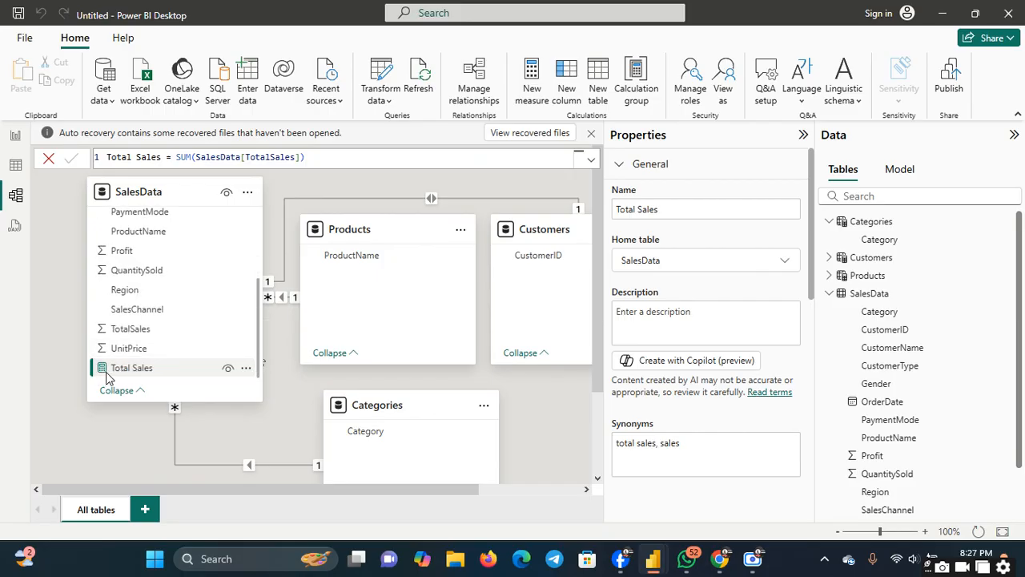
double_click(257, 388)
left_click(310, 159)
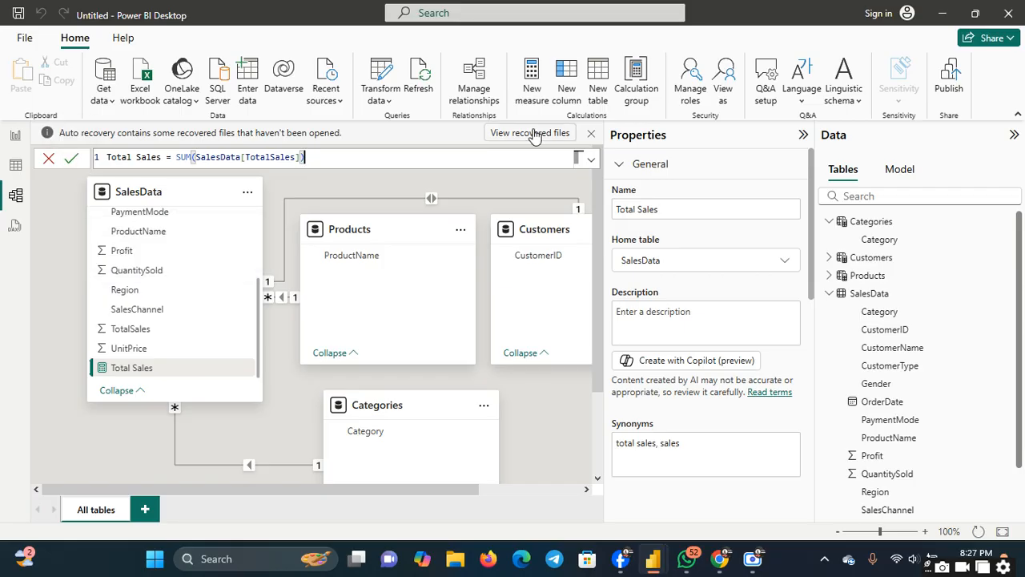
- Add another measure to the SalesData table and name it Average Quantity in its formula
left_click(535, 96)
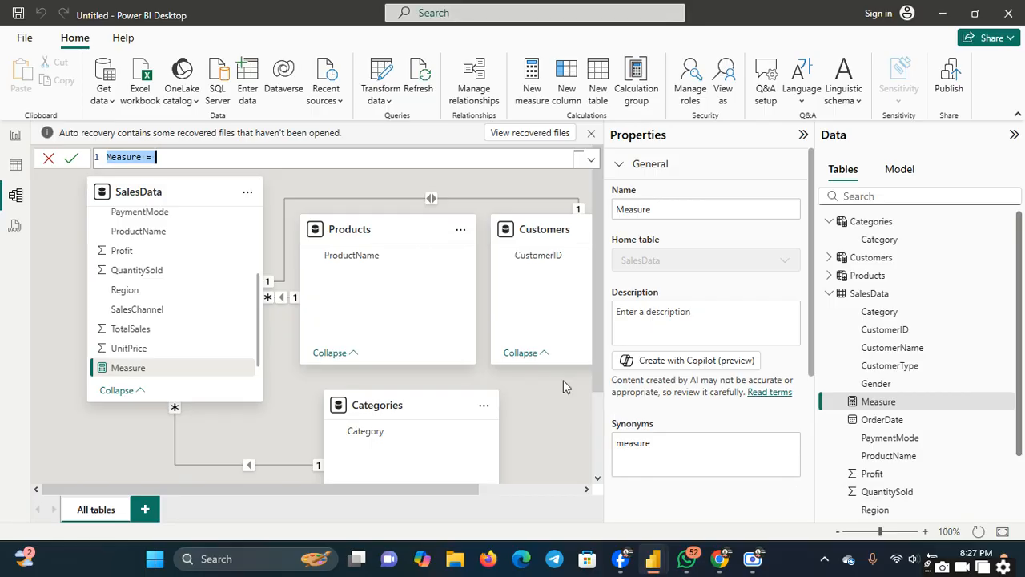
key("BackSpace")
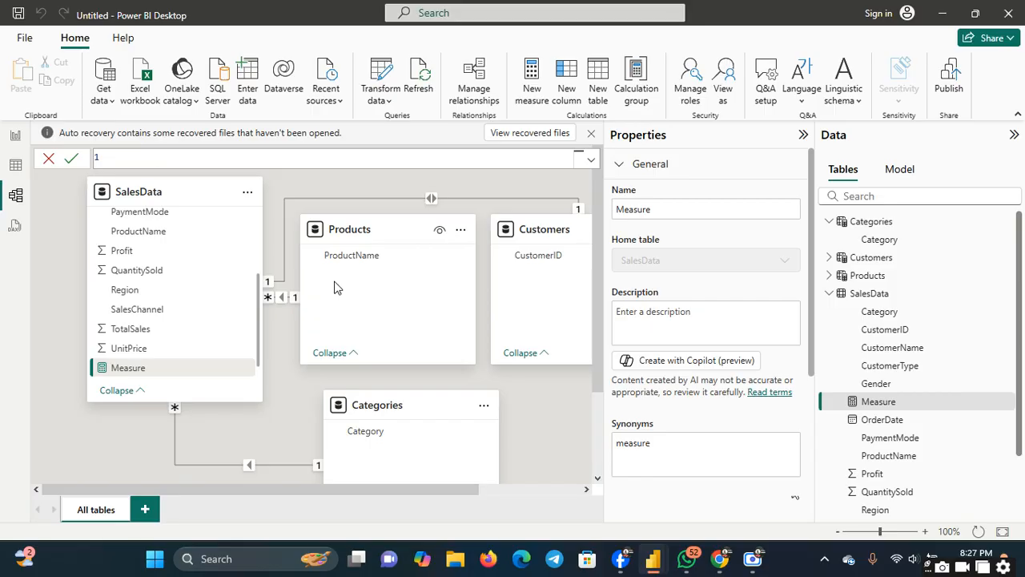
type("Aversage")
key("BackSpace")
key("BackSpace")
type("a")
key("BackSpace")
type("W")
key("BackSpace")
type("Quanti")
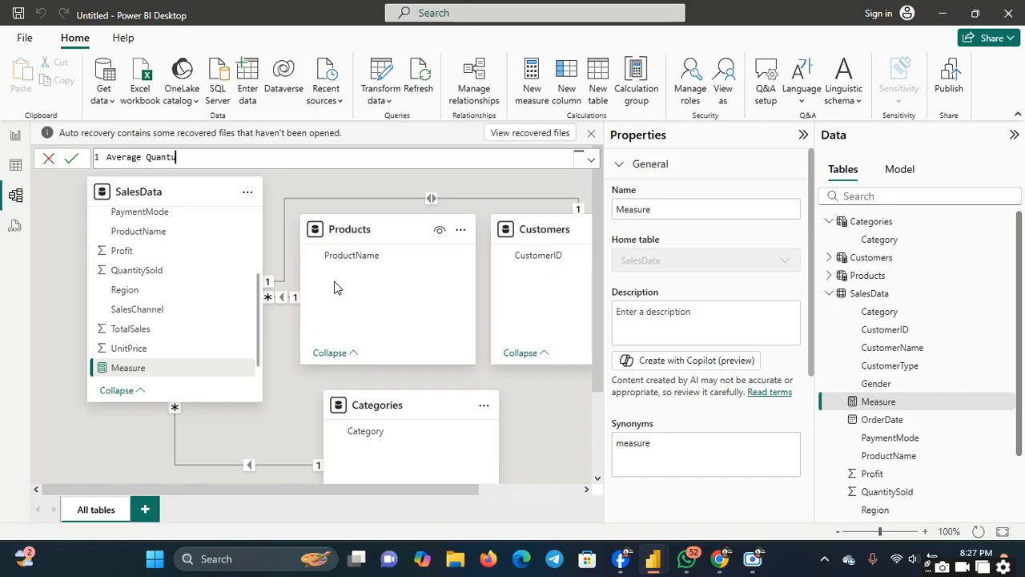
key("BackSpace")
key("BackSpace")
type("ity=")
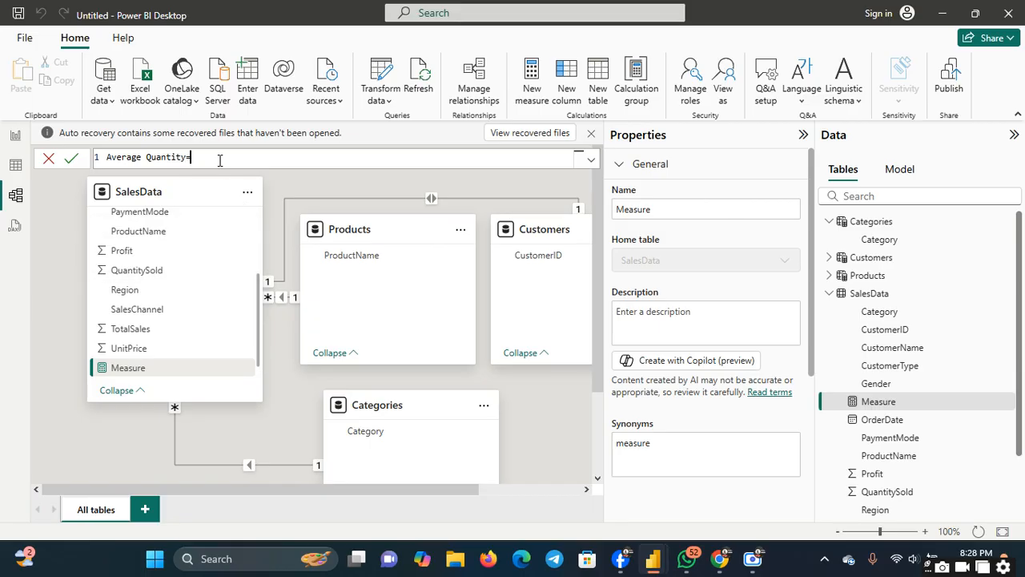
- Define Average Quantity as AVERAGE(SalesData[QuantitySold]), apply the formula, and check the measure in the SalesData table
type("Aver")
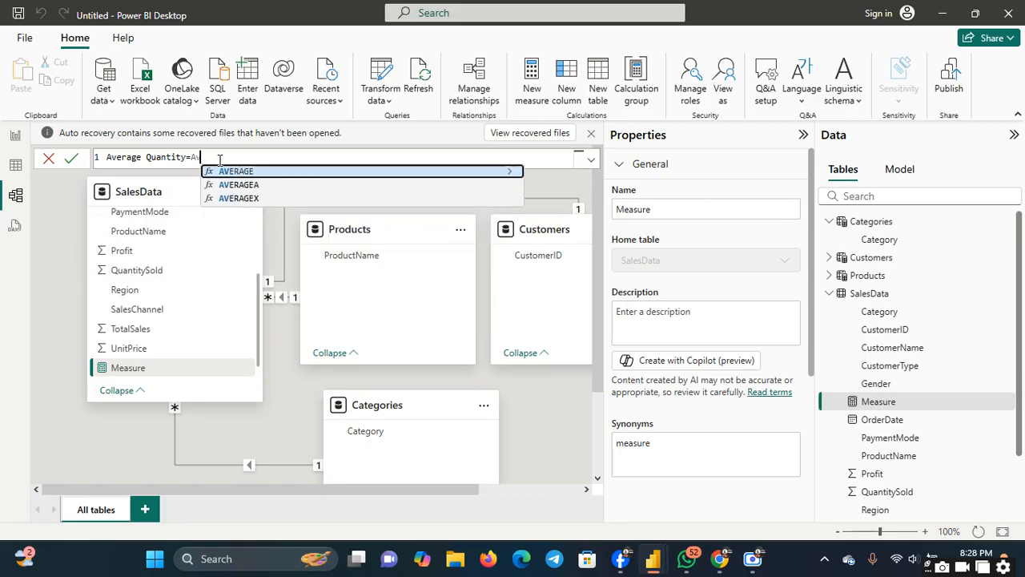
left_click(237, 172)
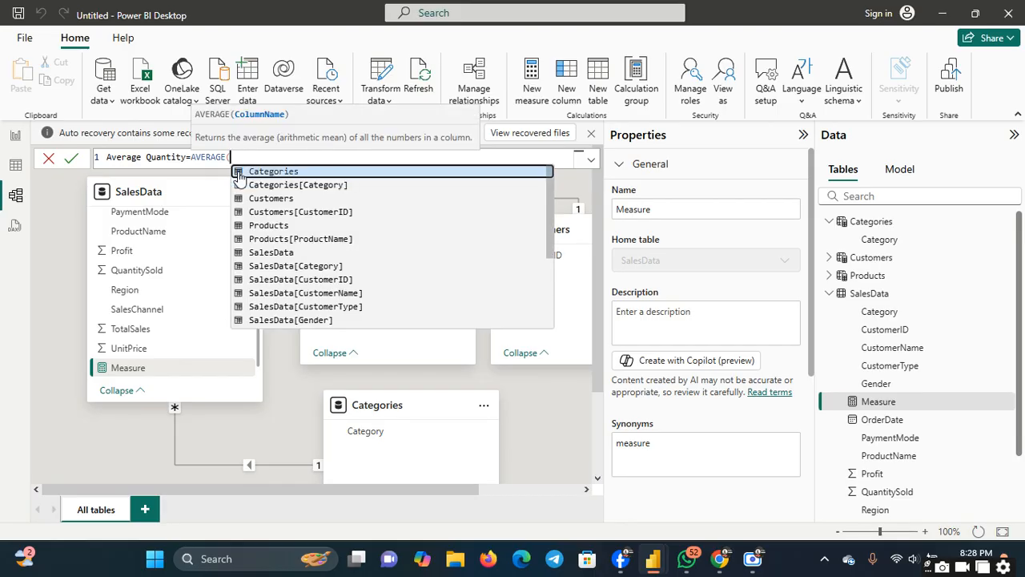
type("Sale")
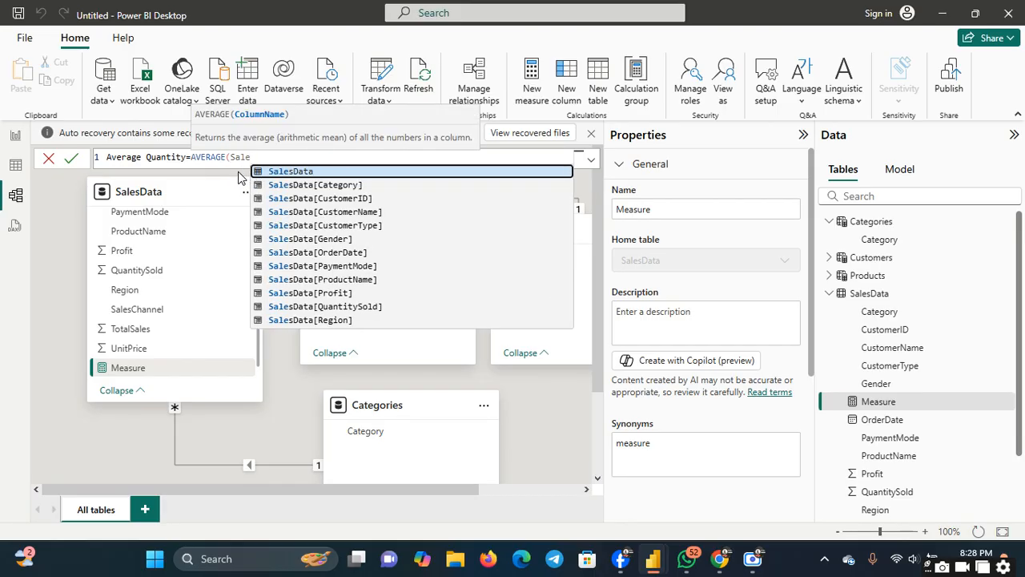
type("sData")
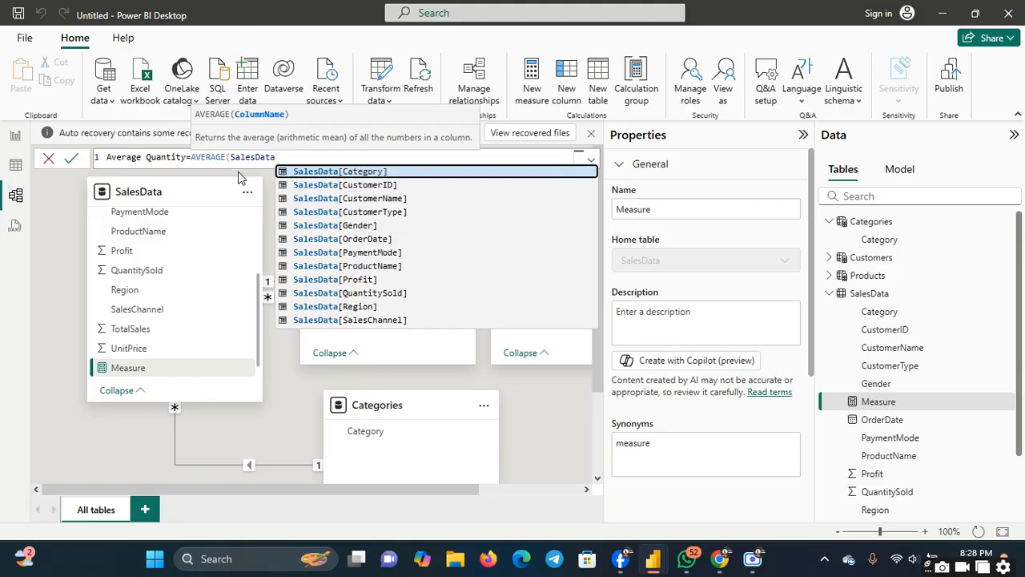
type("[")
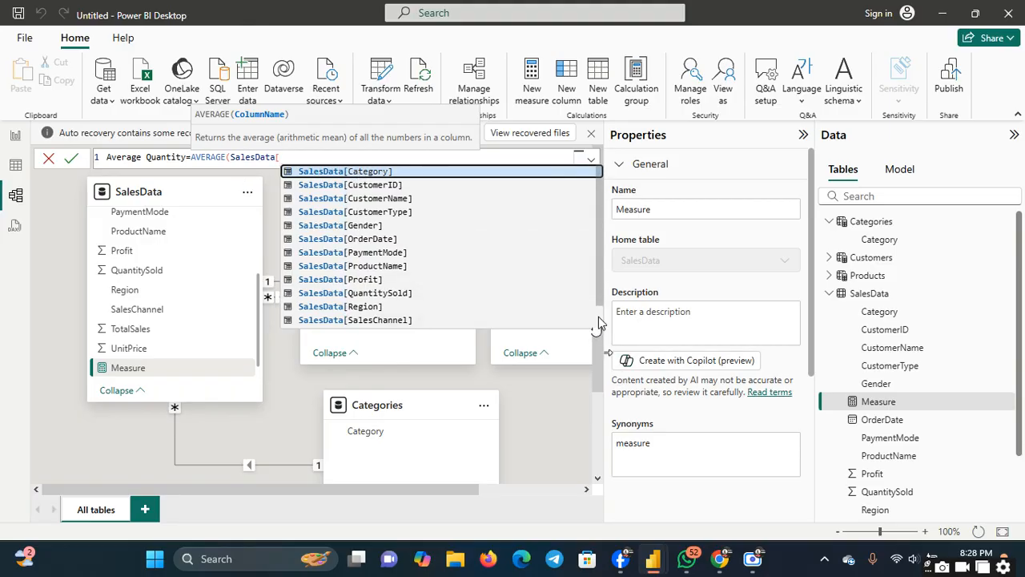
scroll(598, 316, "down", 1)
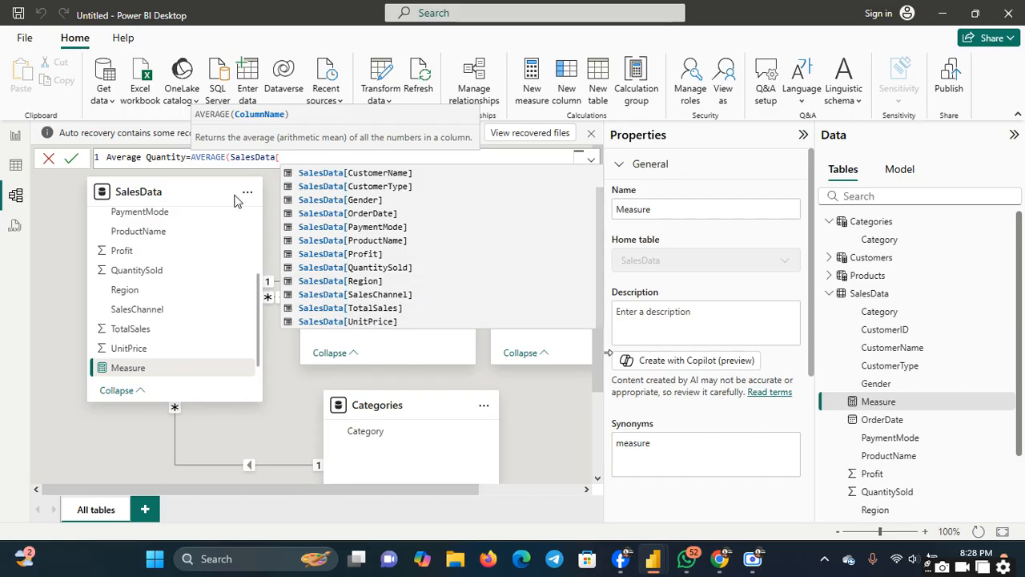
left_click(406, 267)
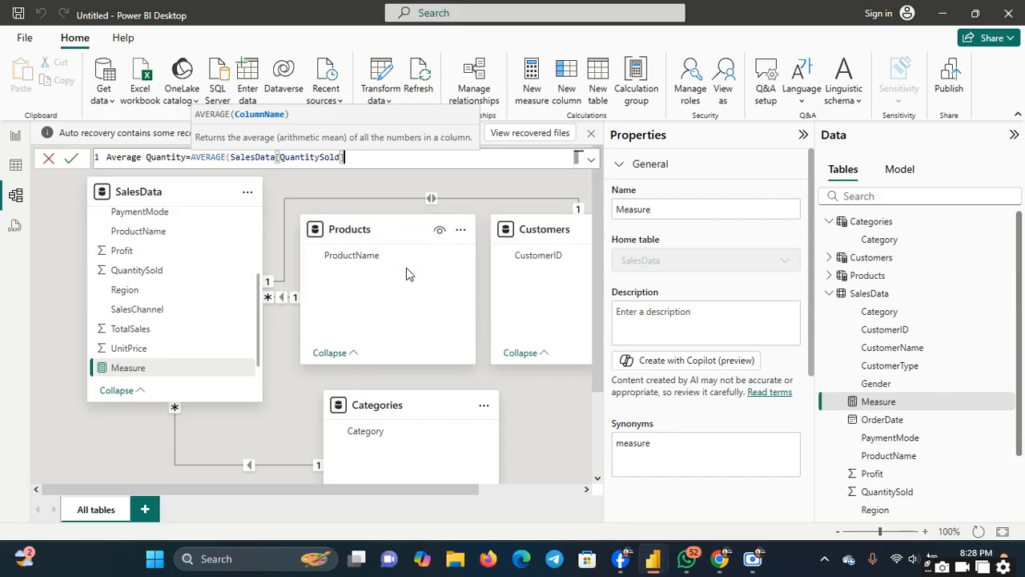
type(")")
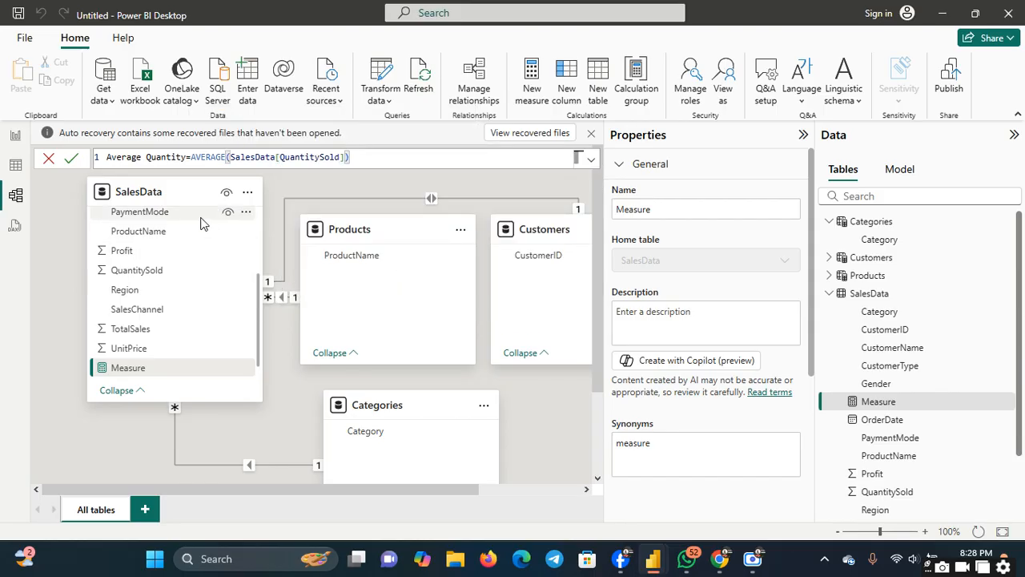
left_click(74, 163)
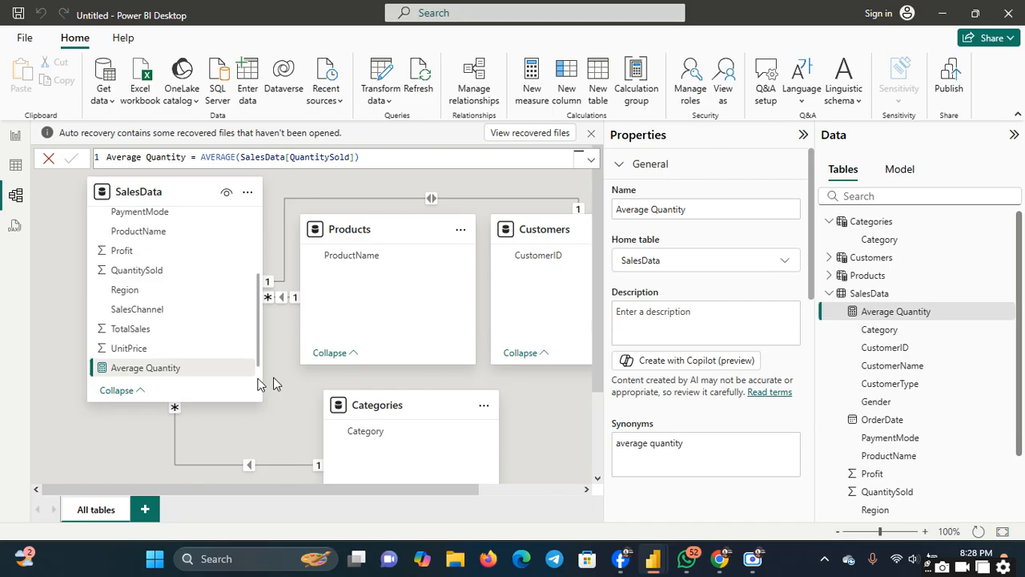
scroll(258, 379, "down", 1)
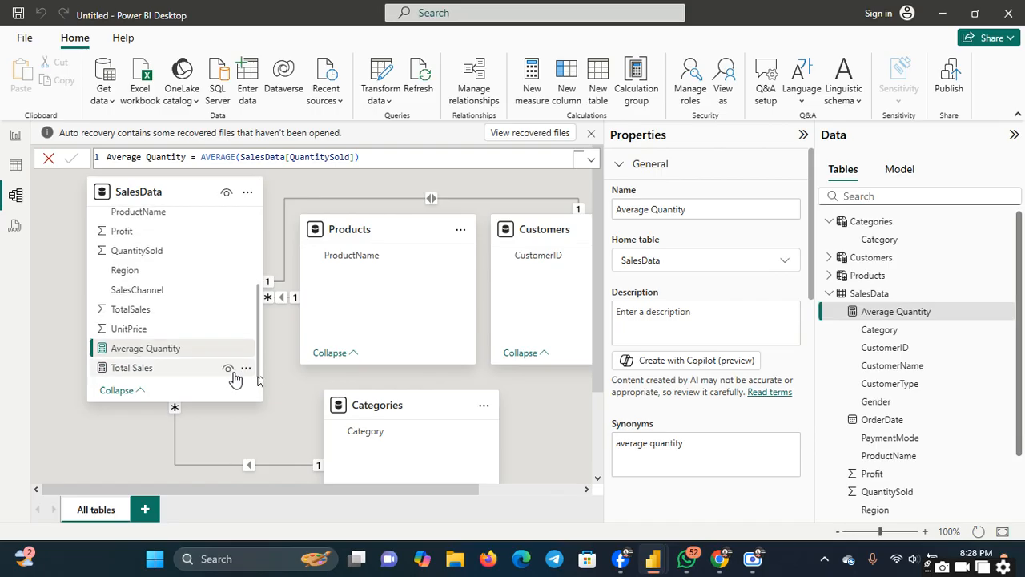
left_click(383, 158)
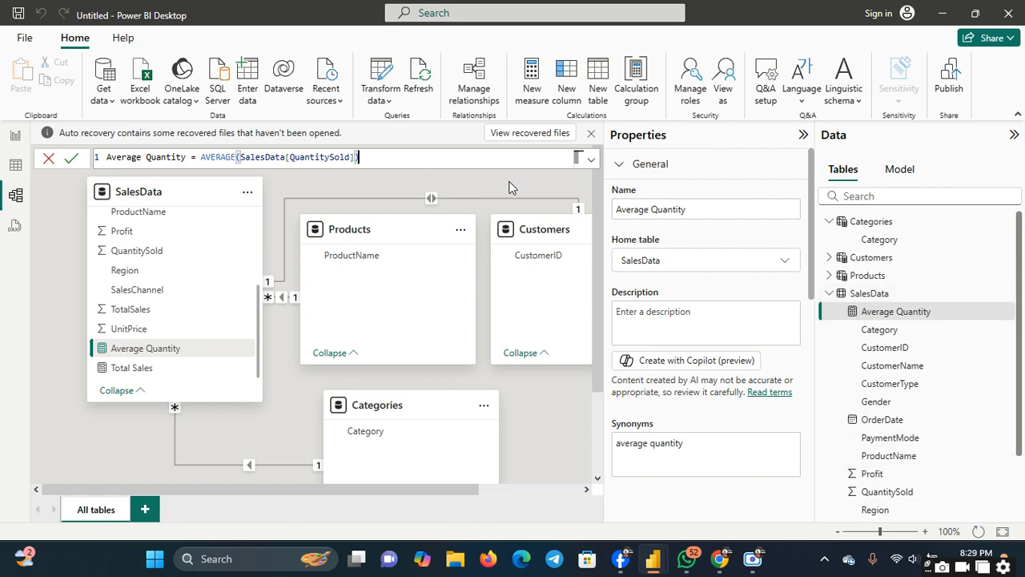
- Add another measure to the SalesData table and name it Total Profit in its formula
left_click(532, 96)
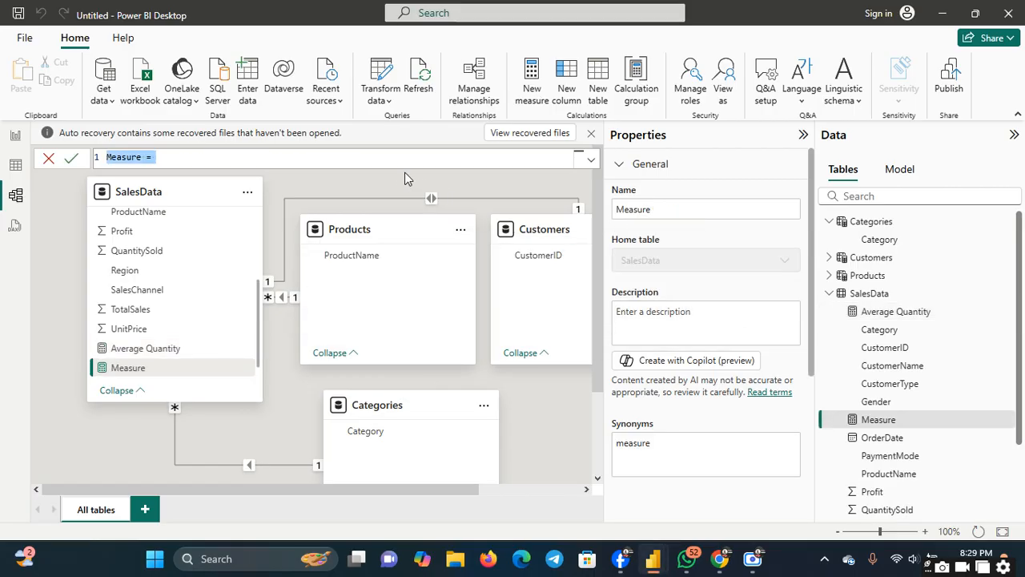
key("BackSpace")
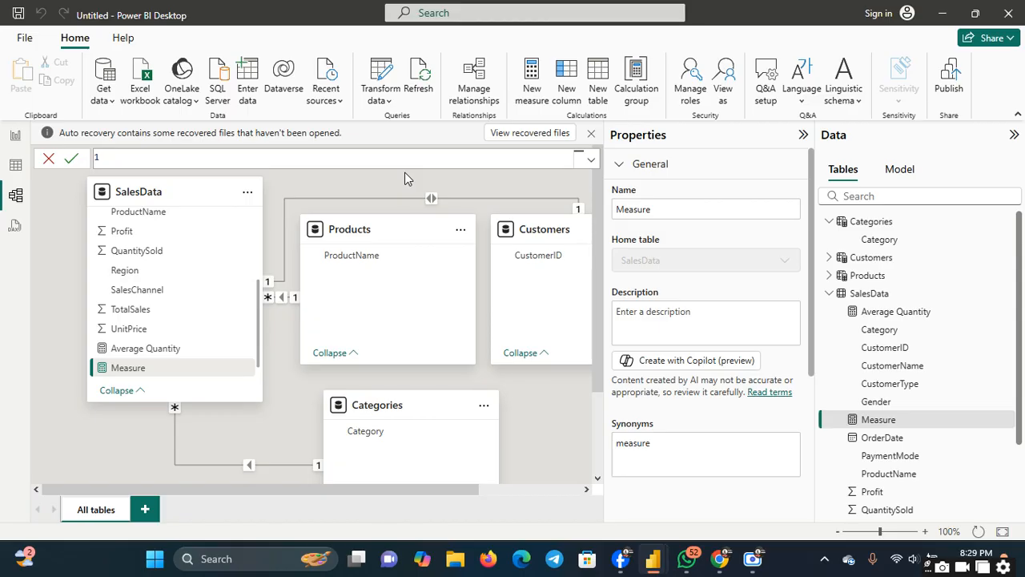
type("otal Profit=")
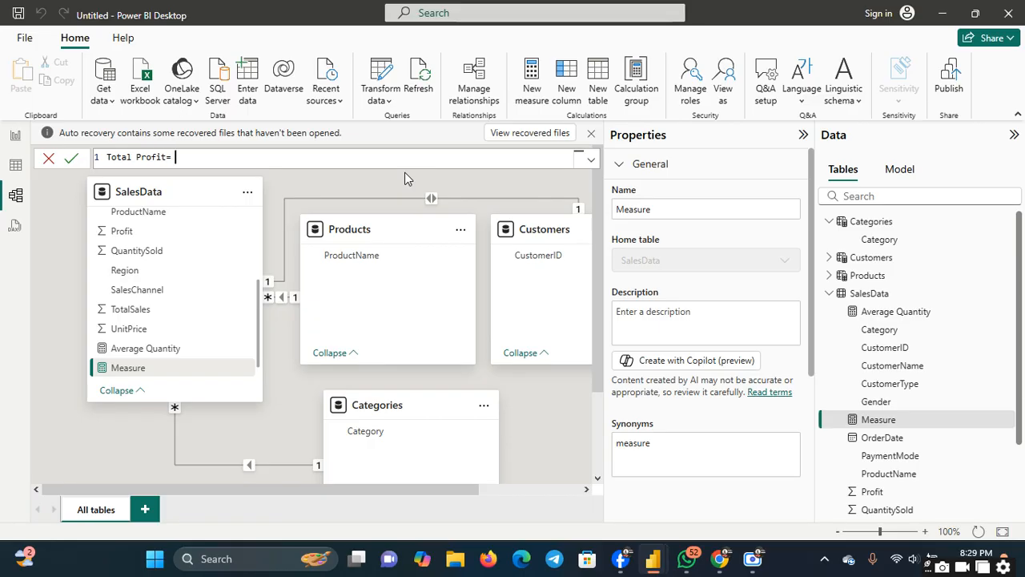
key("BackSpace")
- Define Total Profit as SUM(SalesData[Profit]), apply the formula, and check the measure in the SalesData table
type("sum")
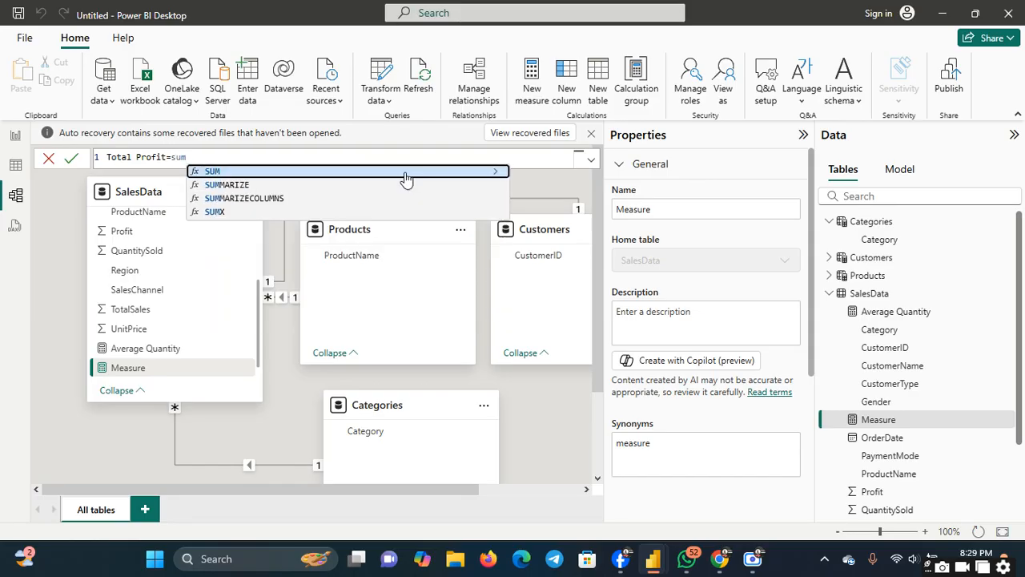
left_click(377, 169)
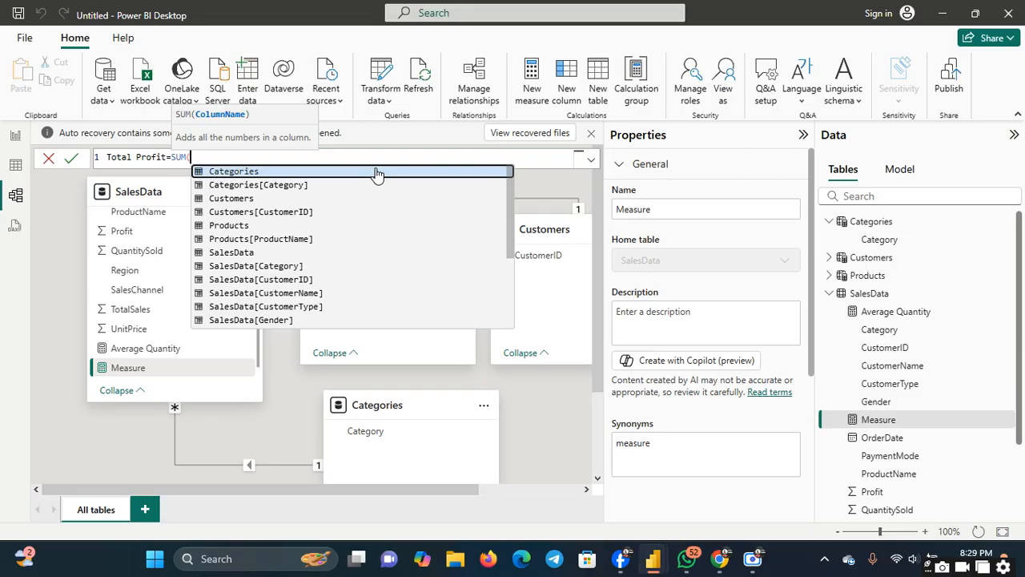
type("Sa")
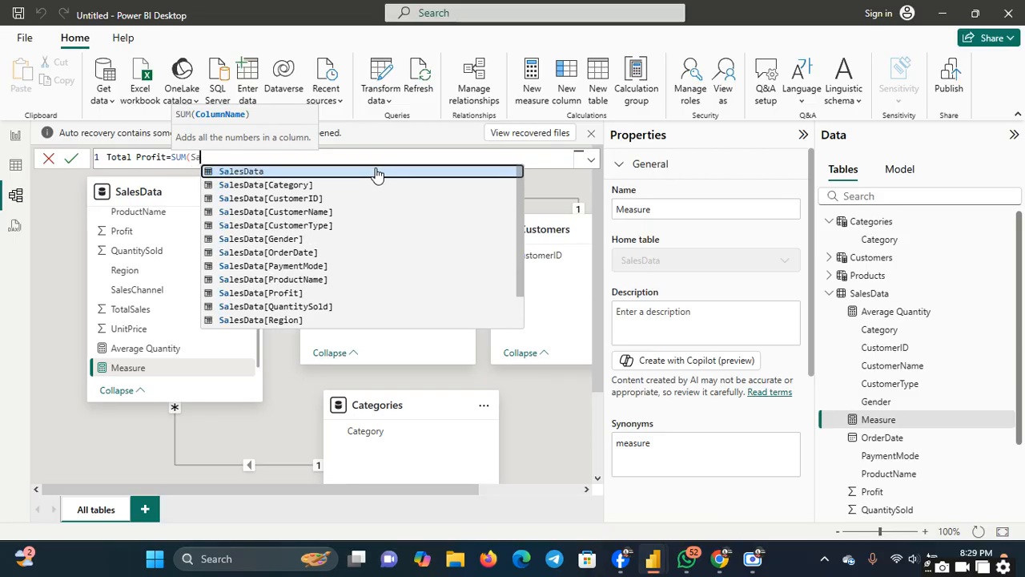
type("lesData")
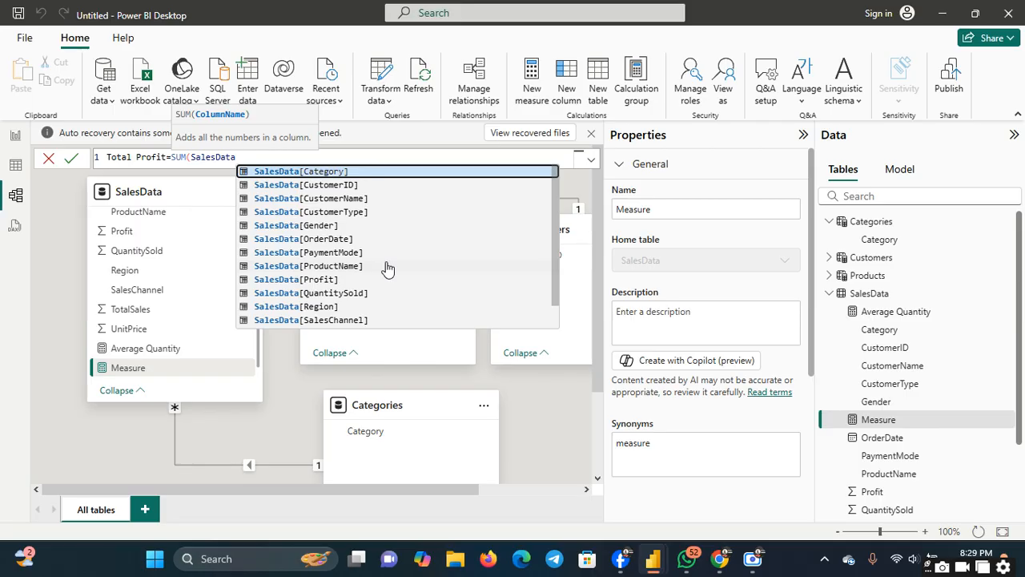
left_click(341, 280)
type(")")
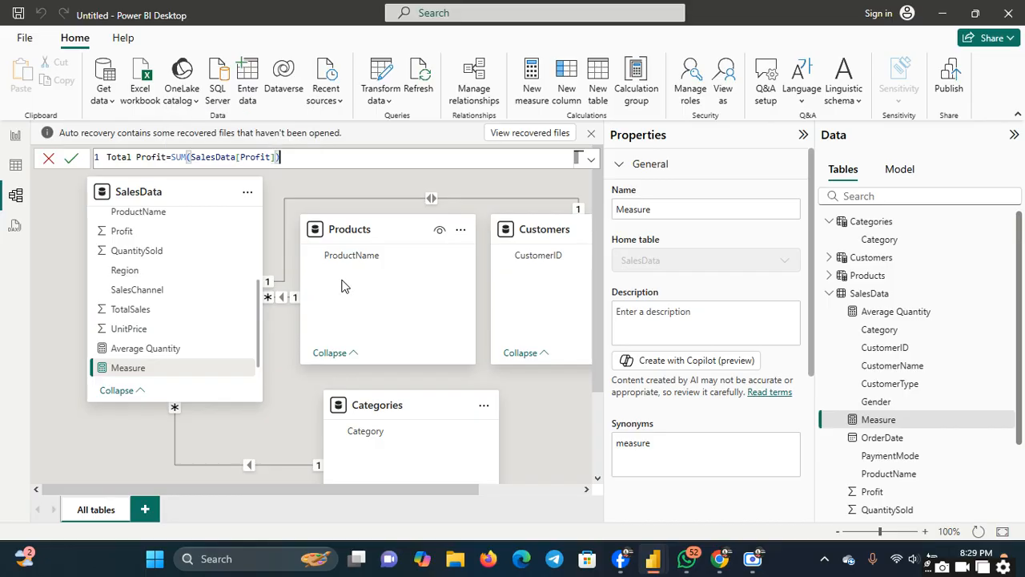
left_click(71, 159)
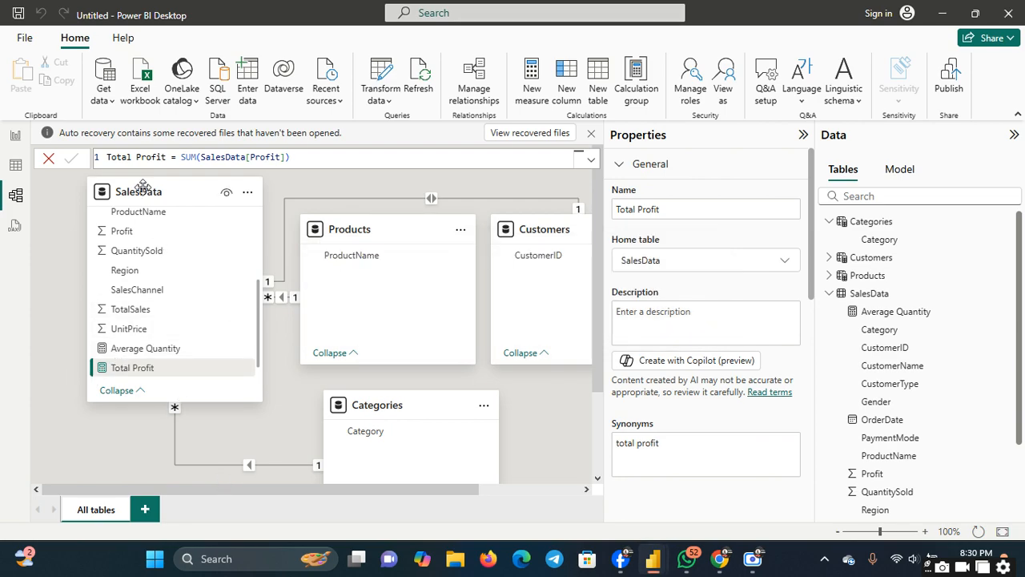
double_click(258, 380)
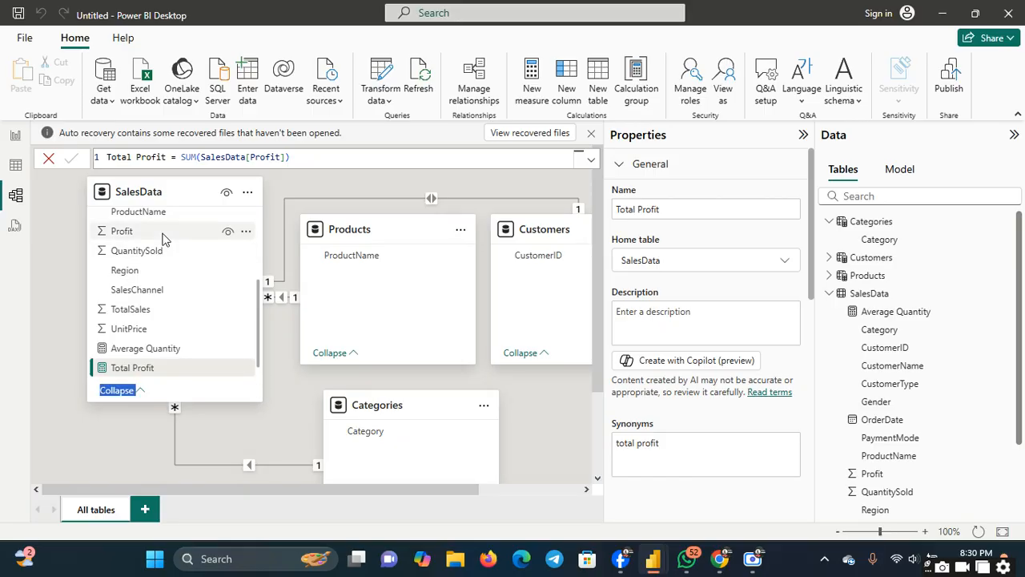
left_click(307, 155)
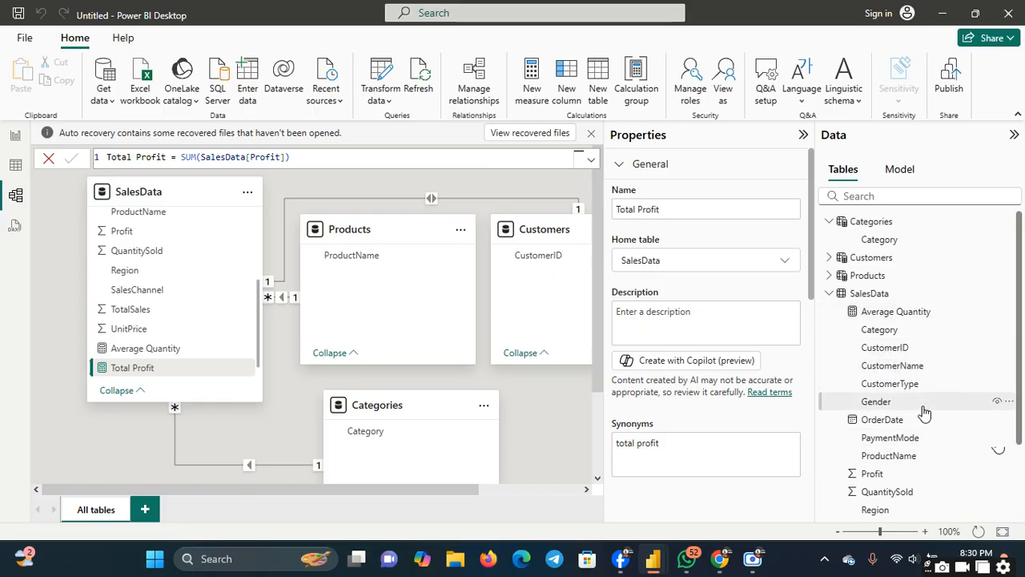
scroll(1019, 476, "down", 2)
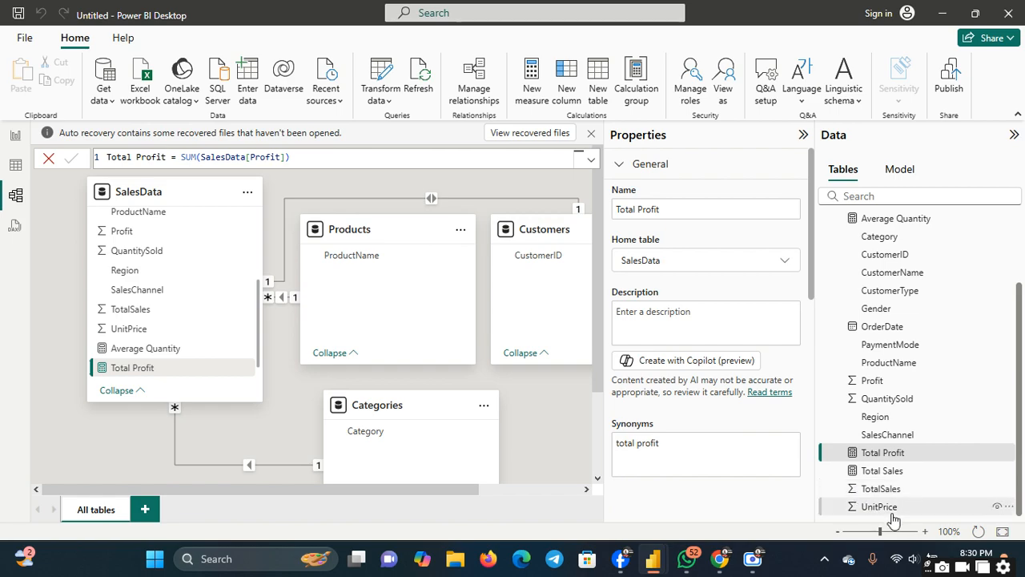
left_click(303, 154)
key("BackSpace")
key("BackSpace")
key("BackSpace")
key("BackSpace")
key("BackSpace")
key("BackSpace")
key("BackSpace")
key("BackSpace")
key("BackSpace")
key("BackSpace")
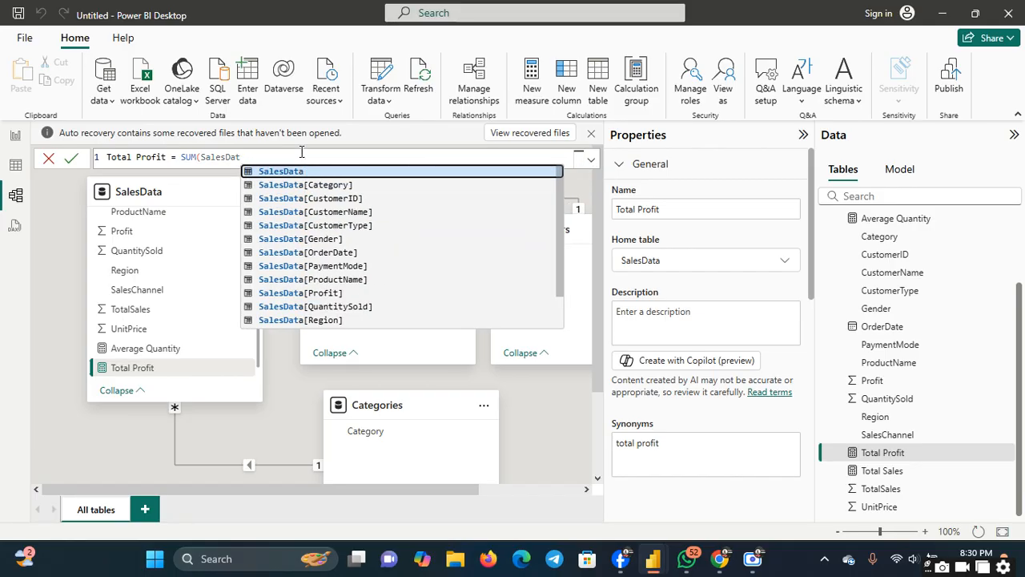
key("BackSpace")
key("BackSpace")
key("BackSpace")
key("BackSpace")
key("BackSpace")
key("BackSpace")
key("BackSpace")
key("BackSpace")
key("BackSpace")
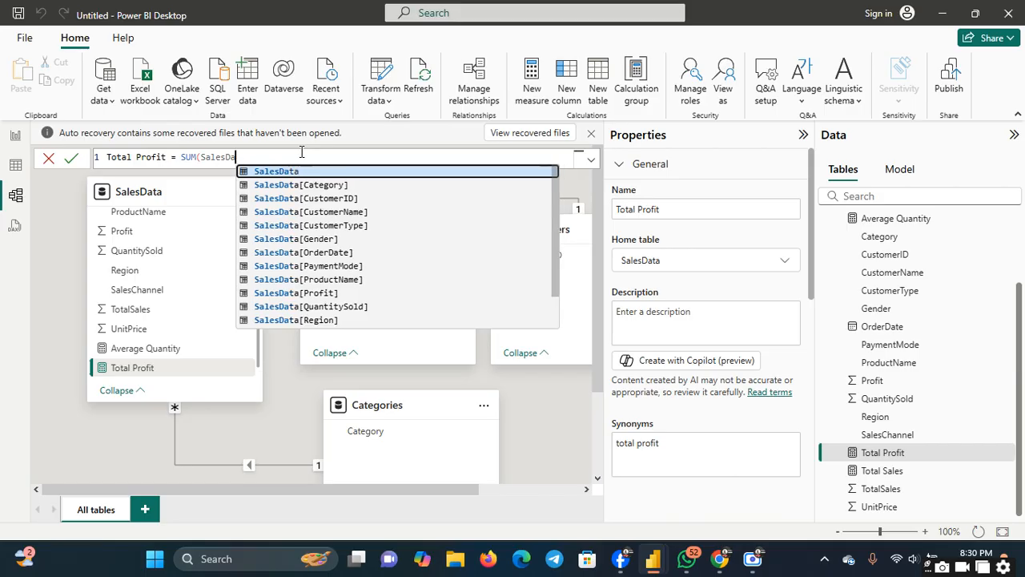
key("BackSpace")
key("BackSpace")
key("BackSpace")
key("BackSpace")
key("BackSpace")
key("BackSpace")
key("BackSpace")
key("BackSpace")
key("BackSpace")
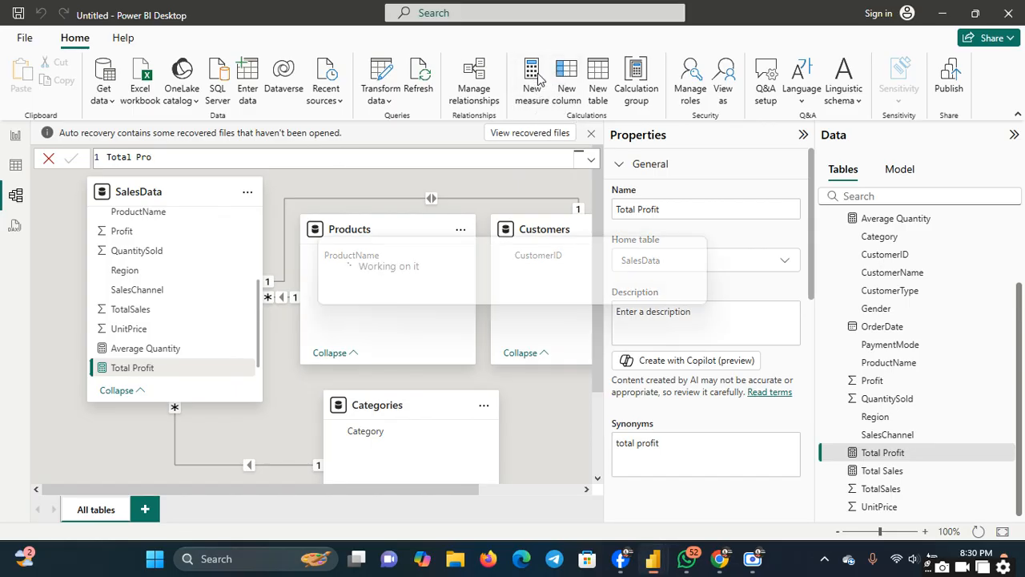
type("fit =")
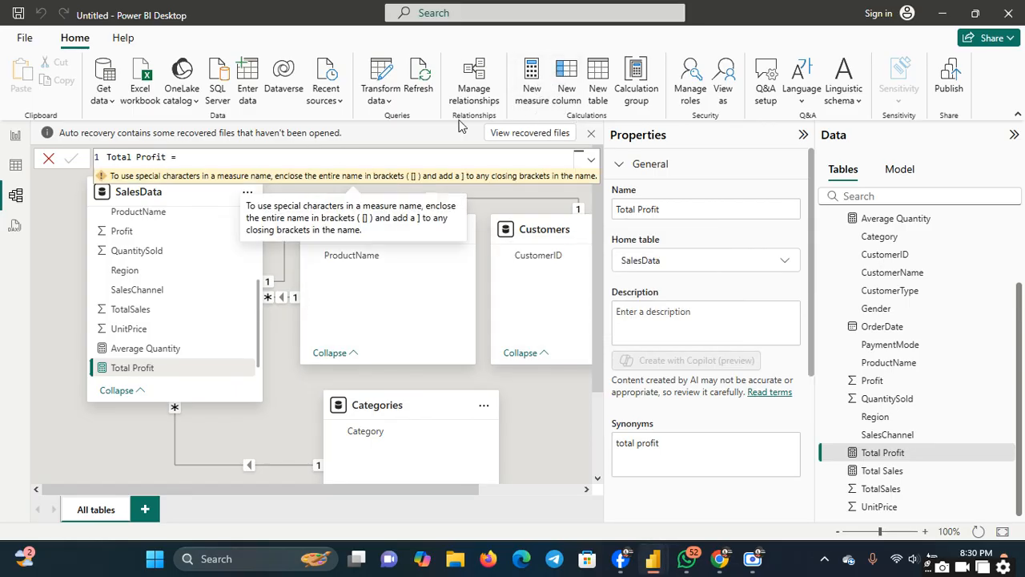
left_click(529, 80)
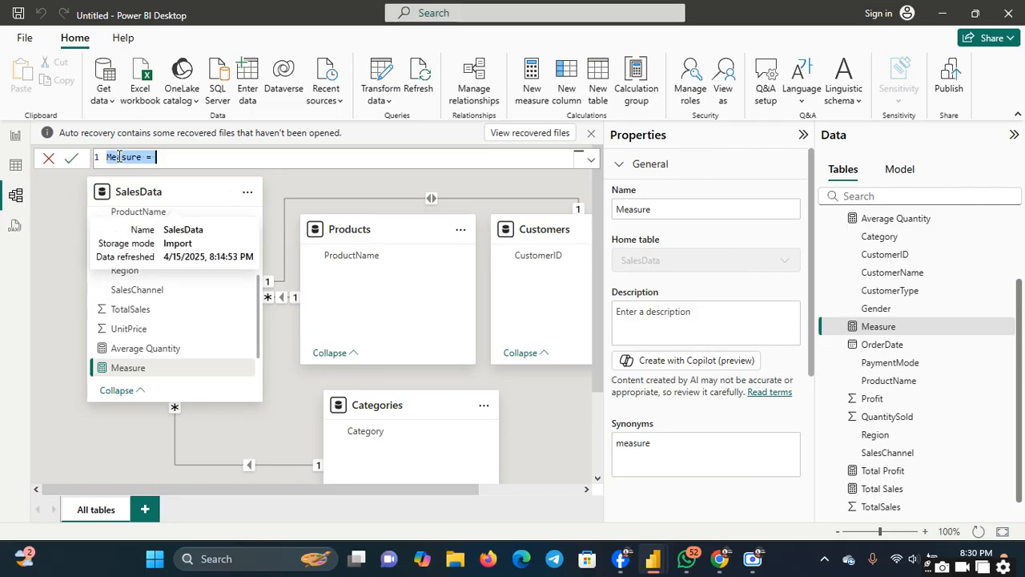
left_click(49, 160)
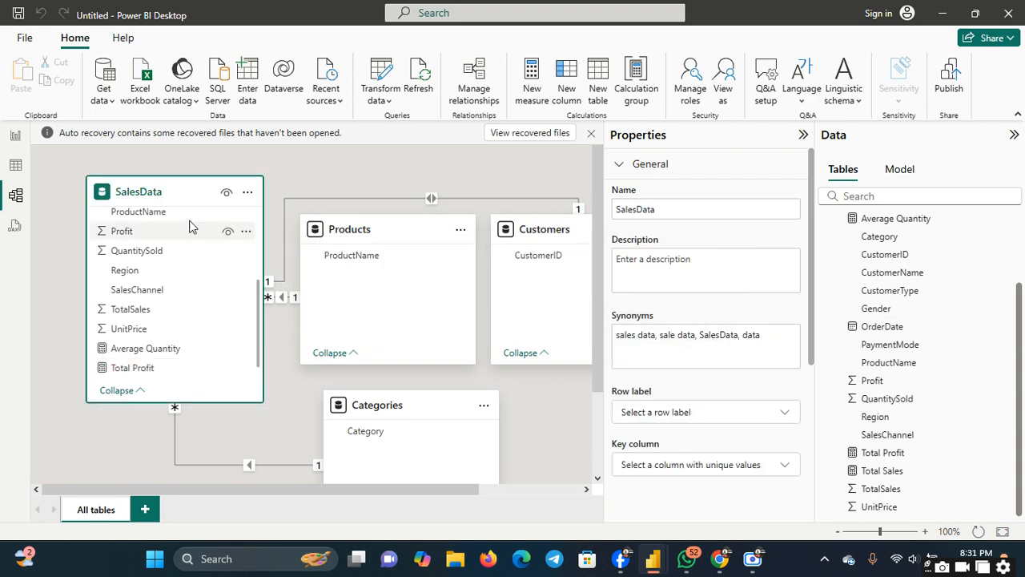
- Add another measure to the SalesData table, name it Average Unit Price, and begin its formula with the AVERAGE function
left_click(532, 80)
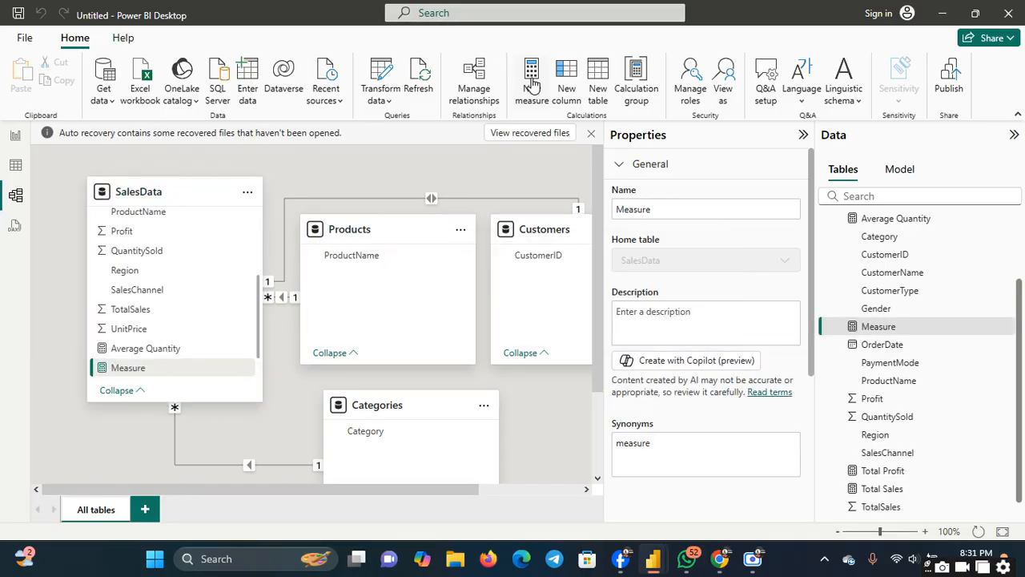
key("BackSpace")
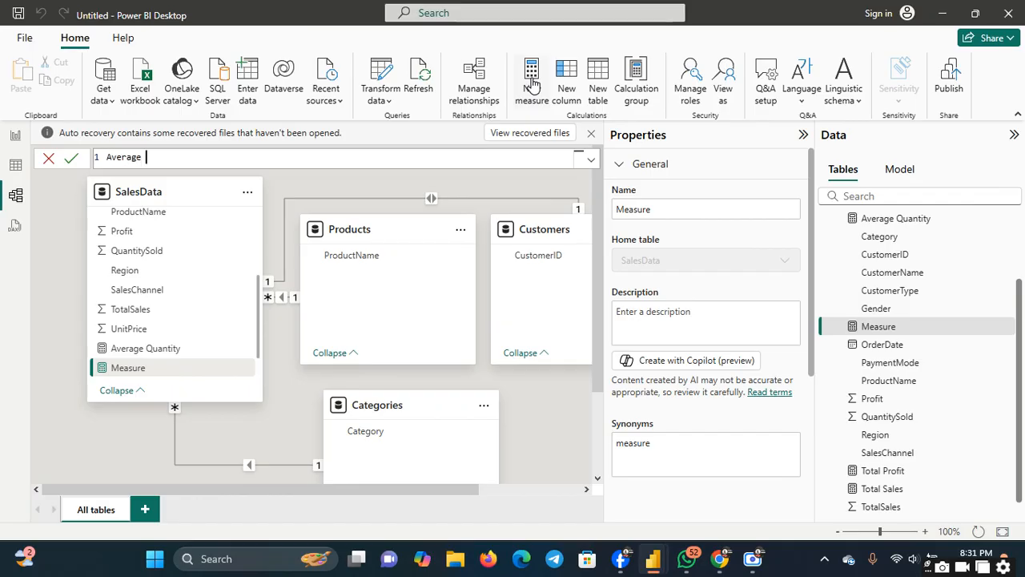
type("Average of Un")
key("BackSpace")
key("BackSpace")
key("BackSpace")
key("BackSpace")
key("BackSpace")
key("BackSpace")
key("BackSpace")
type("e Unit pri")
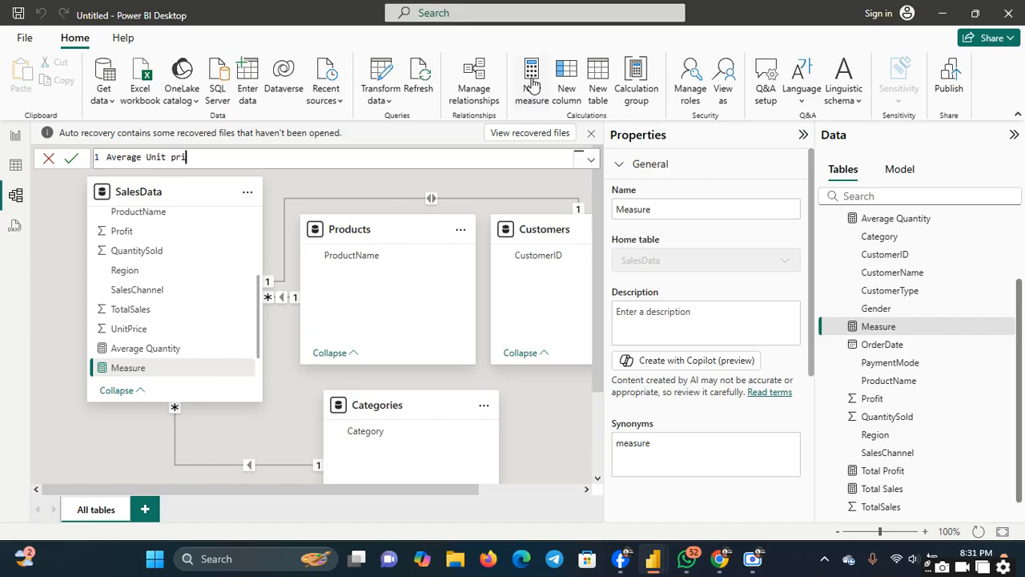
type("ce")
key("BackSpace")
type("Price=Average")
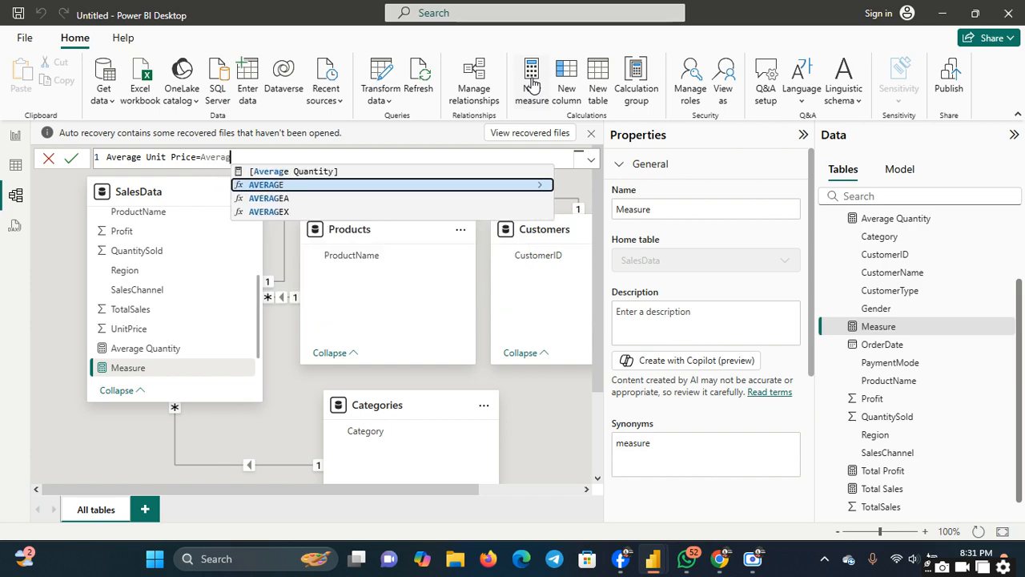
- Complete Average Unit Price as AVERAGE(SalesData[UnitPrice]), apply the formula, and close it after checking the measure in SalesData
left_click(371, 185)
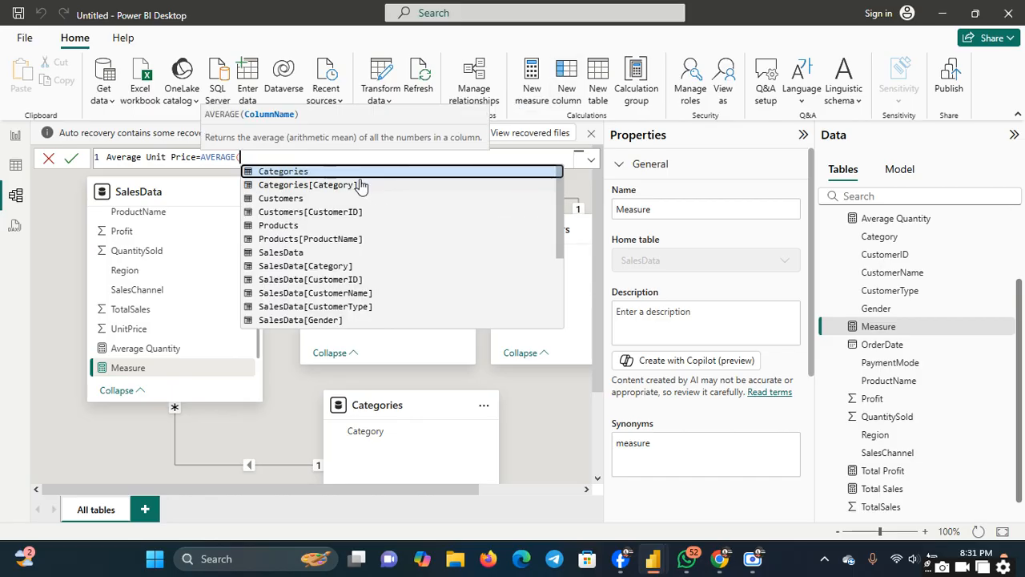
type("SalesDa")
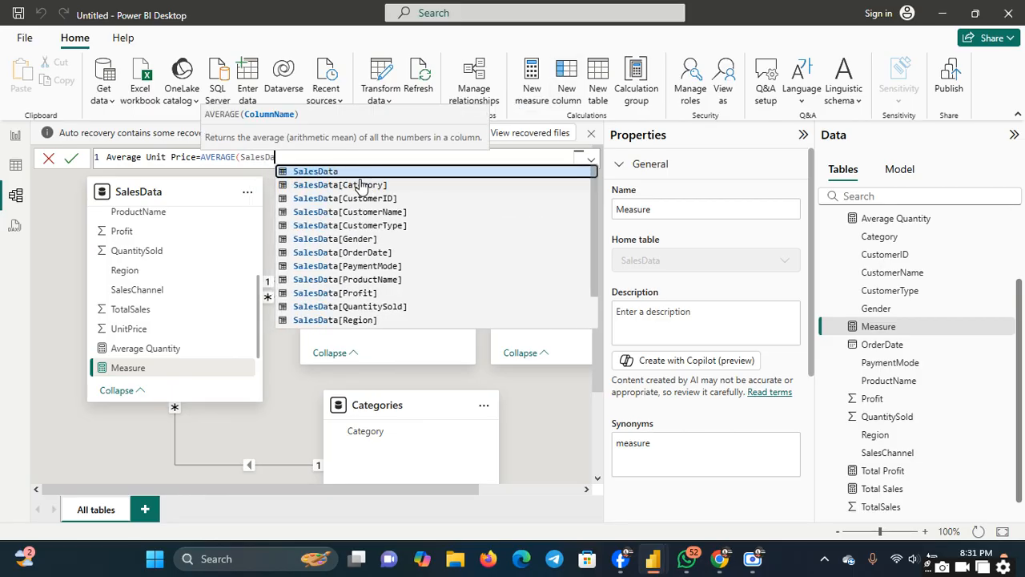
type("ta")
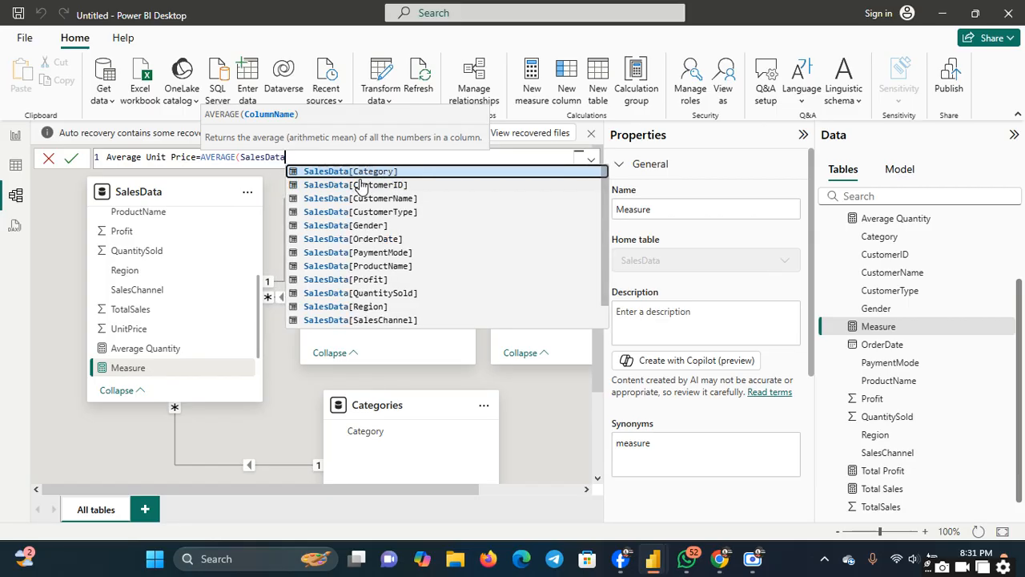
left_click(604, 319)
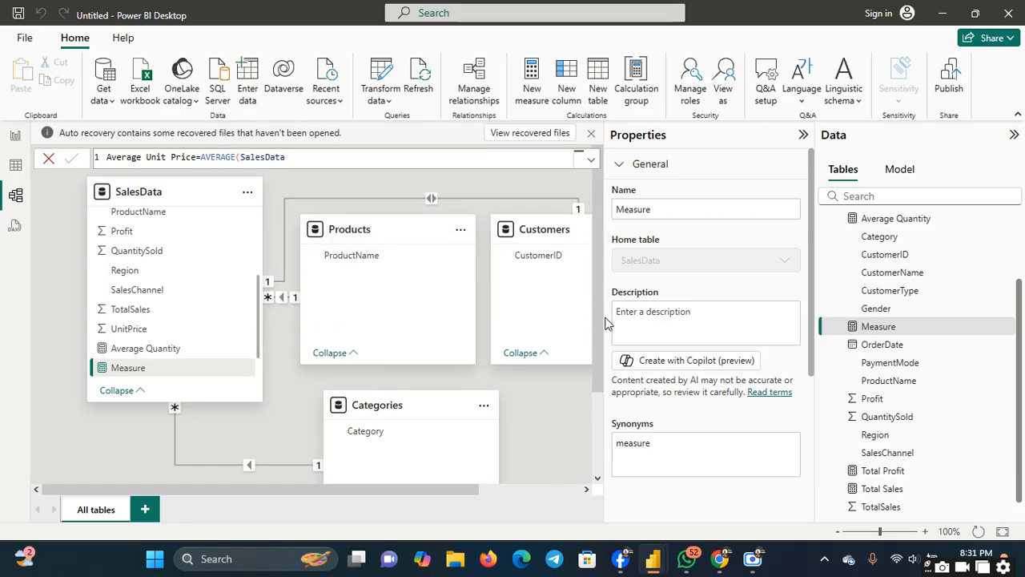
left_click(299, 157)
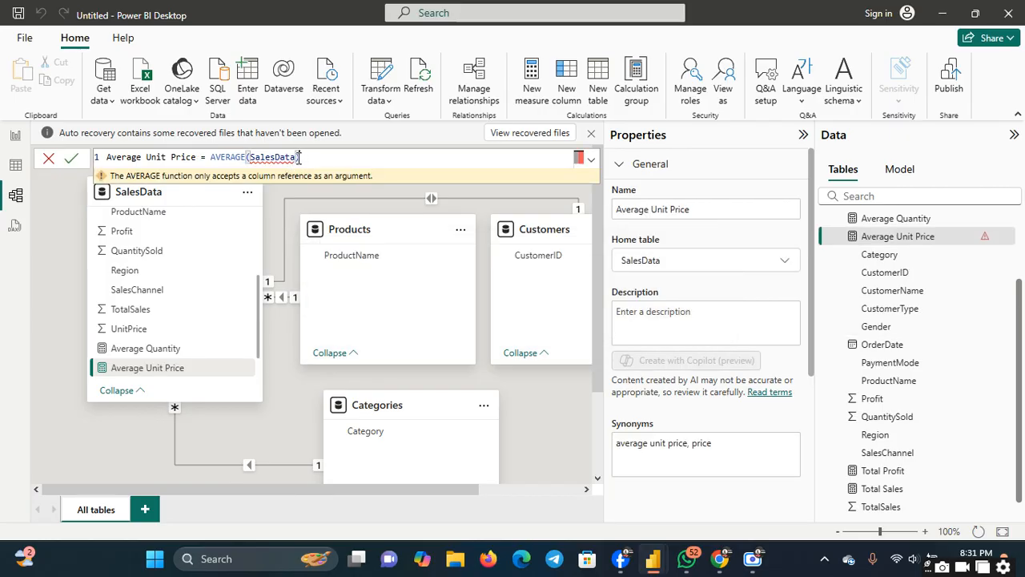
type("[")
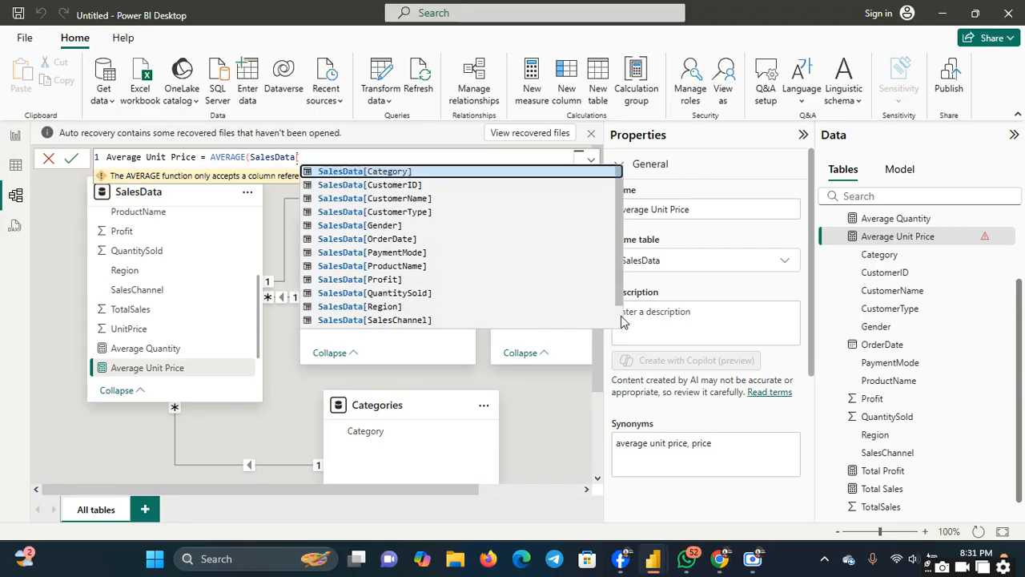
scroll(623, 321, "down", 1)
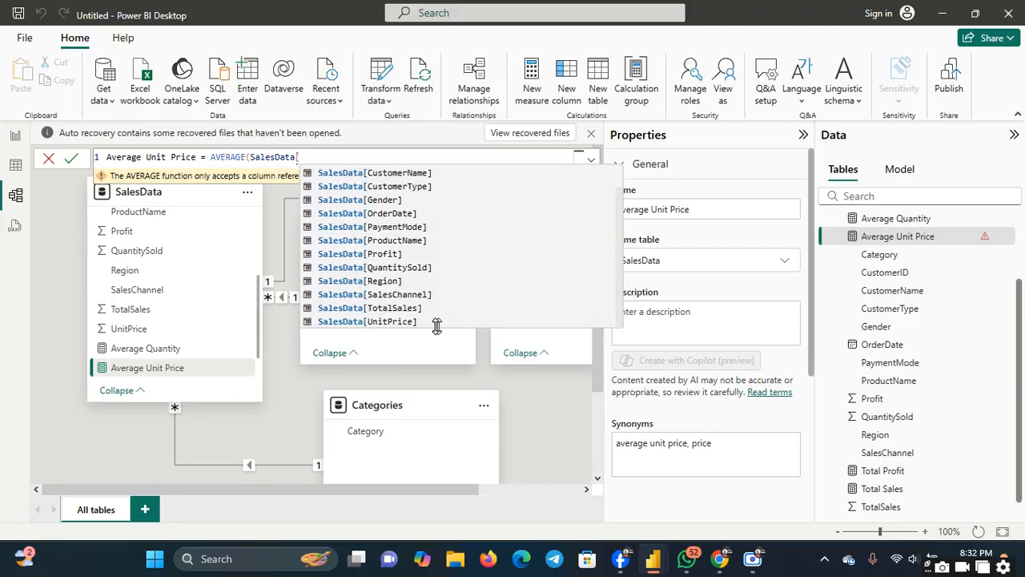
left_click(392, 321)
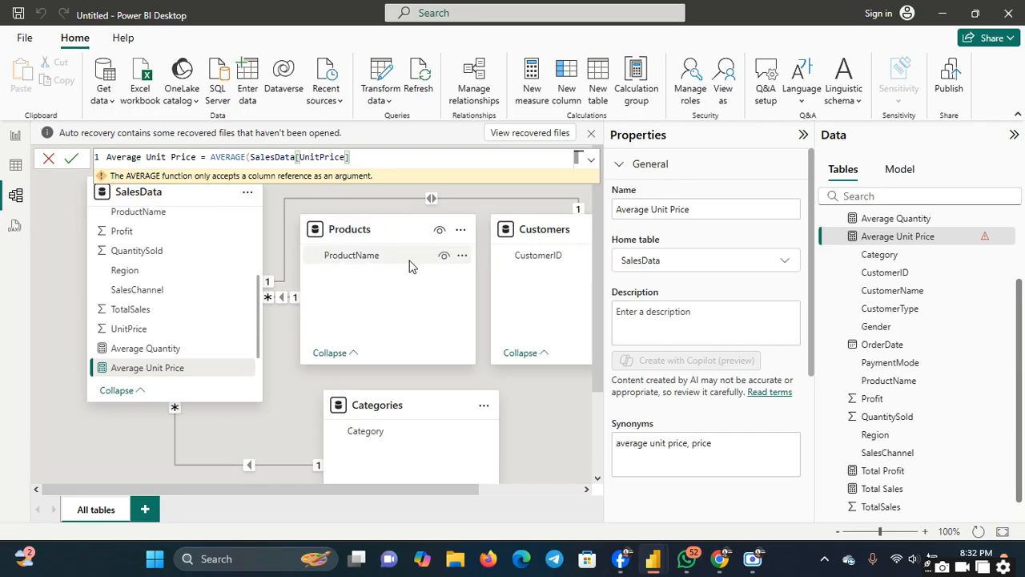
type(")")
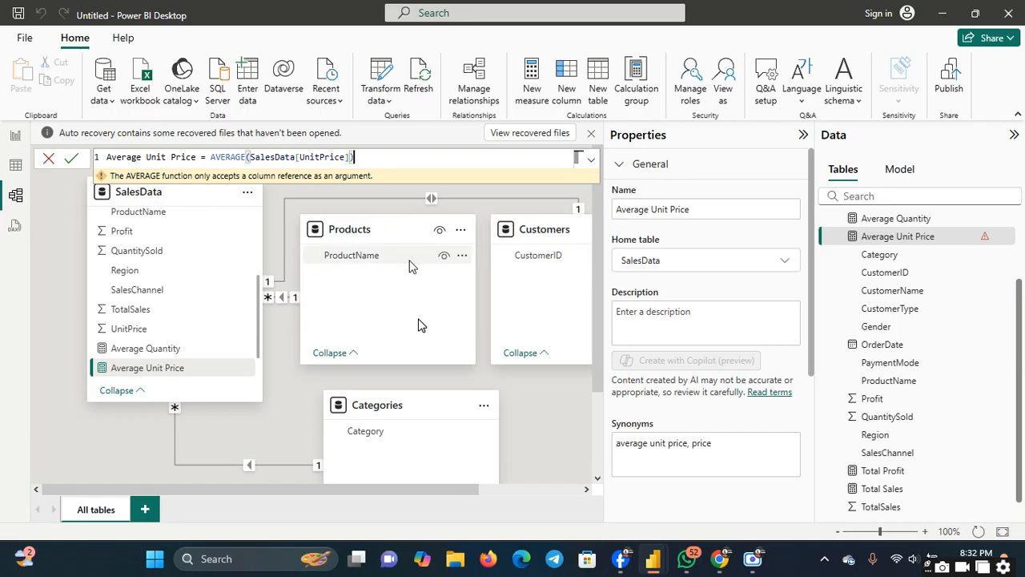
left_click(74, 158)
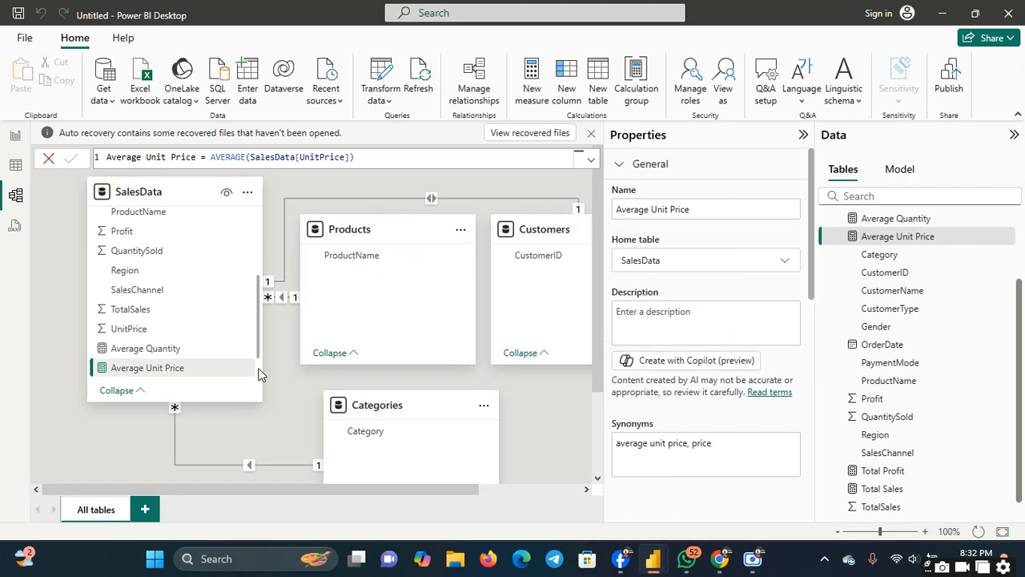
scroll(258, 369, "down", 1)
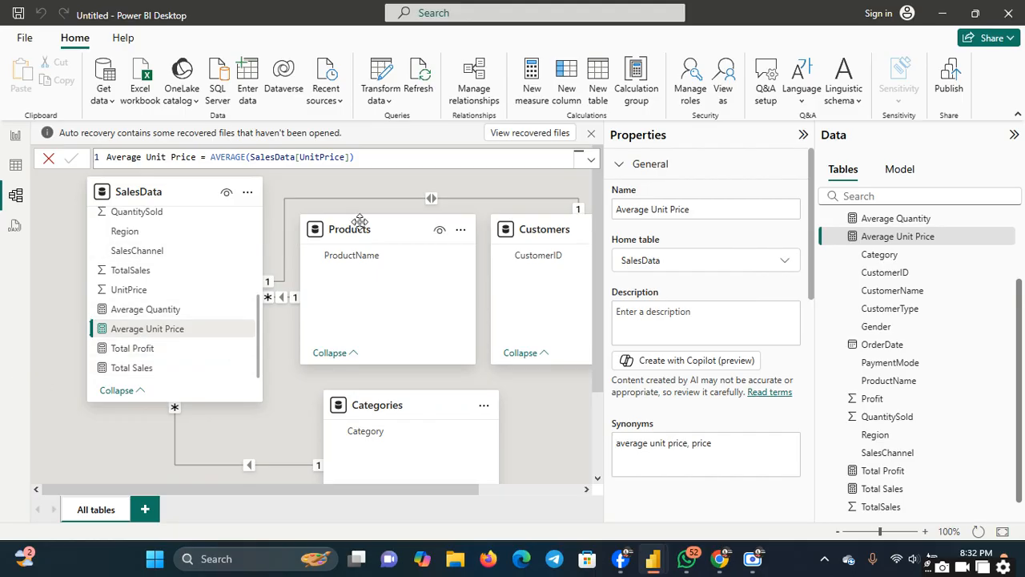
left_click(50, 161)
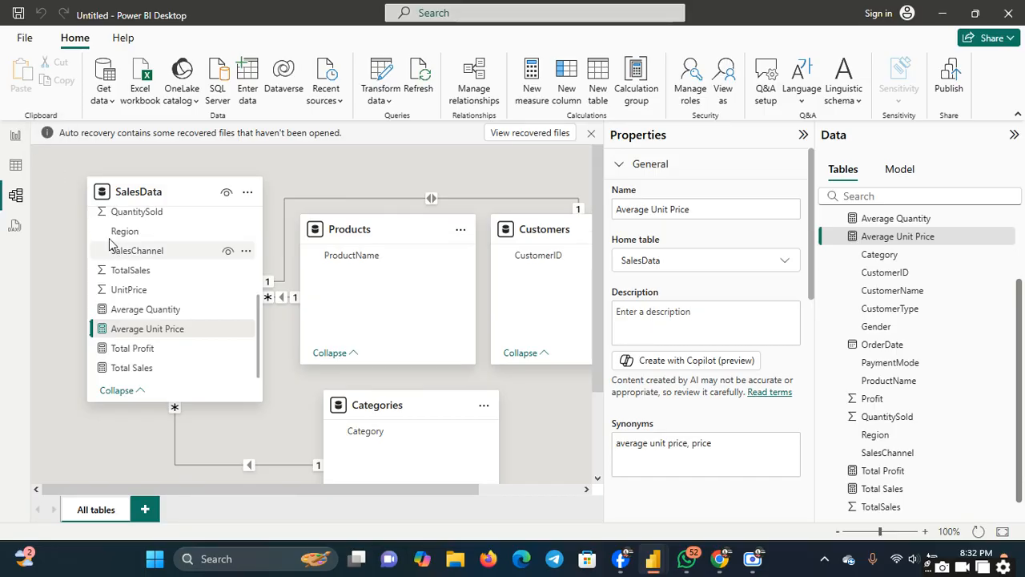
- Switch from the model view to the blank report page
left_click(18, 136)
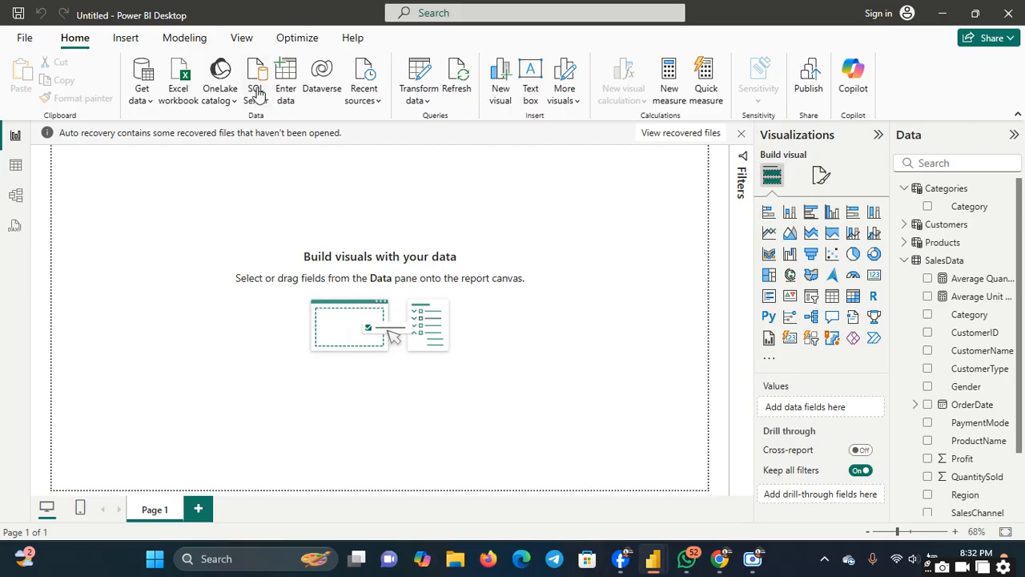
- Insert a rectangle shape and resize it into a shallow banner spanning the full width at the head of the report page
left_click(126, 39)
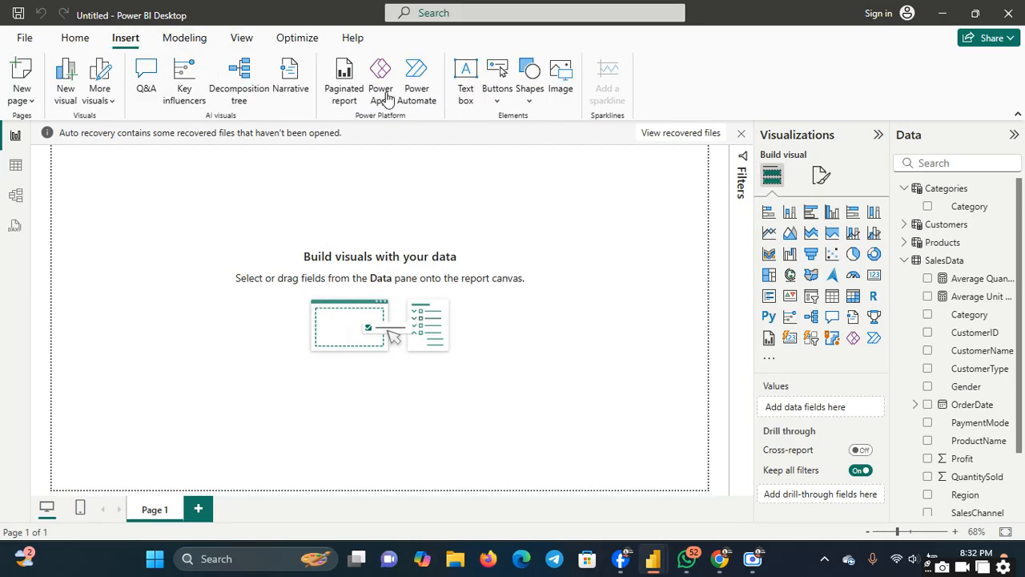
left_click(536, 78)
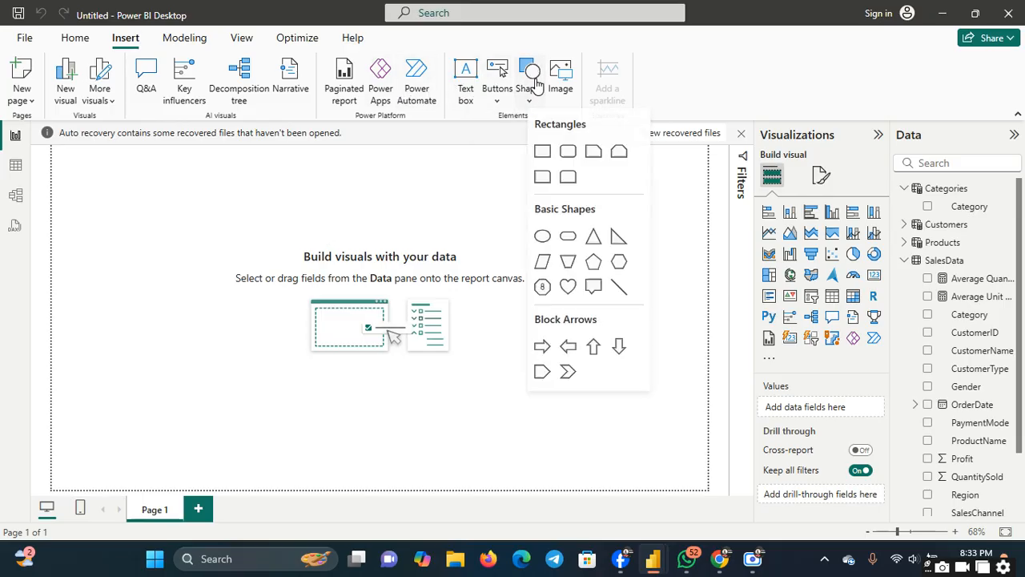
left_click(542, 152)
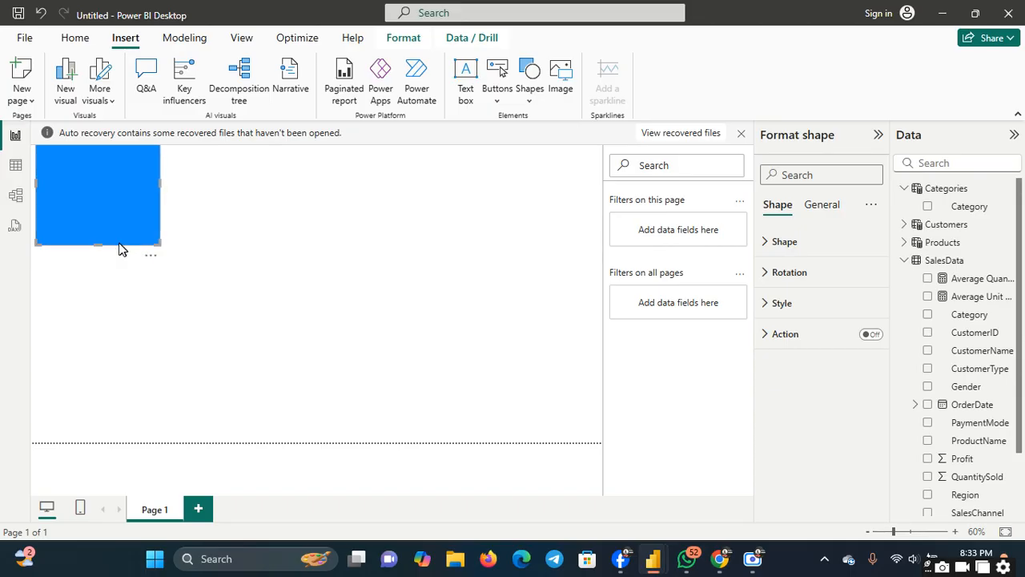
left_click_drag(99, 245, 100, 177)
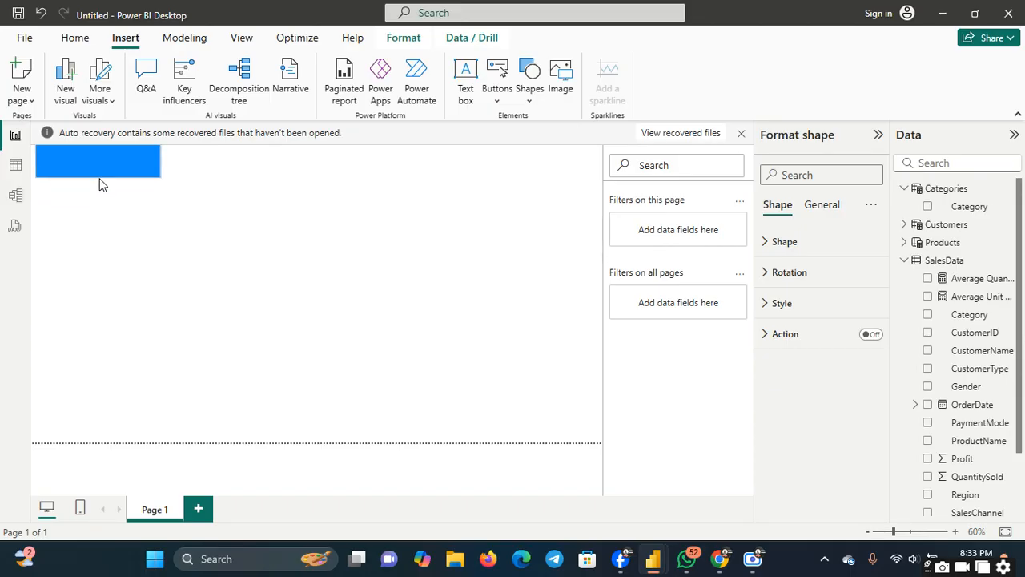
left_click_drag(160, 149, 599, 216)
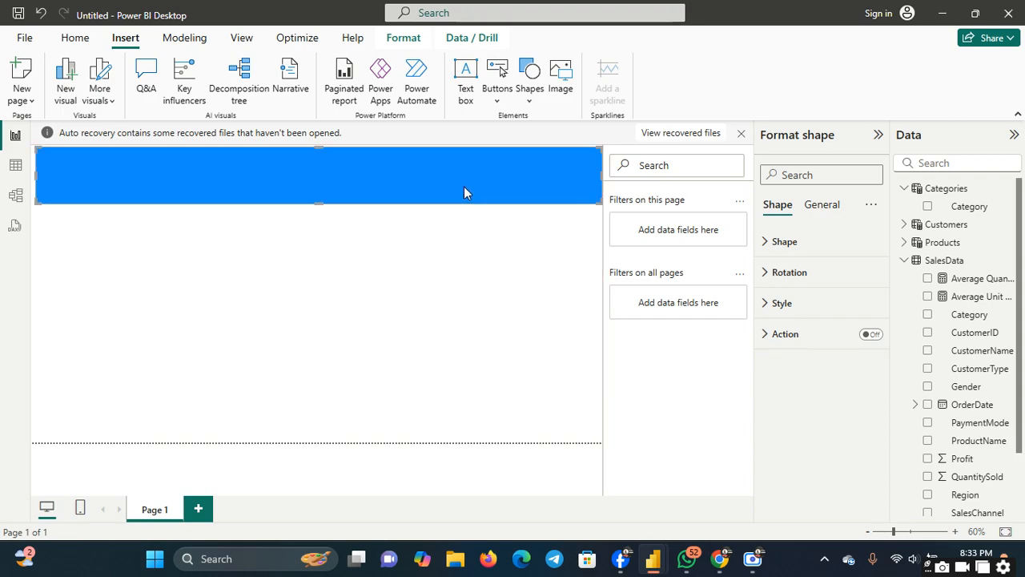
left_click(304, 208)
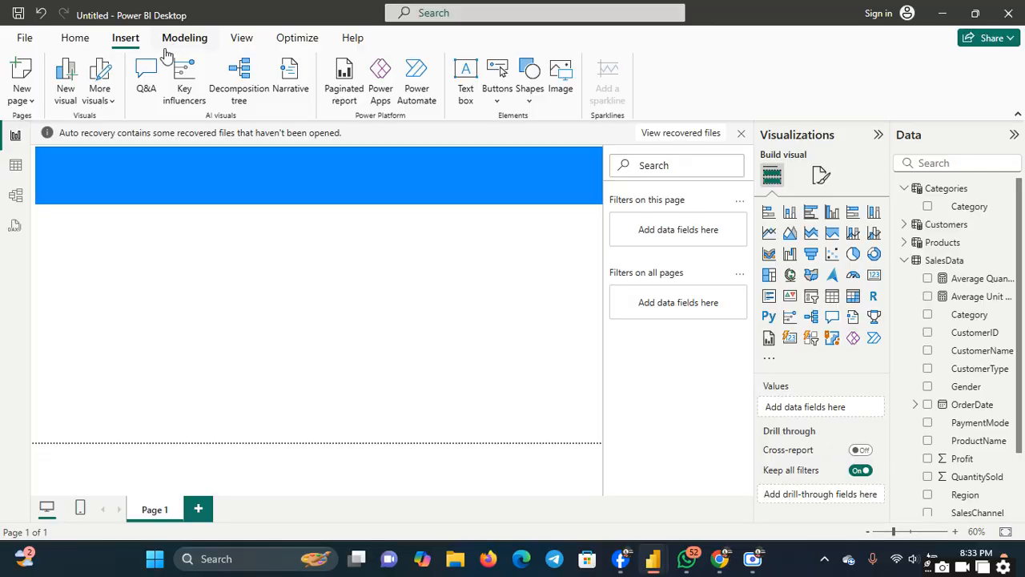
- Try the teal-led and amber-led Power BI report themes to compare how they recolor the banner
left_click(247, 42)
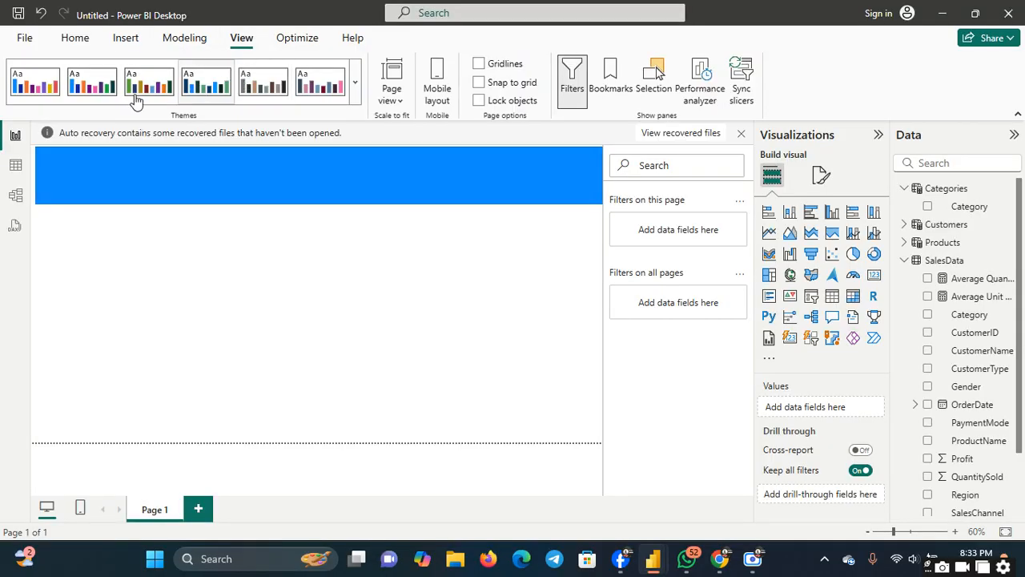
left_click(355, 83)
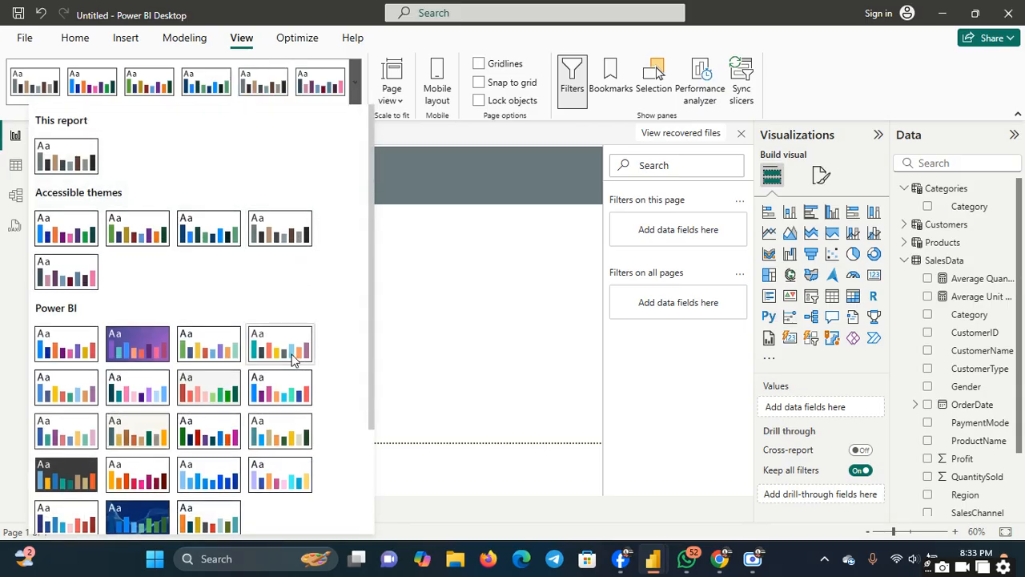
left_click(290, 353)
left_click(355, 83)
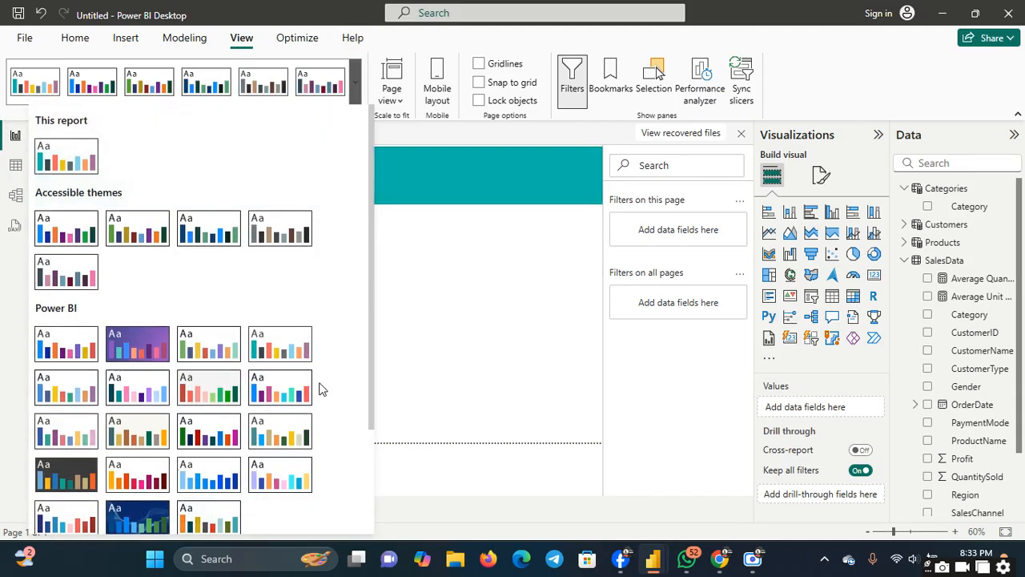
left_click(160, 479)
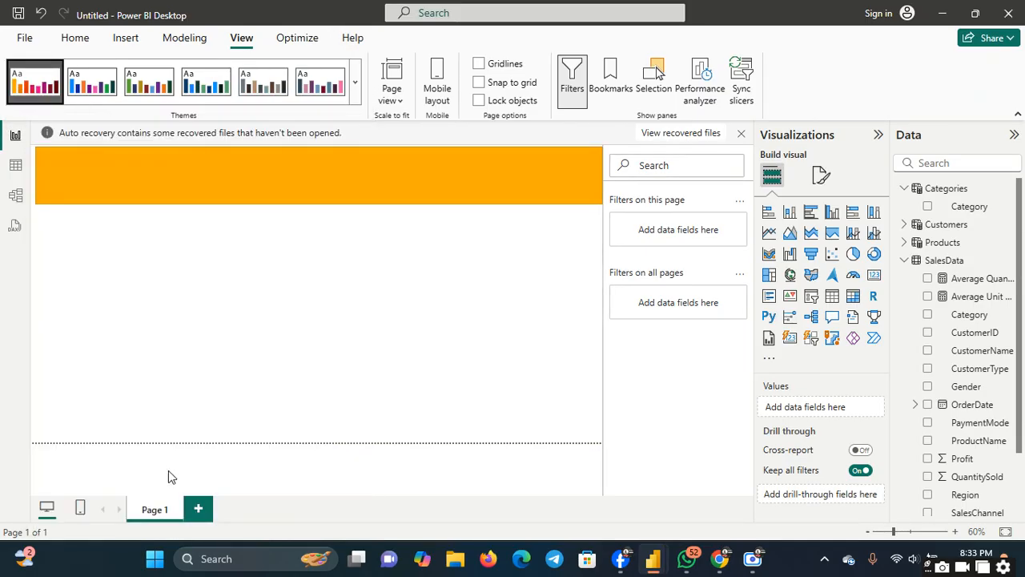
left_click(208, 158)
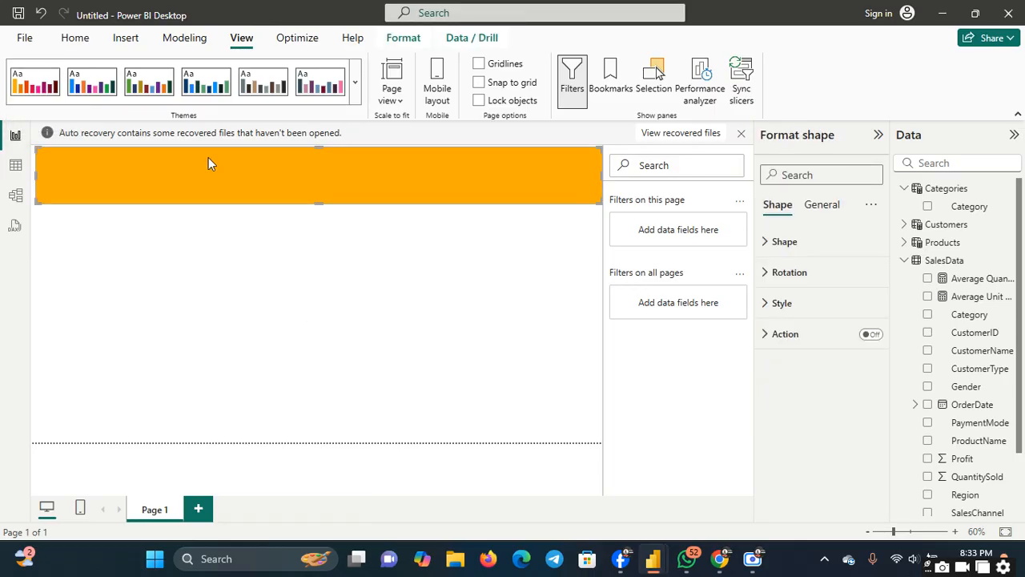
- Try the green-led report theme and the orange-led Twilight theme on the banner
left_click(354, 83)
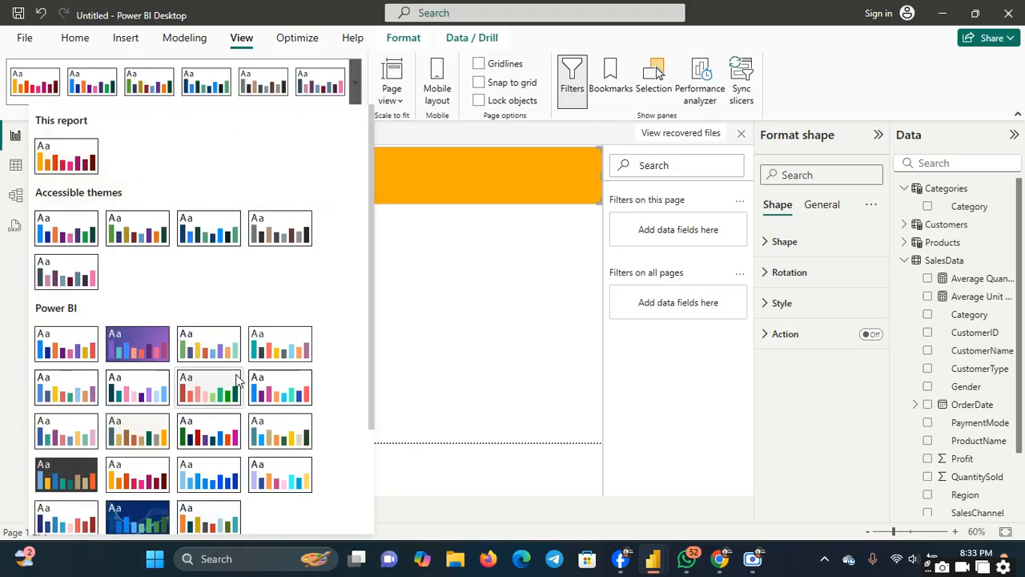
left_click(216, 352)
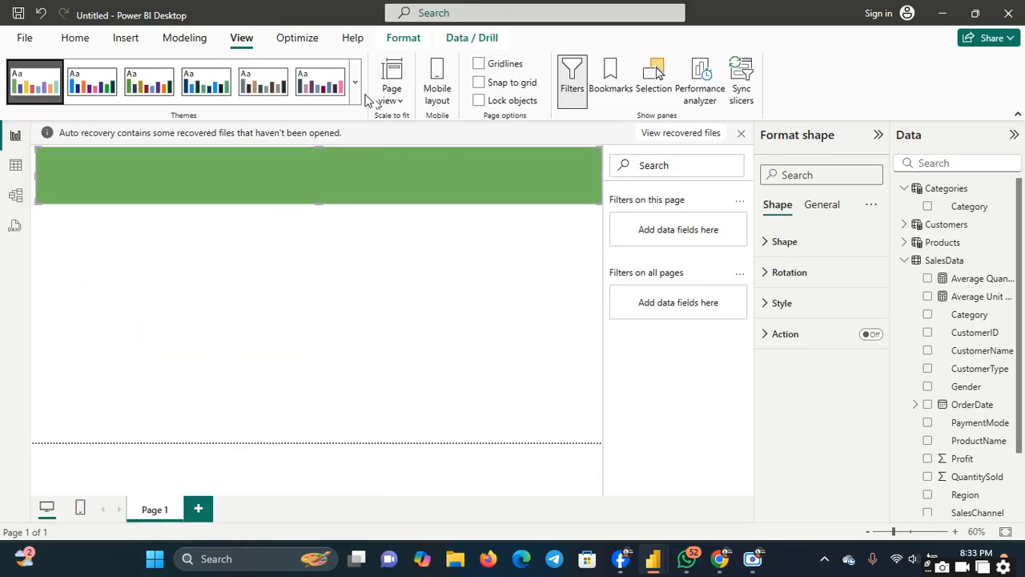
left_click(355, 83)
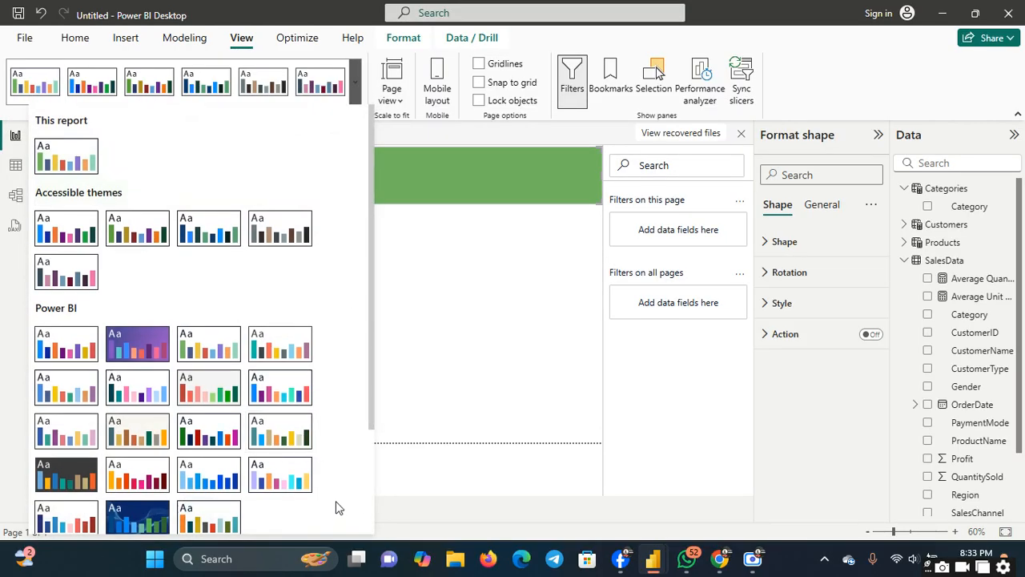
scroll(372, 449, "down", 3)
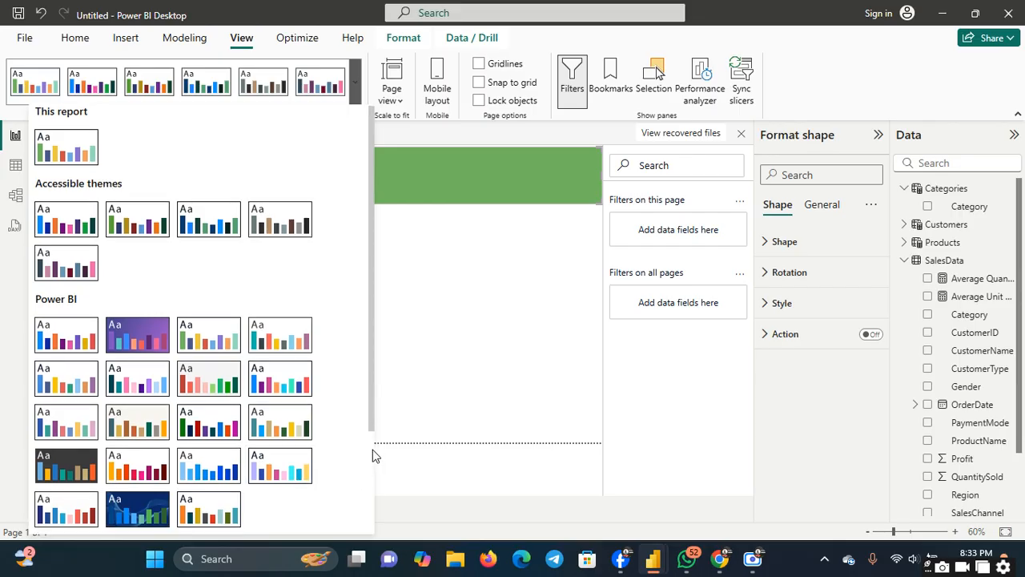
left_click(227, 392)
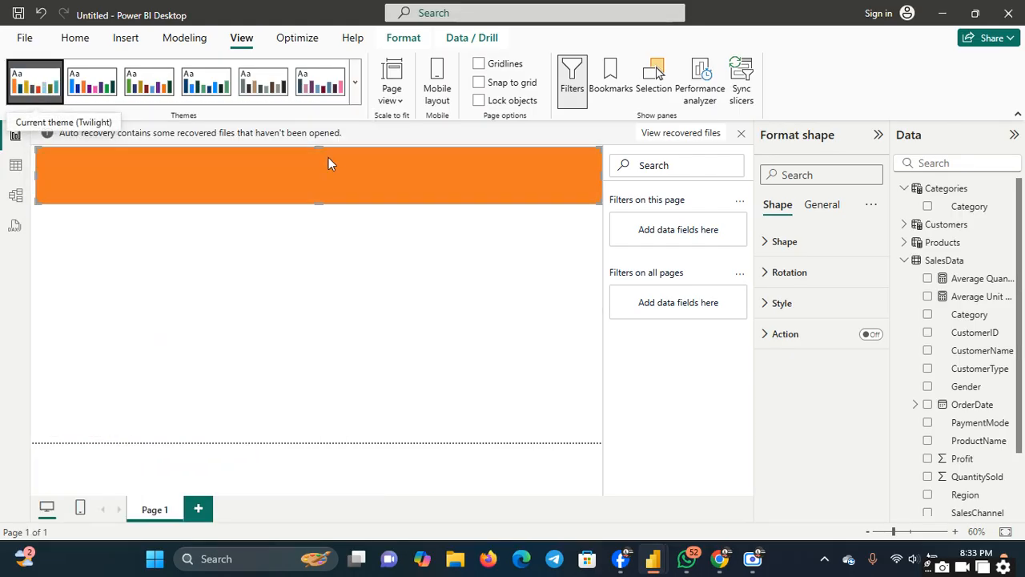
- Apply the report theme whose lead color is dark blue and slightly reduce the banner's height
left_click(354, 82)
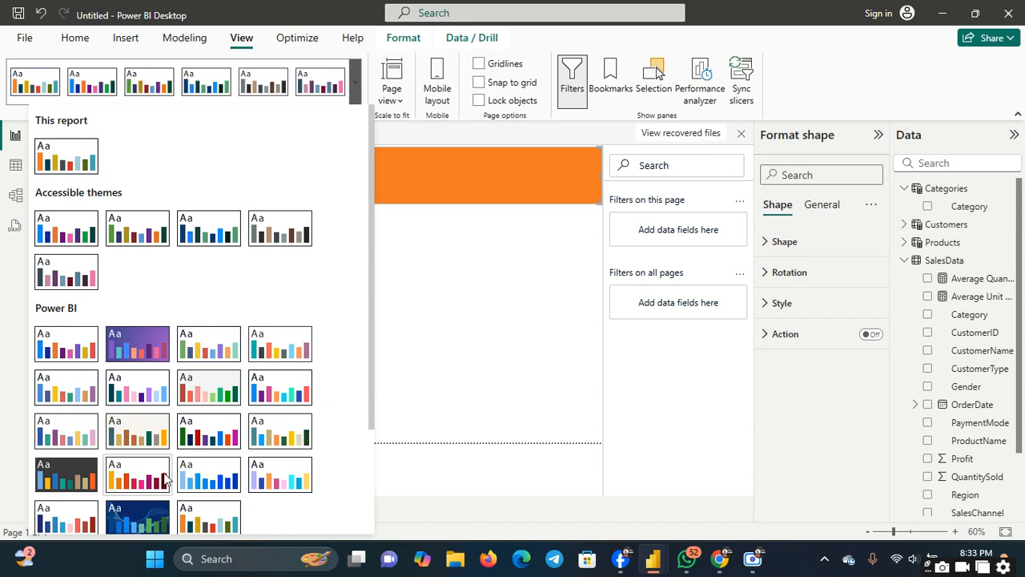
left_click(83, 424)
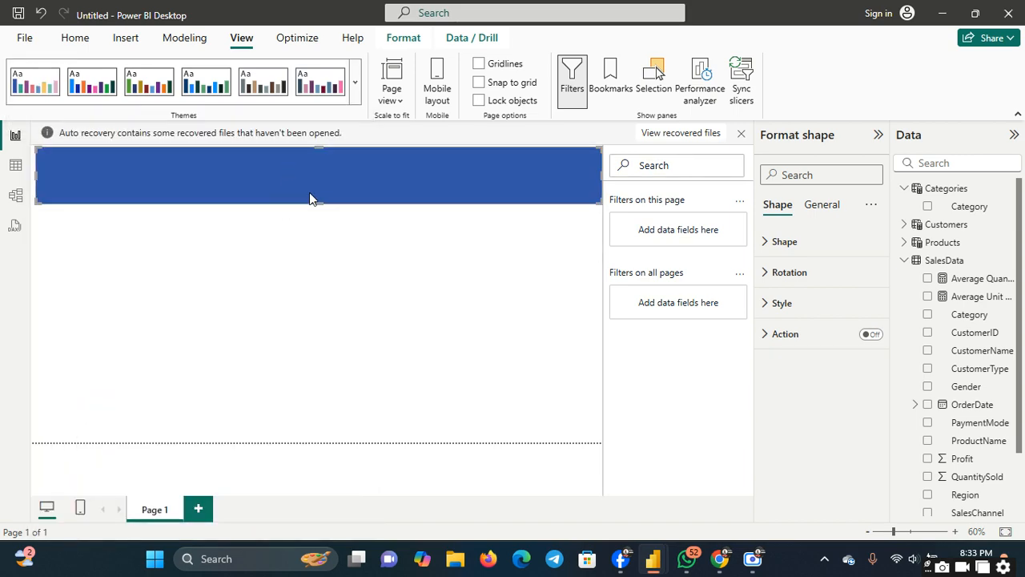
left_click_drag(317, 199, 321, 193)
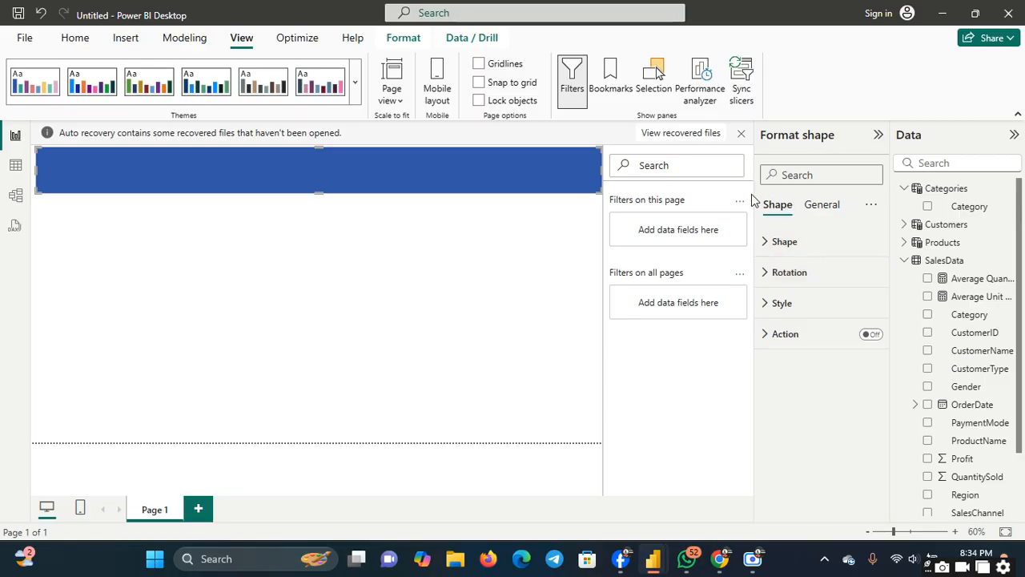
left_click(877, 136)
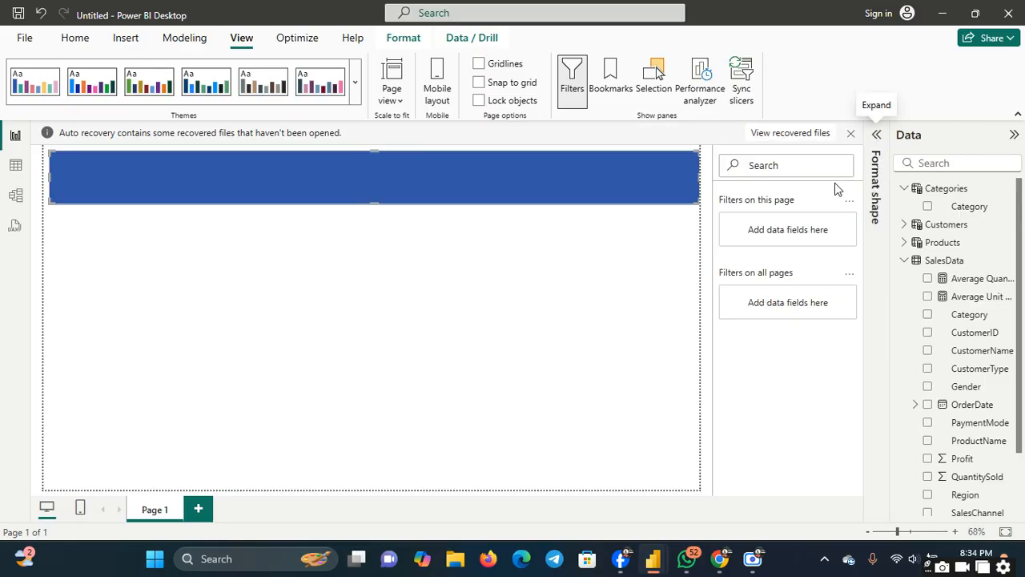
left_click(880, 133)
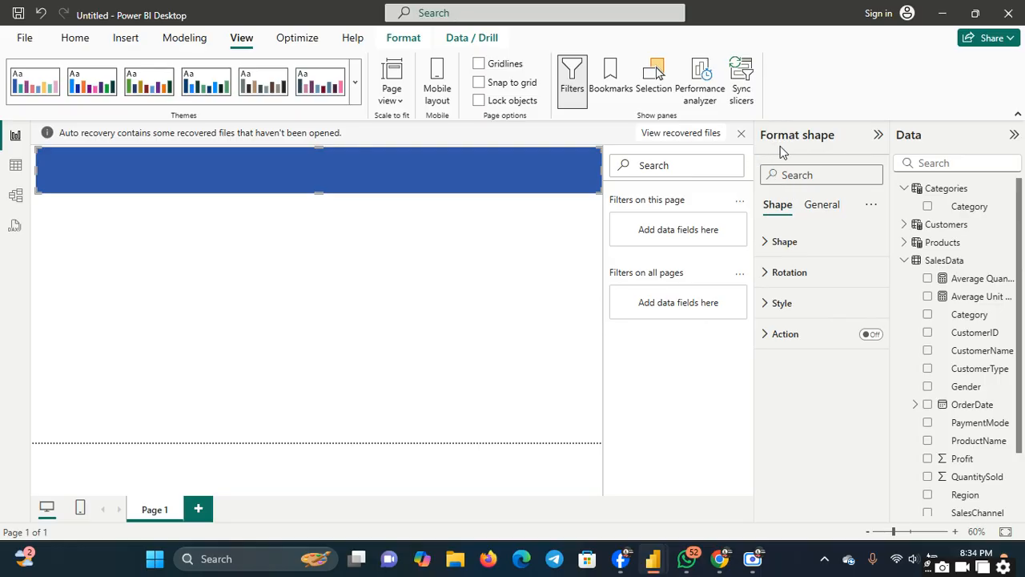
left_click(478, 287)
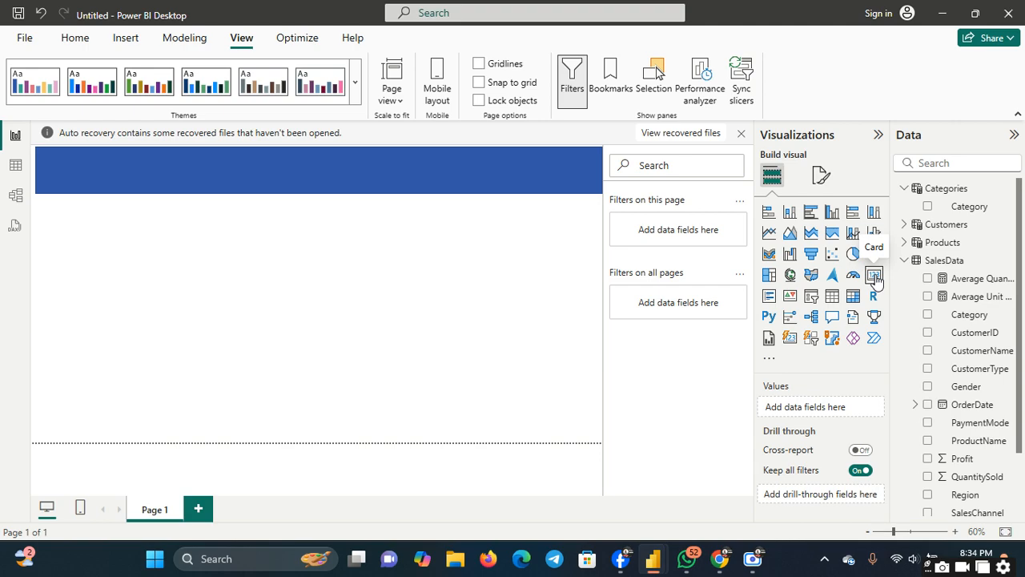
- Turn on the banner shape's title and set its text to CREATE A CARD VISUALS
left_click(322, 182)
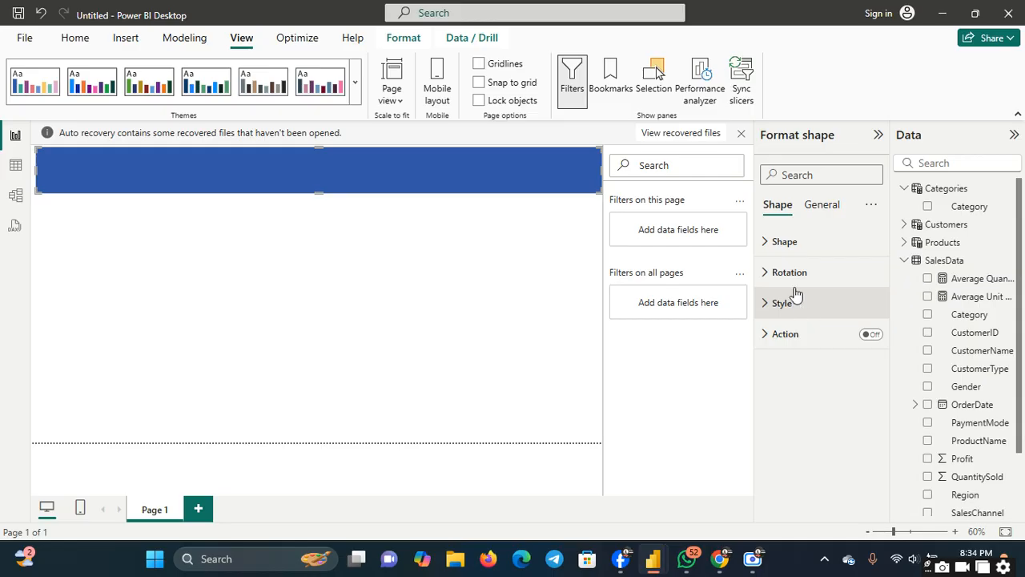
left_click(765, 255)
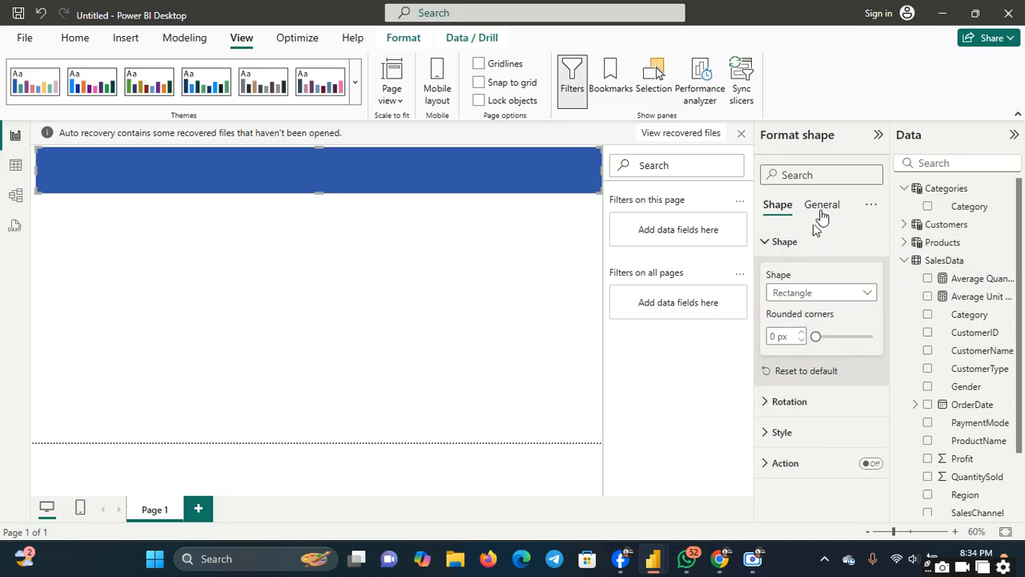
left_click(820, 205)
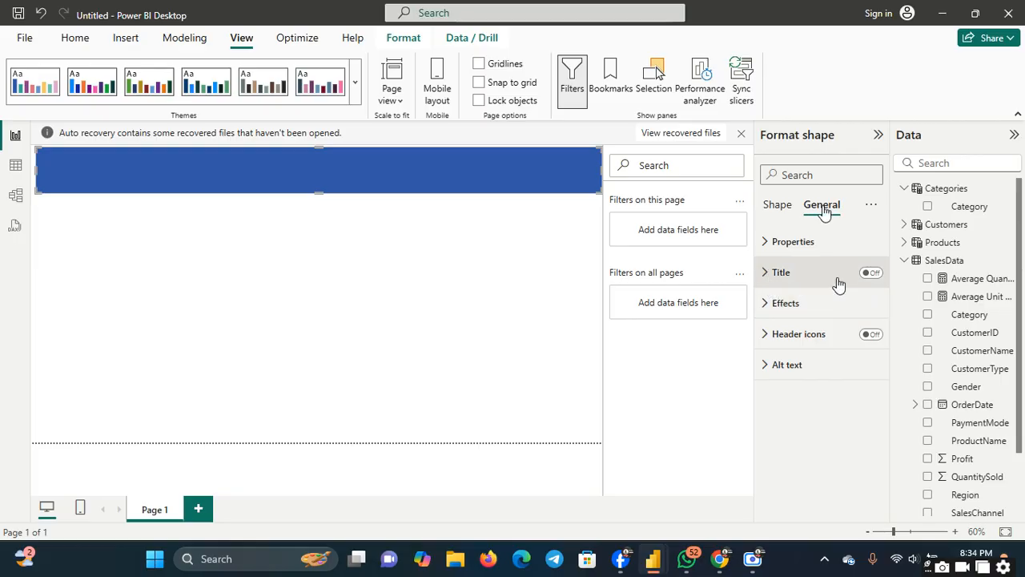
left_click(871, 275)
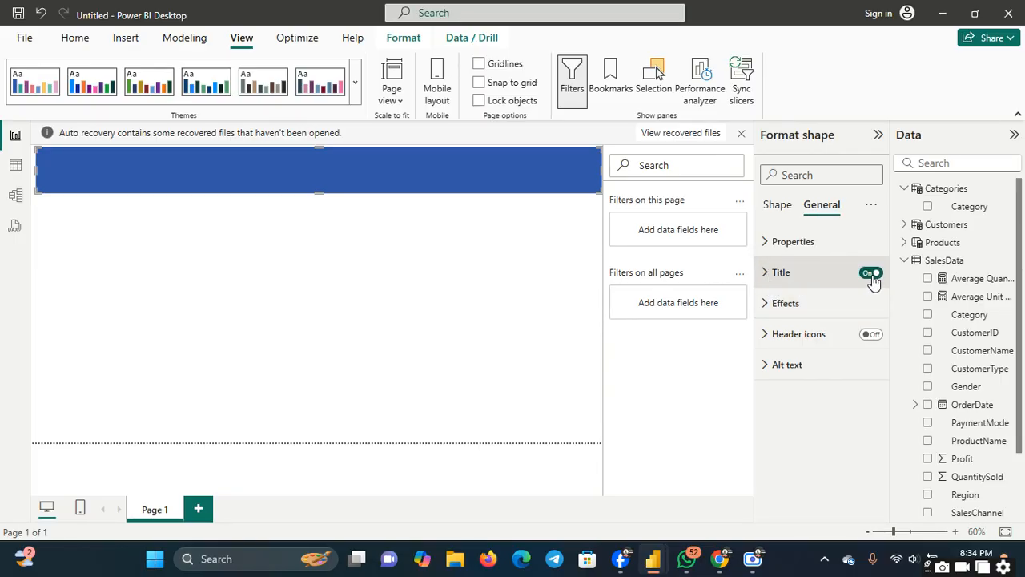
left_click(766, 273)
left_click(790, 349)
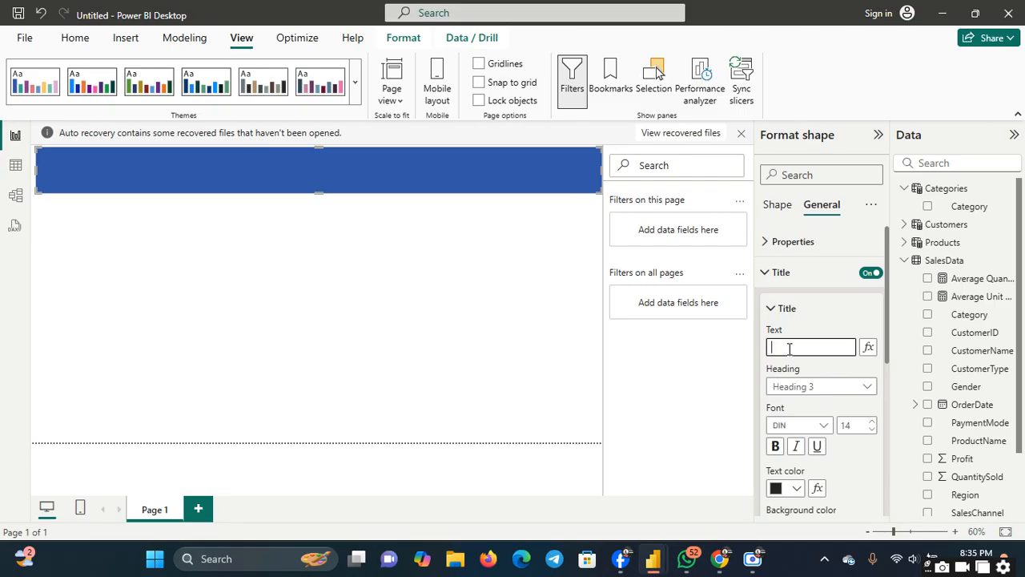
type("Crea")
type("CREATE A CARD")
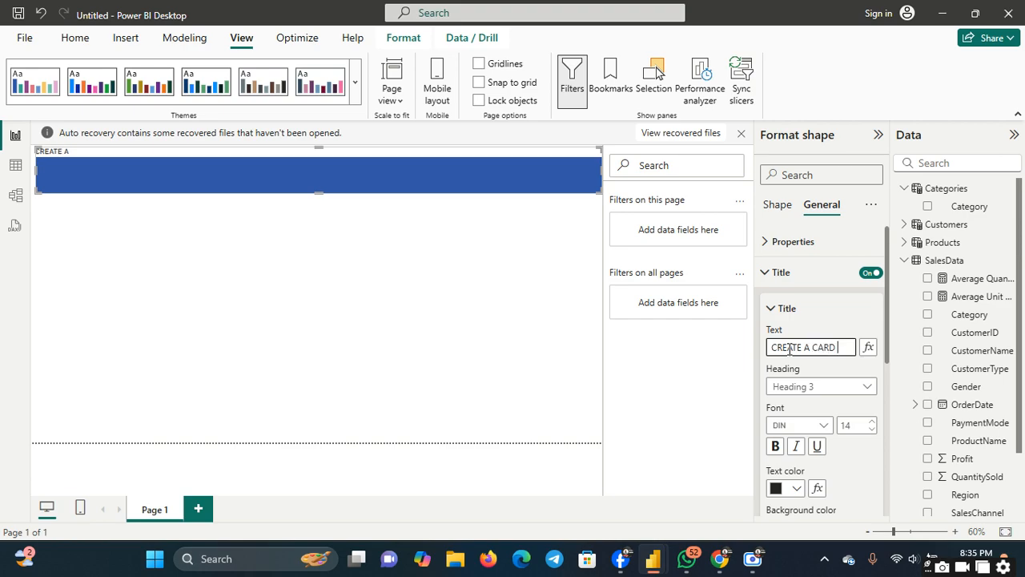
type(" VISUALS")
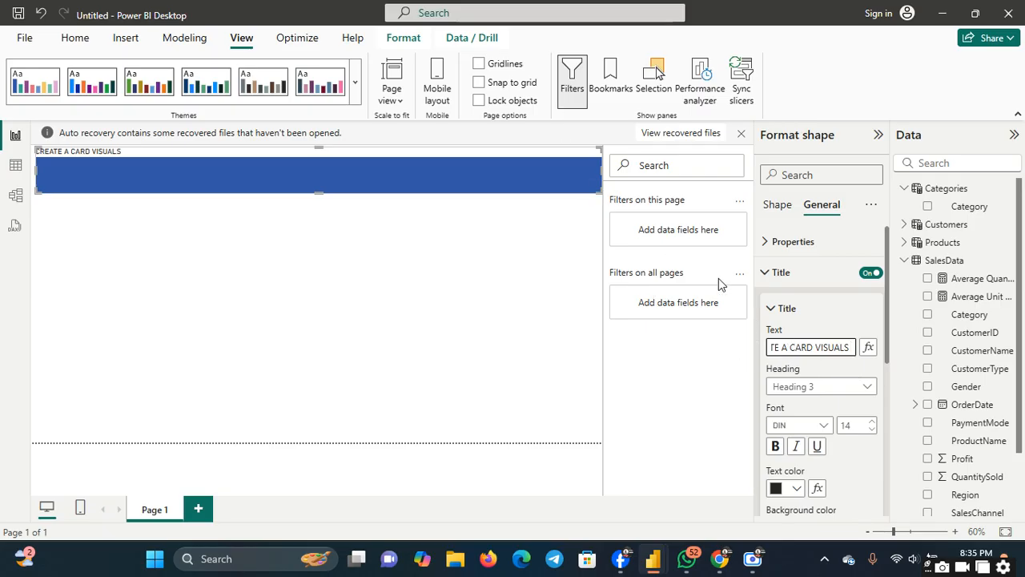
left_click(878, 415)
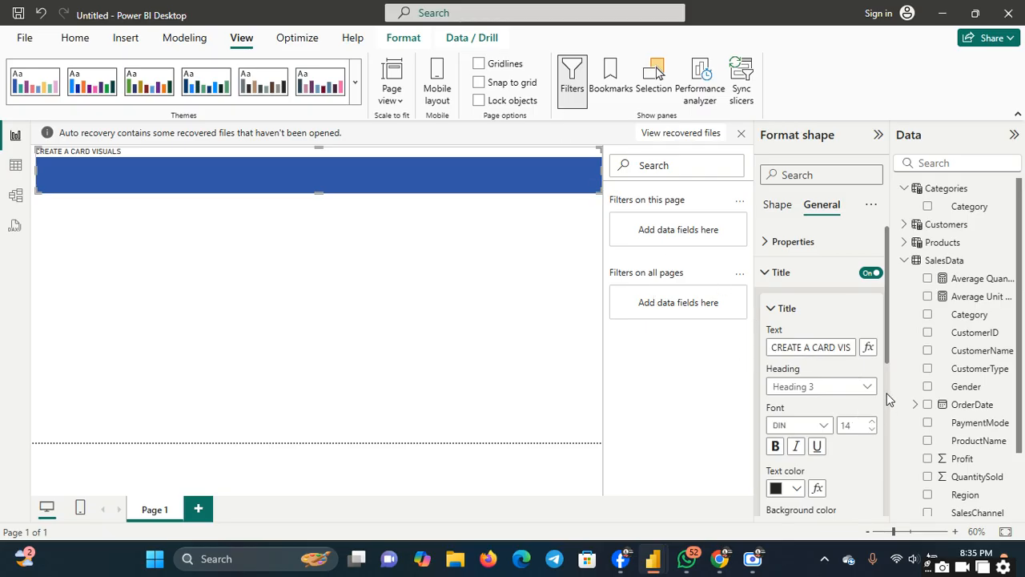
- Try blue as the banner title's text color, and set it to white instead
left_click(797, 490)
left_click(831, 427)
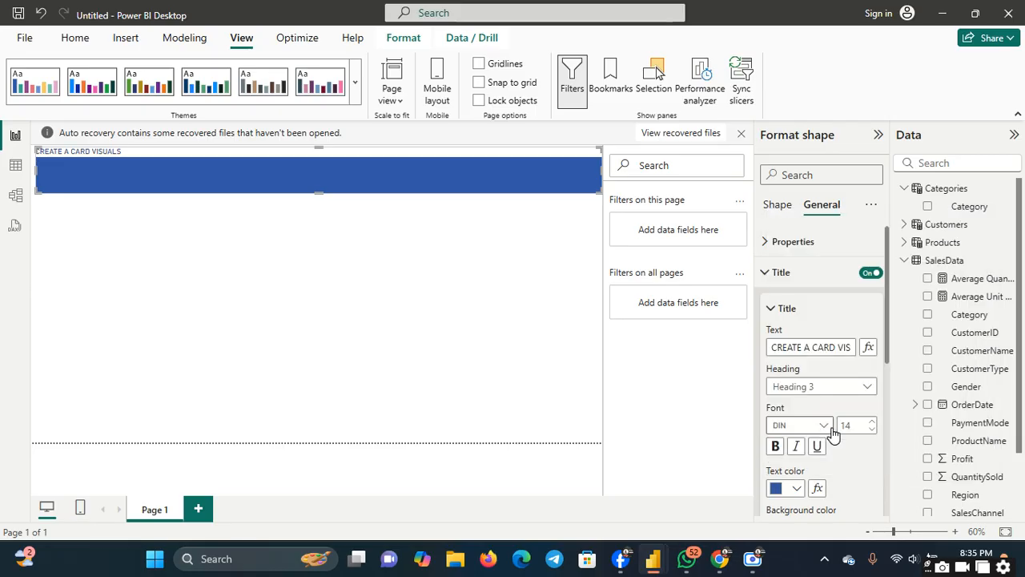
left_click(798, 490)
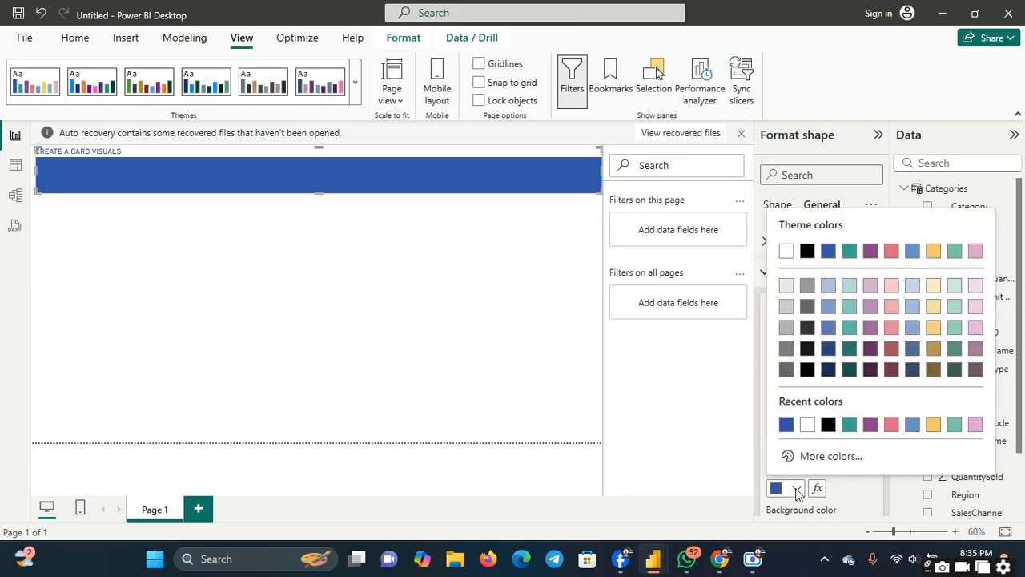
left_click(808, 427)
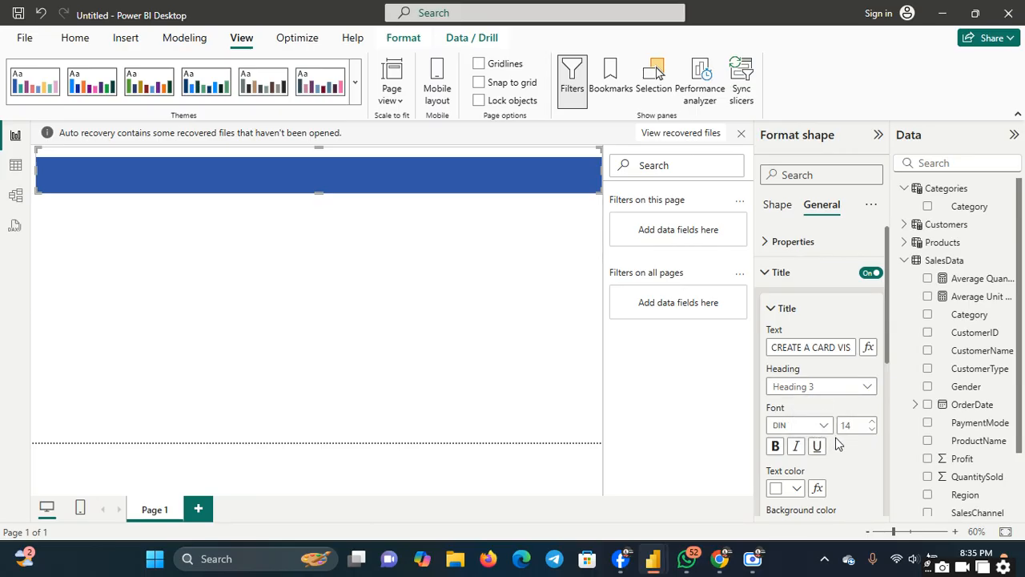
- Try the 50% darker blue as the banner title's background color, and set it to the banner's own blue instead
scroll(888, 460, "down", 5)
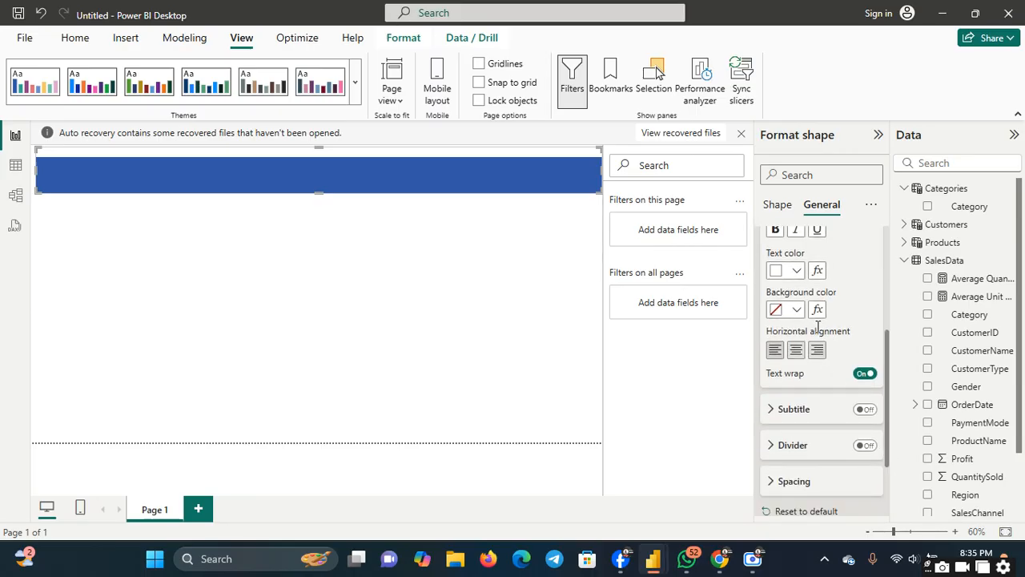
left_click(798, 312)
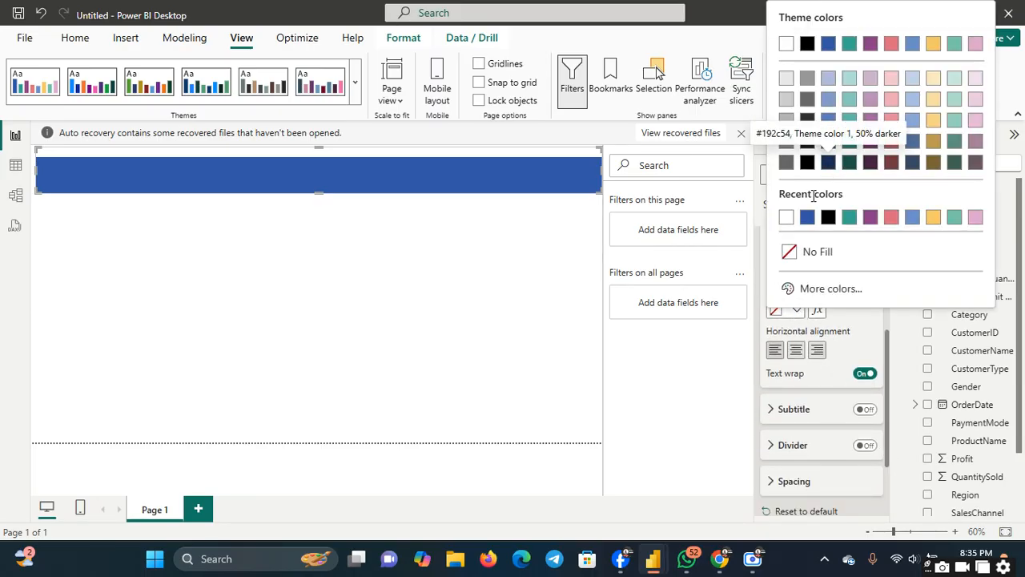
left_click(828, 162)
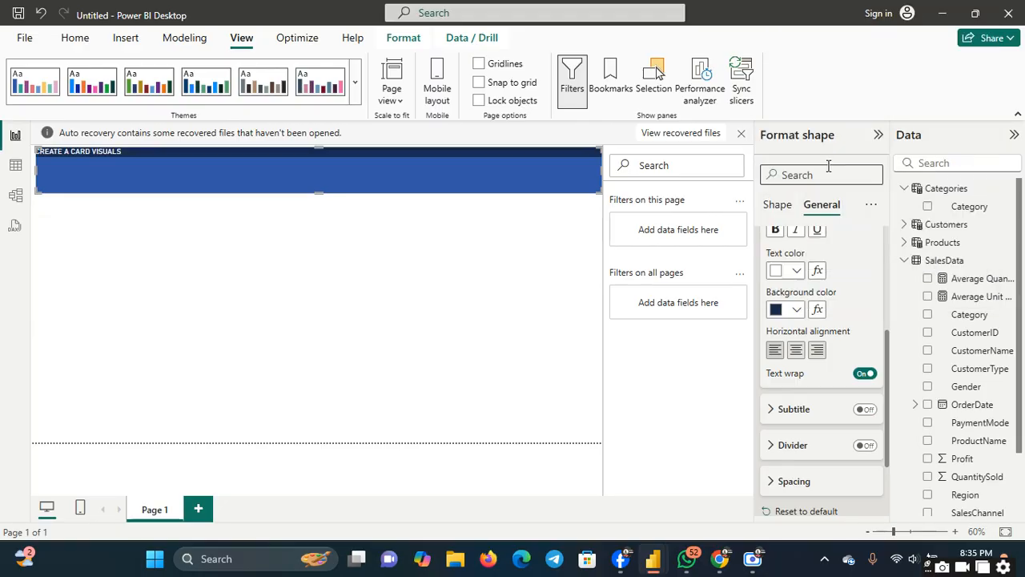
left_click(796, 311)
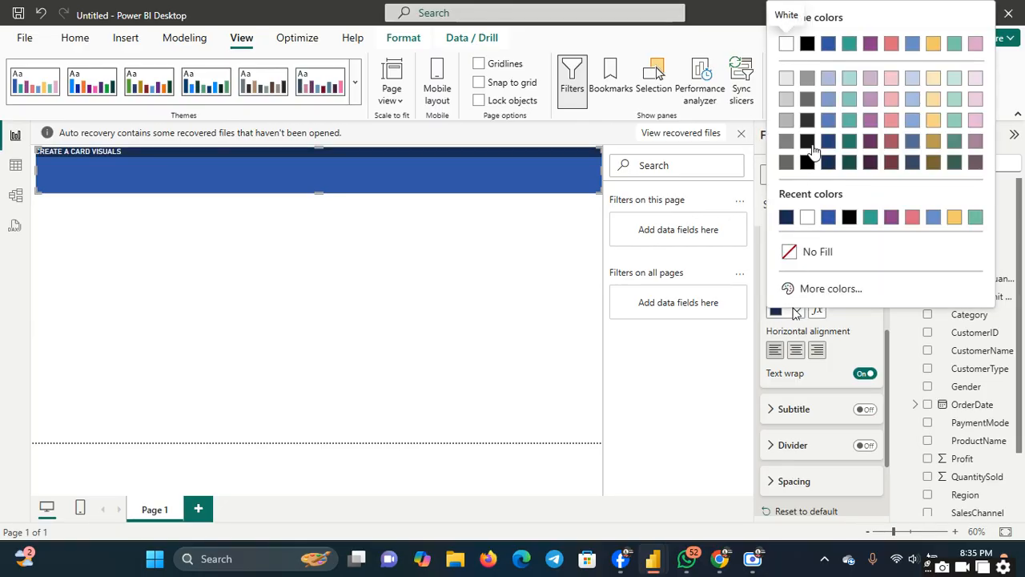
left_click(828, 217)
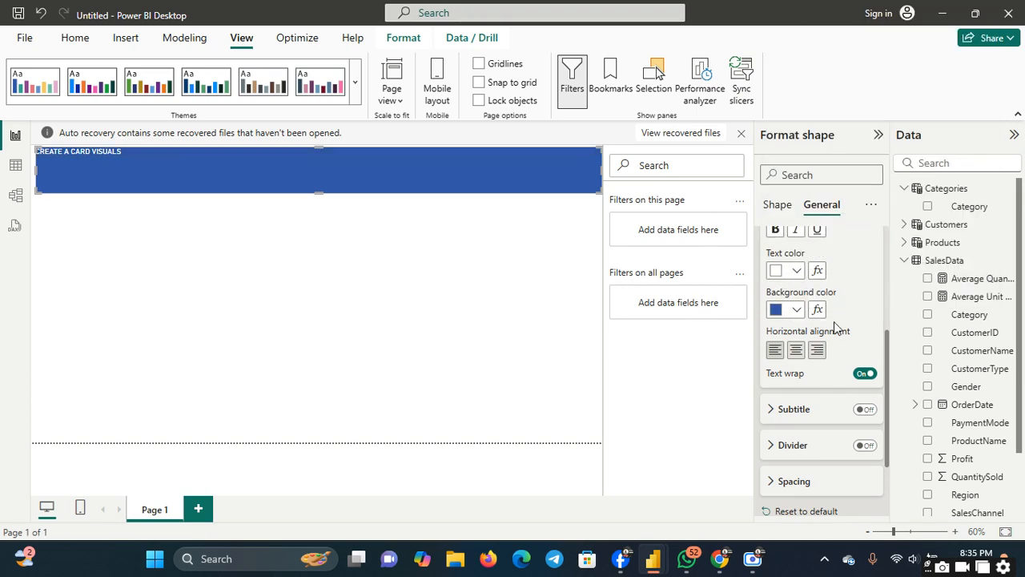
- Increase the banner title's font size to 52 and center it horizontally
scroll(884, 268, "up", 3)
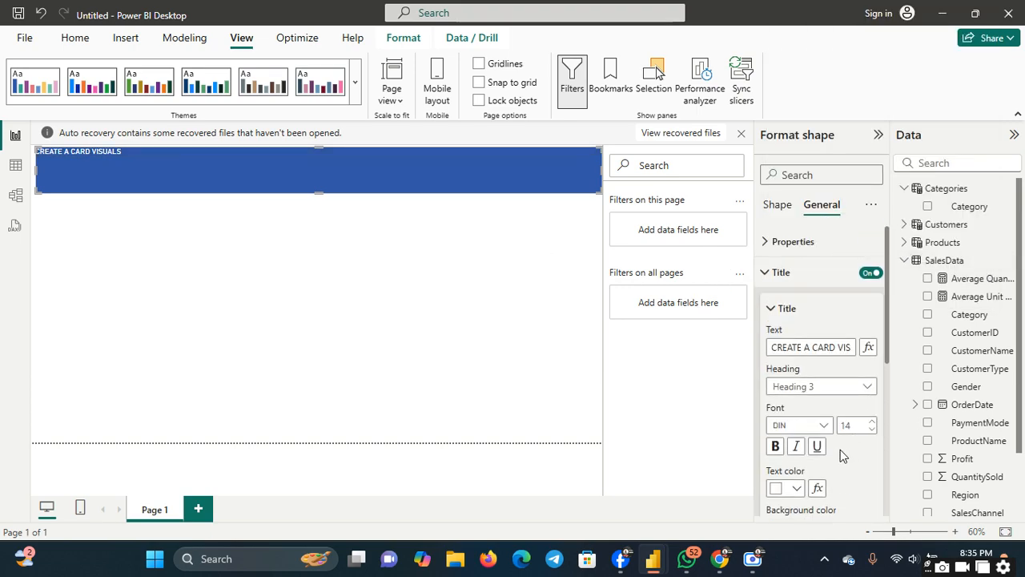
left_click(872, 425)
left_click(872, 424)
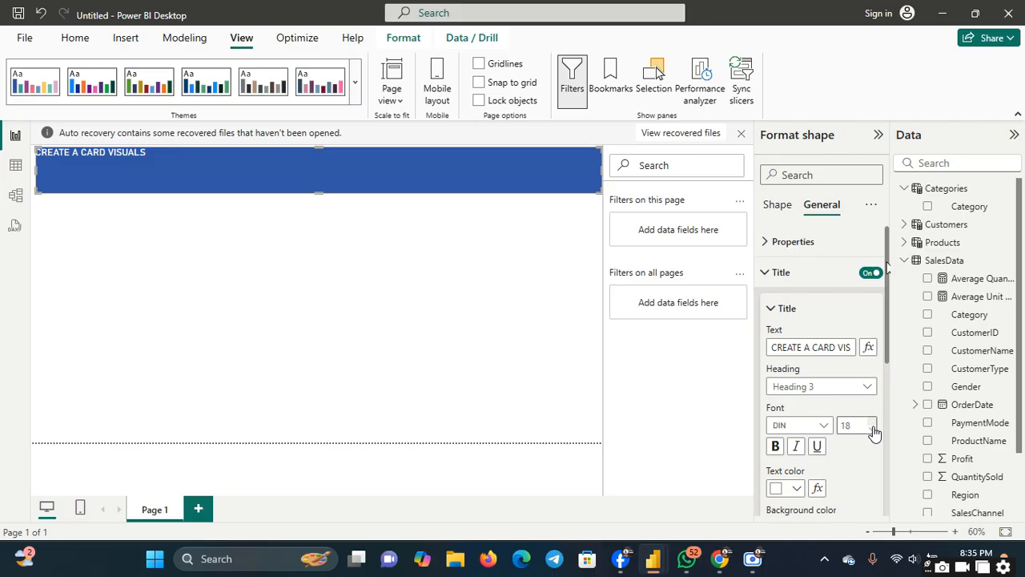
left_click(872, 426)
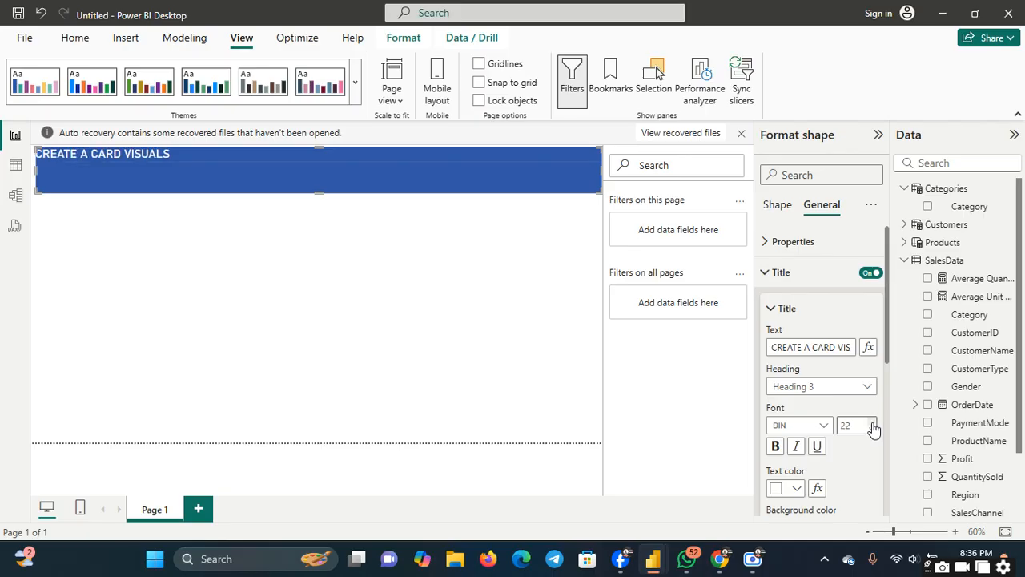
left_click(871, 426)
left_click(872, 425)
left_click(872, 425)
left_click(871, 425)
left_click(872, 426)
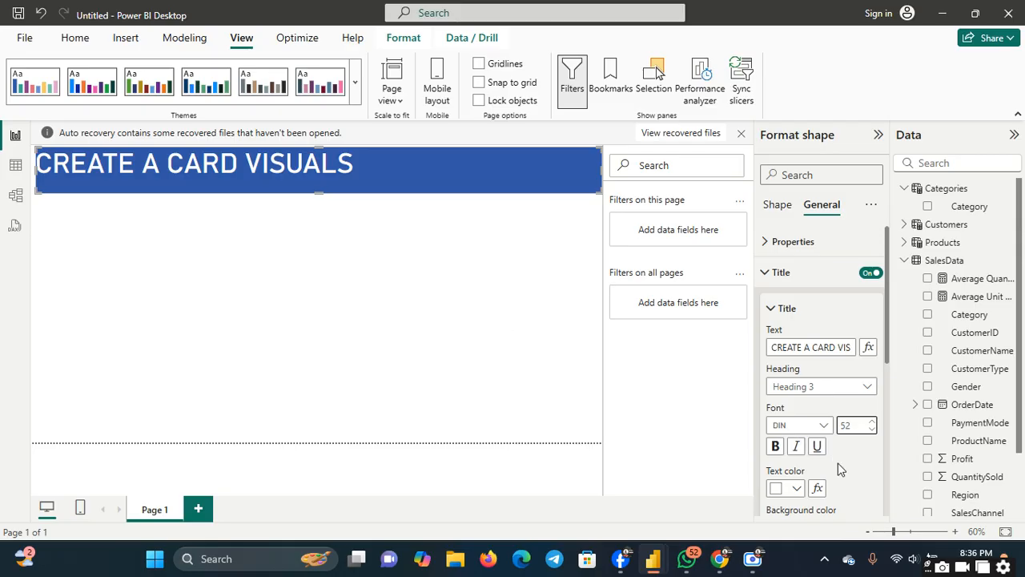
scroll(881, 481, "down", 3)
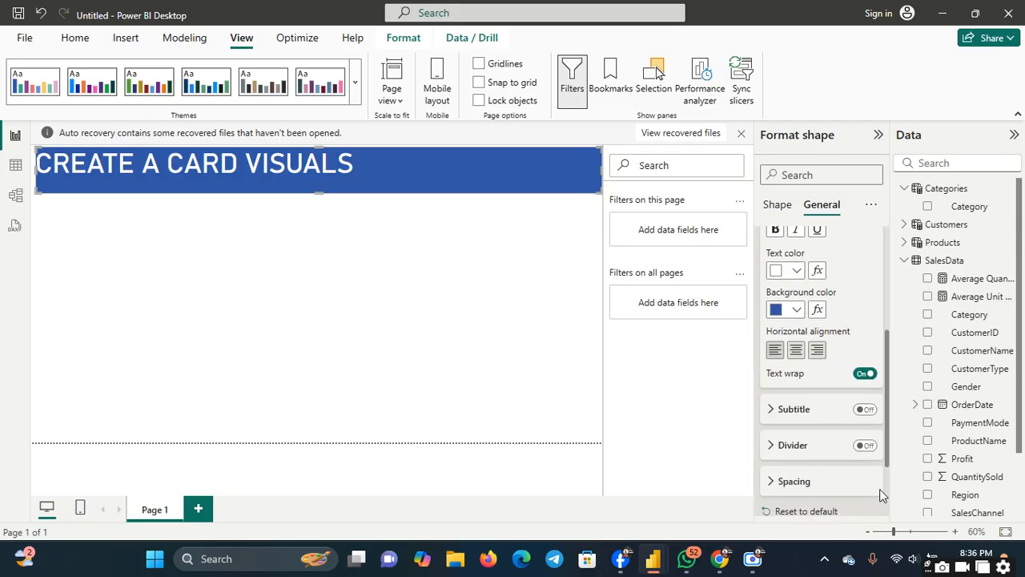
left_click(796, 350)
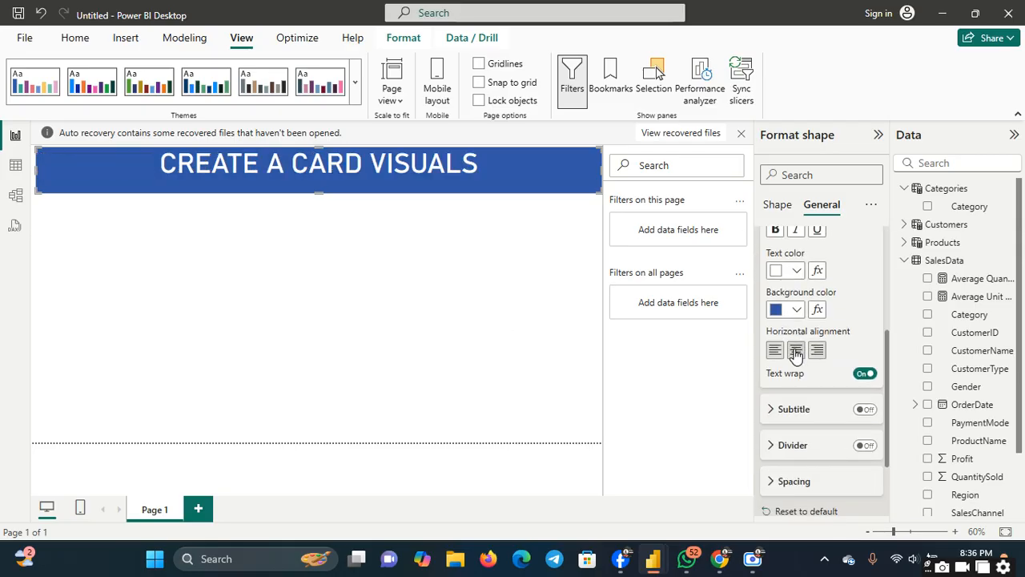
- Deselect the banner and add an empty card visual to the page below it
left_click(299, 246)
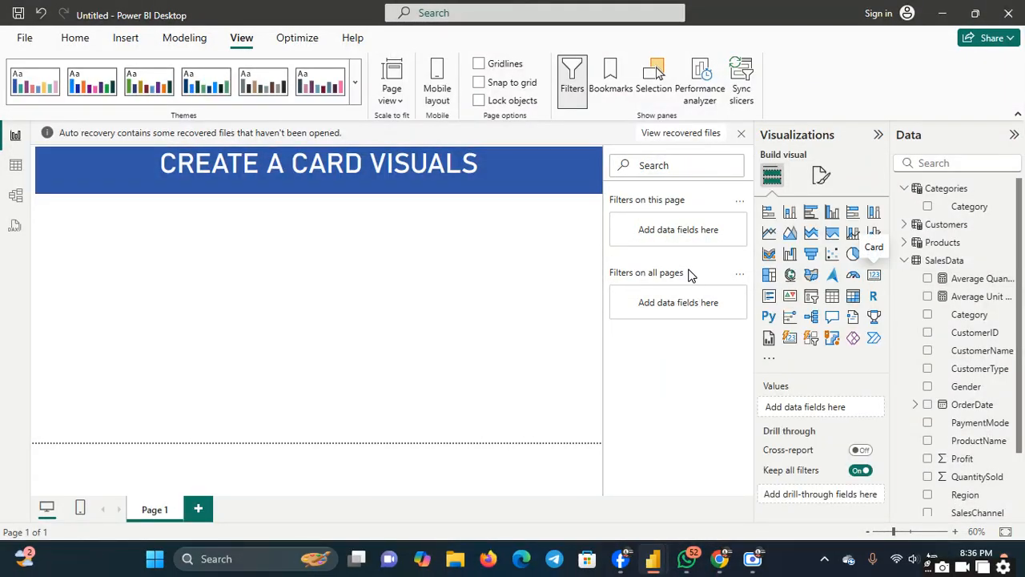
left_click(874, 276)
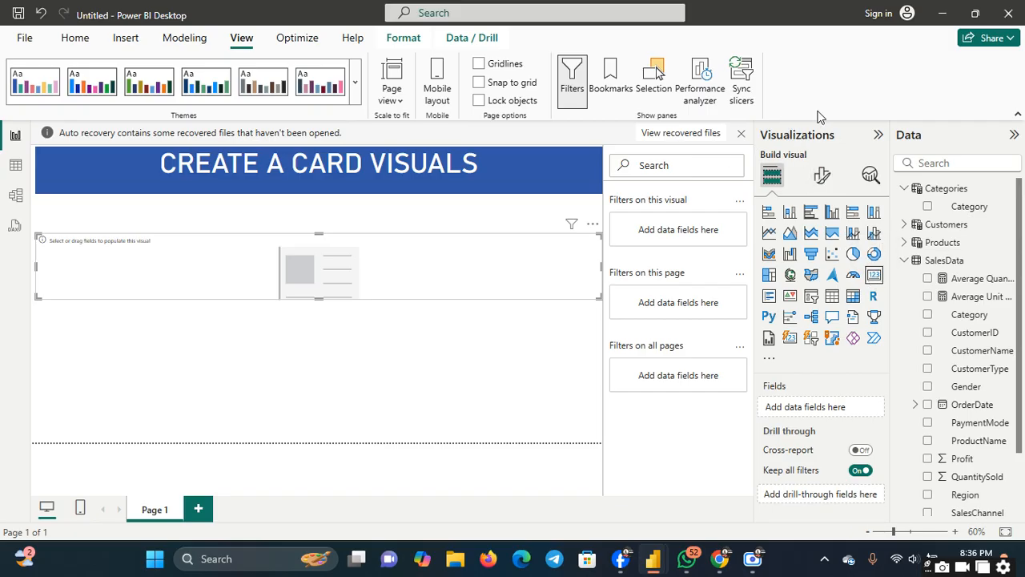
left_click(878, 135)
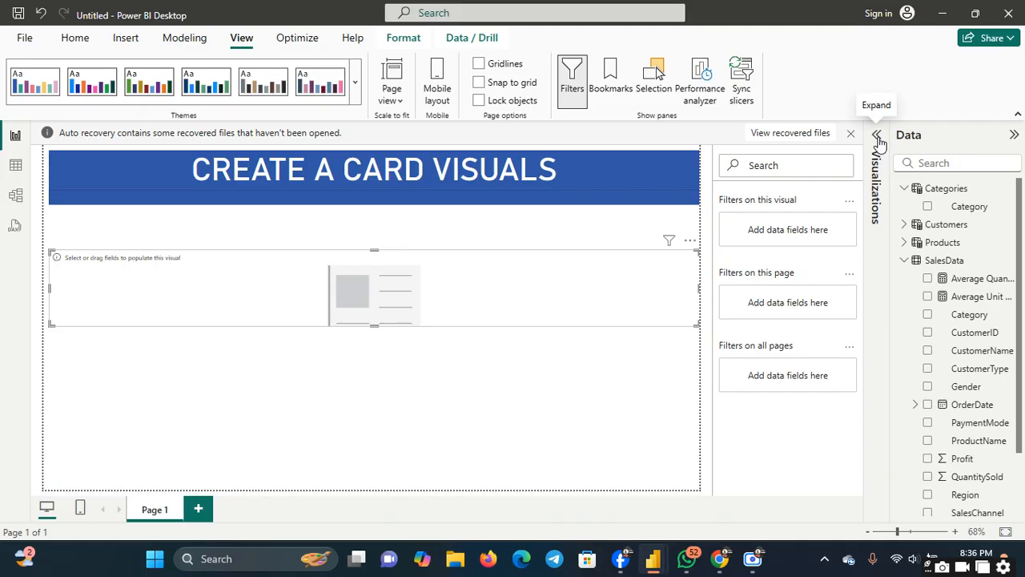
left_click(875, 135)
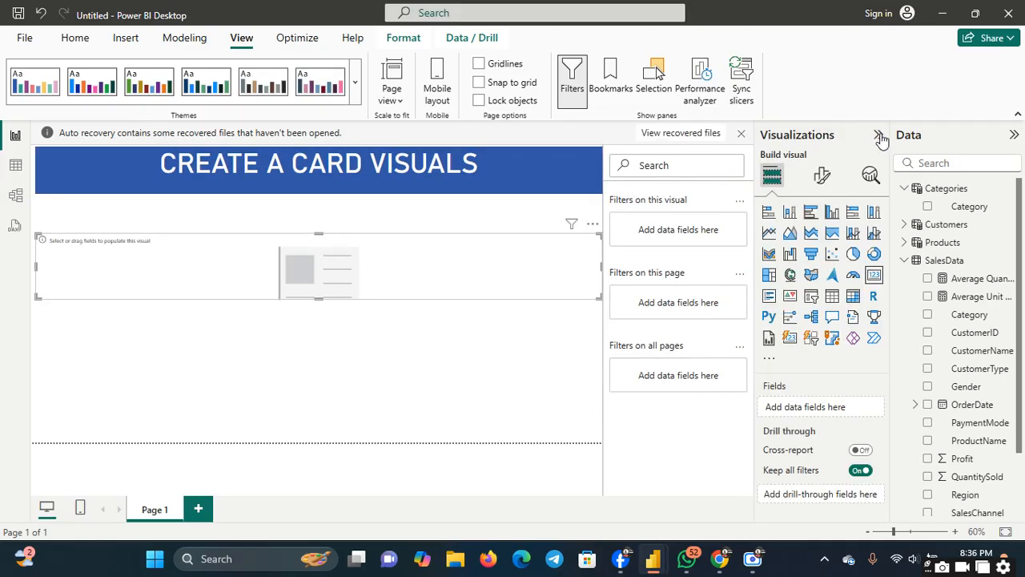
left_click(880, 137)
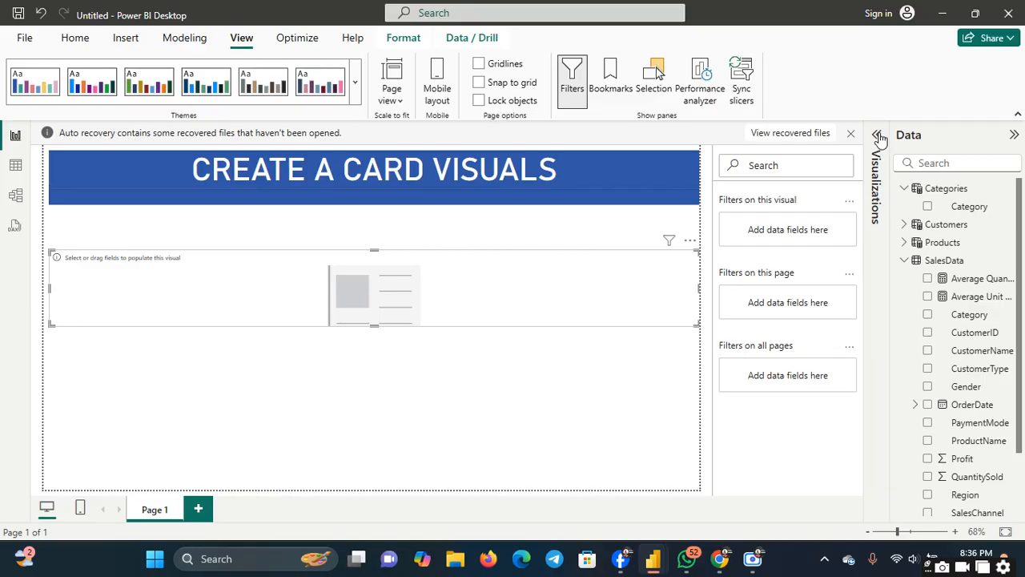
left_click(879, 136)
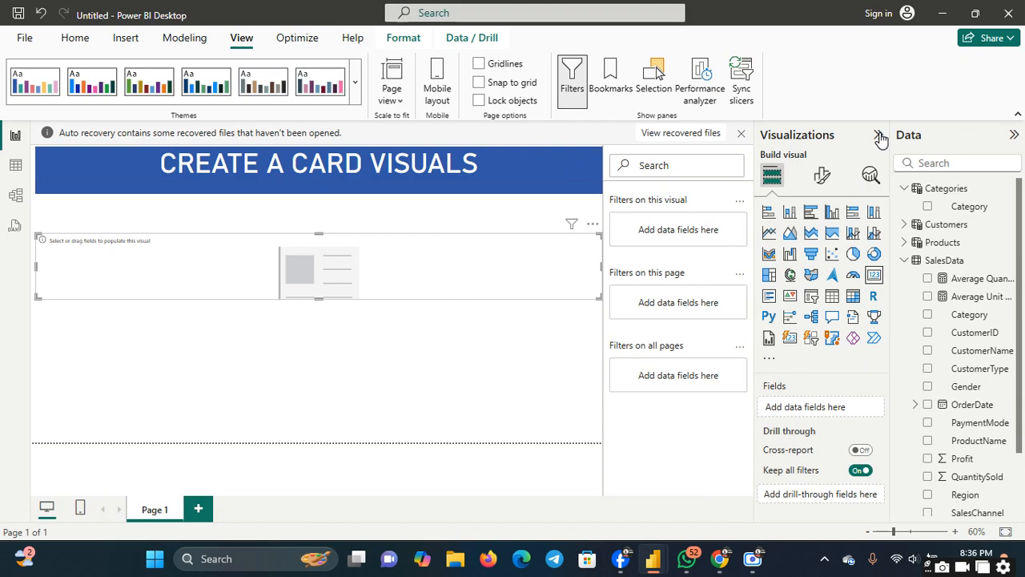
left_click(524, 183)
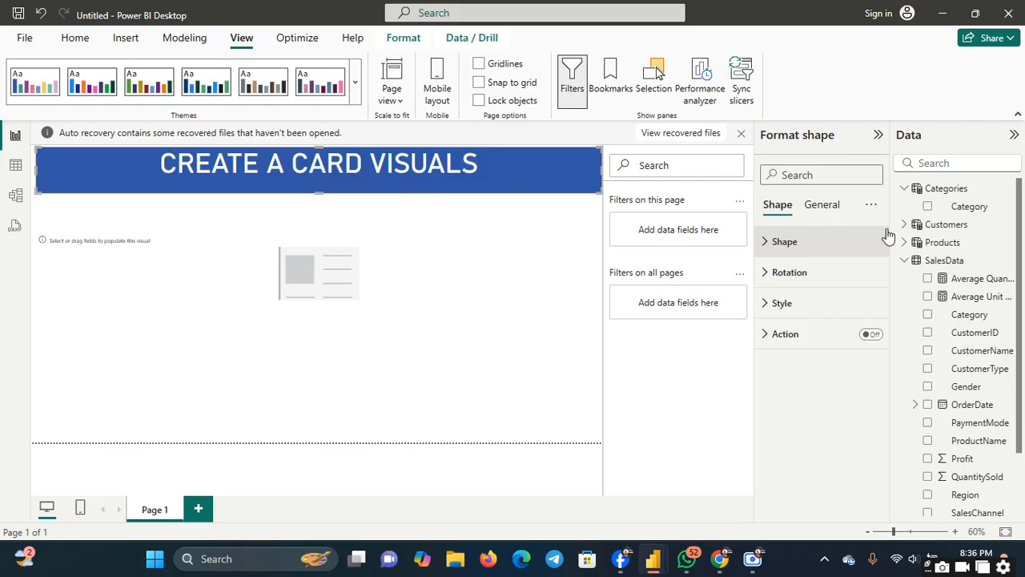
left_click(878, 135)
left_click(878, 136)
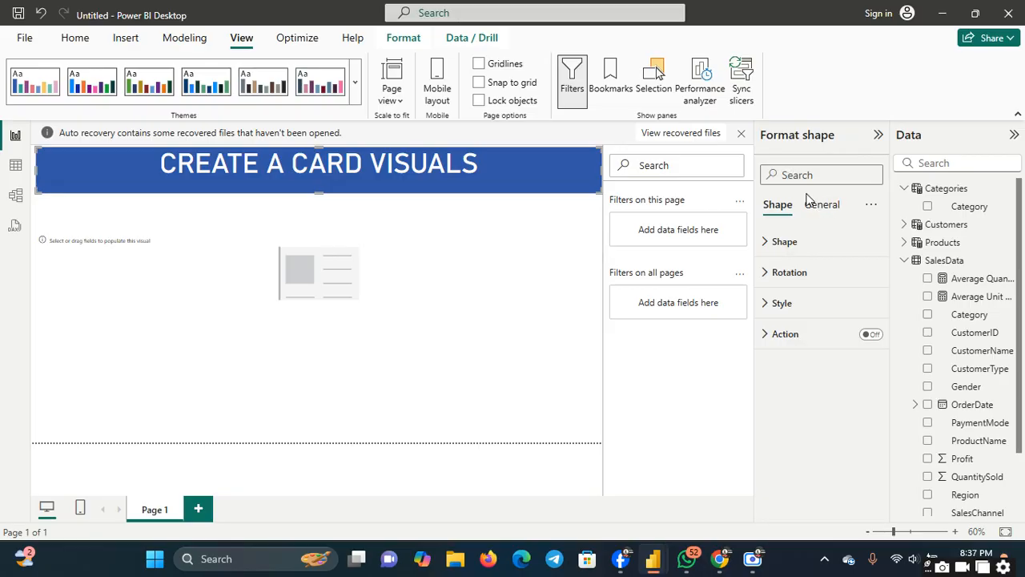
left_click(437, 217)
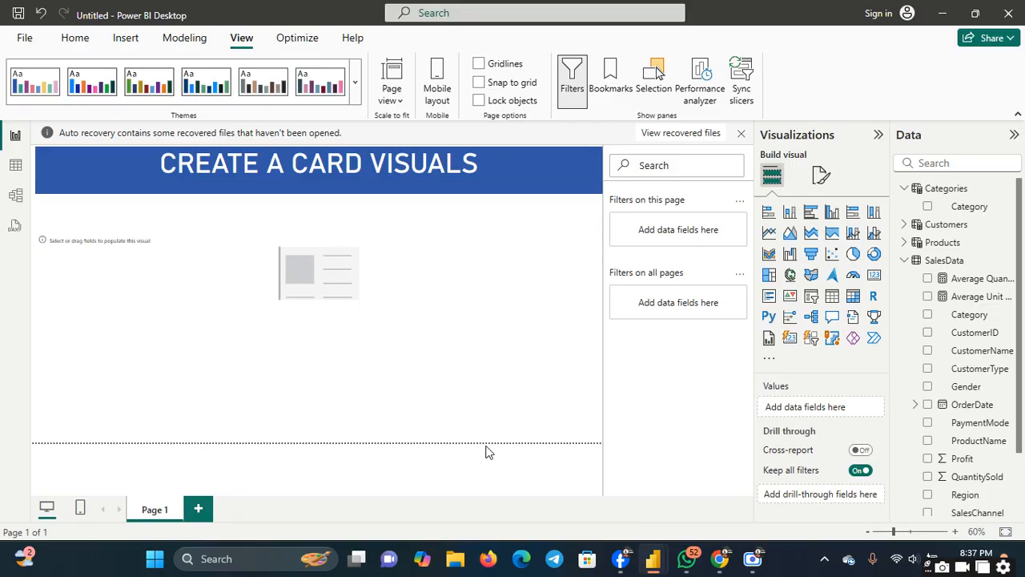
double_click(192, 377)
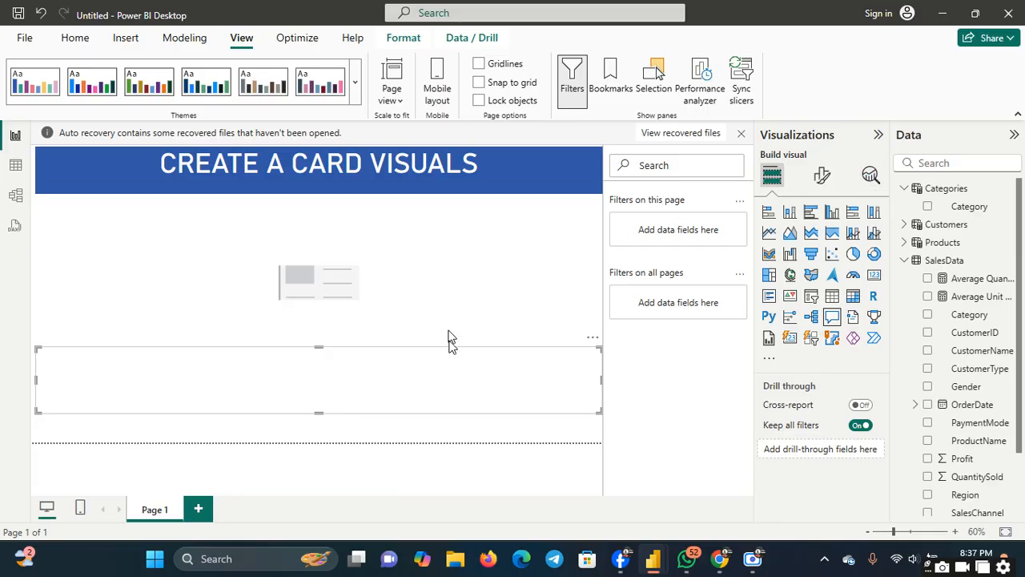
left_click(593, 342)
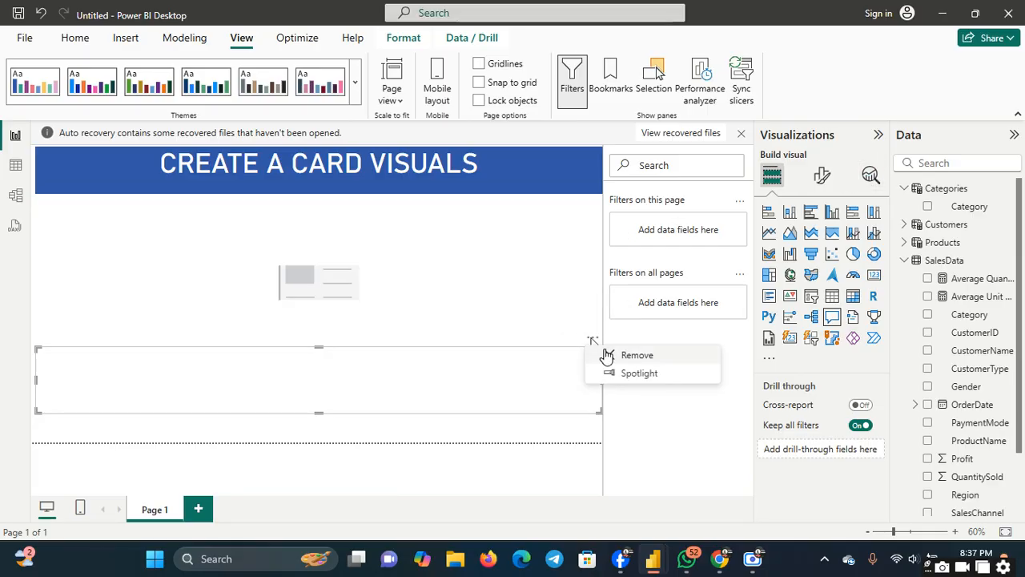
left_click(610, 353)
left_click(389, 295)
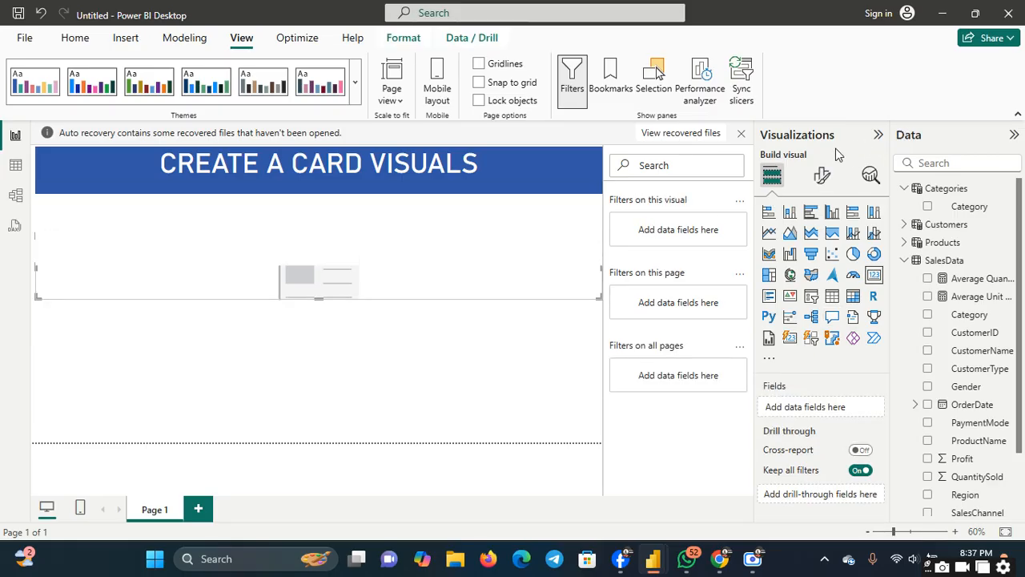
left_click(291, 387)
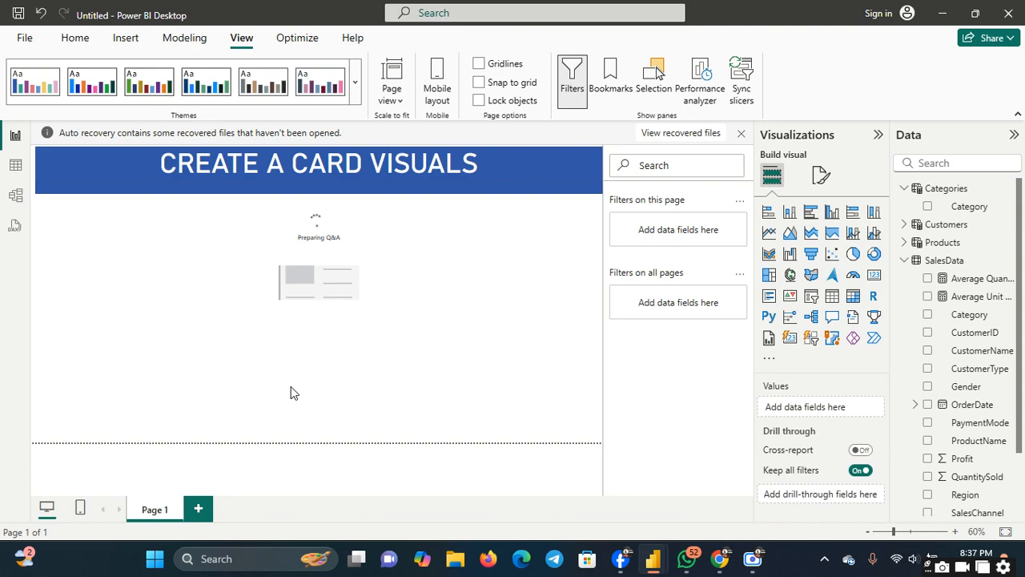
- Try the Total Profit measure from SalesData in the card visual, and take it out again
left_click(300, 287)
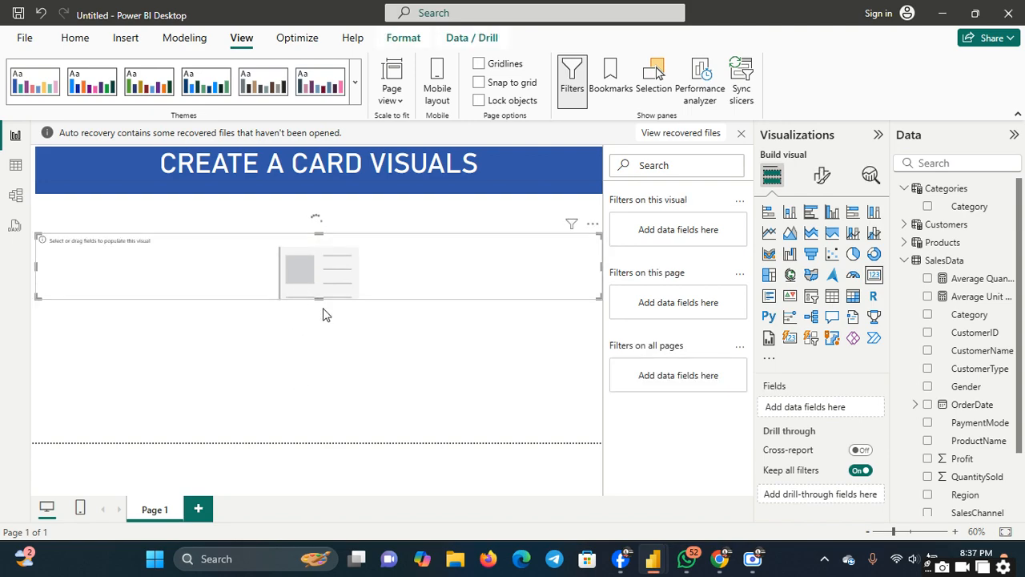
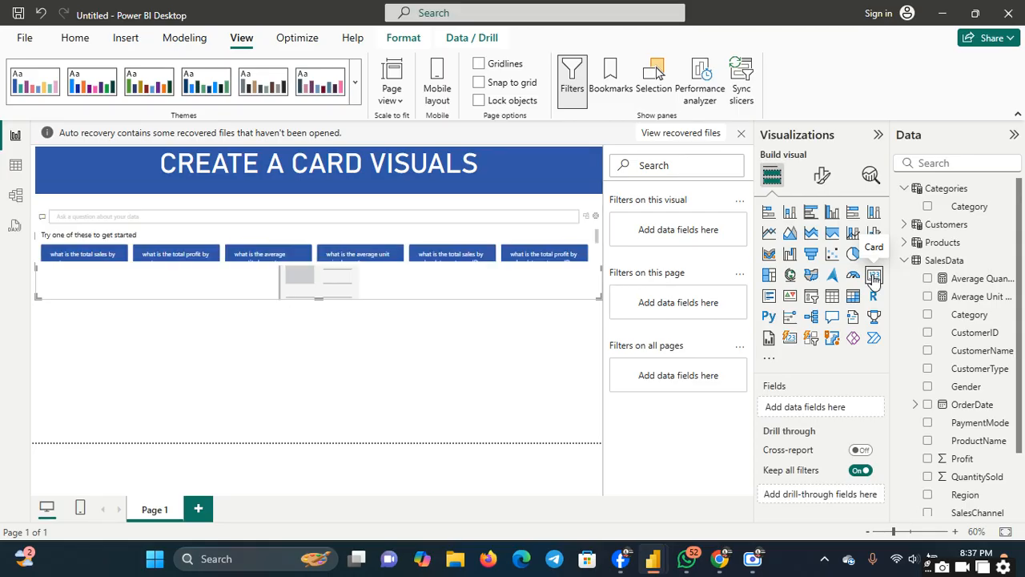
left_click(873, 276)
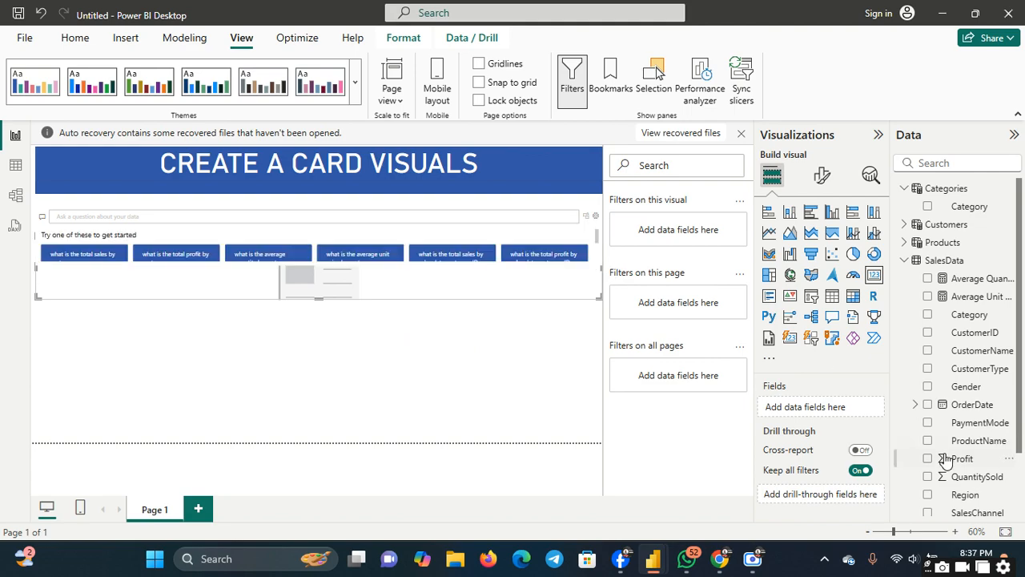
scroll(1019, 473, "down", 2)
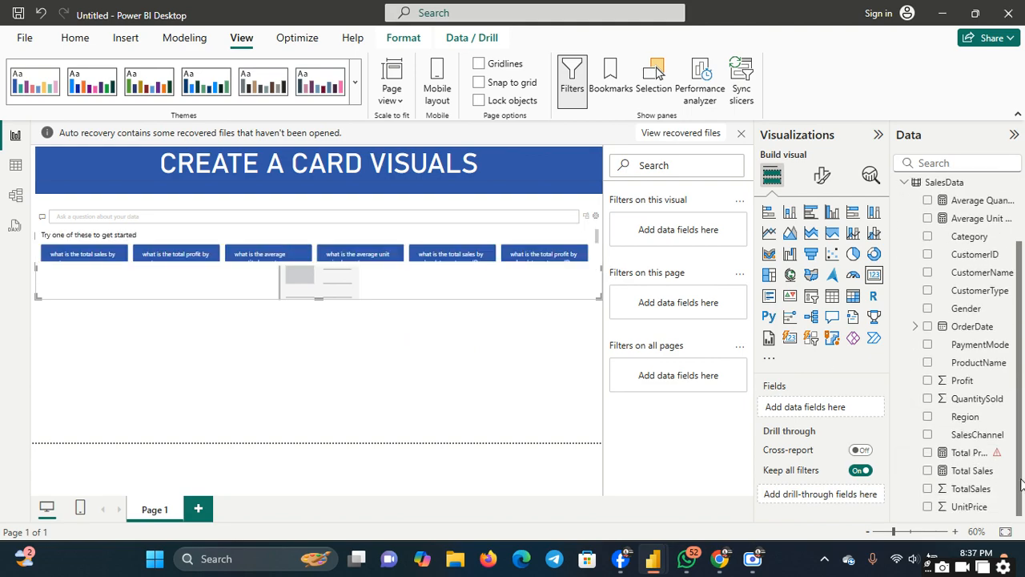
left_click(927, 453)
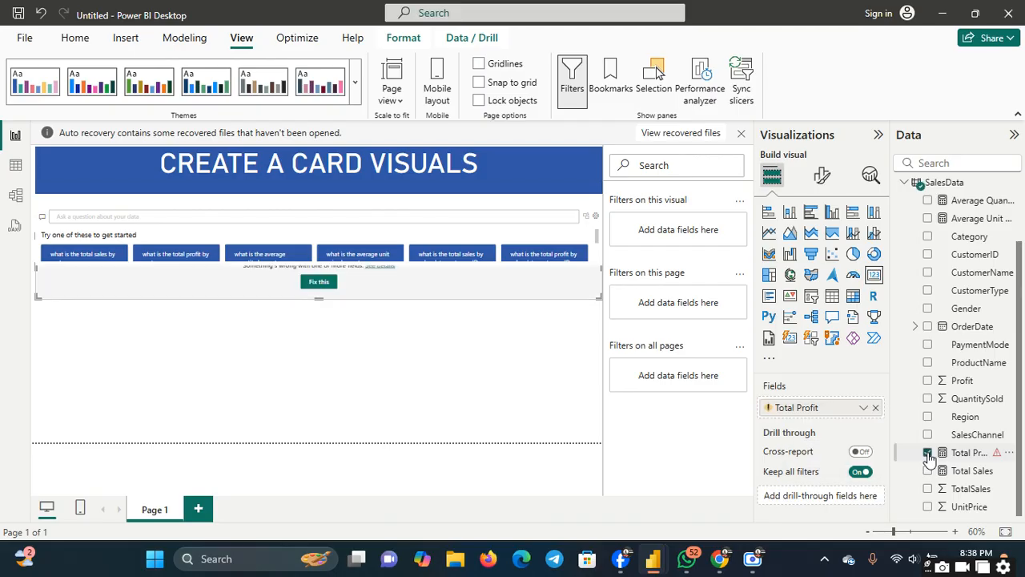
left_click(928, 453)
left_click(927, 454)
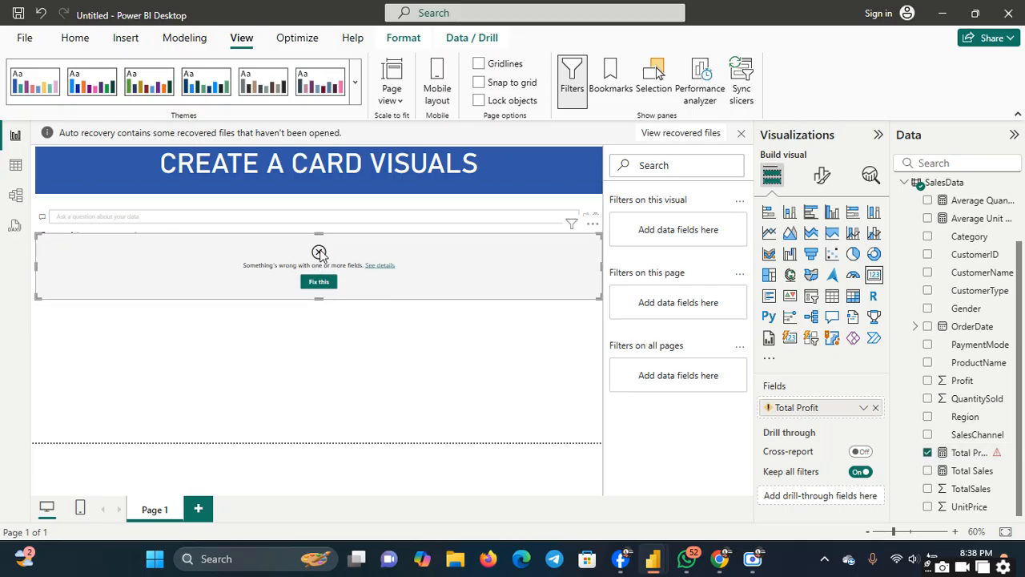
left_click(928, 453)
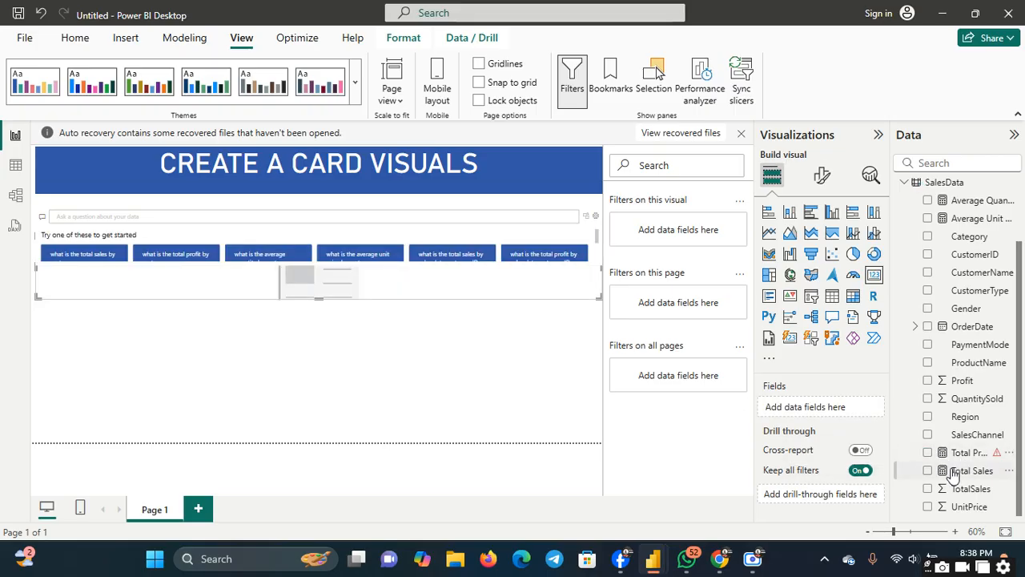
- Assign the Total Sales measure to the card visual and narrow the card to about a fifth of the banner's width
left_click_drag(952, 472, 820, 411)
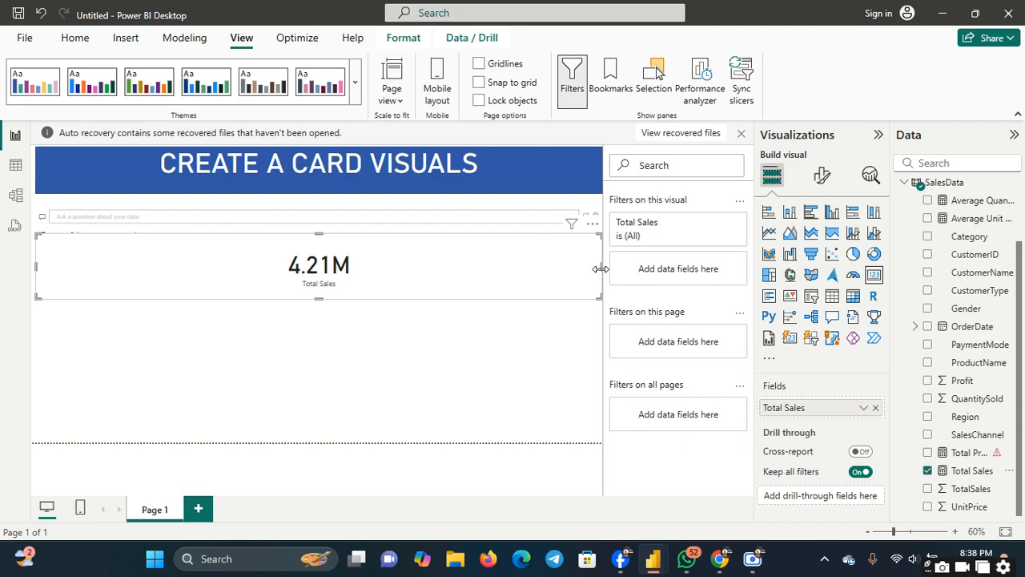
left_click_drag(600, 268, 152, 268)
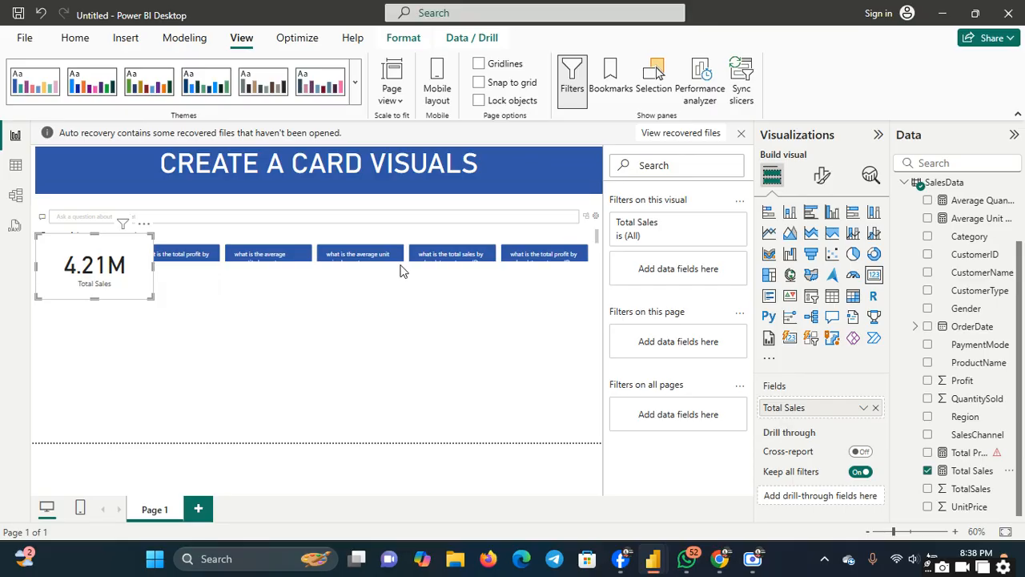
- Remove the Q&A visual that overlaps the Total Sales card beneath the banner
left_click(582, 245)
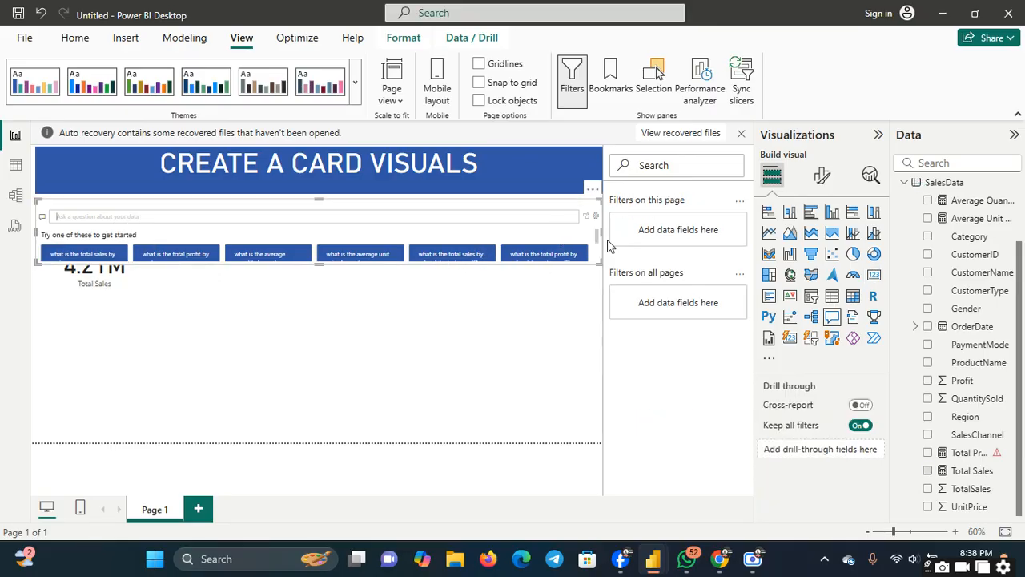
left_click(592, 189)
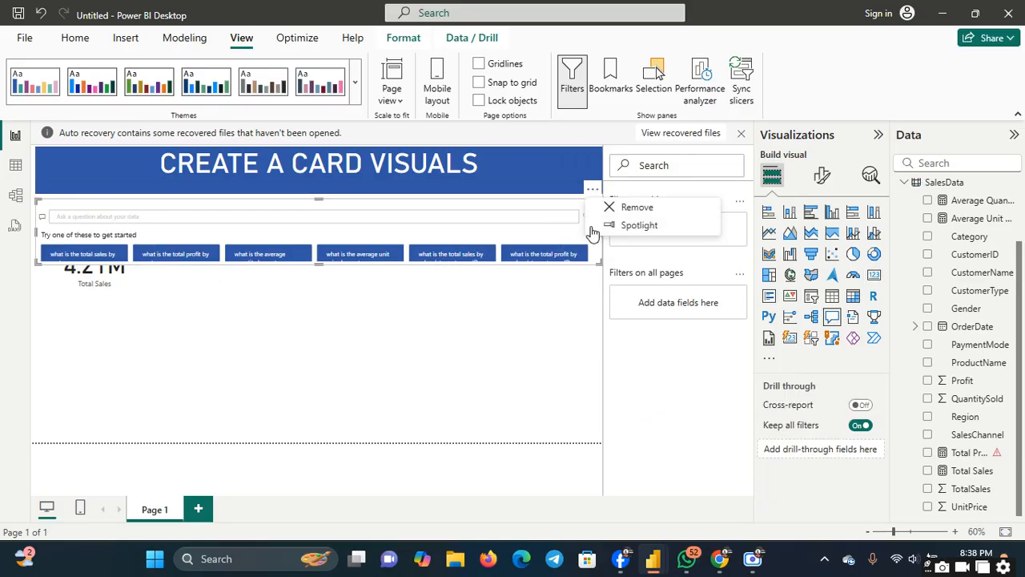
left_click(628, 208)
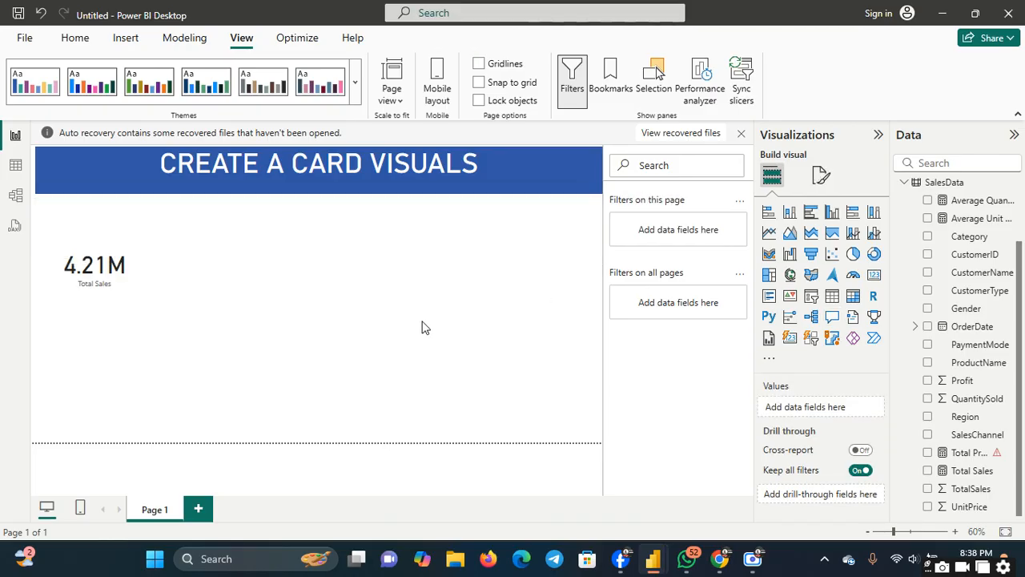
- Enlarge the Total Sales card to almost the banner's full width and more than double its height, and deselect it
left_click(150, 292)
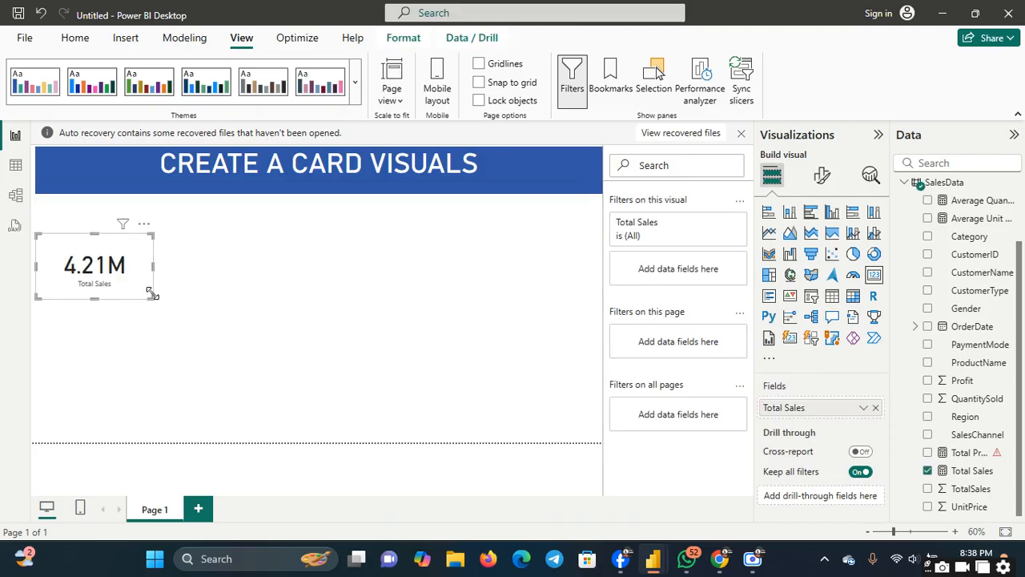
left_click_drag(151, 296, 578, 403)
left_click(380, 221)
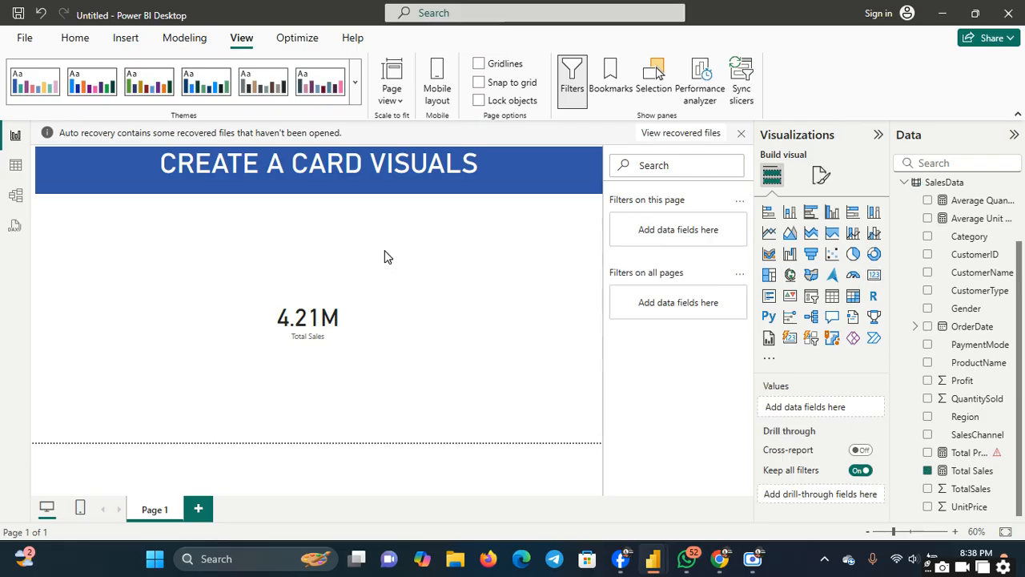
- Make the banner's title text bold
left_click(374, 170)
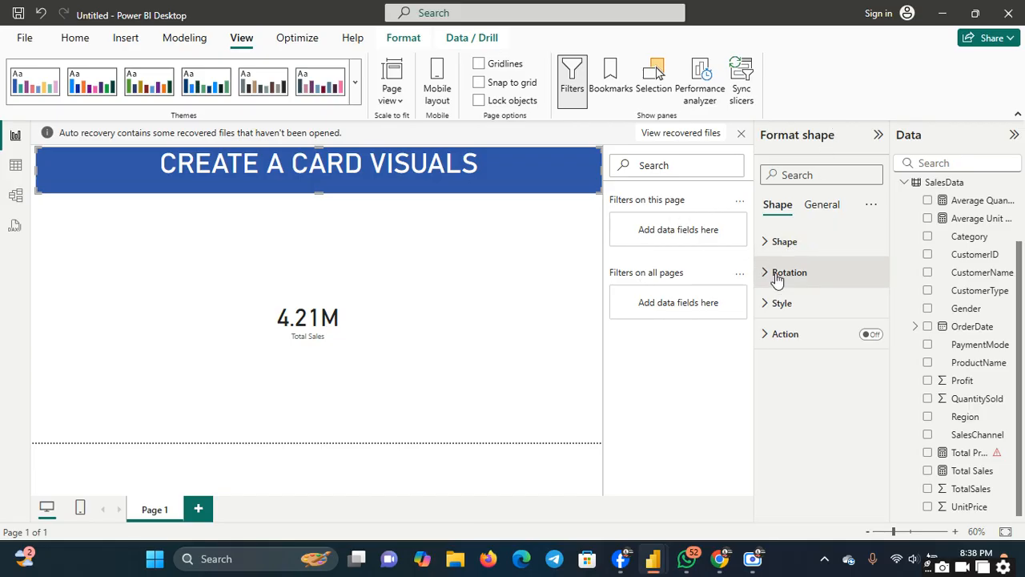
left_click(817, 207)
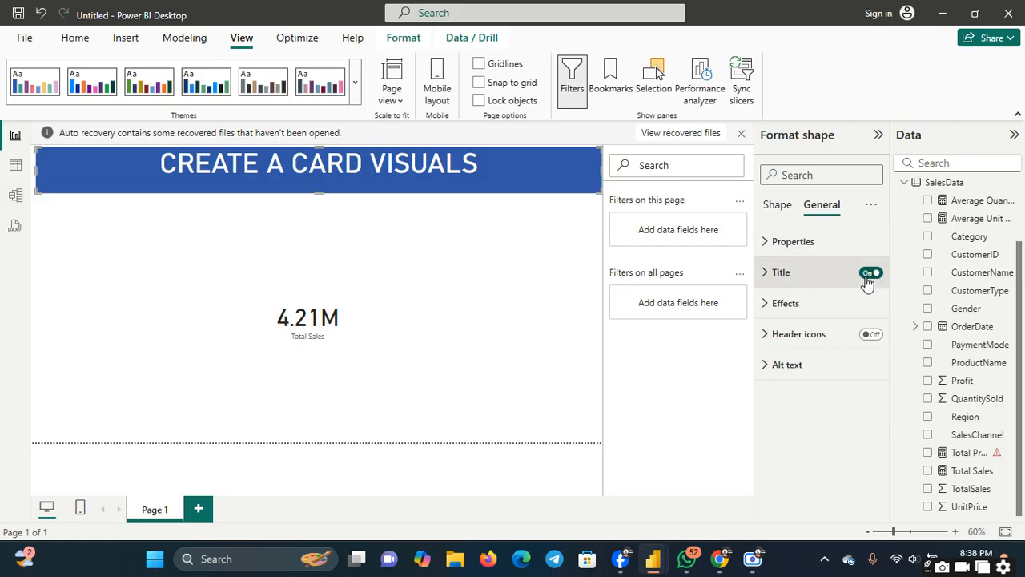
left_click(763, 273)
left_click(807, 346)
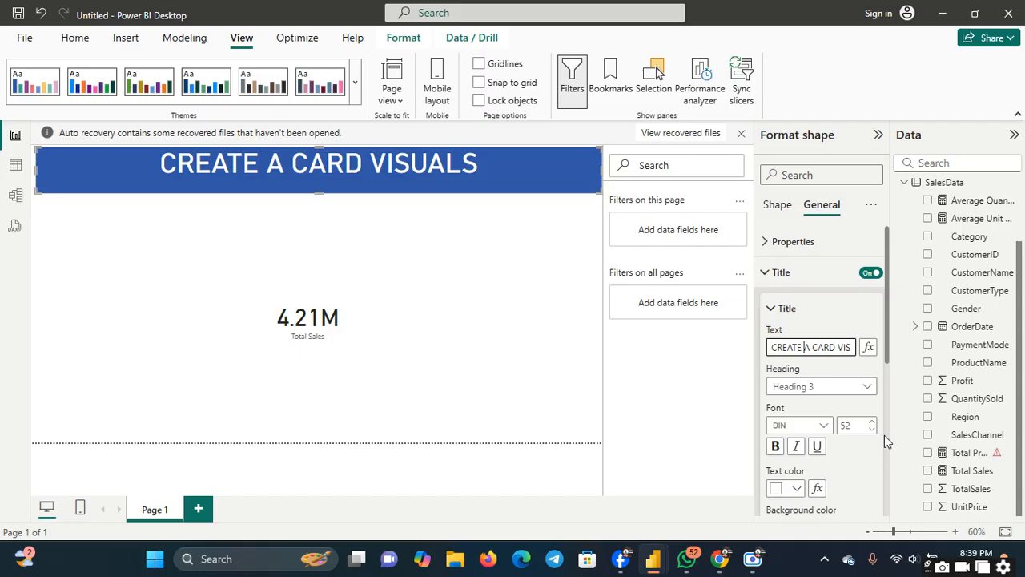
scroll(889, 439, "down", 3)
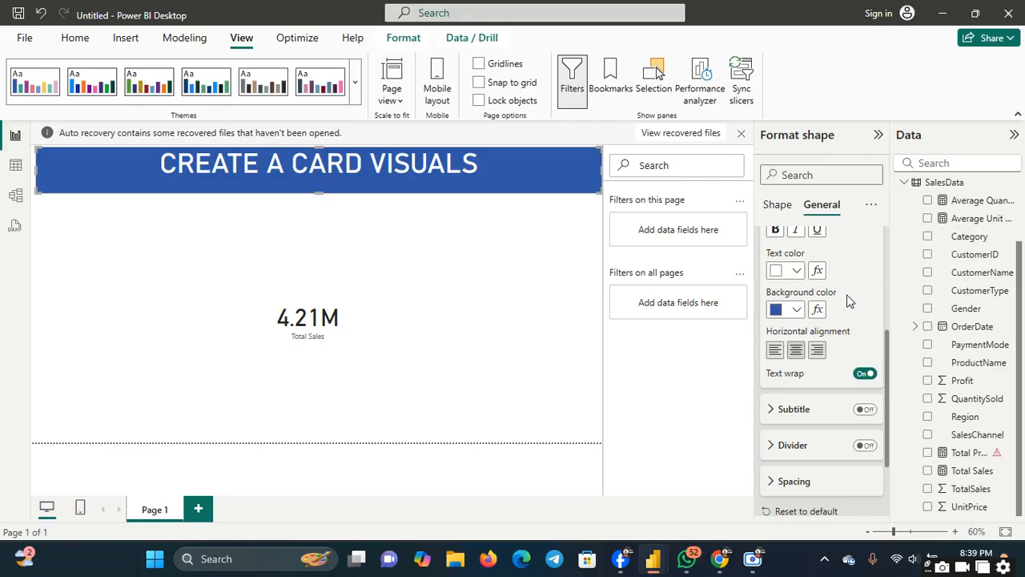
left_click(772, 235)
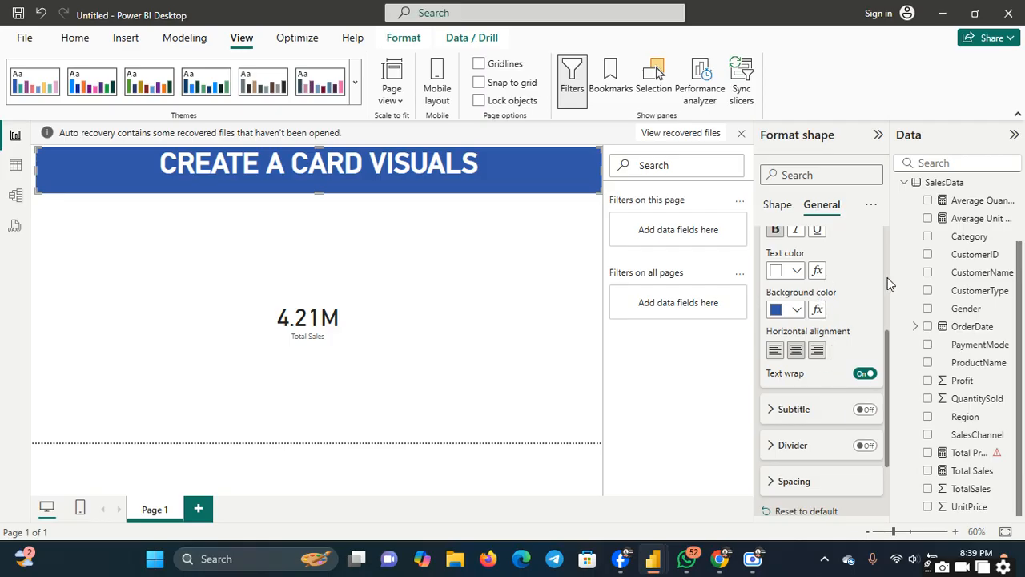
- Change the banner title's font to Segoe UI Bold and deselect the banner
scroll(885, 282, "up", 3)
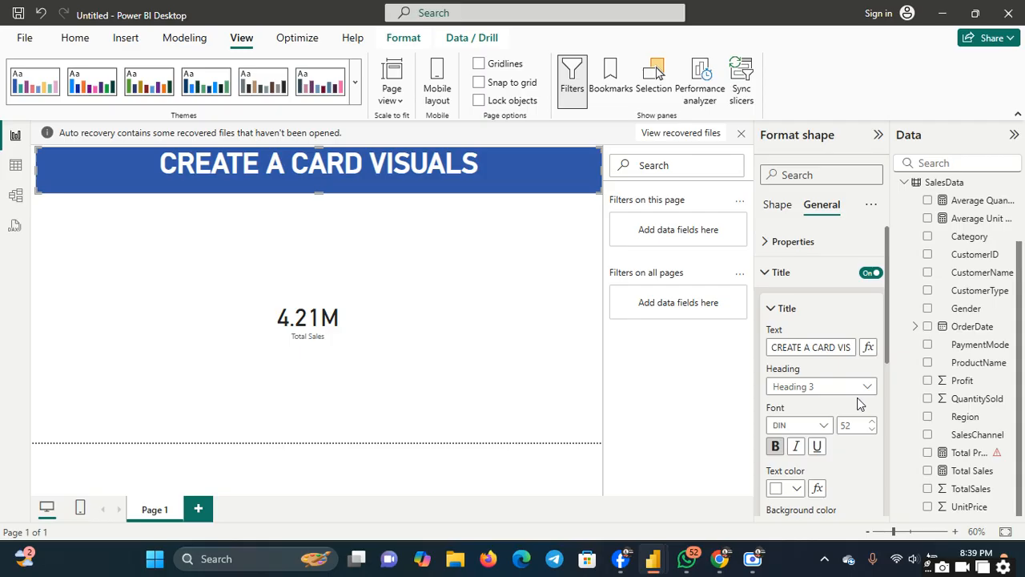
left_click(824, 427)
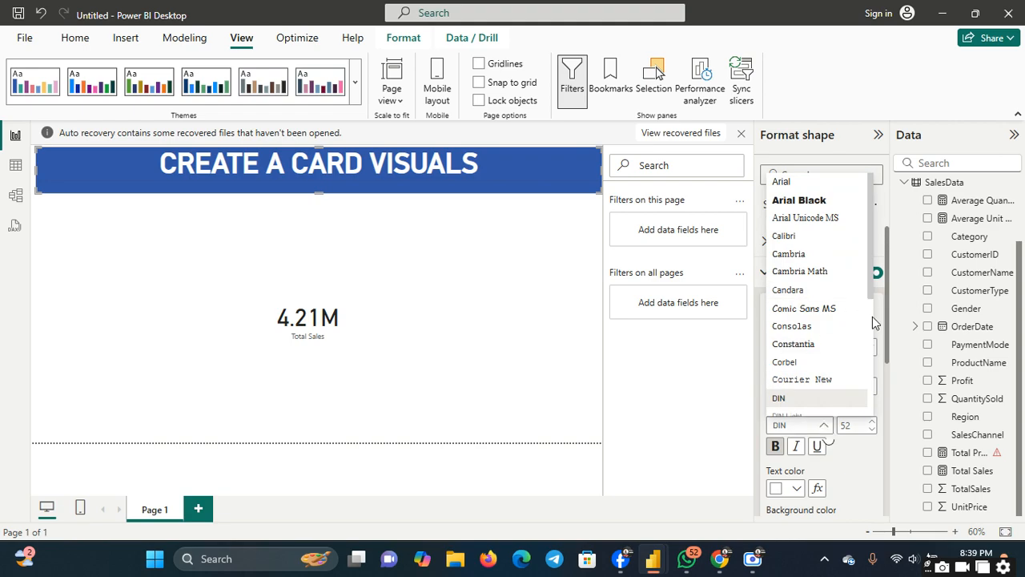
scroll(871, 324, "down", 4)
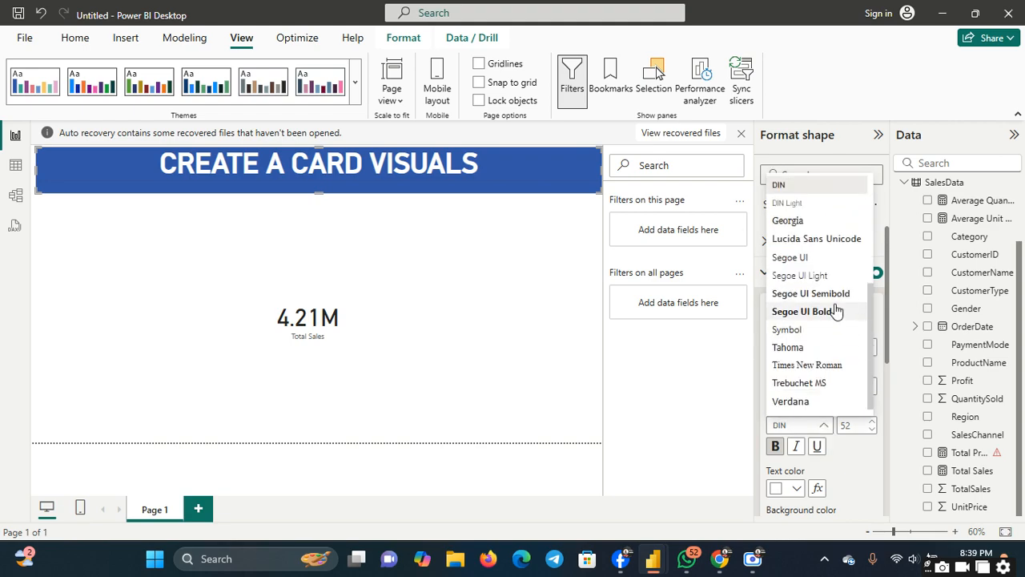
left_click(836, 311)
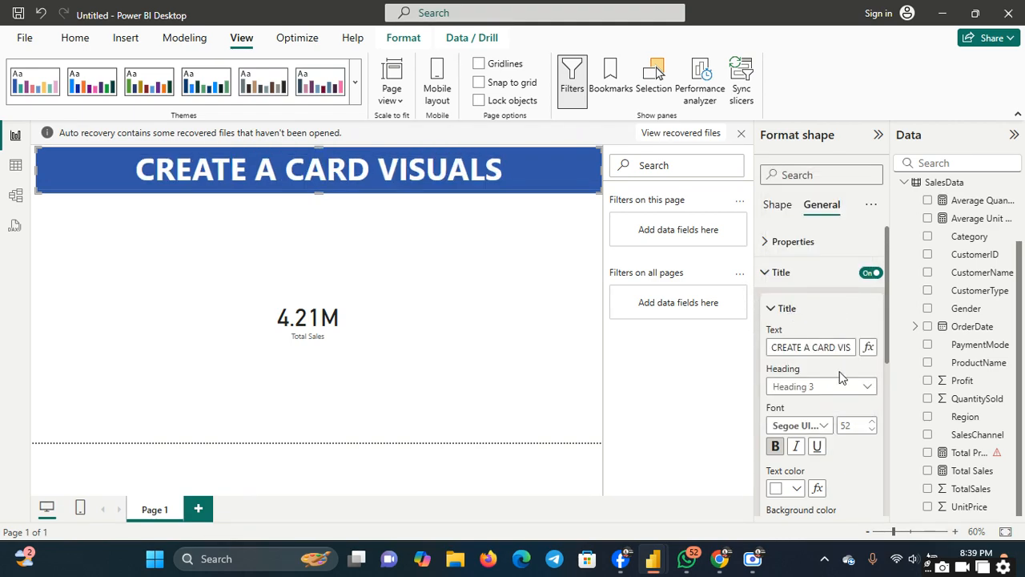
left_click(424, 277)
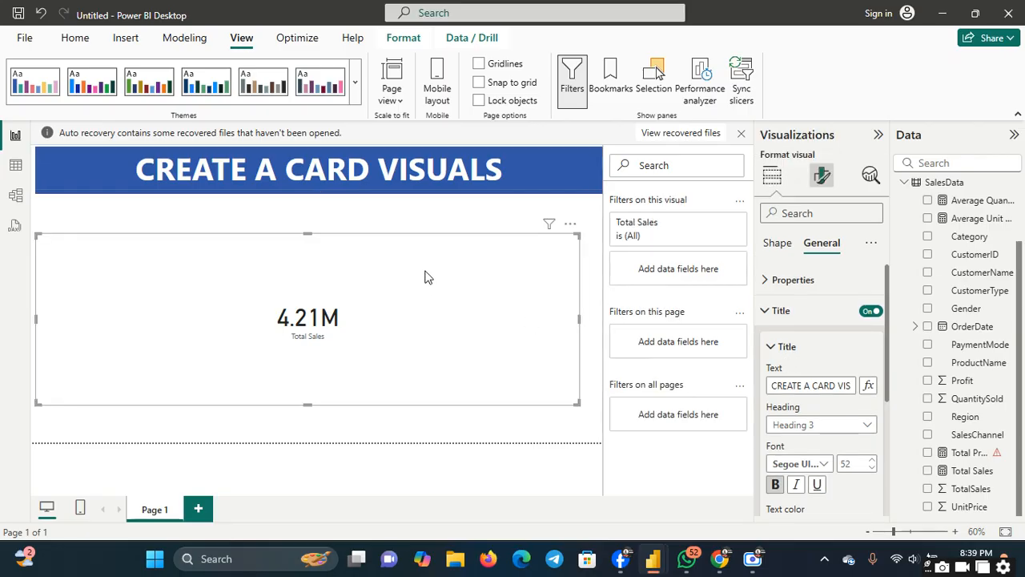
left_click(408, 204)
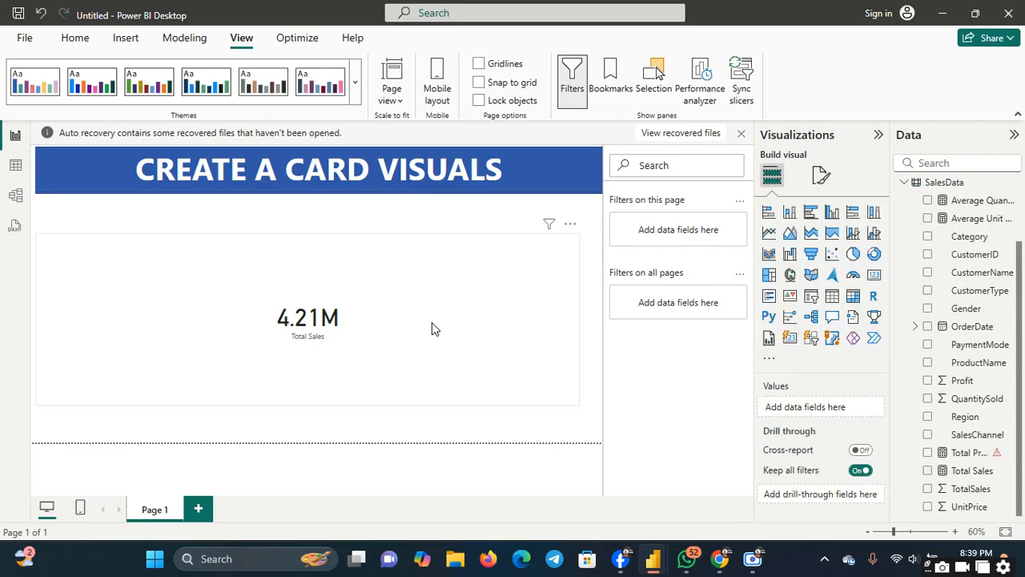
- Switch the card's field from Total Sales to Average Quantity, and replace that with the Average Unit Price measure
left_click(357, 304)
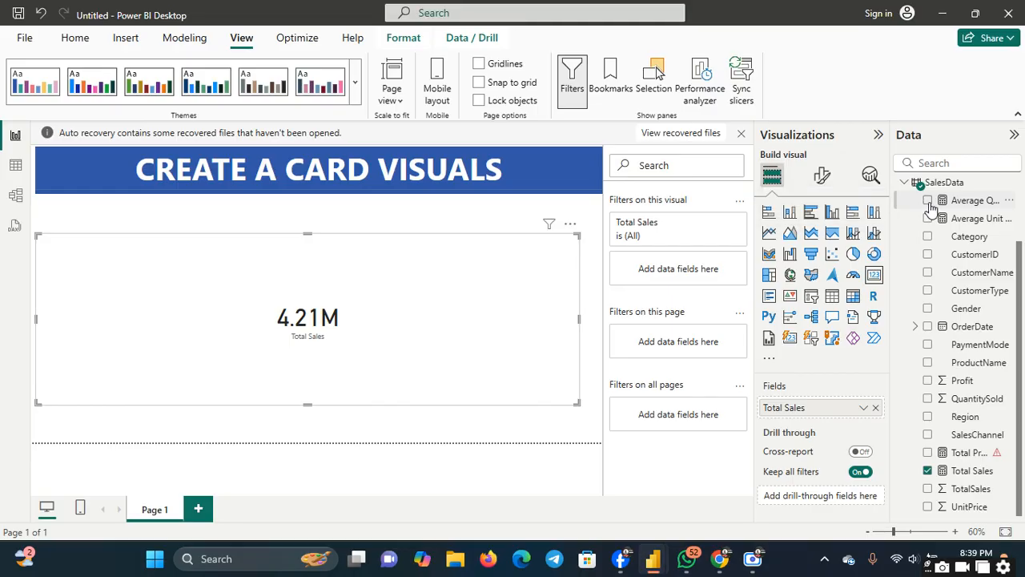
left_click_drag(931, 207, 806, 416)
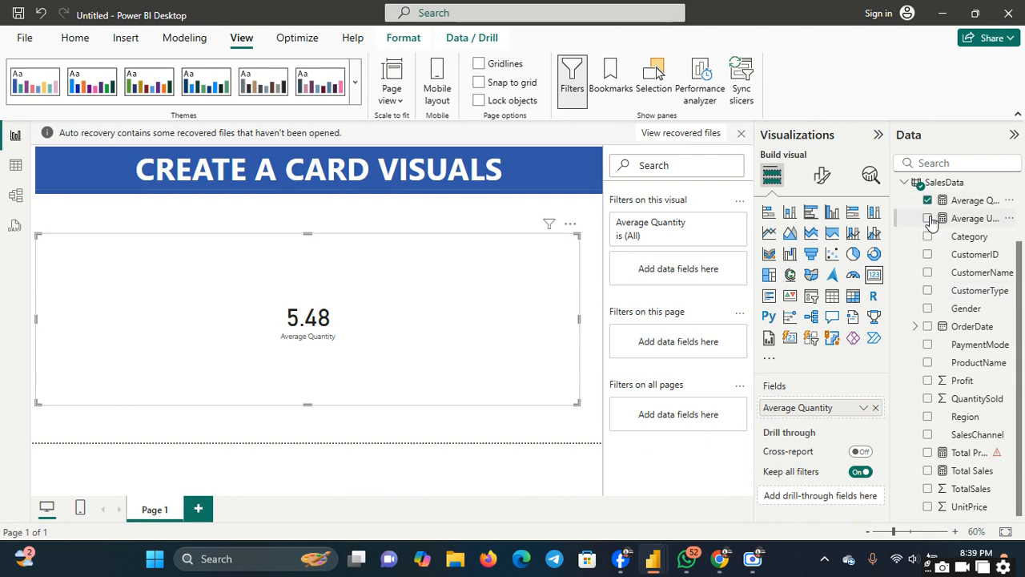
left_click_drag(937, 221, 789, 415)
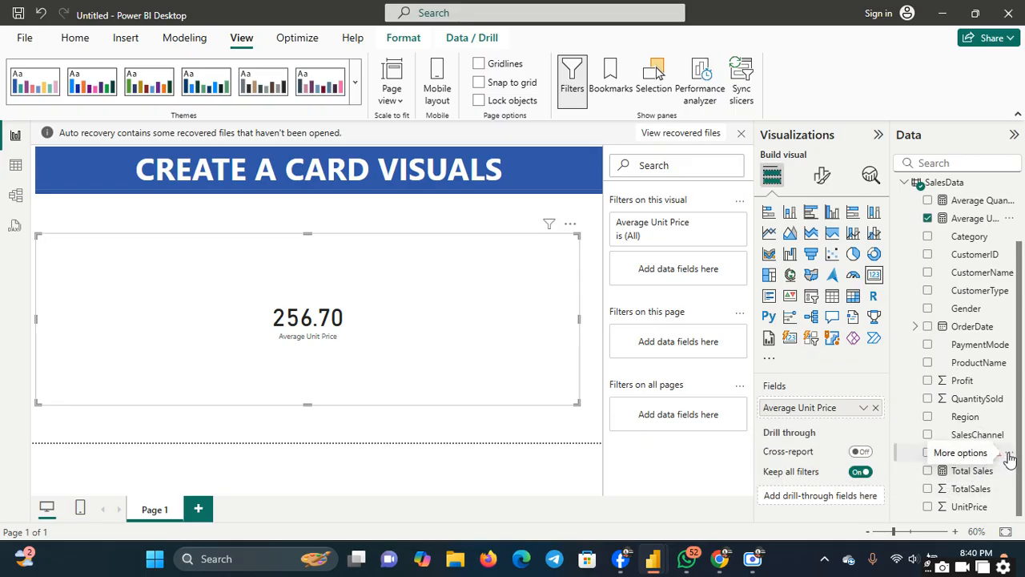
- Delete the faulty Total Profit measure from the SalesData table and confirm the deletion
left_click(1008, 453)
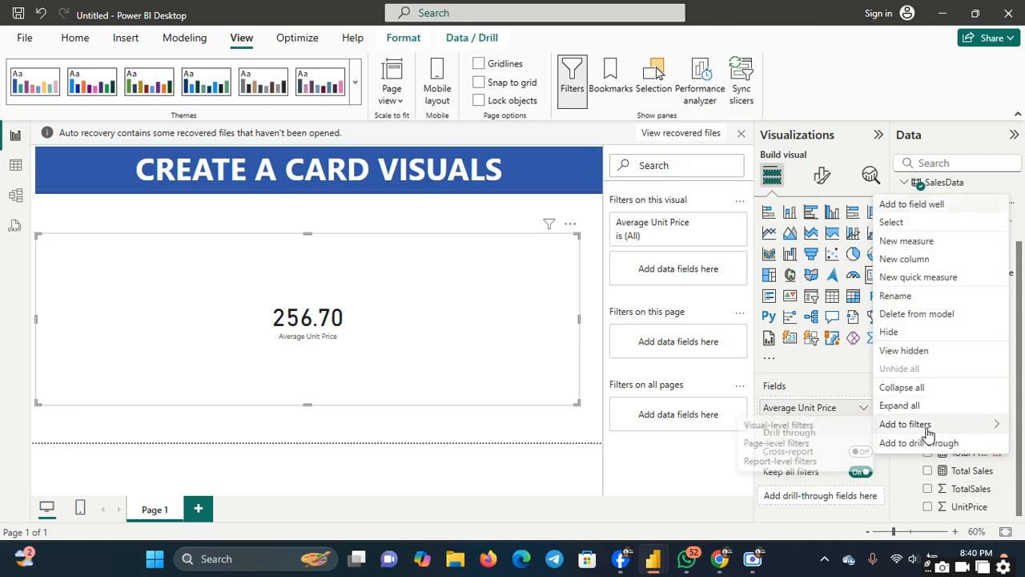
left_click(1010, 469)
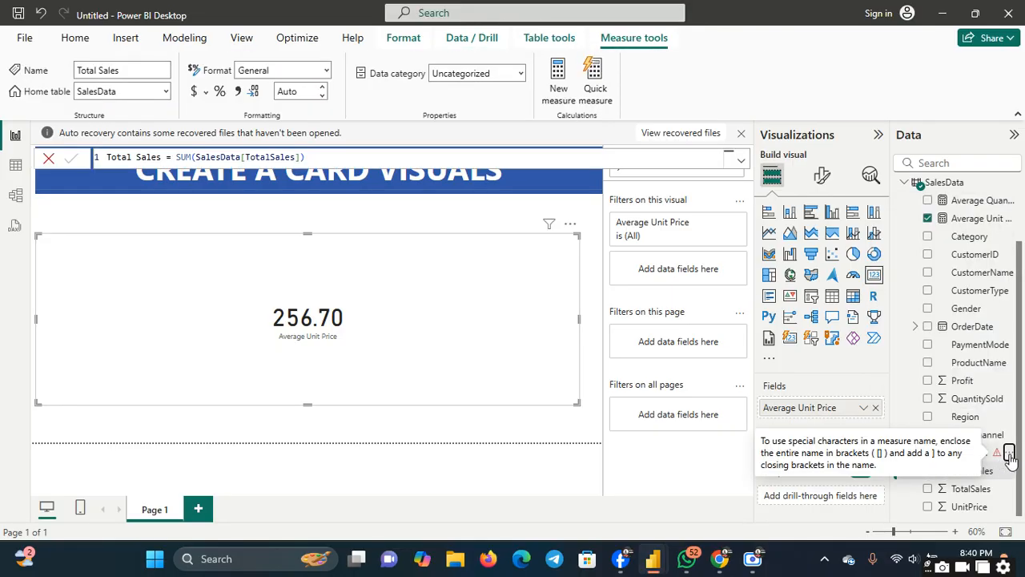
left_click(1009, 454)
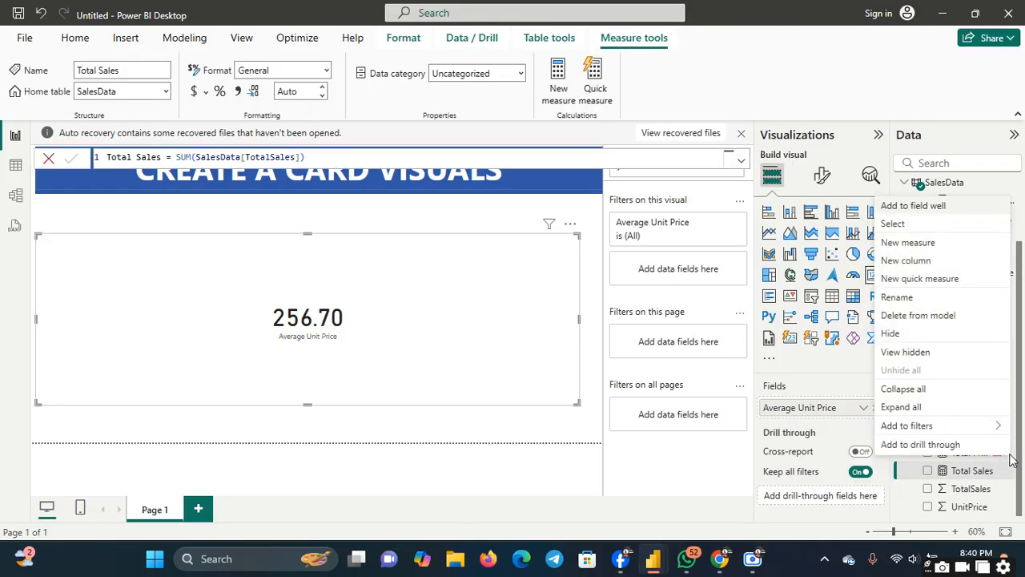
left_click(907, 314)
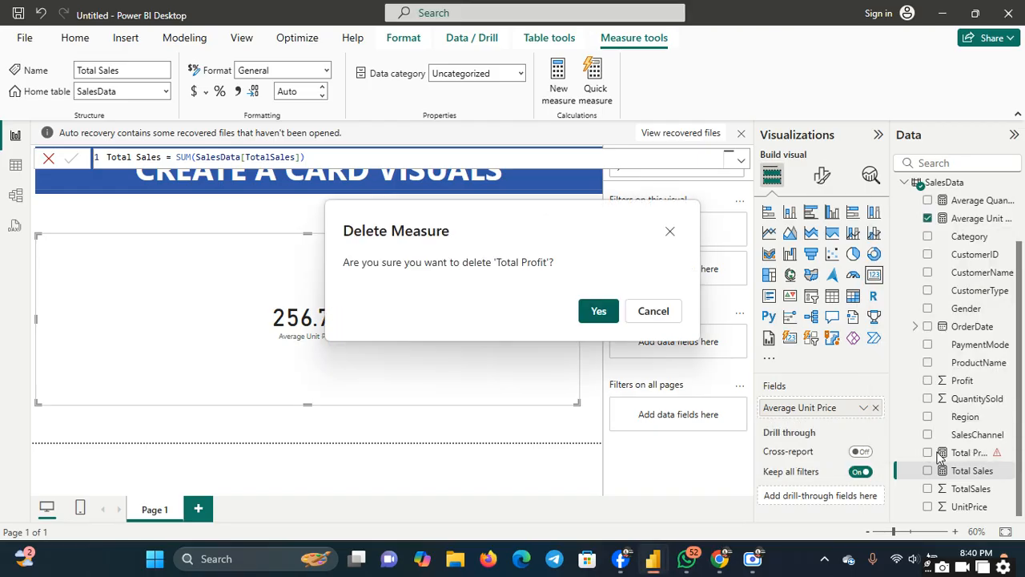
left_click(597, 310)
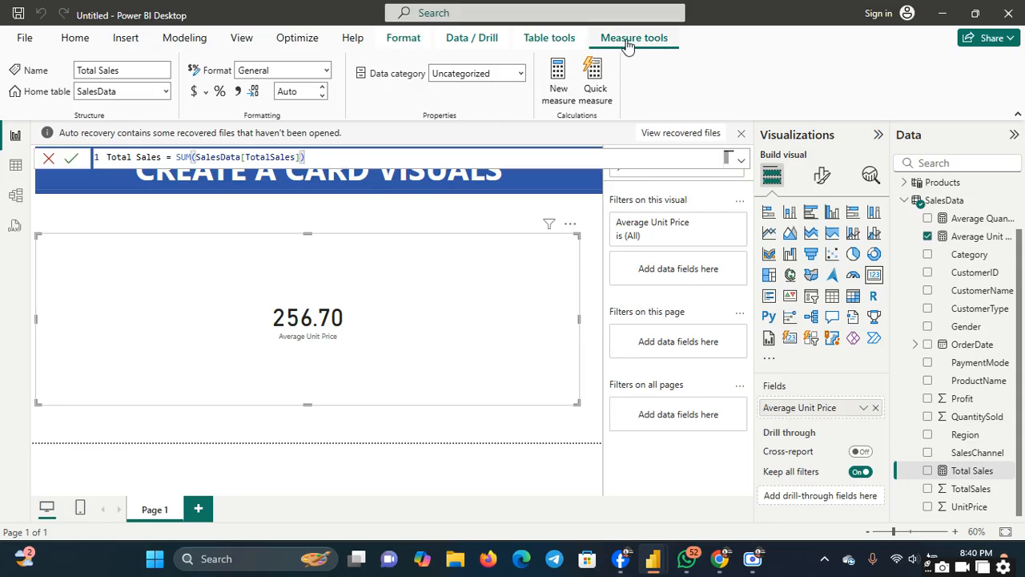
- Create a new measure in SalesData with the formula Total Profit = sum(SalesData[Profit])
left_click(566, 72)
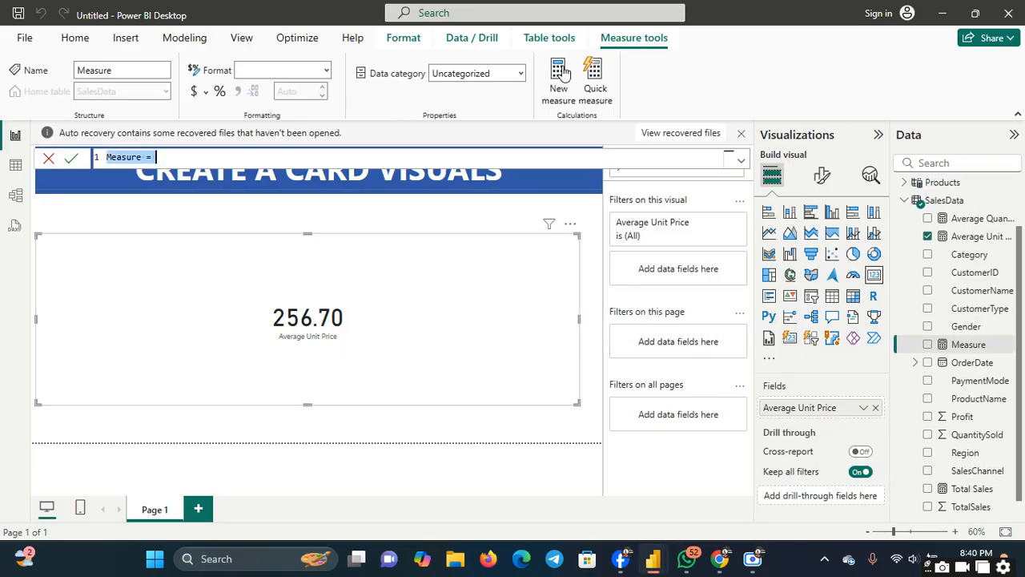
key("BackSpace")
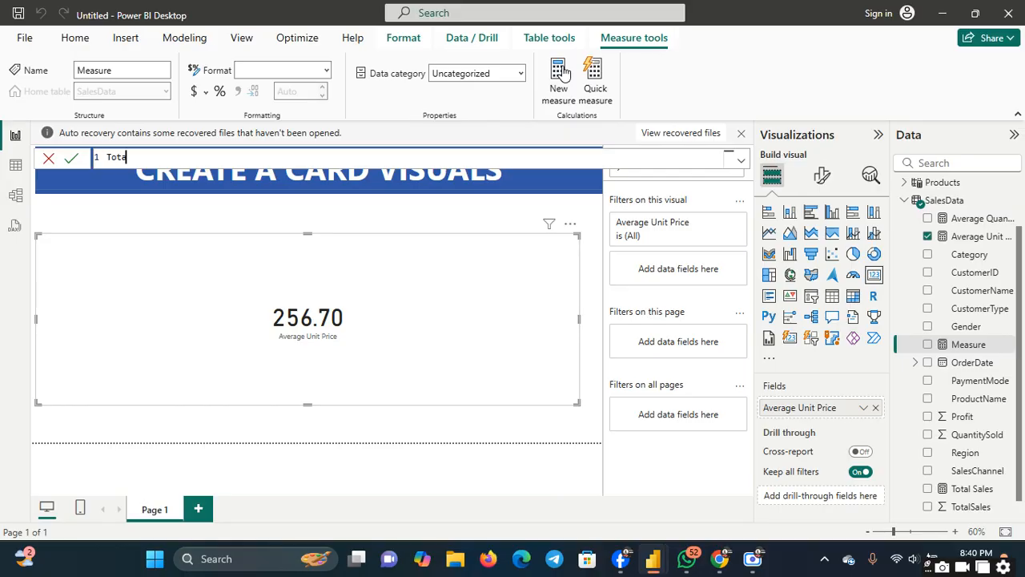
type("Profit=")
type("sum")
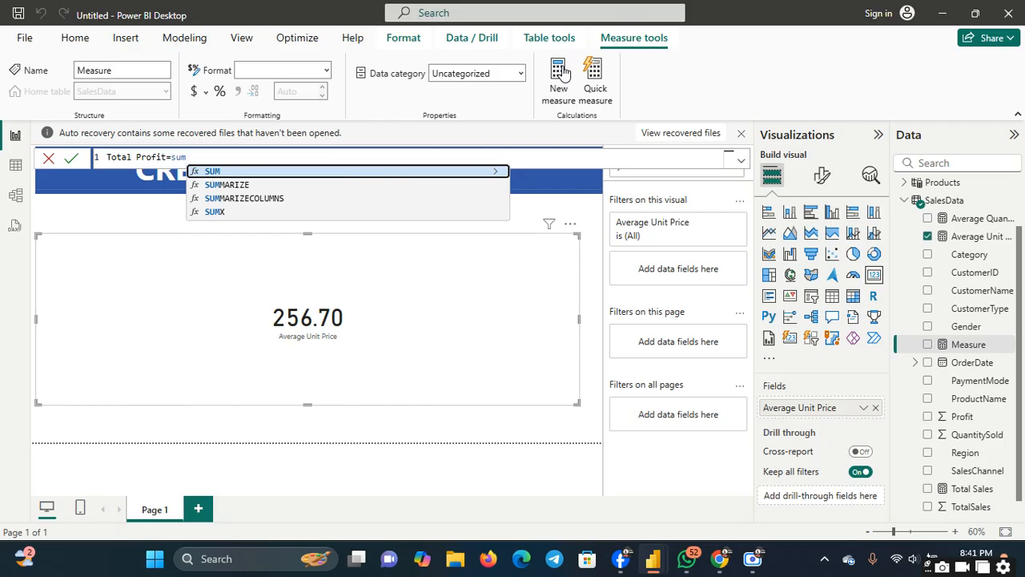
type("(Sae")
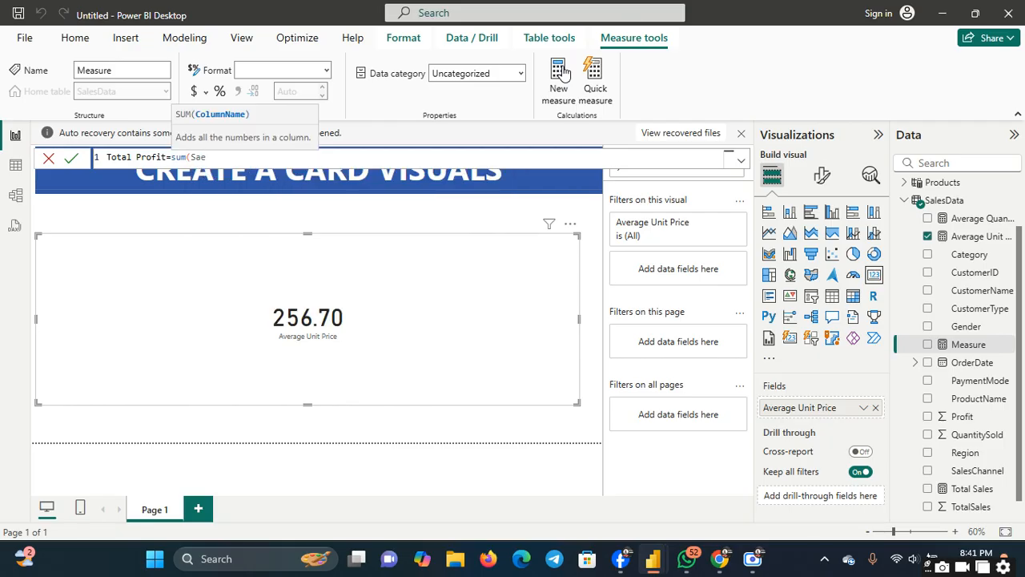
key("BackSpace")
type("le")
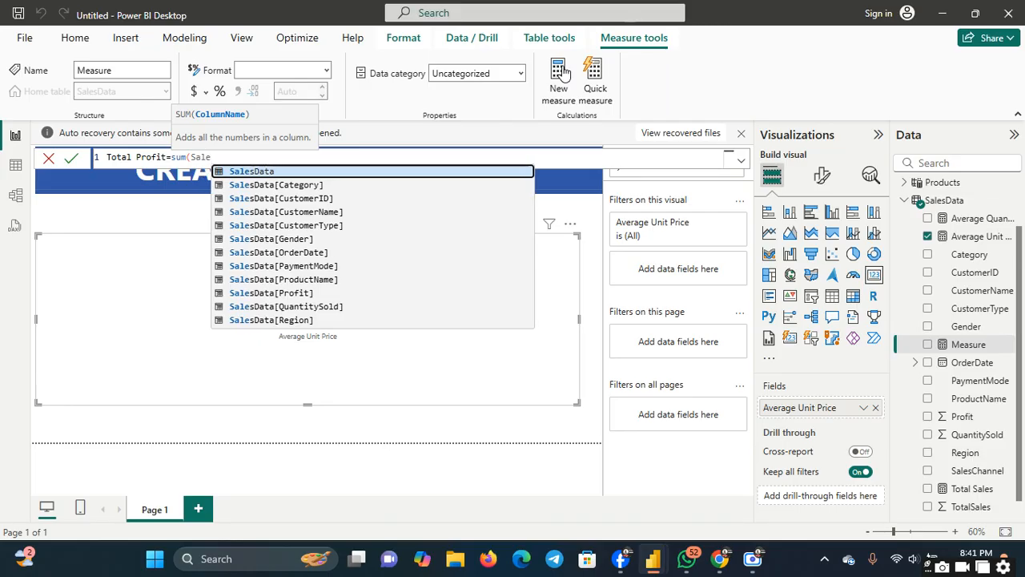
type("sData")
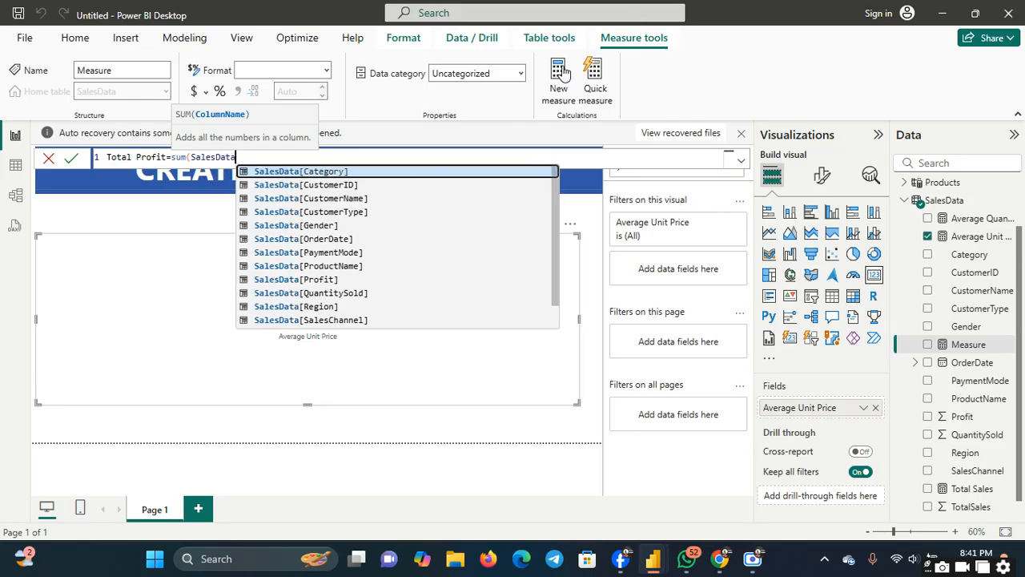
type("[")
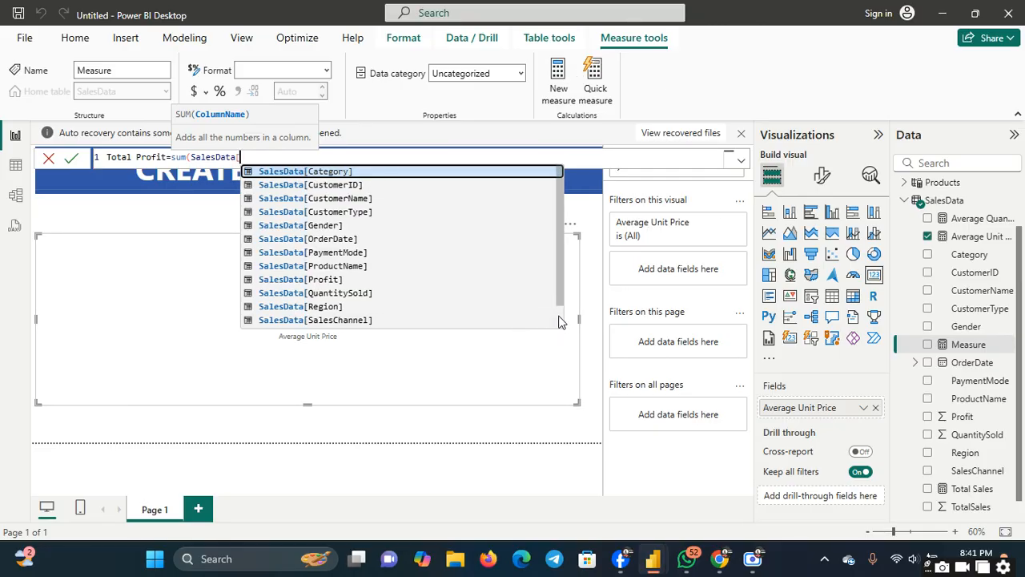
scroll(559, 321, "down", 1)
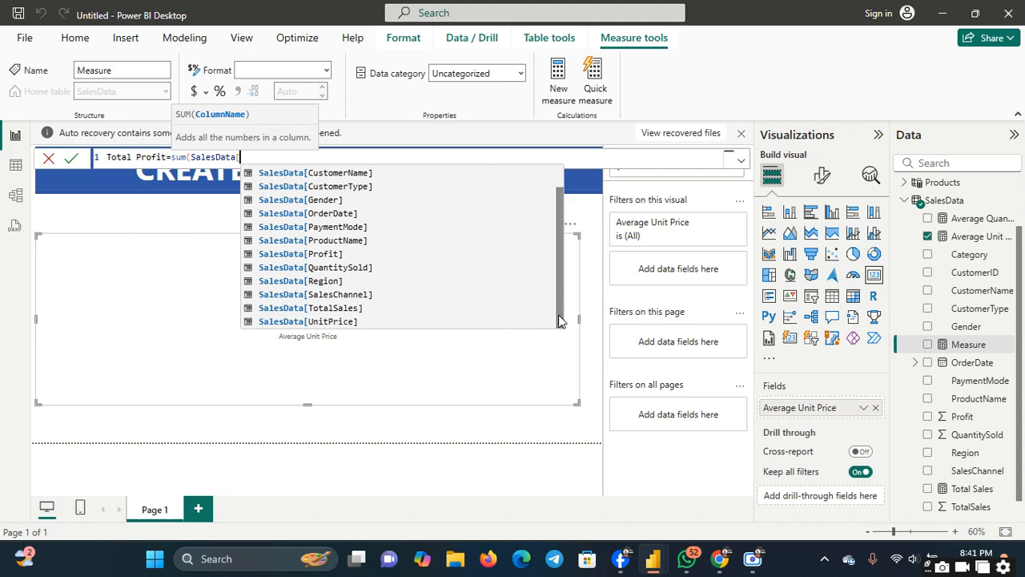
left_click(346, 256)
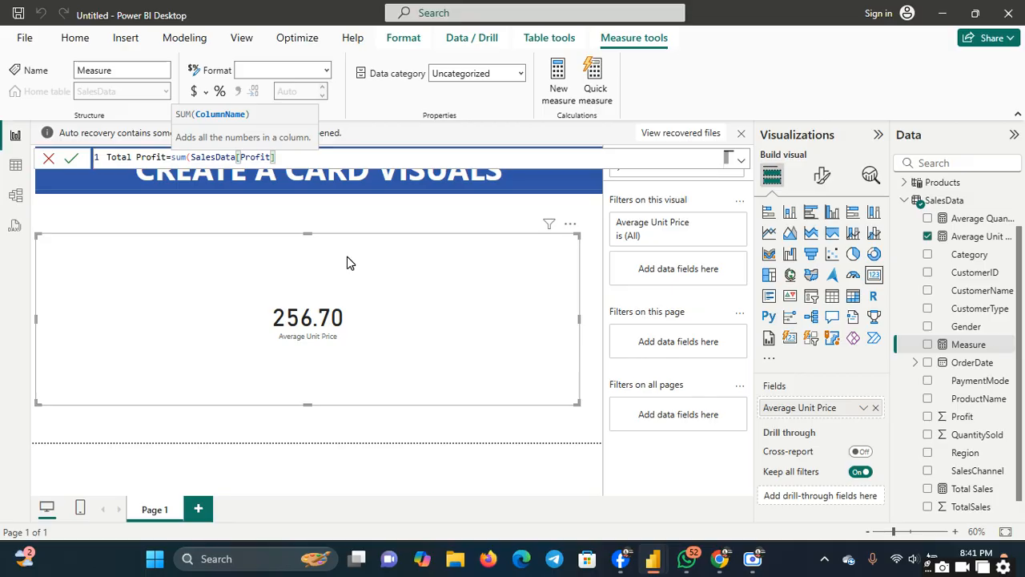
type(")")
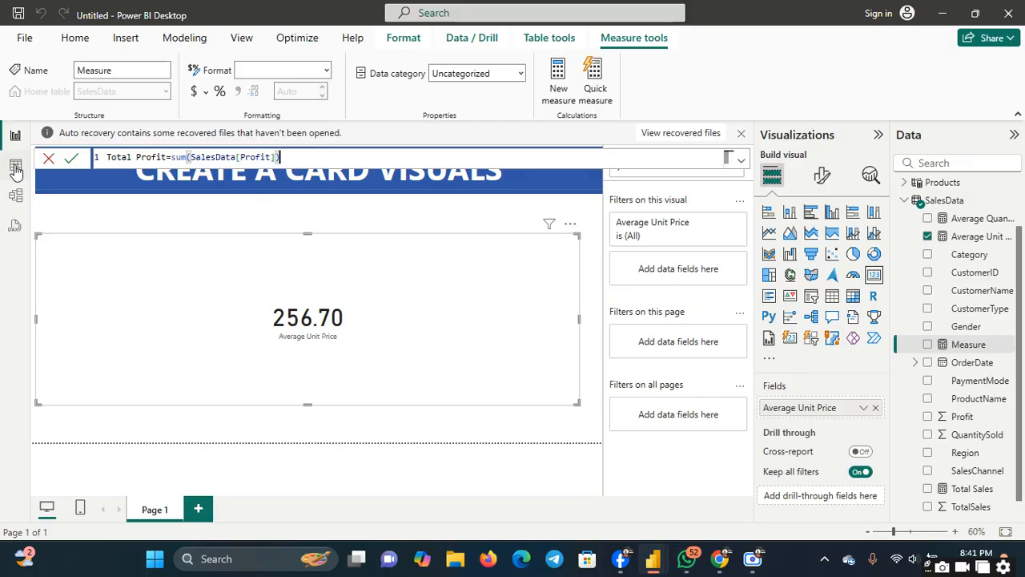
left_click(71, 159)
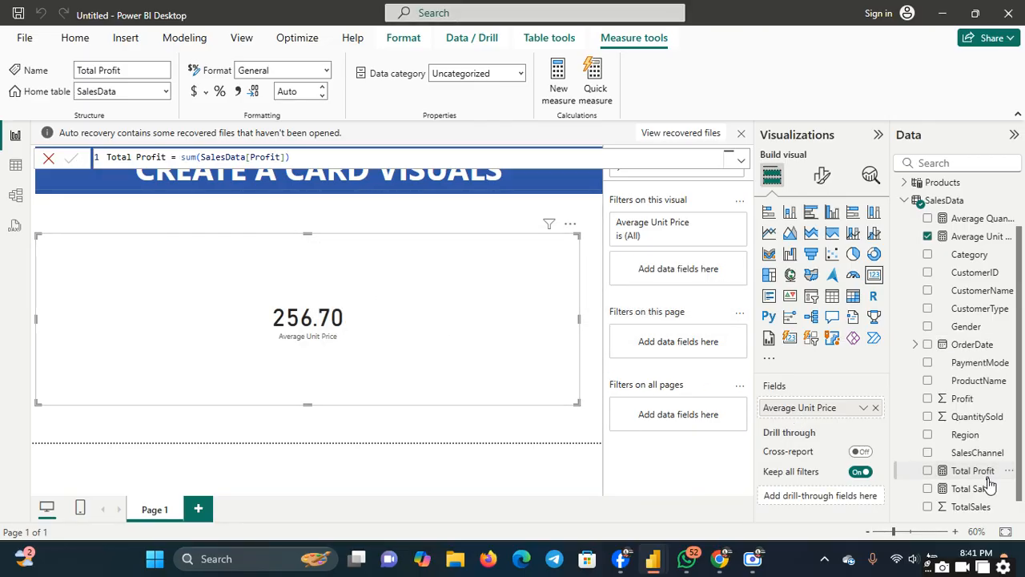
- Close the formula editor and replace the card's Average Unit Price field with the Total Profit measure
left_click(50, 163)
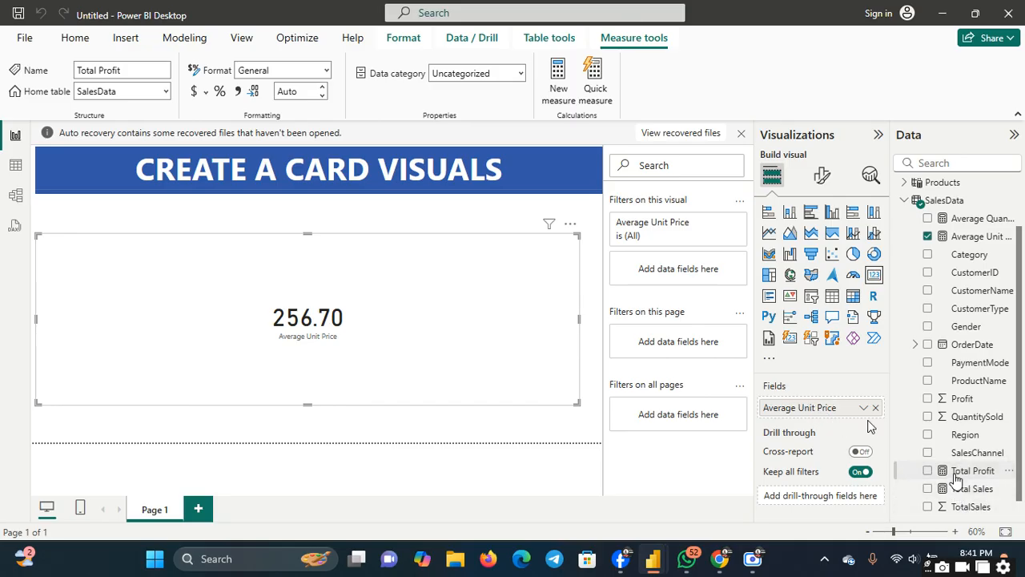
left_click_drag(955, 478, 825, 407)
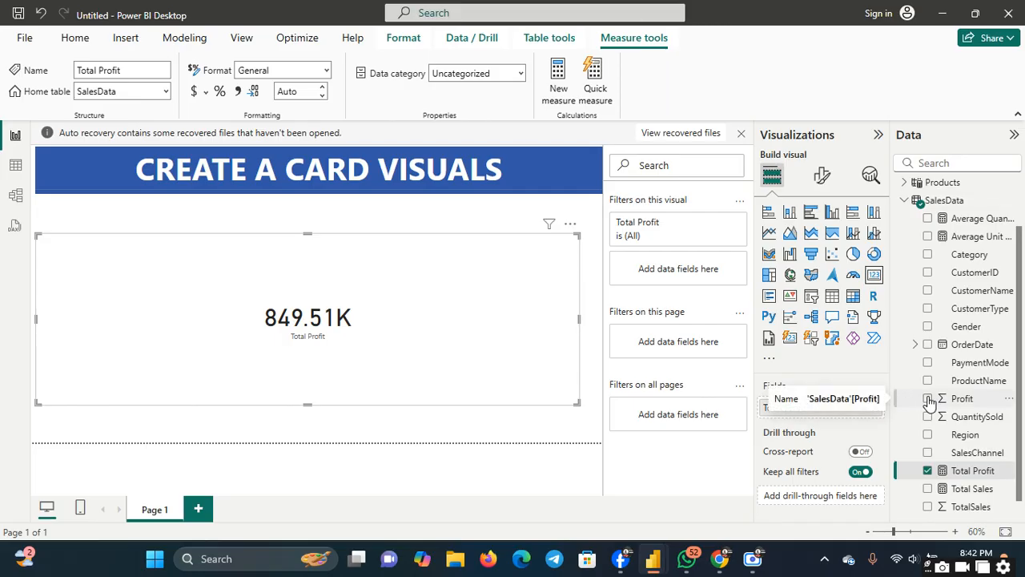
- Swap the card's field to the Profit column, remove it, and put the Total Profit measure back
left_click_drag(941, 404, 831, 409)
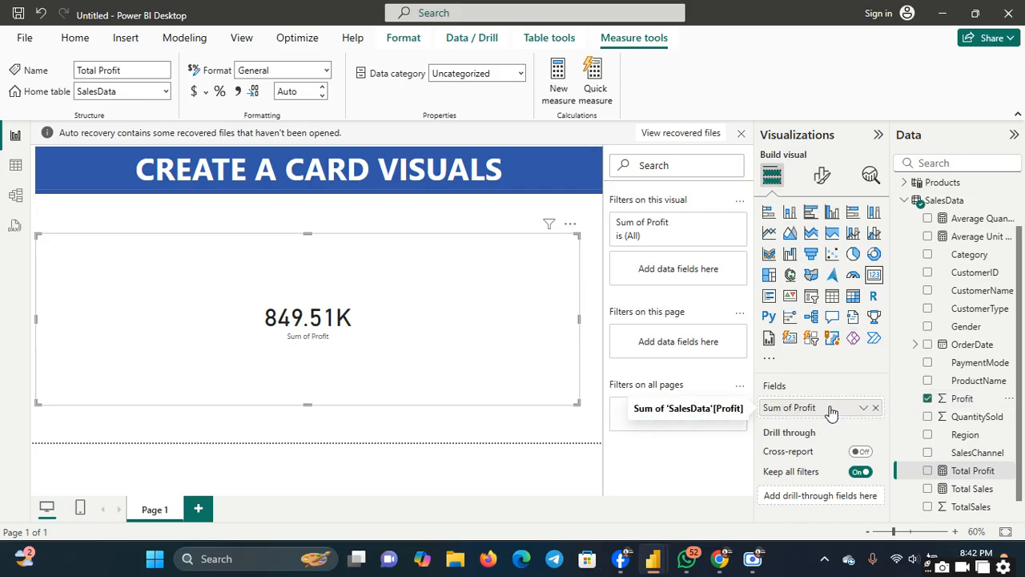
left_click(876, 408)
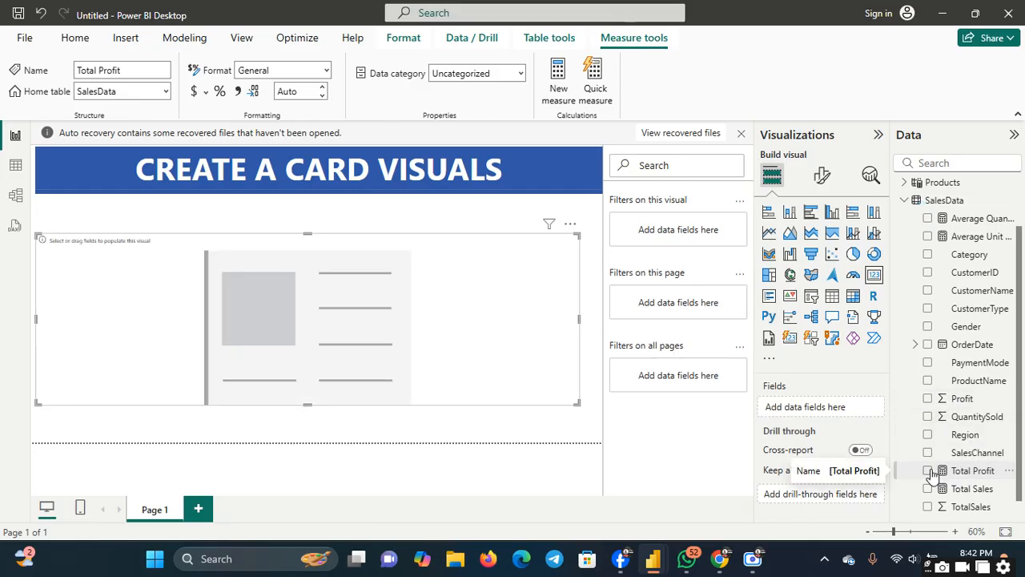
left_click_drag(931, 472, 810, 408)
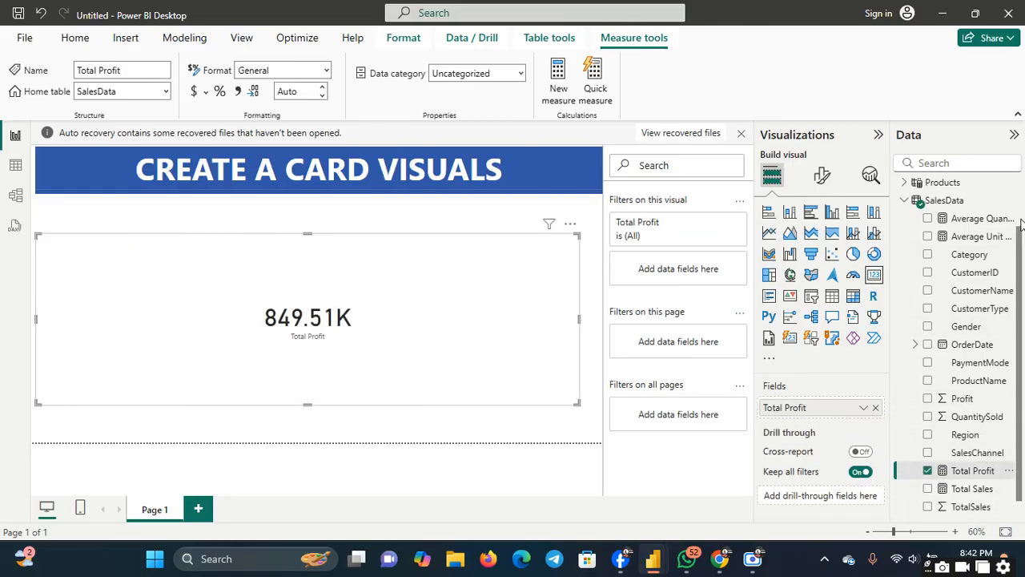
- Try blue as the color of the card's callout value, and change it to black
scroll(1020, 224, "up", 2)
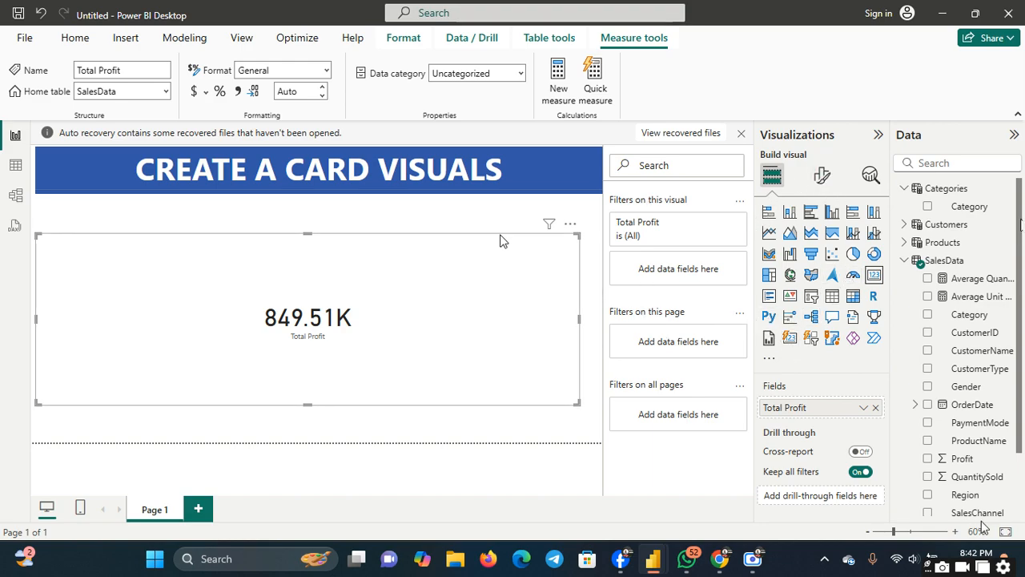
left_click(822, 175)
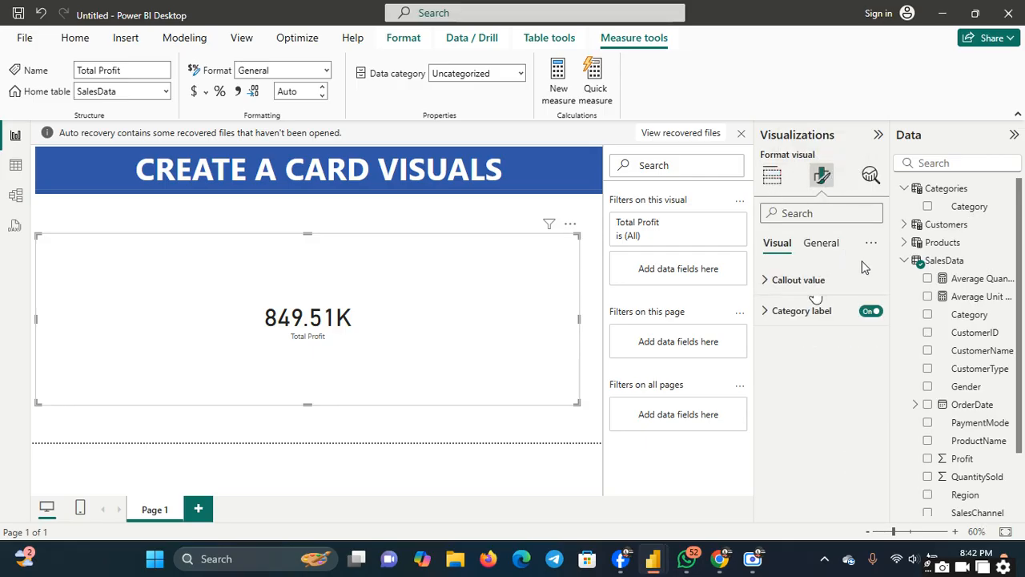
left_click(780, 281)
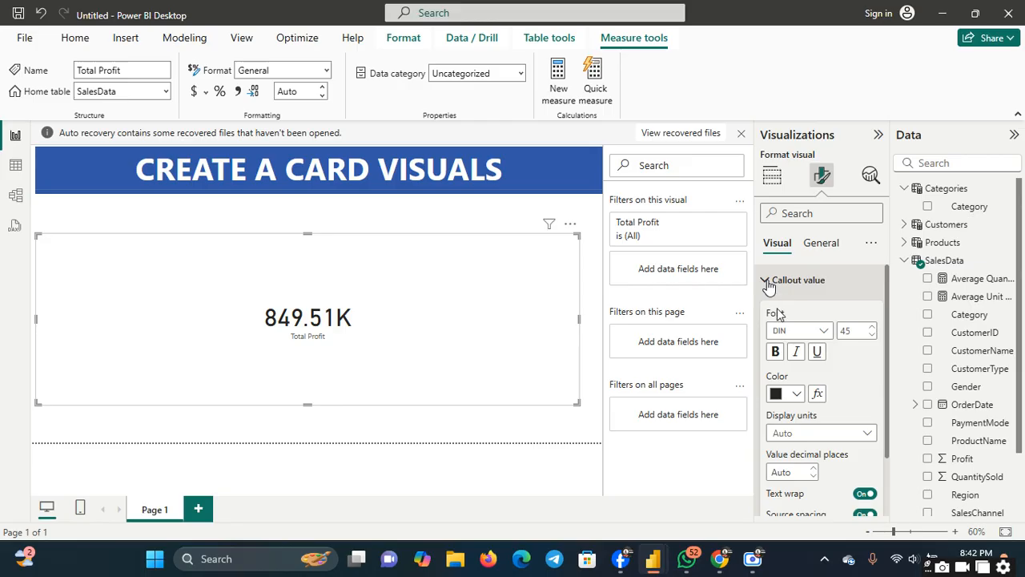
left_click(797, 394)
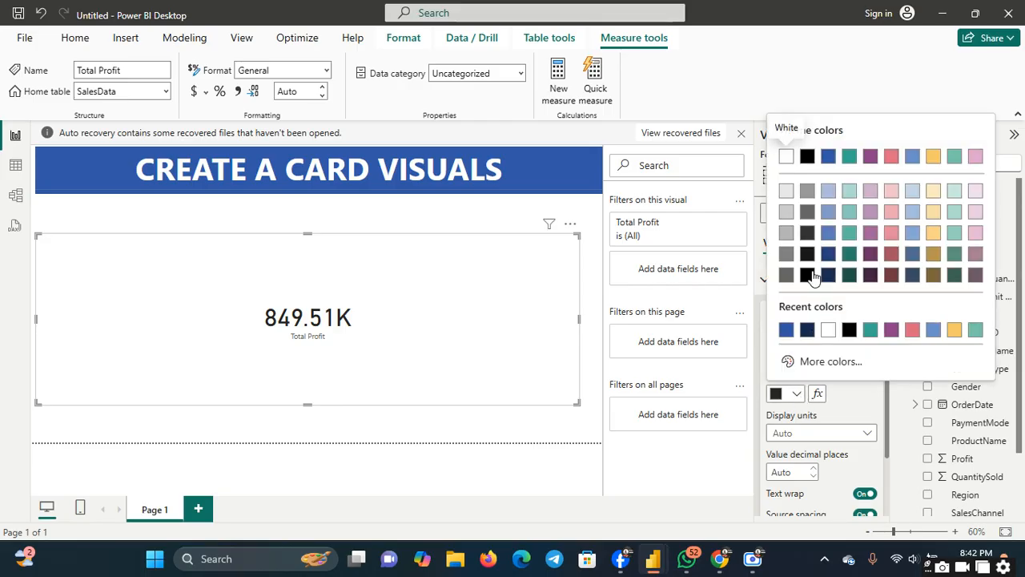
left_click(787, 331)
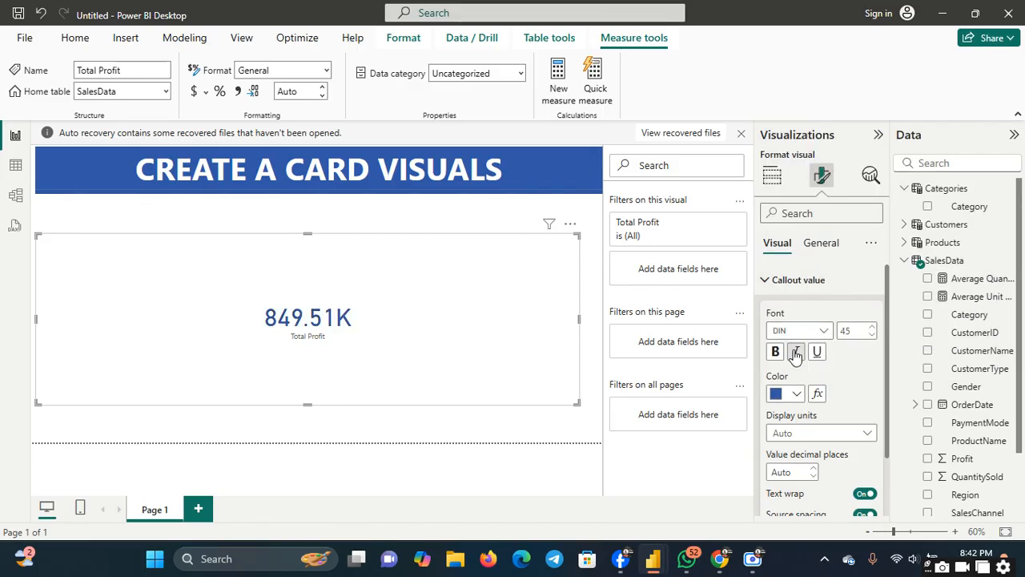
left_click(798, 395)
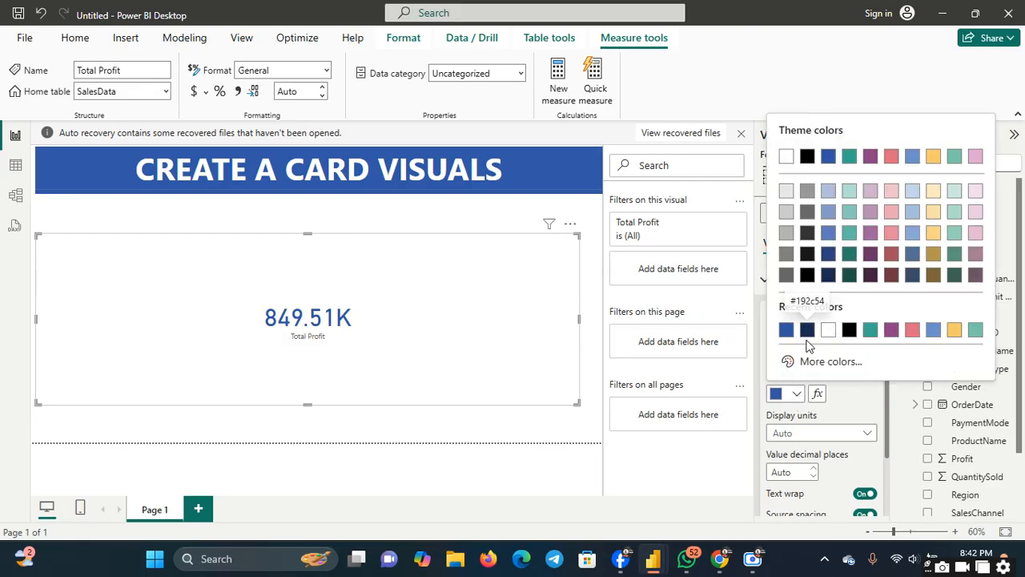
left_click(849, 329)
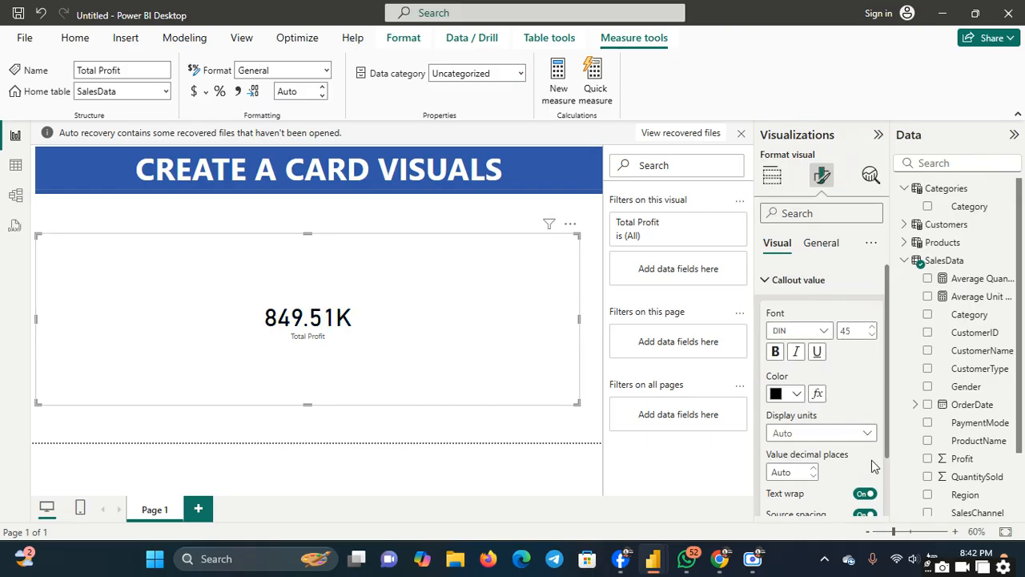
- Make the card's callout value bold with 1 decimal place, and return to the visual's build options
scroll(883, 468, "down", 2)
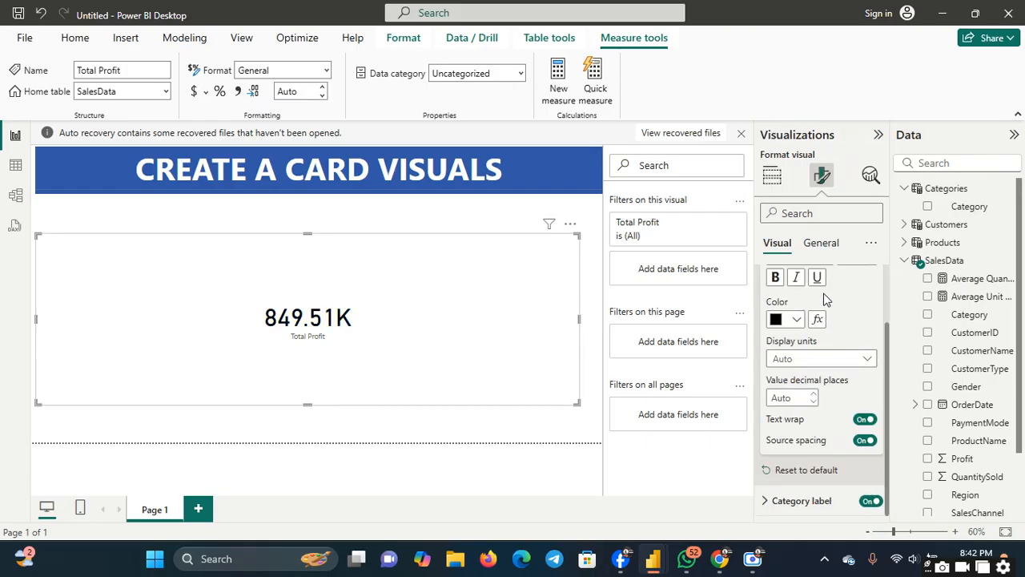
left_click(776, 277)
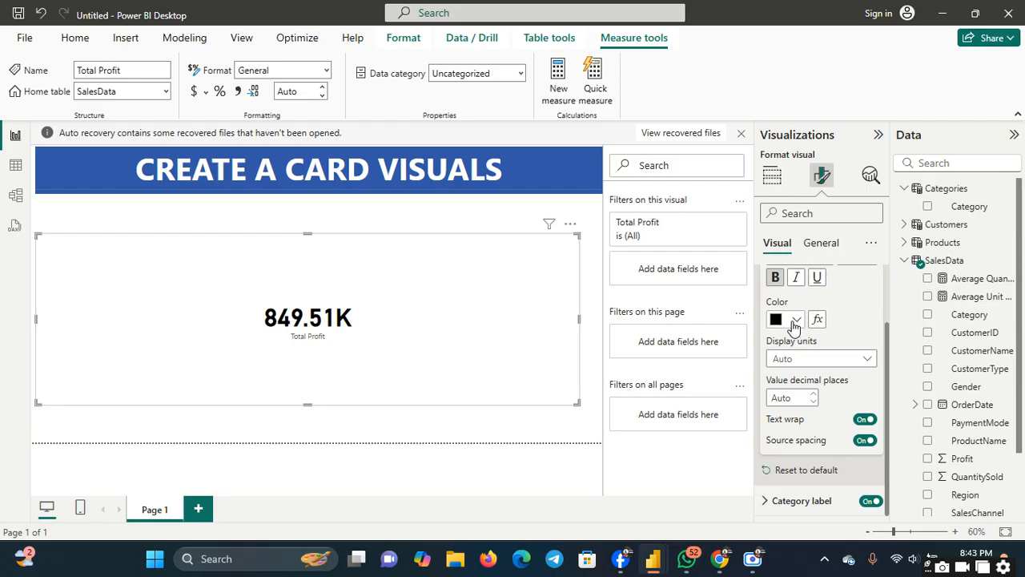
left_click(866, 361)
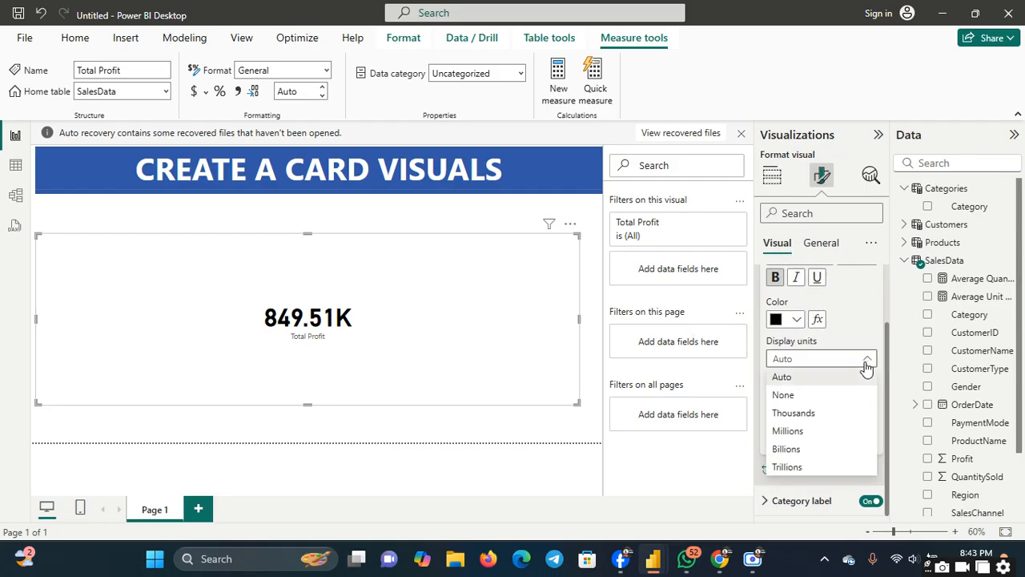
left_click(854, 305)
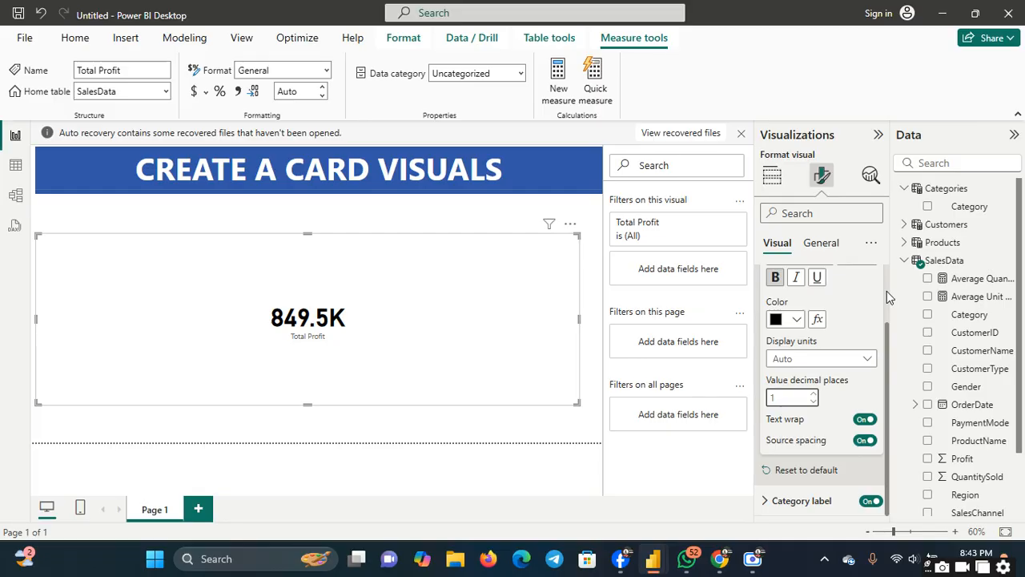
scroll(887, 291, "up", 1)
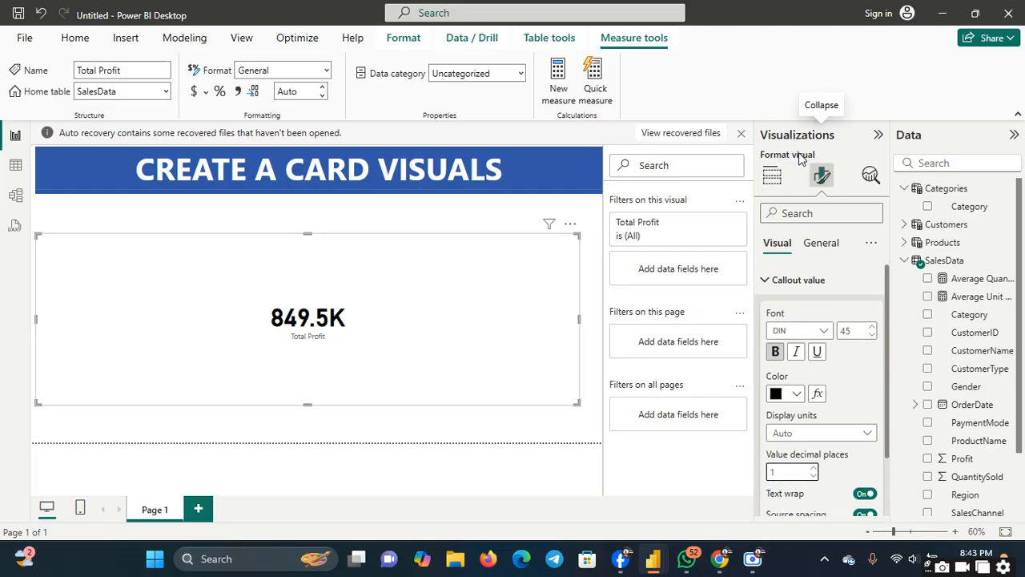
left_click(770, 176)
left_click(768, 177)
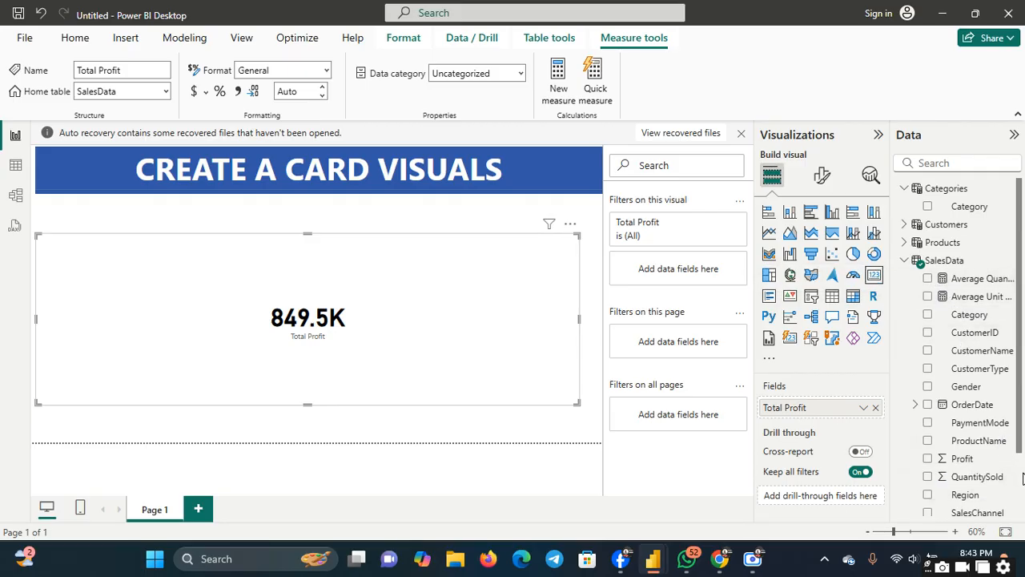
- Try the Total Sales measure and the TotalSales column in the card, and restore Total Profit as its field
scroll(1022, 478, "down", 3)
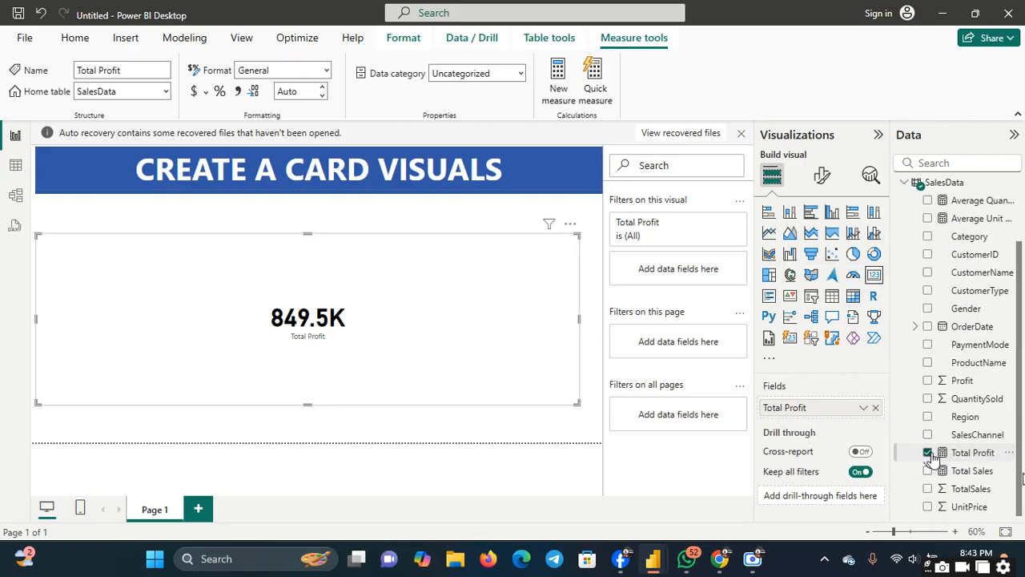
left_click_drag(941, 453, 799, 408)
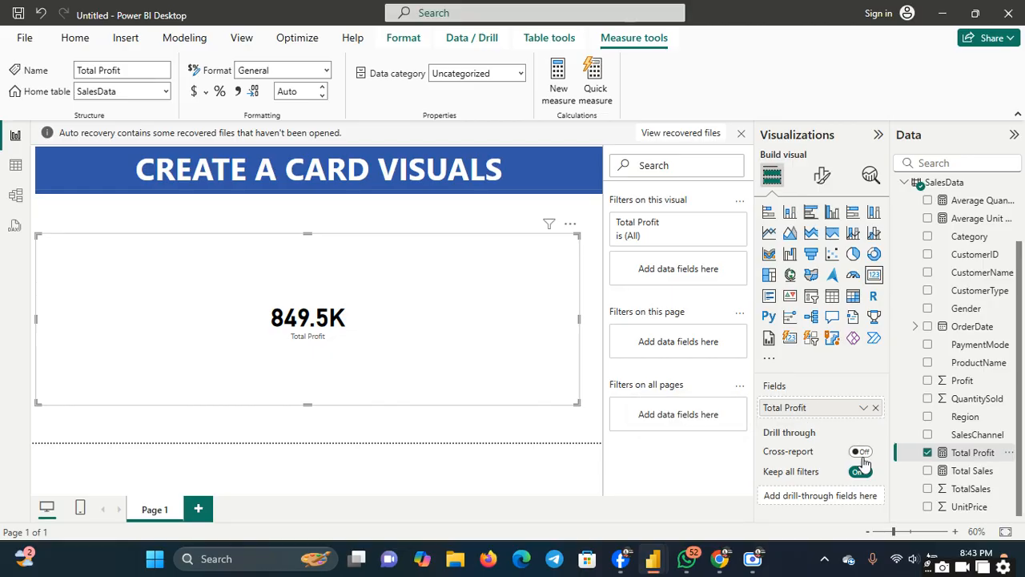
left_click_drag(972, 472, 833, 423)
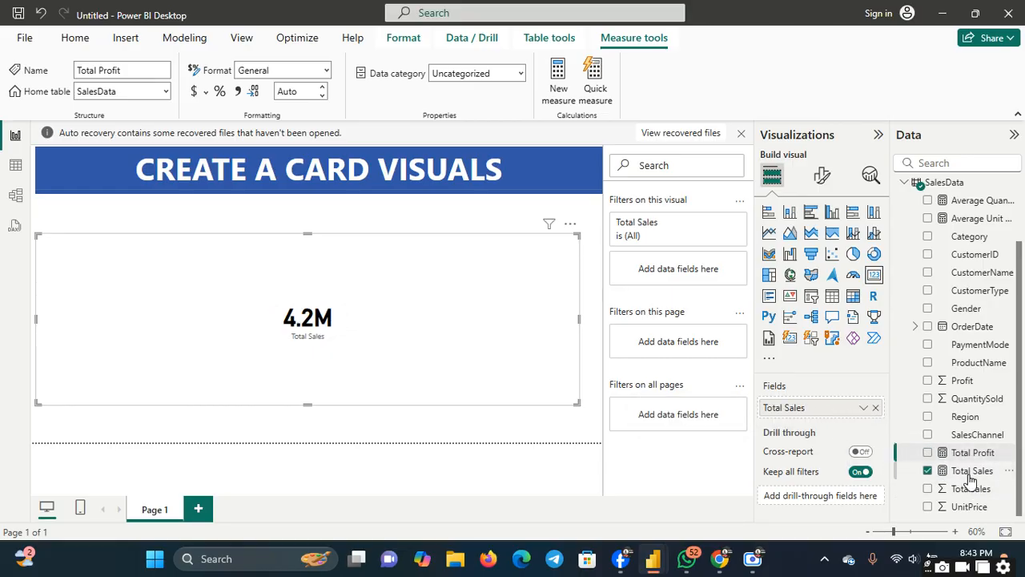
left_click_drag(971, 478, 835, 424)
left_click_drag(970, 493, 845, 418)
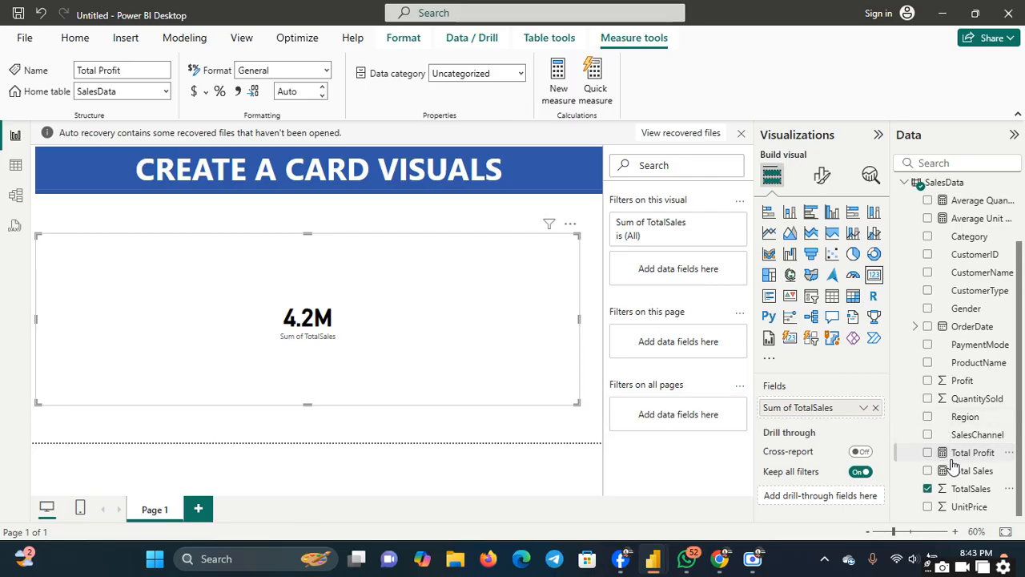
left_click_drag(952, 459, 792, 418)
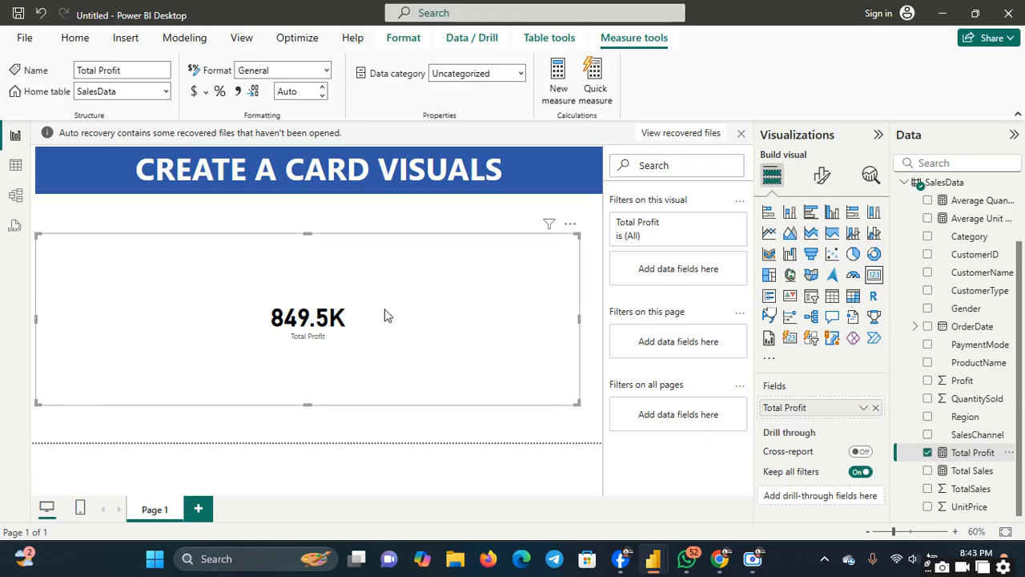
- Shrink the Total Profit card at the page's left edge below the banner and place a copy beside it showing Total Sales
left_click_drag(581, 328, 422, 286)
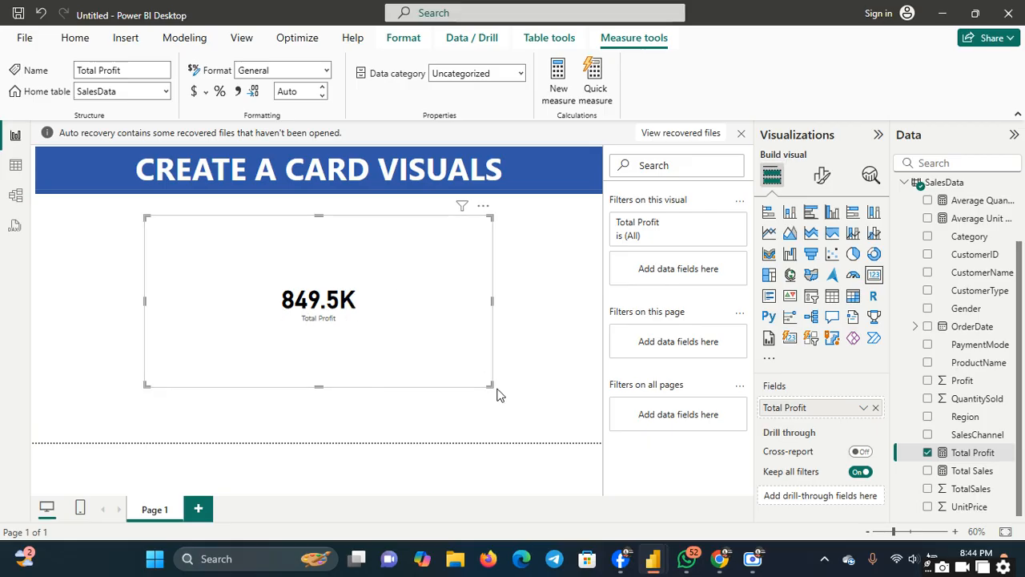
left_click_drag(491, 385, 108, 225)
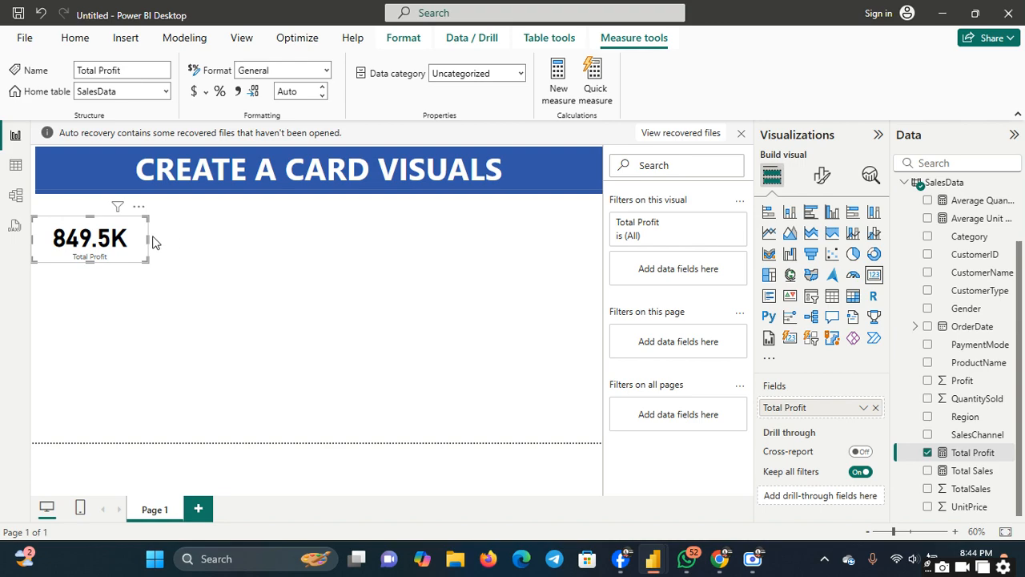
left_click_drag(135, 238, 267, 237)
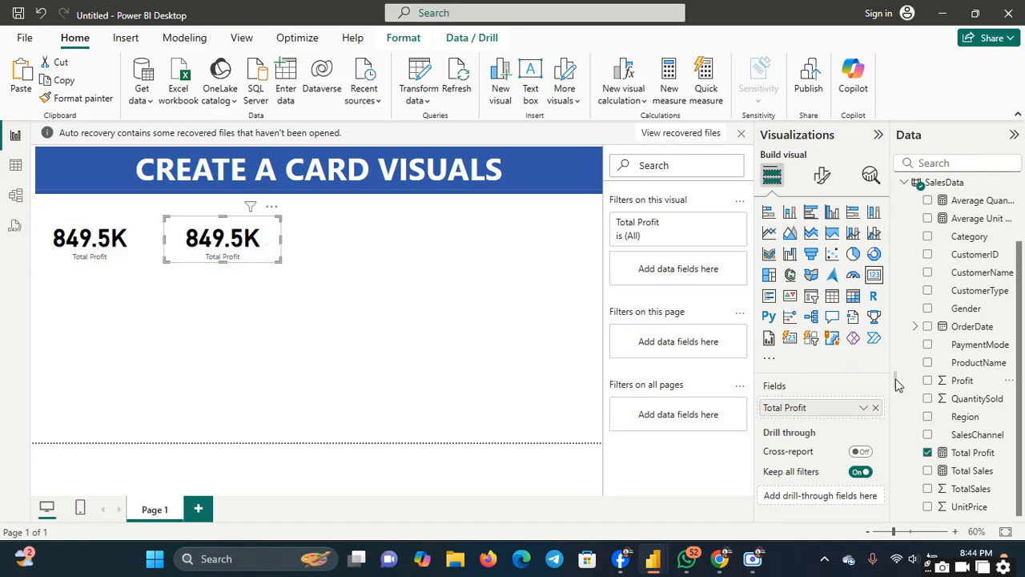
left_click_drag(944, 474, 805, 418)
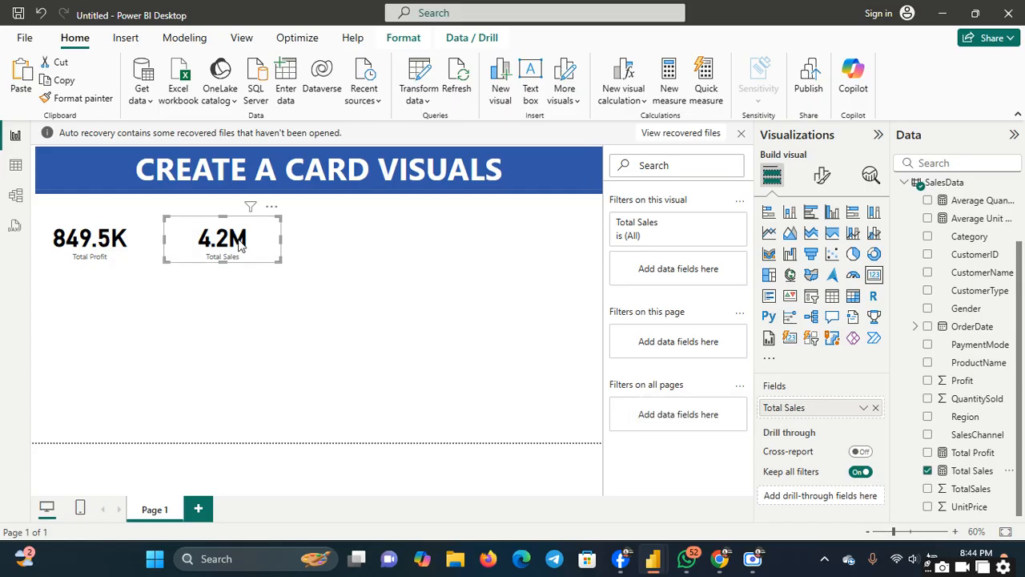
- Add a third card in line with the Total Sales card and set its field to Average Unit Price
key("ctrl+v")
left_click_drag(241, 244, 366, 241)
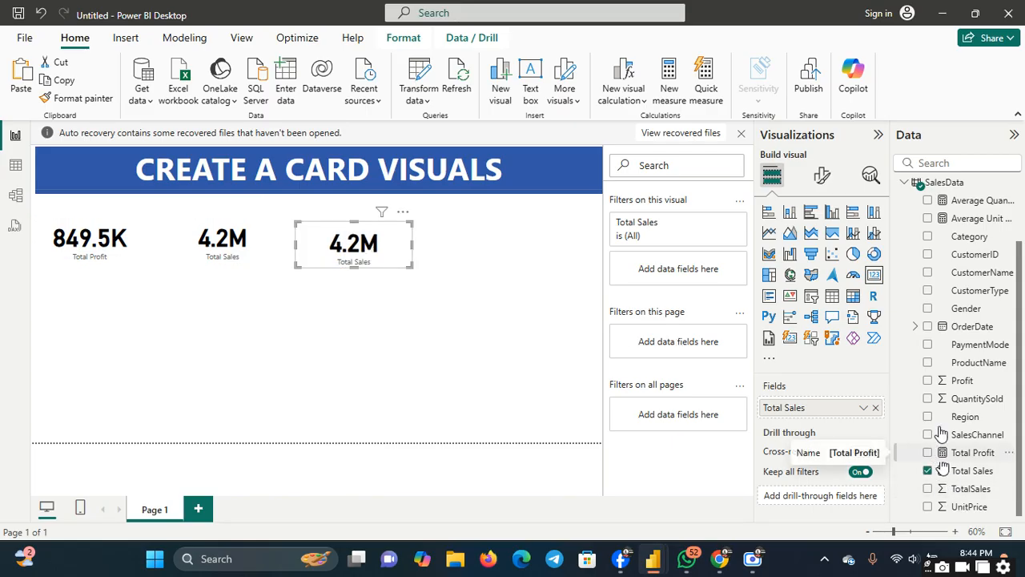
left_click_drag(934, 226, 809, 410)
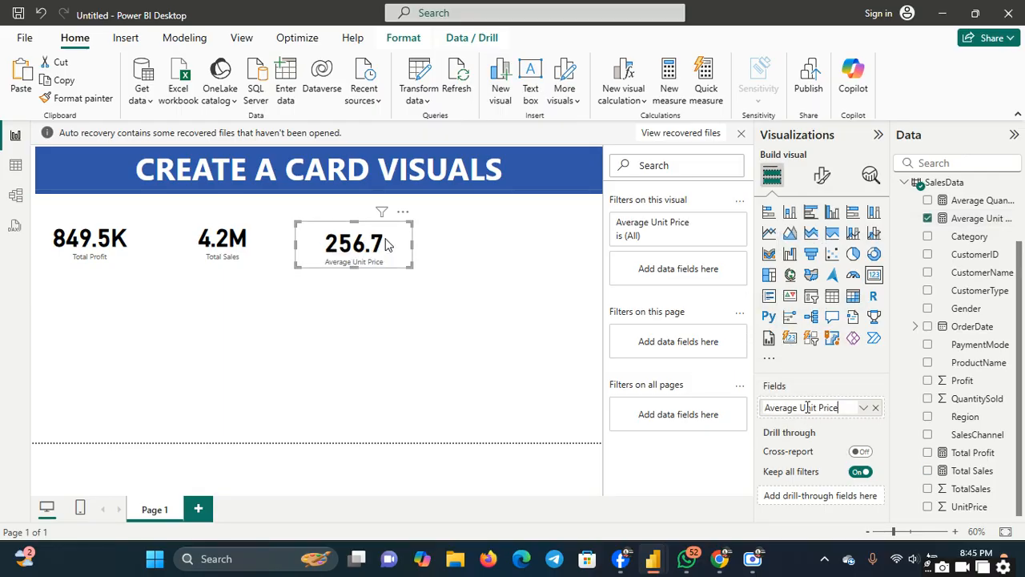
mouse_move(386, 244)
left_mouse_down()
mouse_move(490, 239)
mouse_move(378, 238)
left_mouse_up()
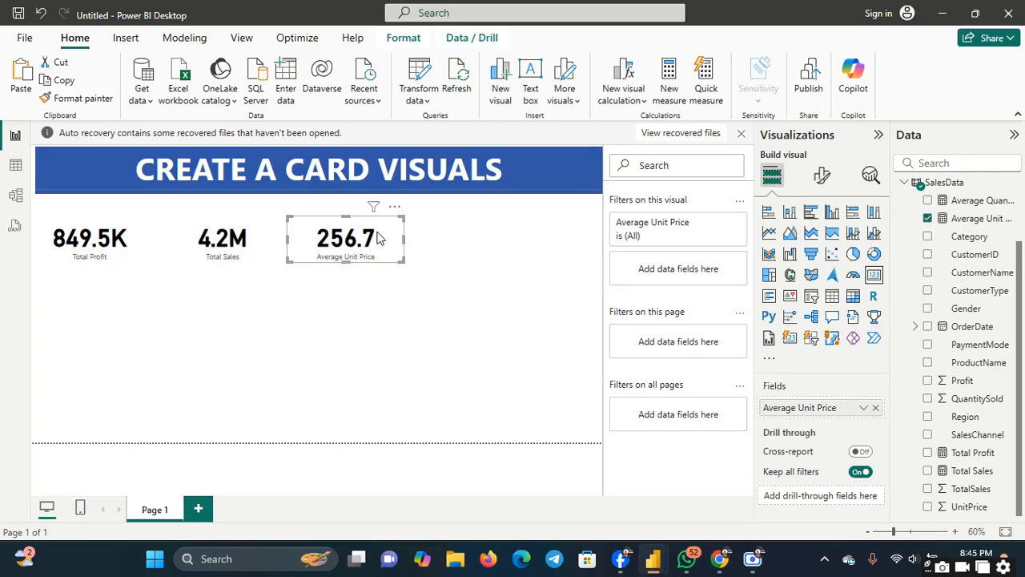
- Duplicate the Average Unit Price card as a fourth card in the row and set its field to Average Quantity
key("ctrl+c")
key("ctrl+v")
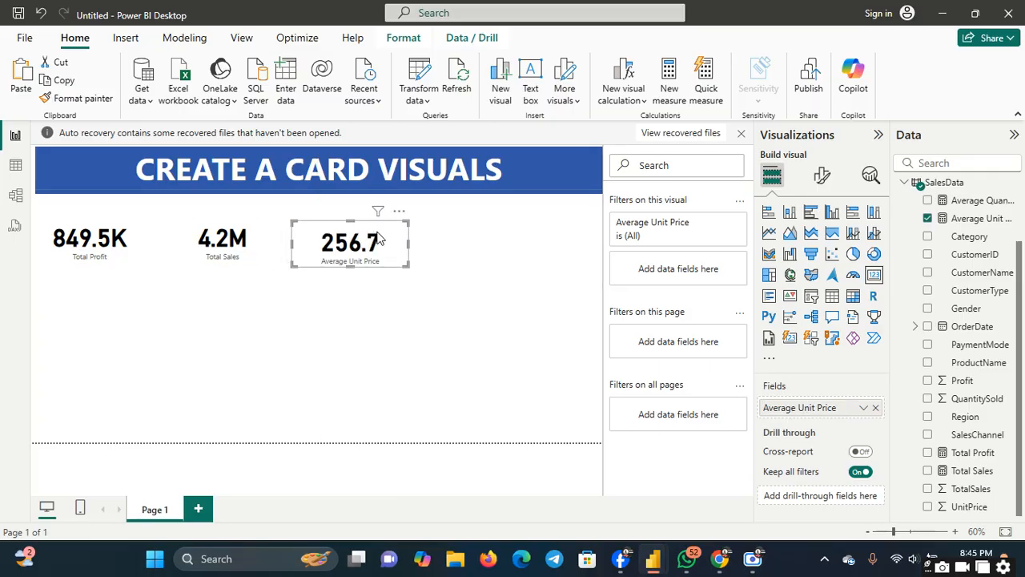
left_click_drag(379, 238, 526, 233)
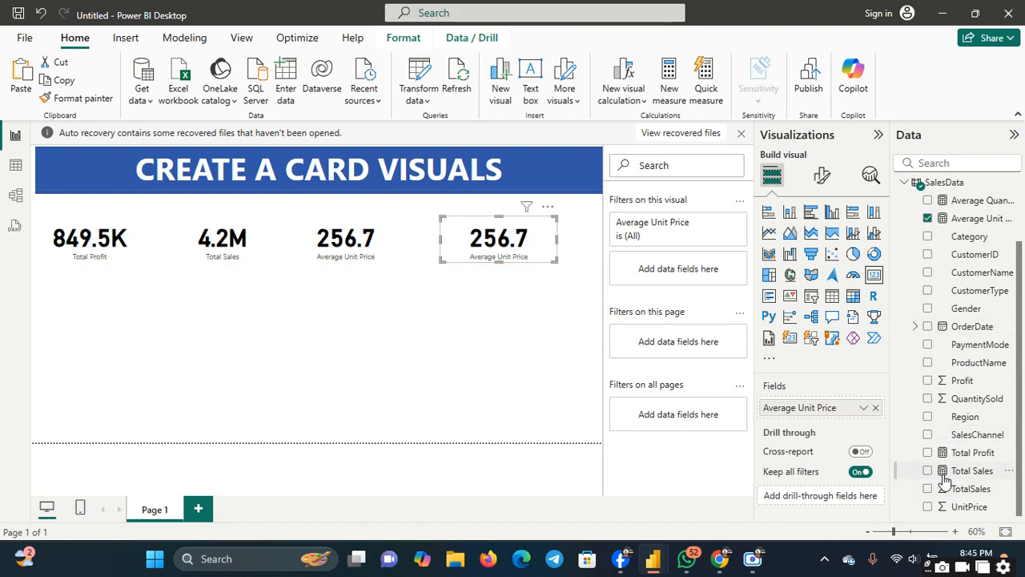
left_click_drag(929, 200, 821, 420)
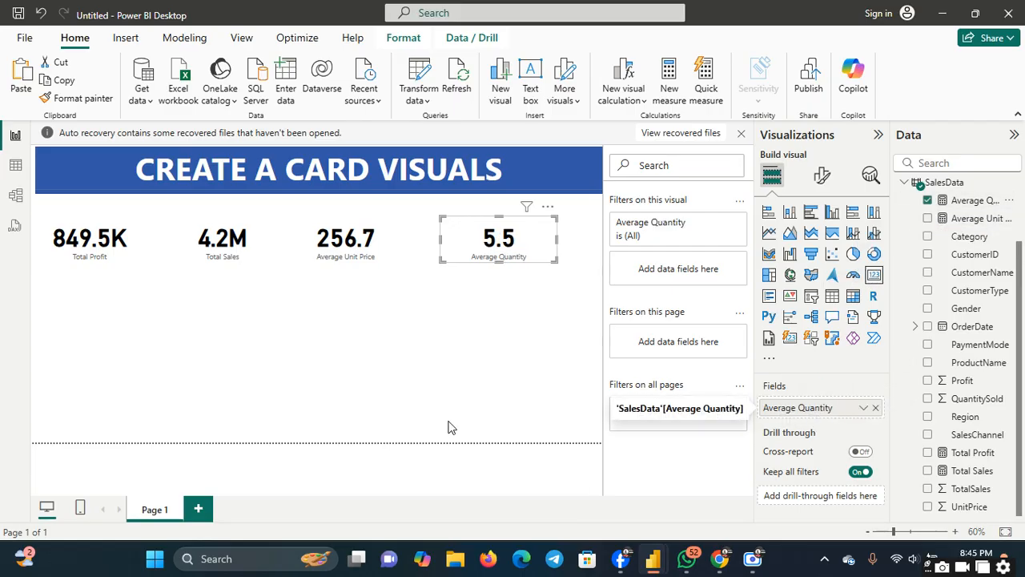
left_click(348, 316)
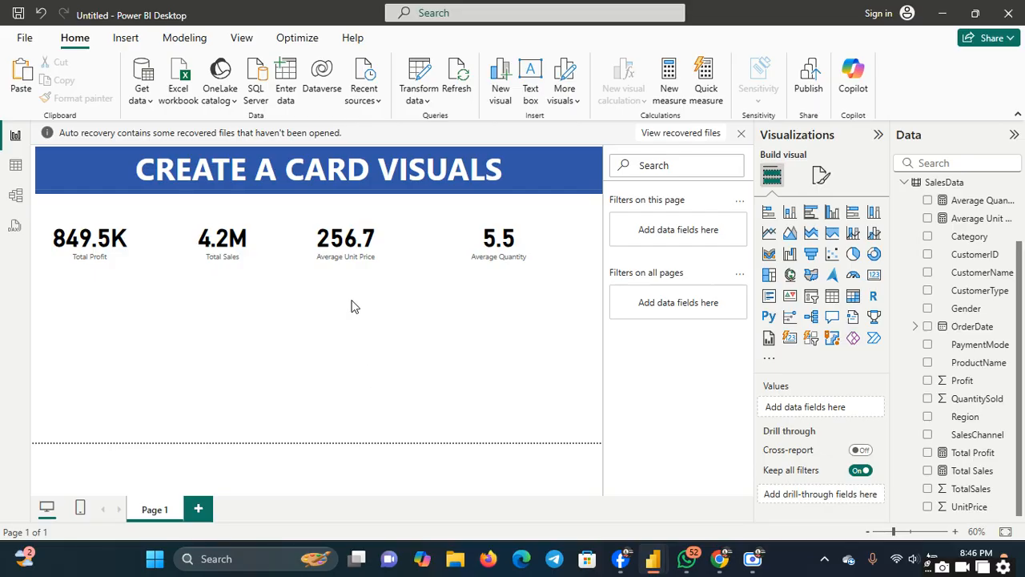
- Examine the formula of the Total Sales measure used in the second card
left_click(247, 251)
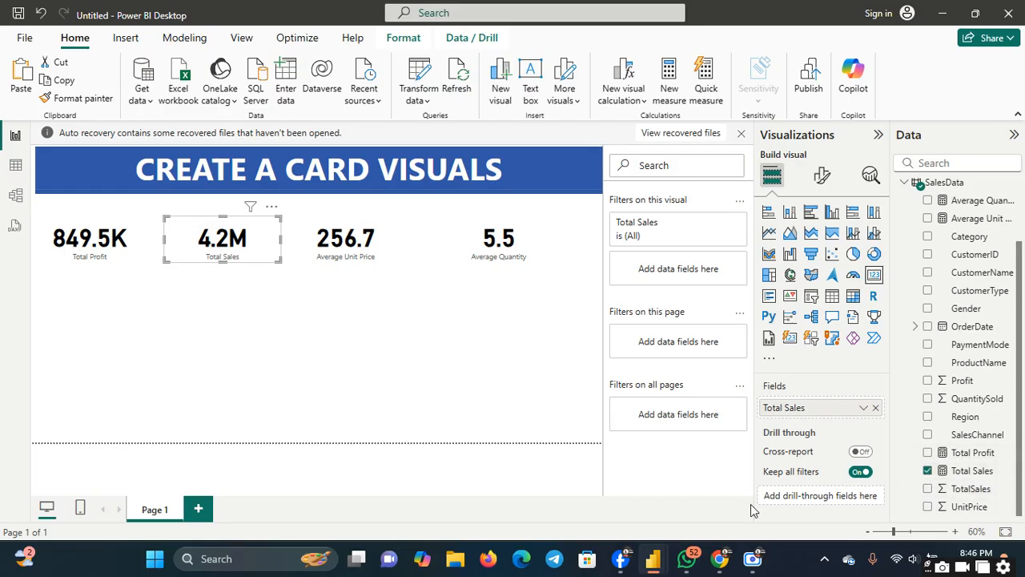
left_click(946, 476)
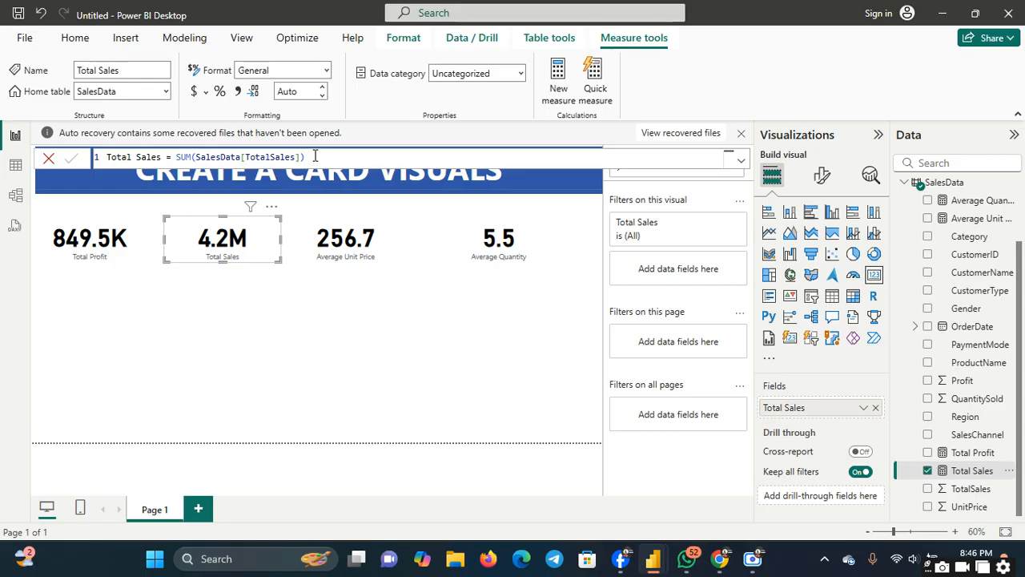
- Change the banner's title text to CREATE A BAR CHART
left_click(357, 189)
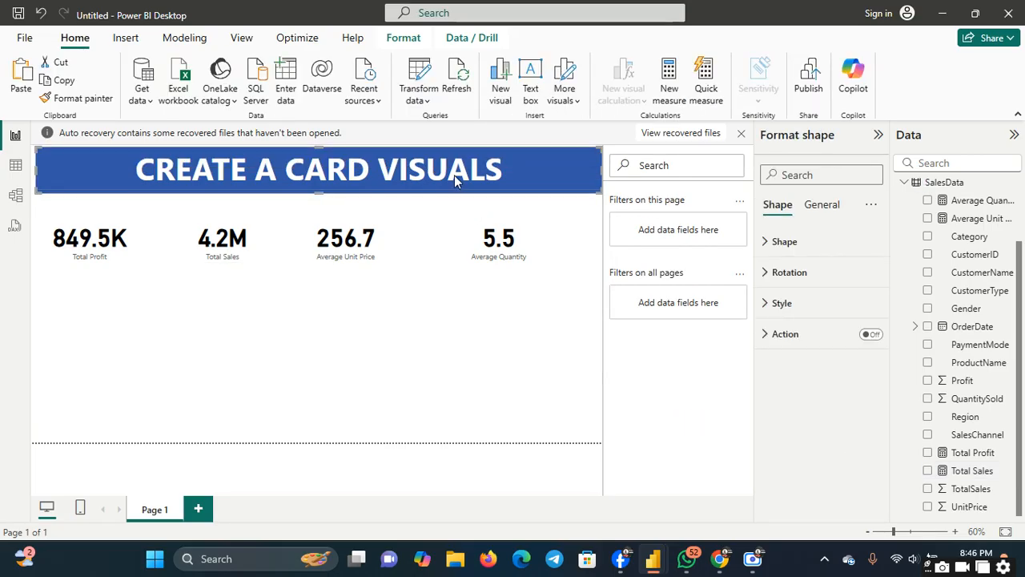
left_click(821, 204)
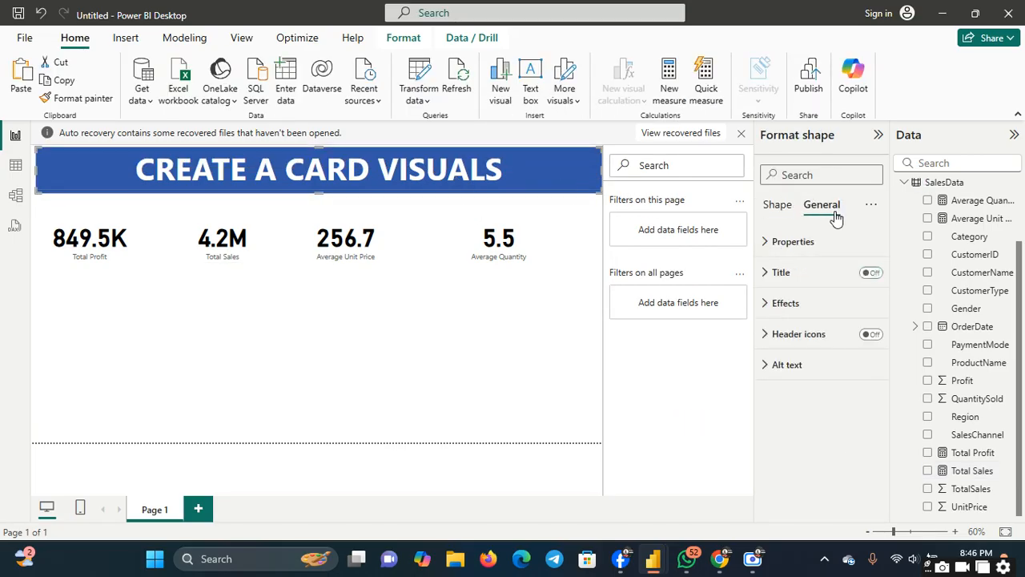
left_click(871, 272)
left_click(766, 273)
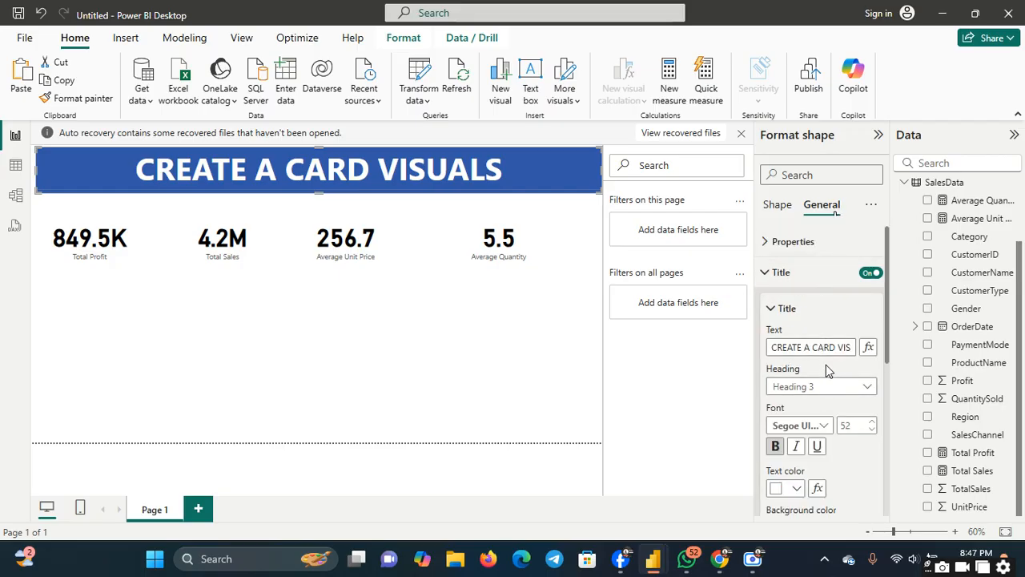
double_click(824, 348)
key("ctrl+a")
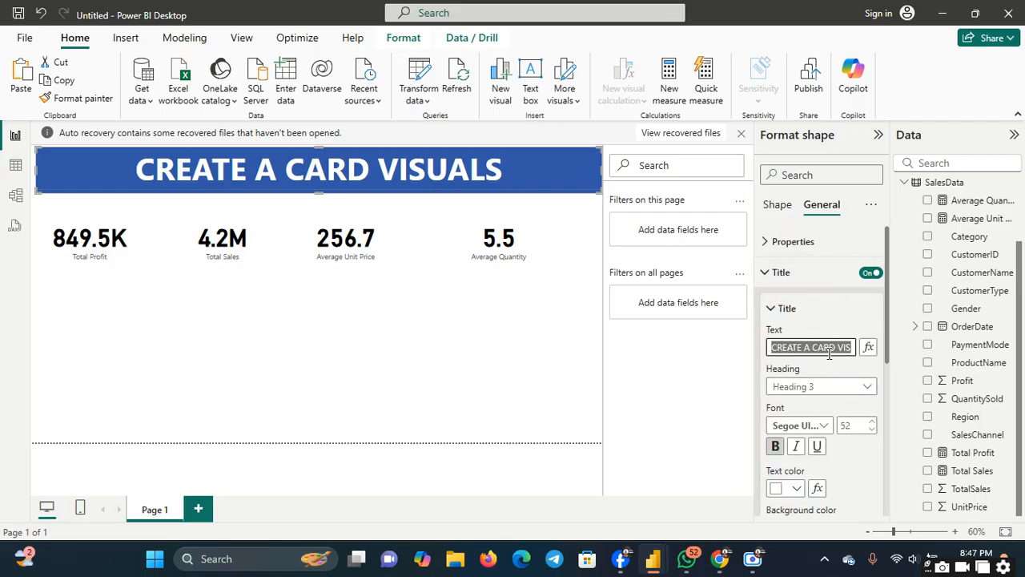
type("Cre")
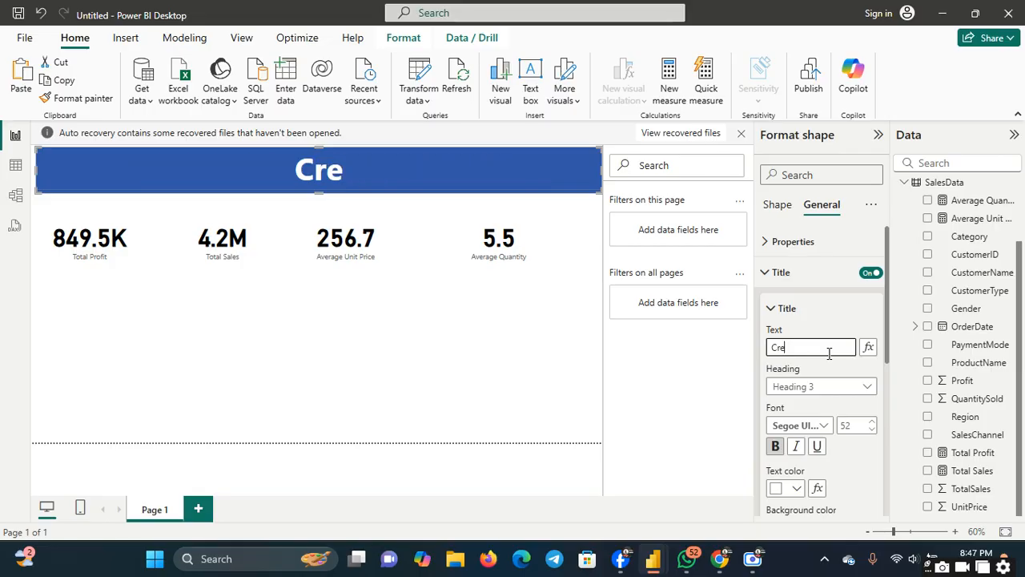
key("BackSpace")
key("BackSpace")
key("BackSpace")
type("CRAETE")
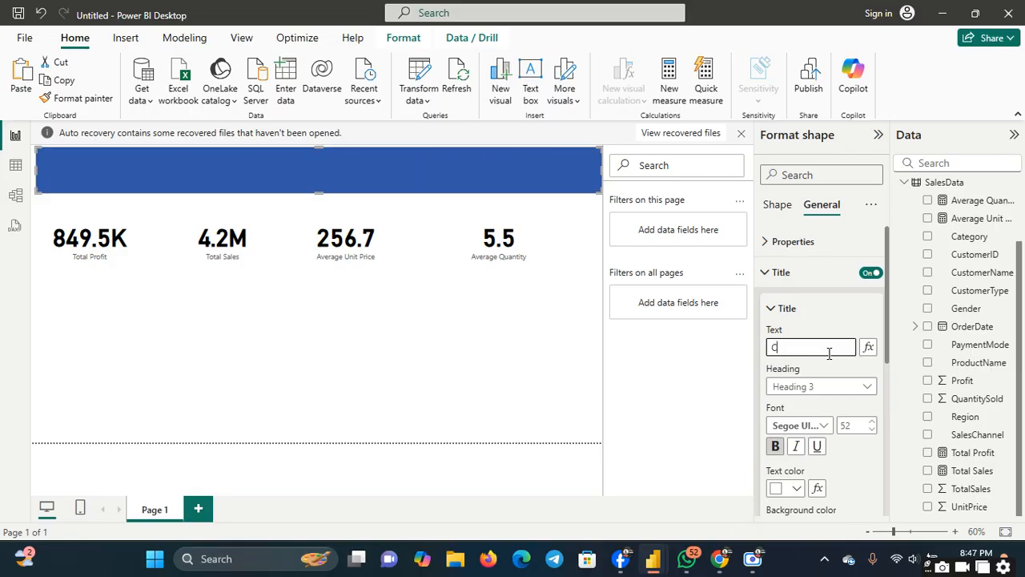
key("BackSpace")
key("BackSpace")
key("BackSpace")
key("BackSpace")
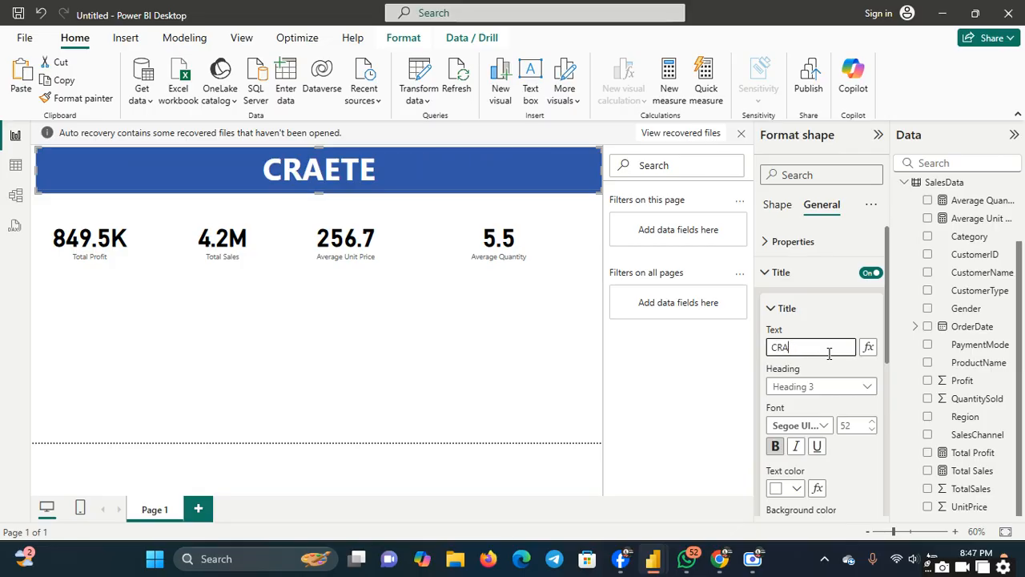
type("EATE A ")
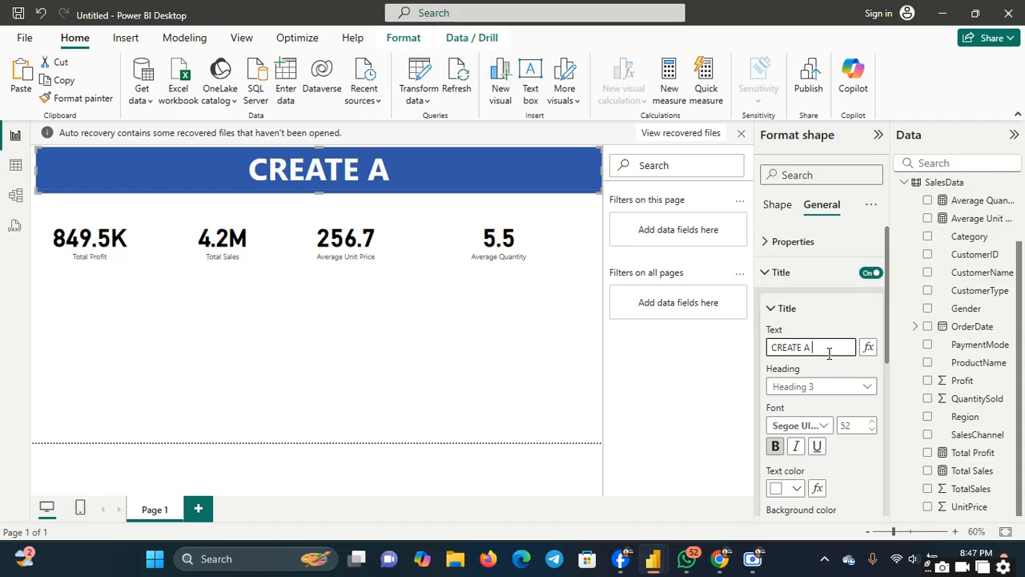
type("BAR CHART")
left_click(473, 311)
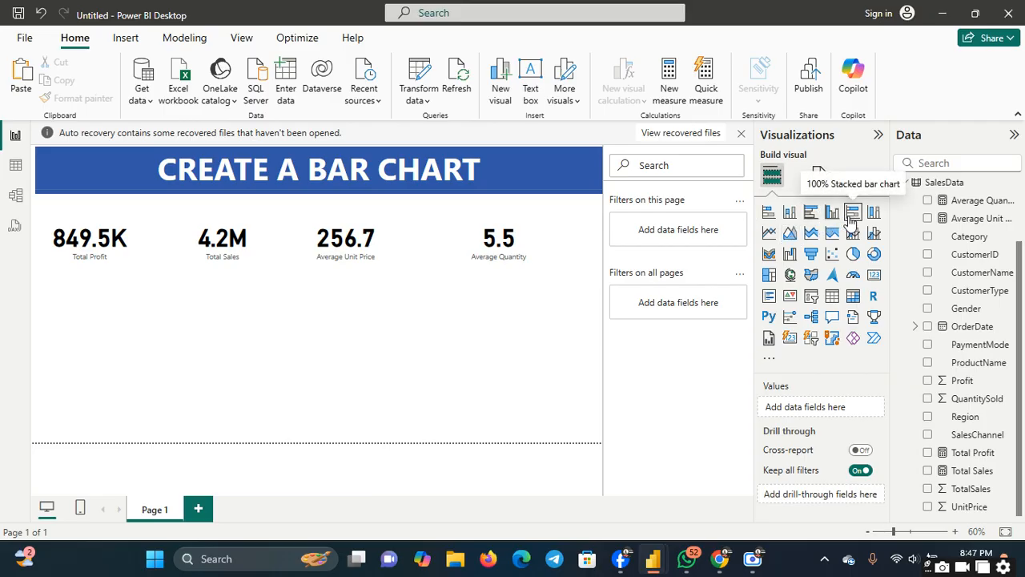
- Insert a stacked bar chart below the cards and enlarge it to span most of the page width
left_click(770, 215)
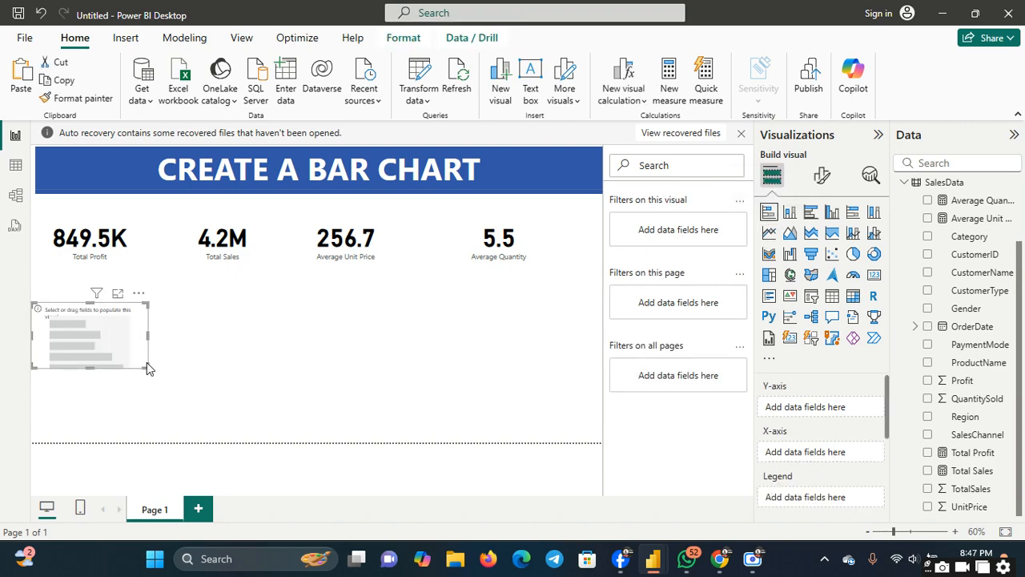
left_click_drag(149, 368, 388, 423)
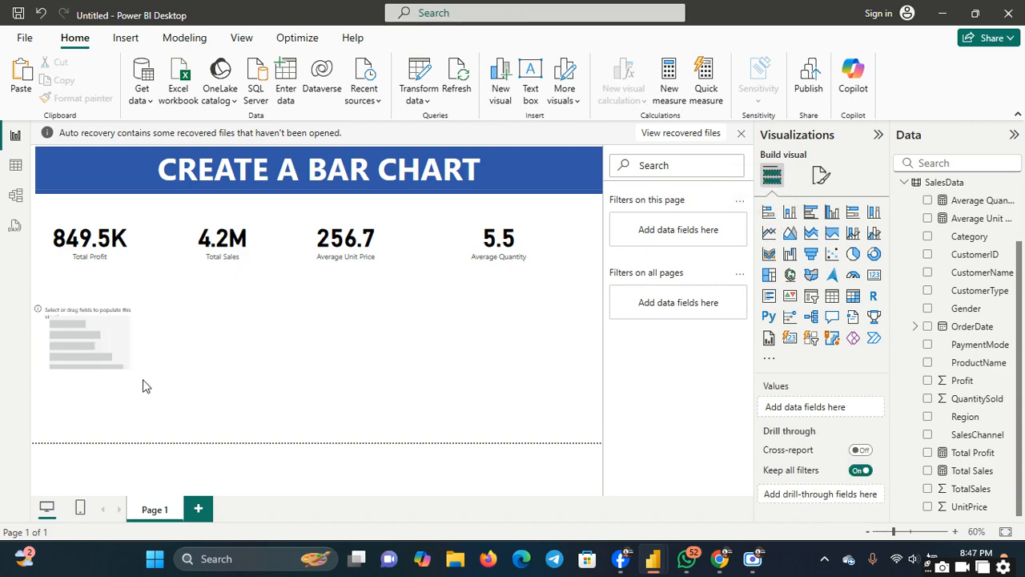
left_click(111, 365)
left_click_drag(146, 366, 540, 449)
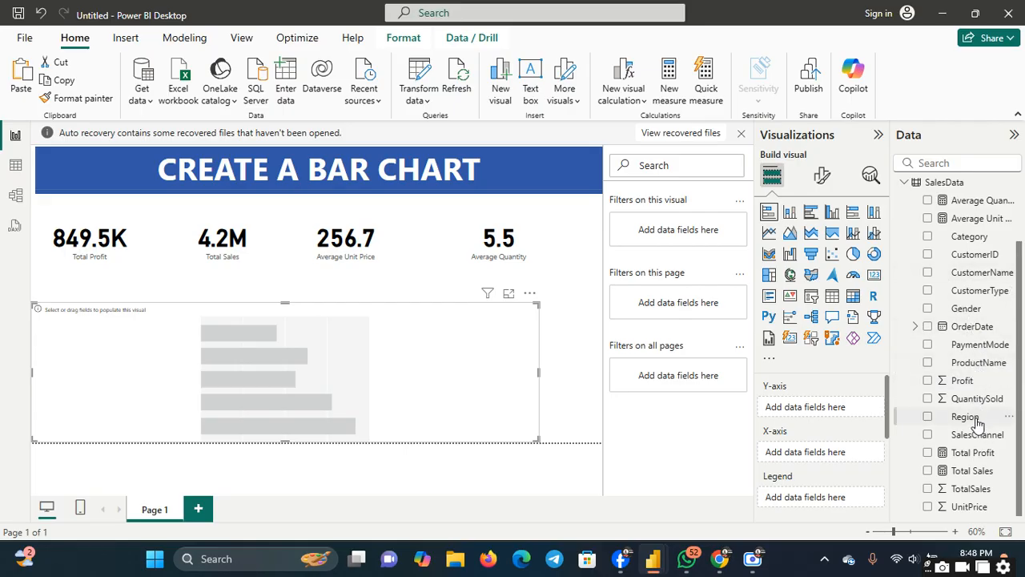
- Assign Region to the bar chart's X-axis and TotalSales to its Y-axis
left_click_drag(972, 422, 851, 454)
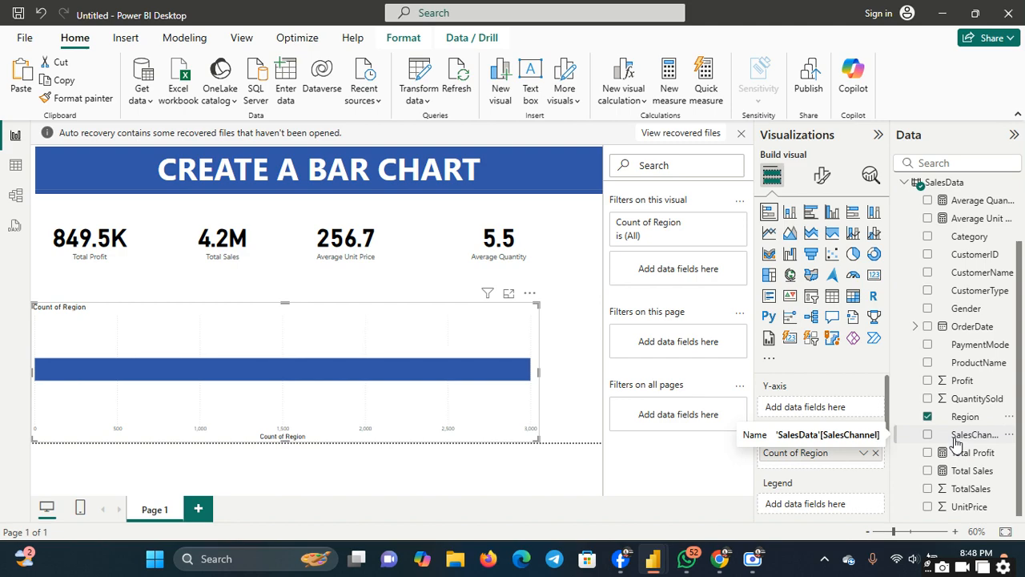
left_click_drag(969, 478, 823, 410)
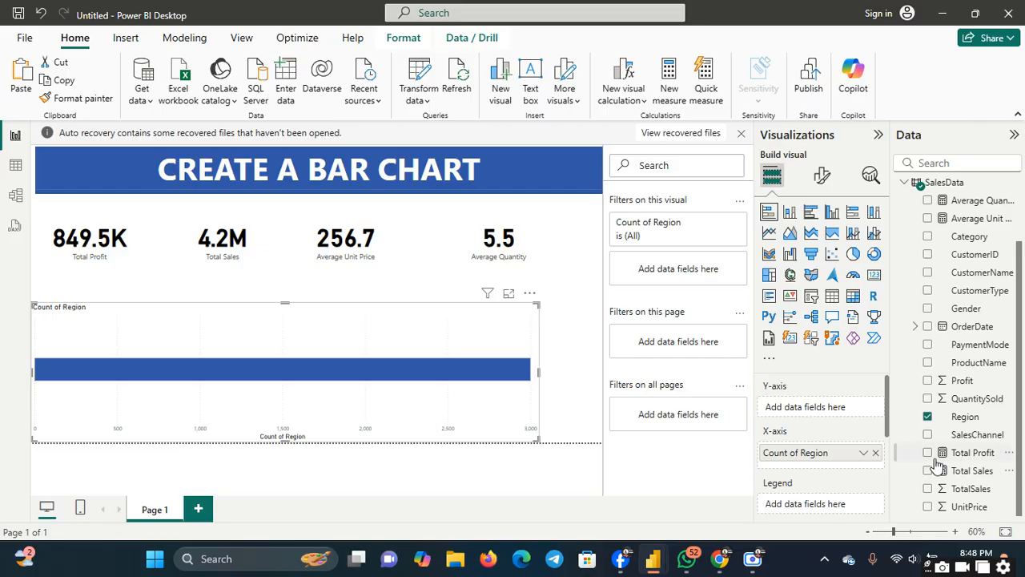
left_click_drag(950, 474, 834, 407)
left_click_drag(969, 471, 818, 405)
left_click_drag(946, 488, 809, 410)
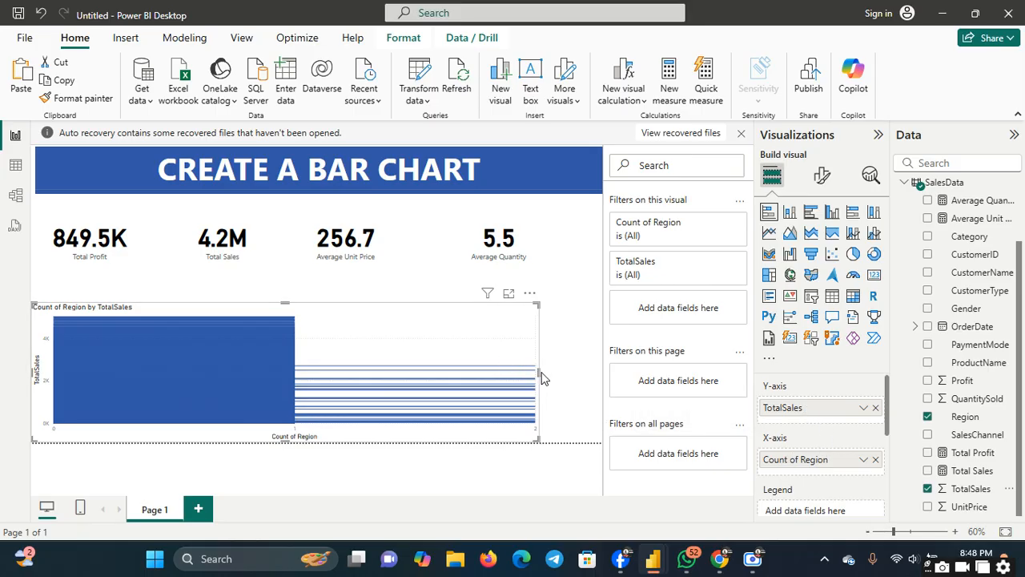
- Narrow the bar chart so it fills just under the left half of the page
left_click_drag(567, 374, 573, 375)
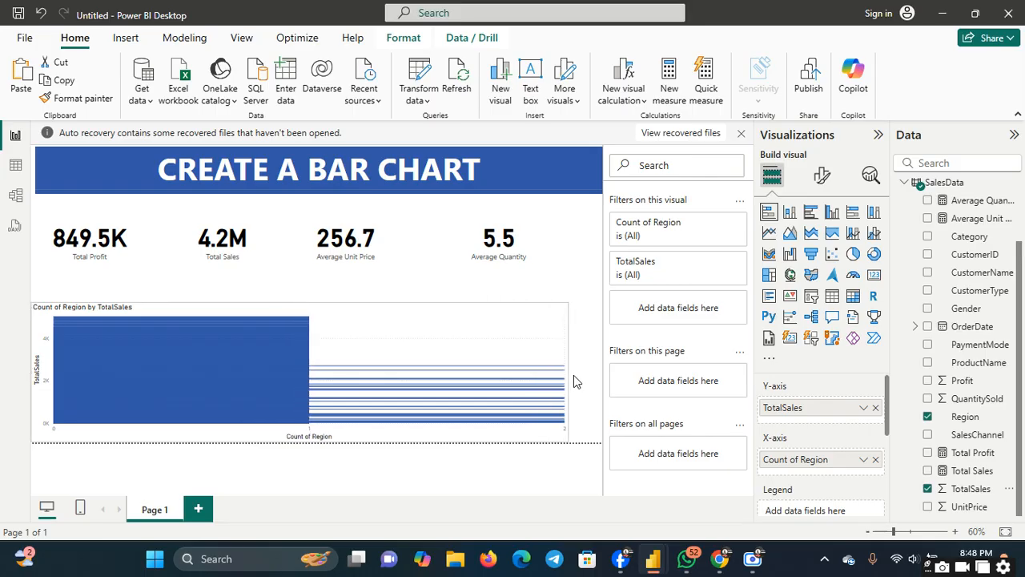
left_click_drag(426, 373, 287, 373)
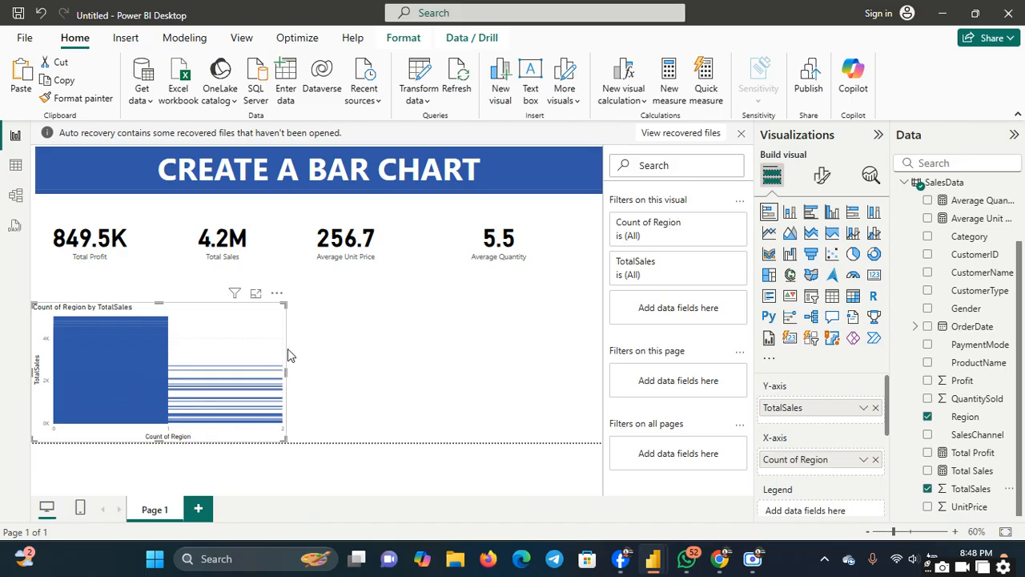
- Remove the bar chart of Region and TotalSales from the report page
left_click(276, 293)
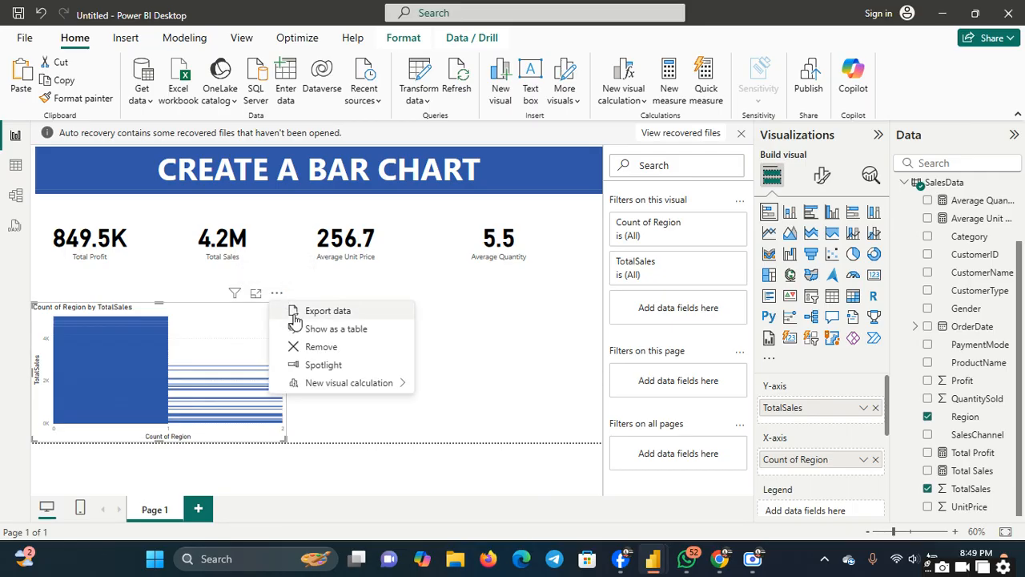
left_click(340, 349)
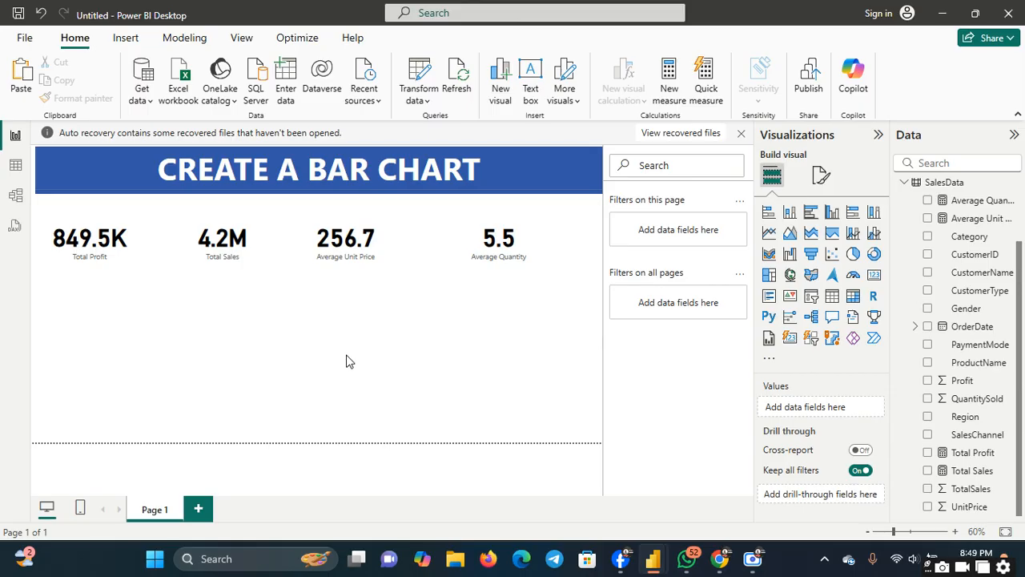
- Insert a stacked bar chart with the count of Region on the X-axis and Category on the Y-axis
left_click(768, 212)
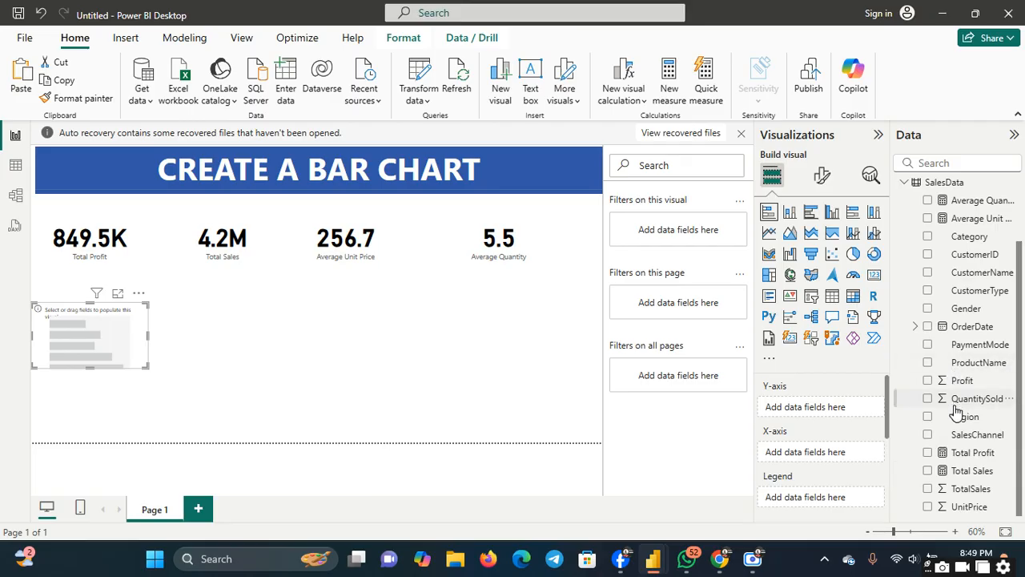
left_click_drag(955, 422, 831, 435)
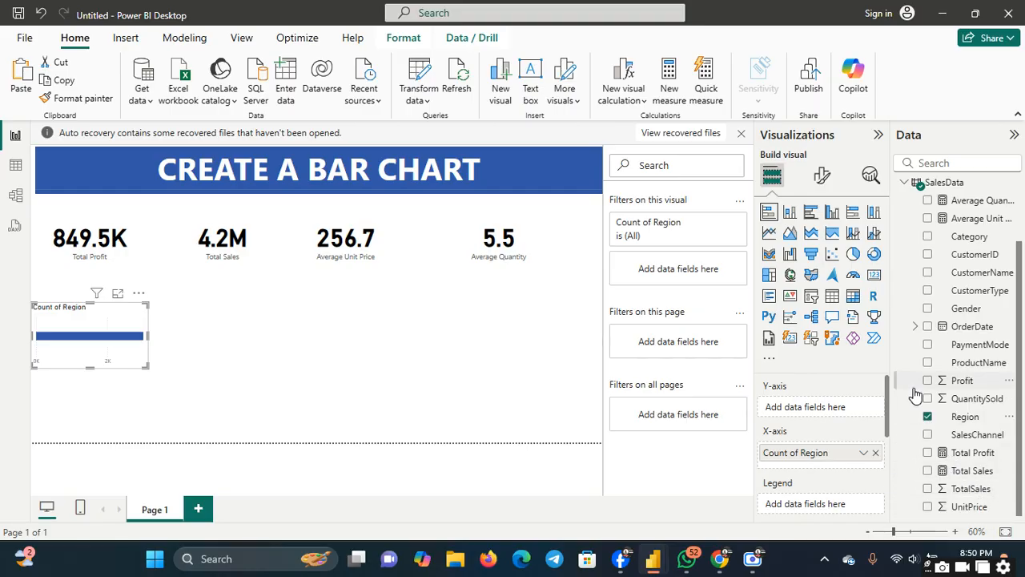
left_click_drag(930, 383, 792, 410)
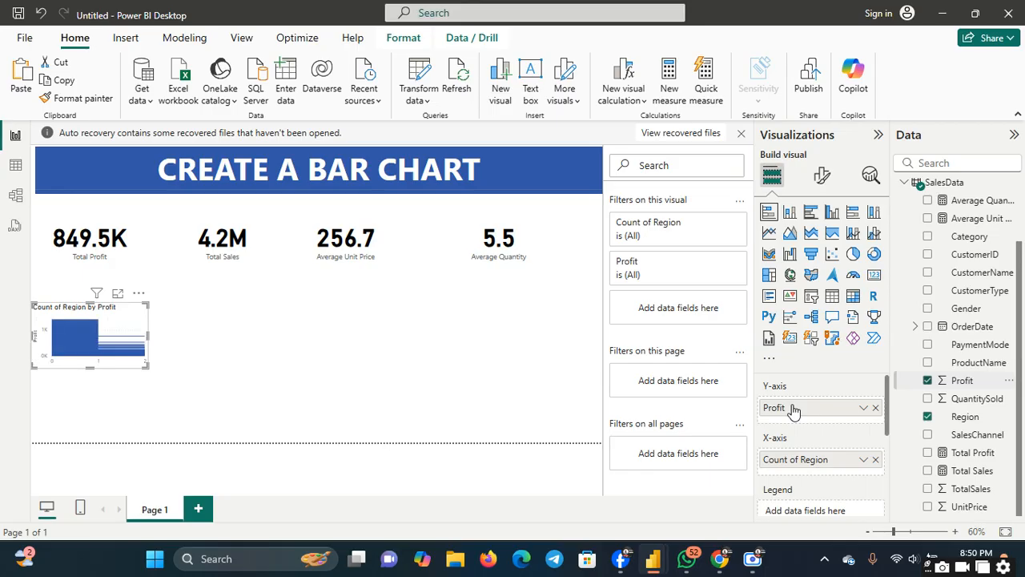
left_click(875, 407)
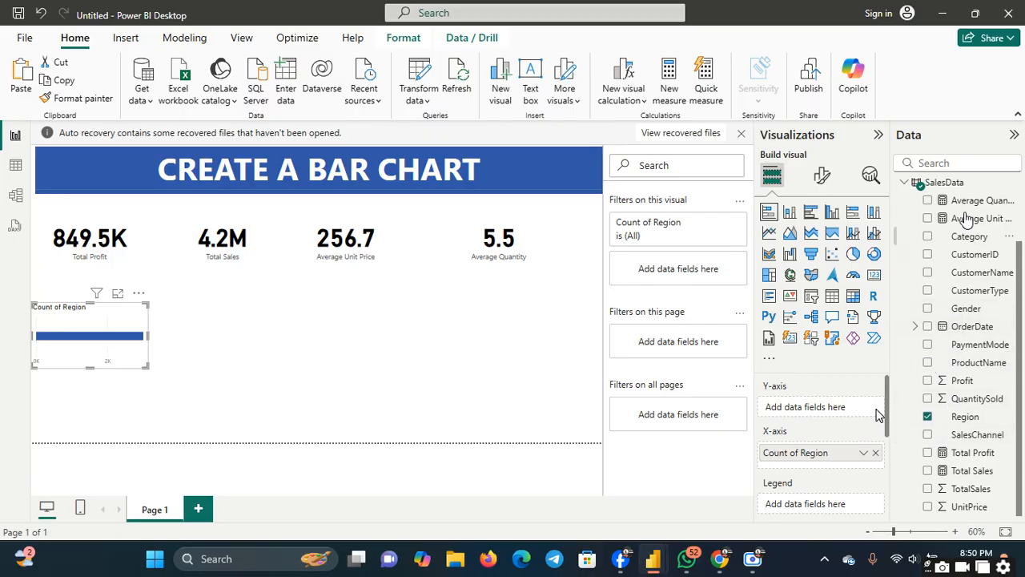
left_click_drag(966, 237, 829, 410)
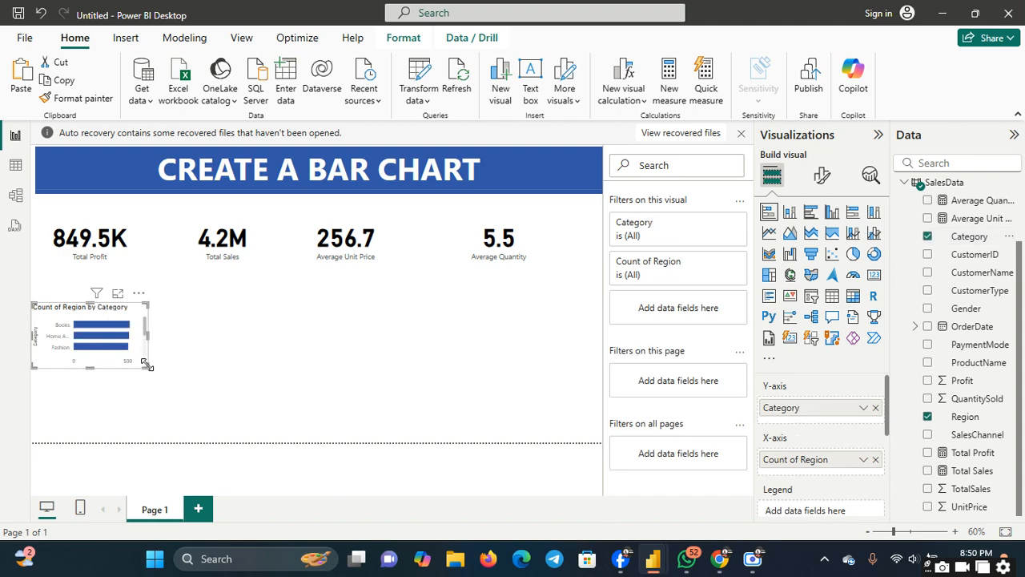
- Resize the Category bar chart to span most of the page width, from just below the cards to the page's lower edge
left_click_drag(146, 364, 406, 445)
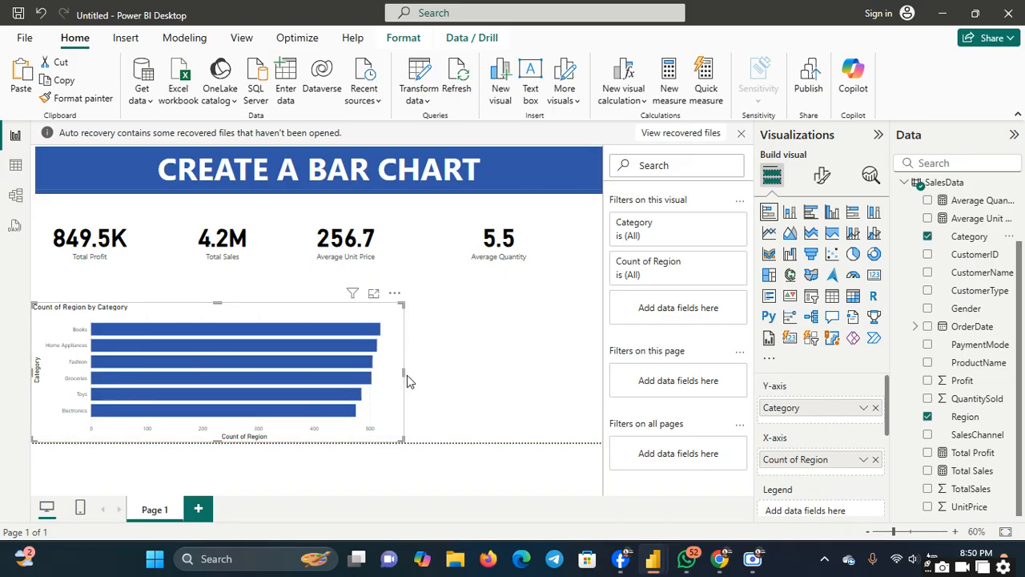
left_click_drag(403, 370, 269, 354)
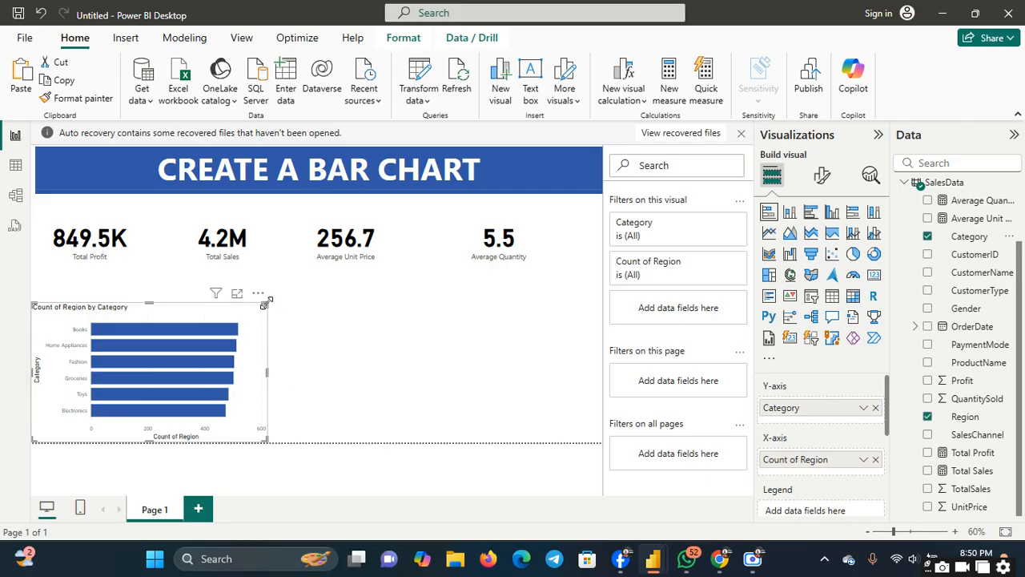
left_click_drag(267, 303, 293, 293)
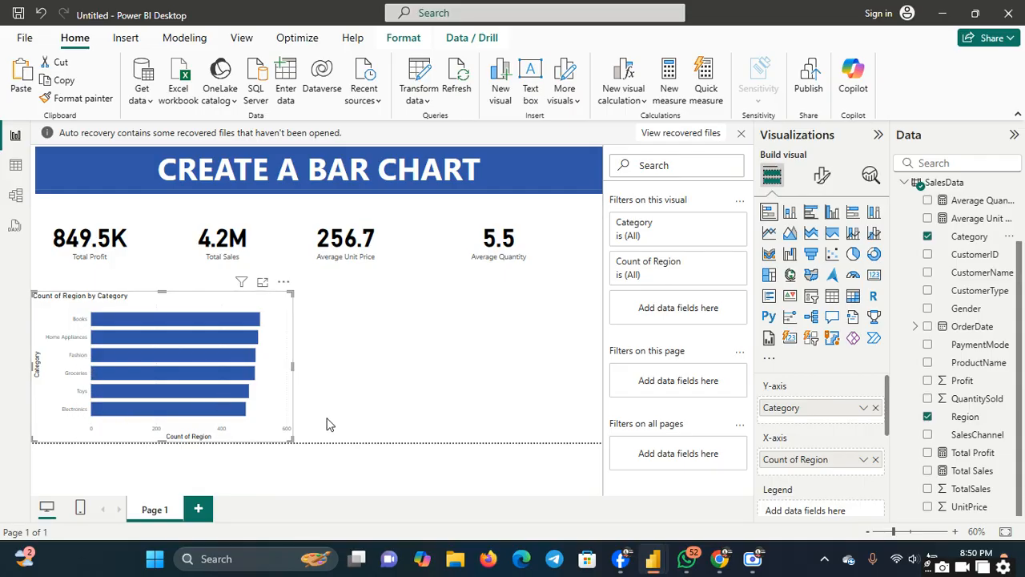
left_click_drag(292, 439, 574, 473)
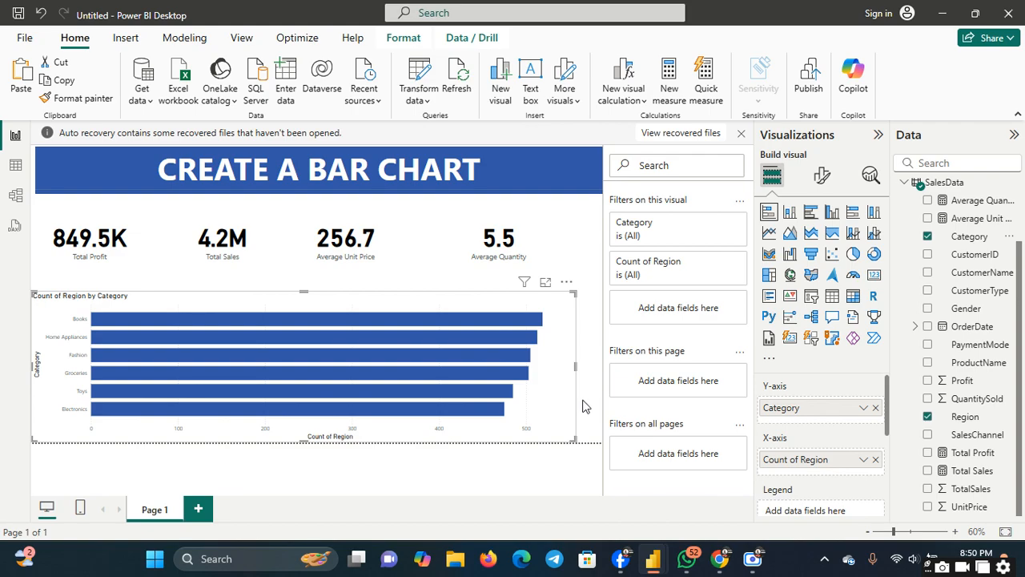
left_click_drag(575, 362, 517, 365)
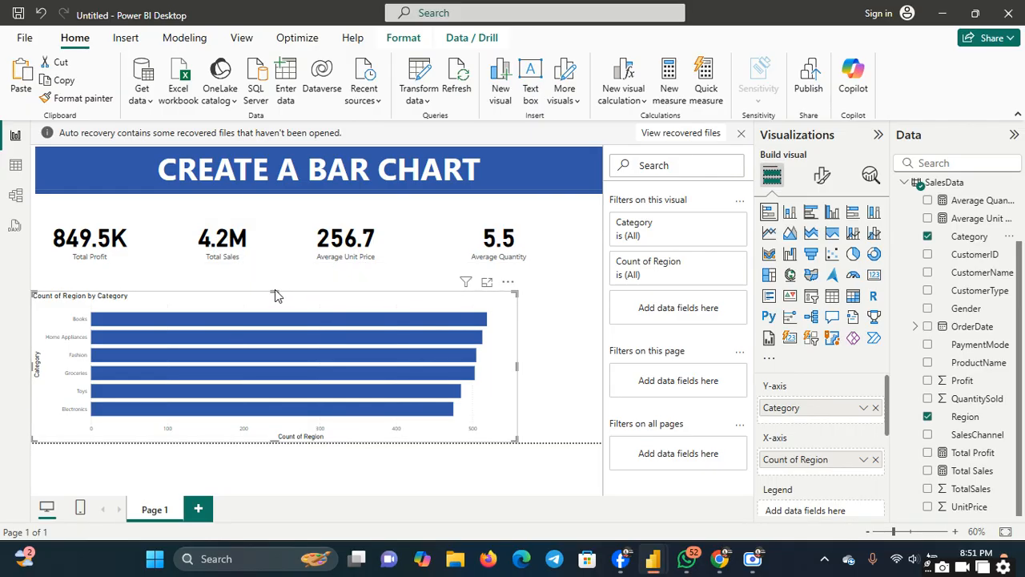
left_click_drag(275, 291, 275, 272)
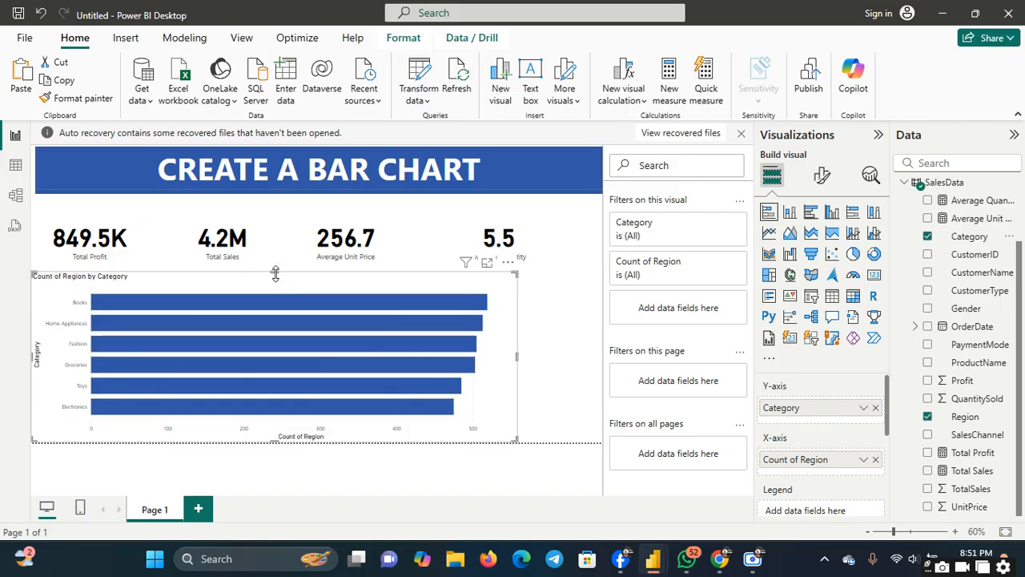
left_click(562, 353)
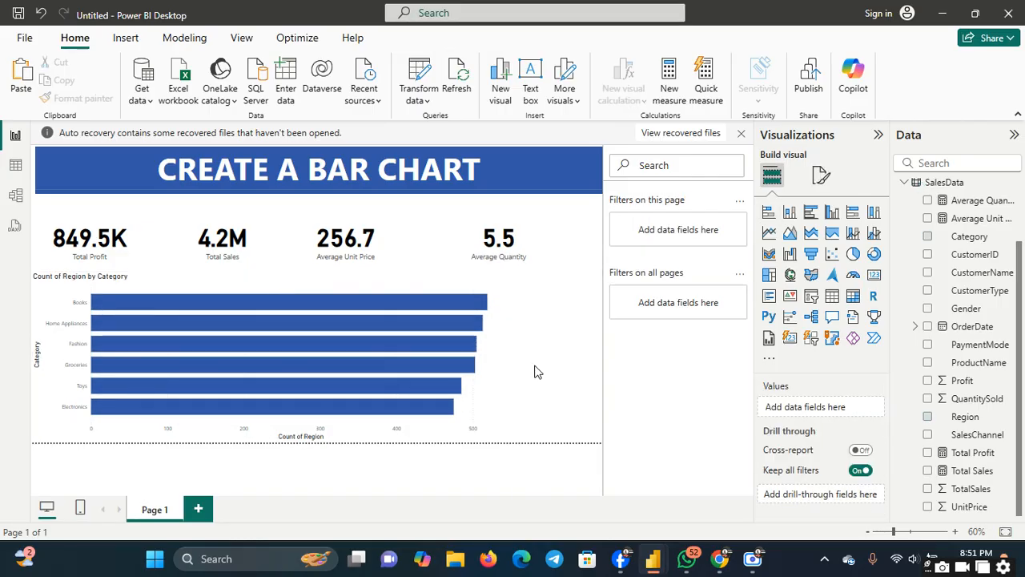
left_click(484, 344)
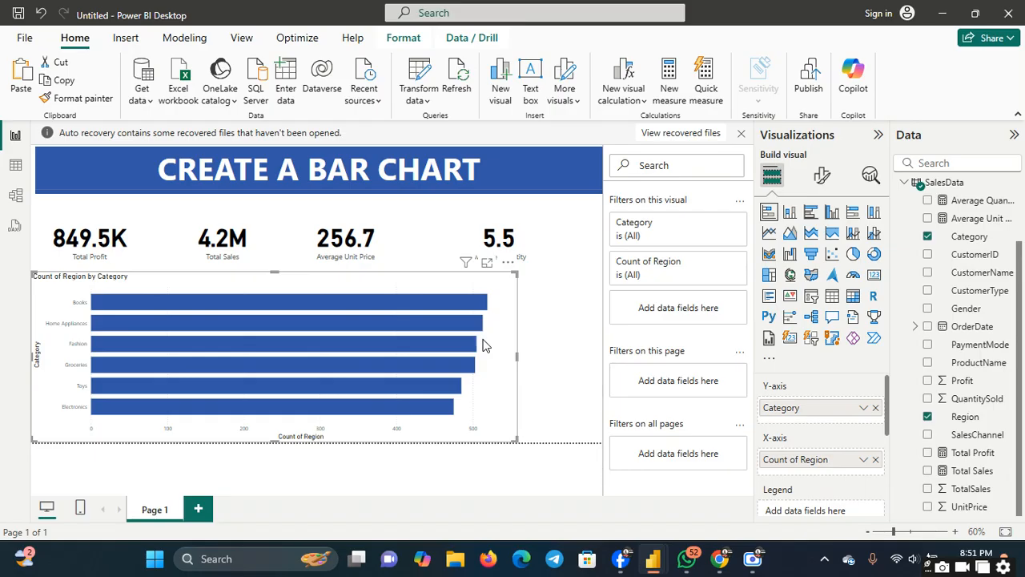
double_click(551, 357)
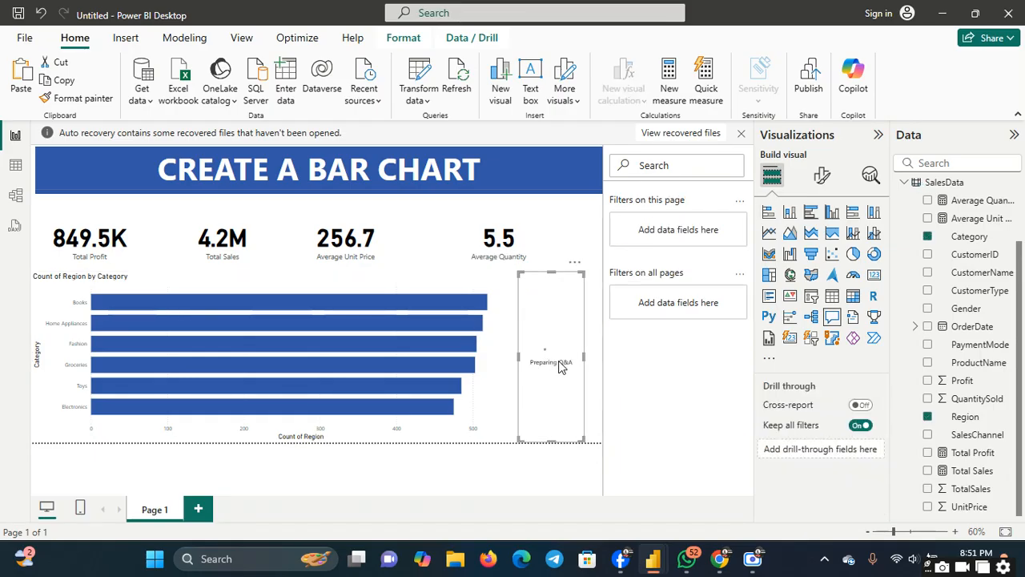
left_click(574, 264)
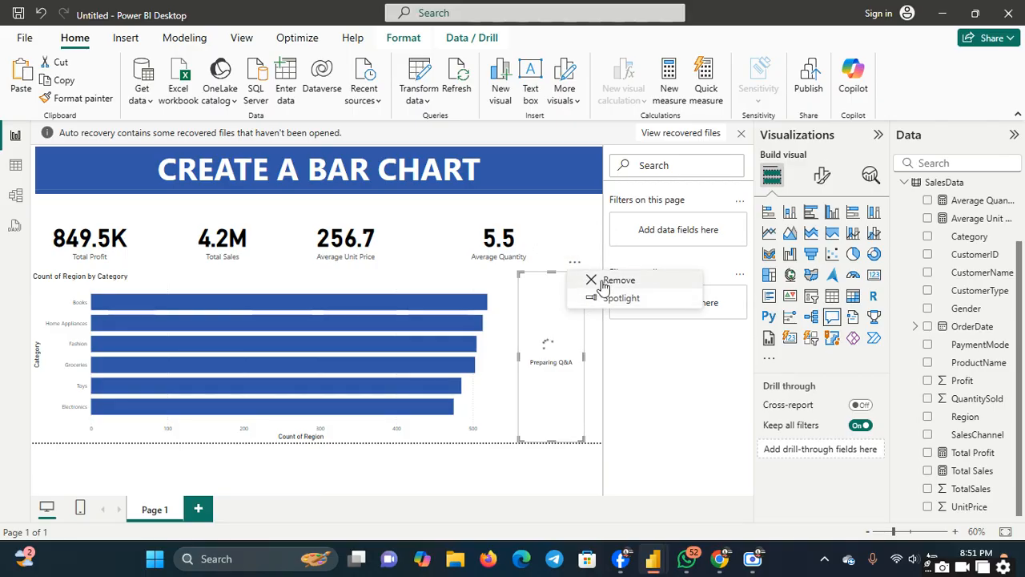
left_click(613, 280)
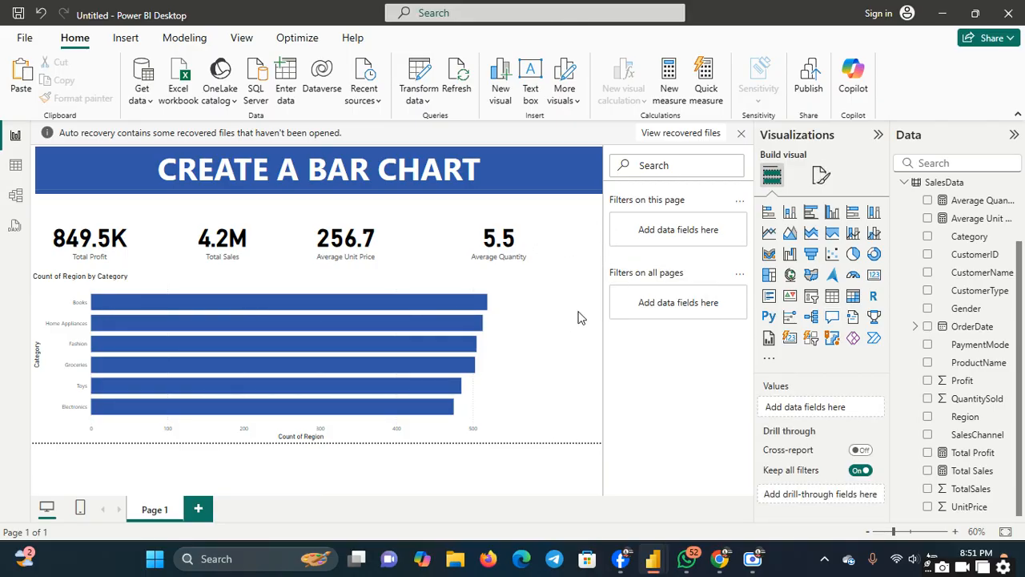
- Remove the bar chart of Region count by Category from the page
left_click(414, 326)
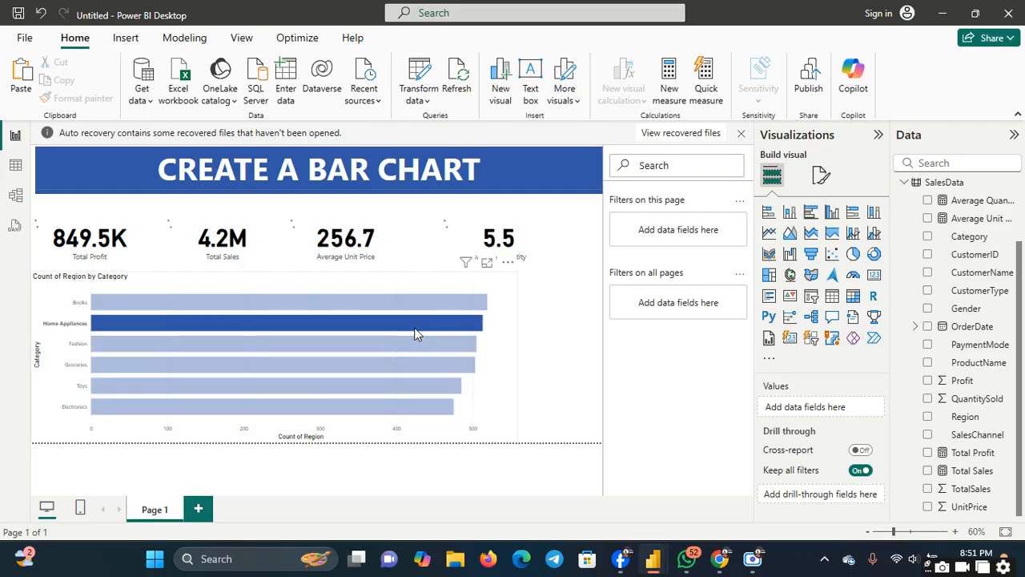
left_click(496, 301)
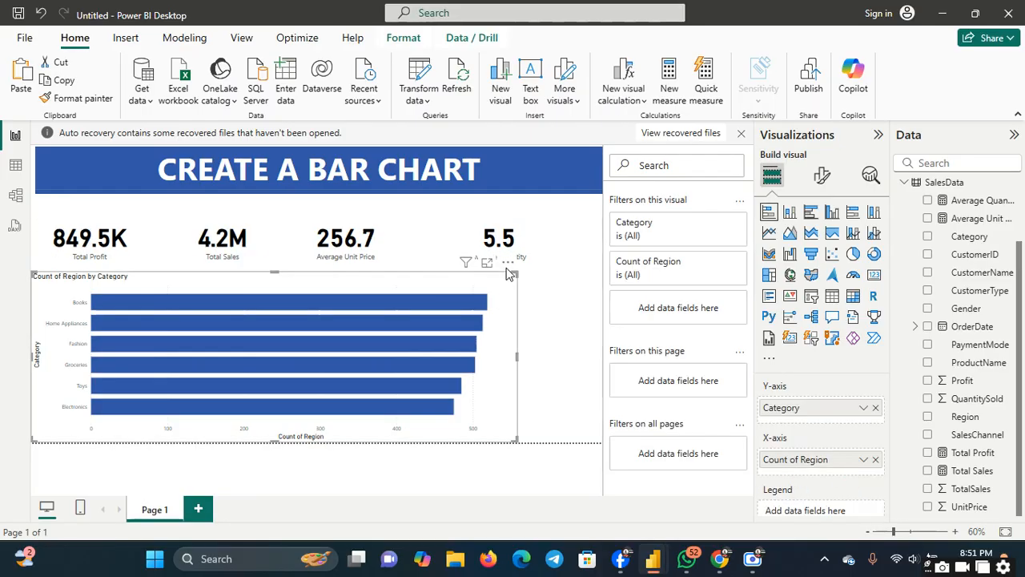
left_click(508, 262)
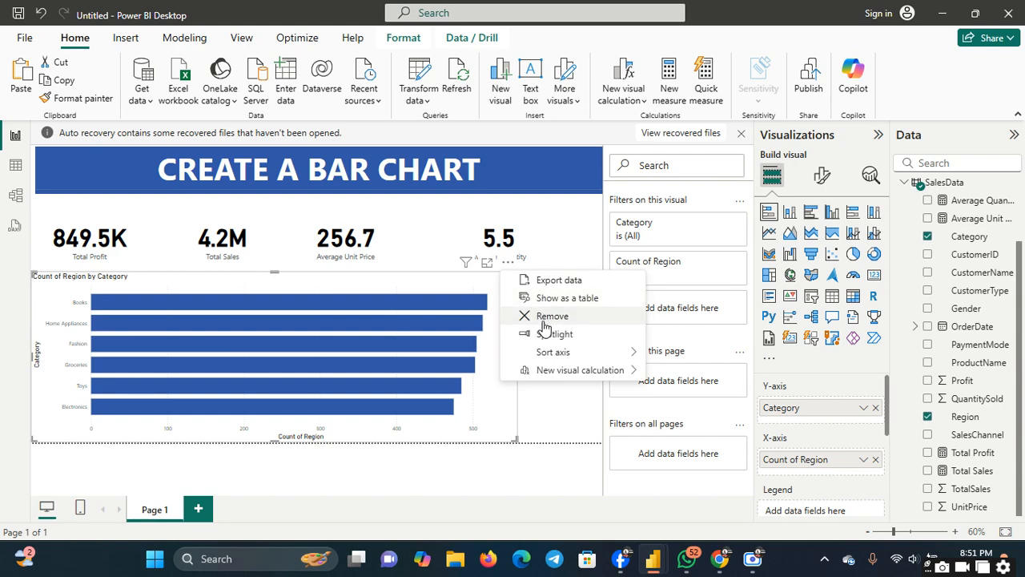
left_click(551, 317)
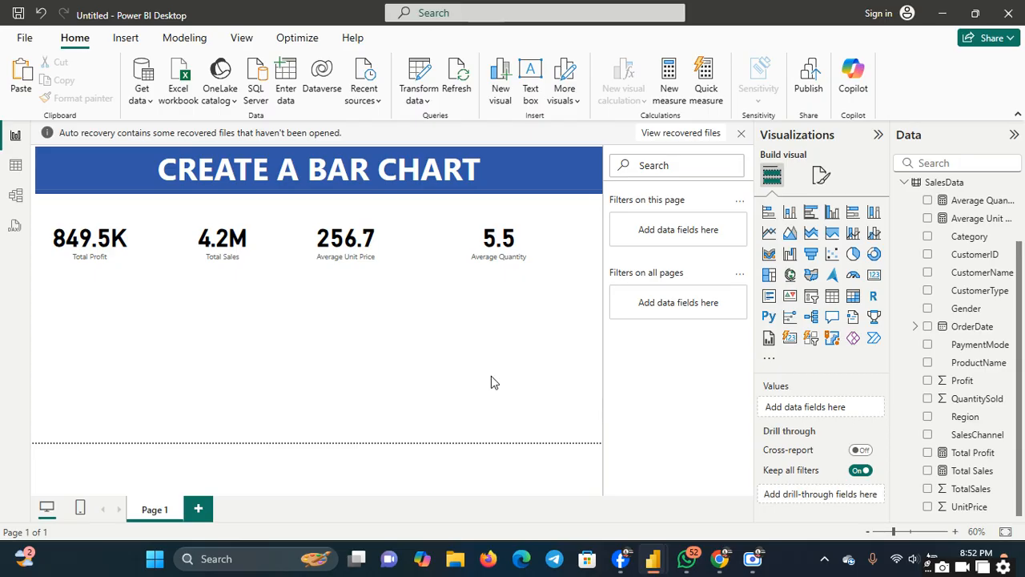
- Insert a stacked column chart with Category on the X-axis and TotalSales on the Y-axis, enlarged to nearly the full page width
left_click(790, 212)
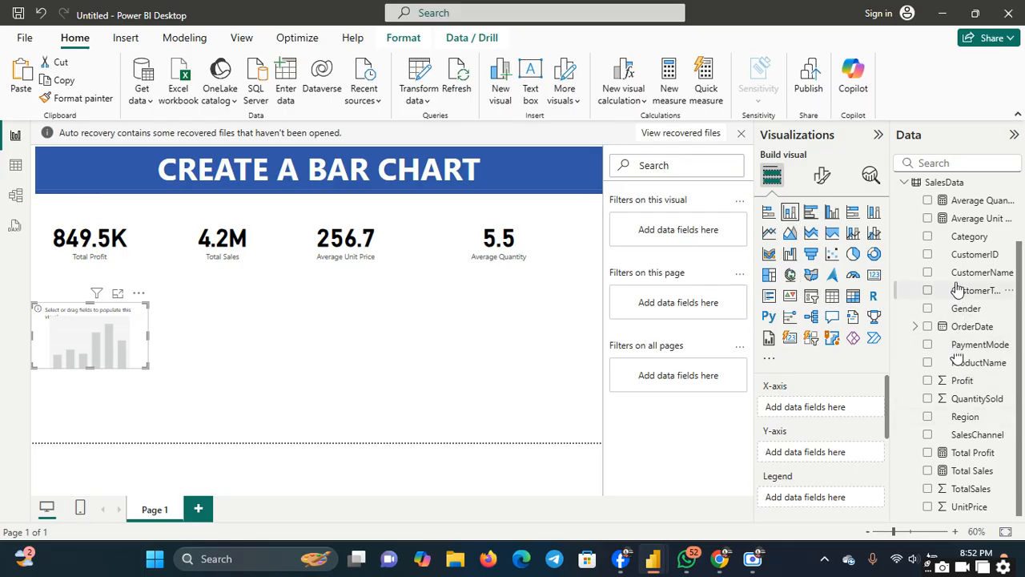
left_click_drag(955, 239, 828, 411)
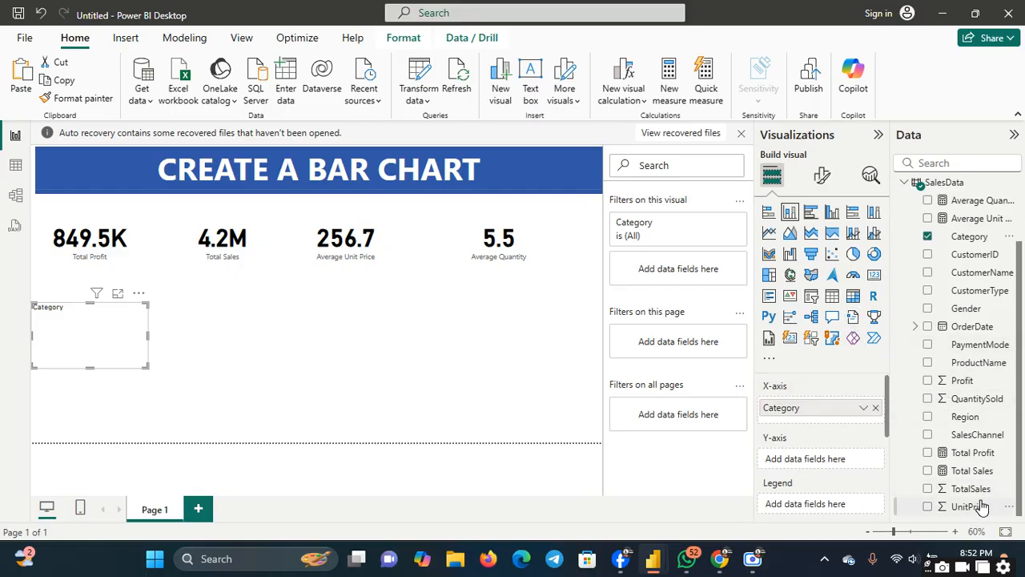
left_click_drag(970, 490, 812, 459)
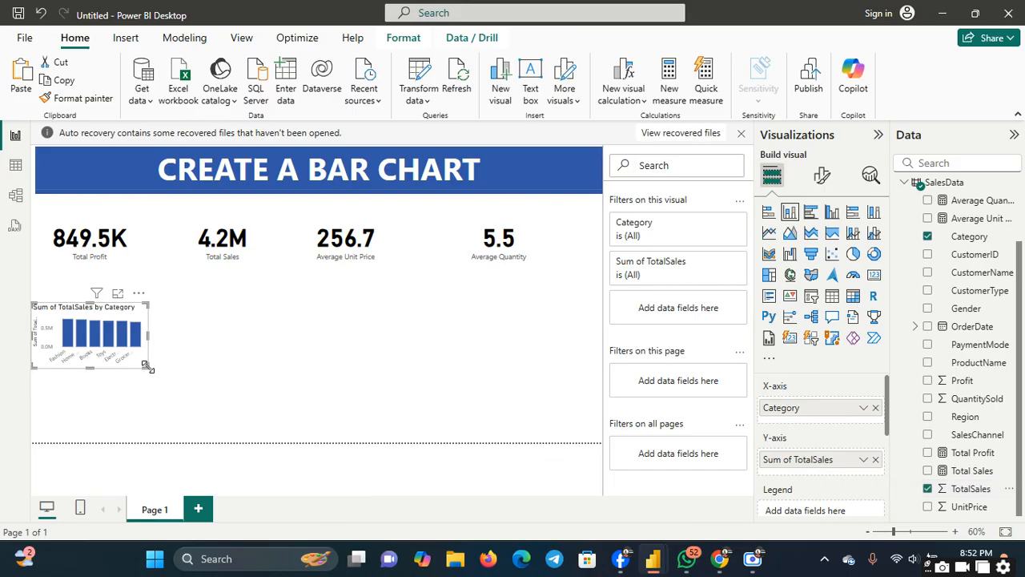
left_click_drag(147, 369, 571, 442)
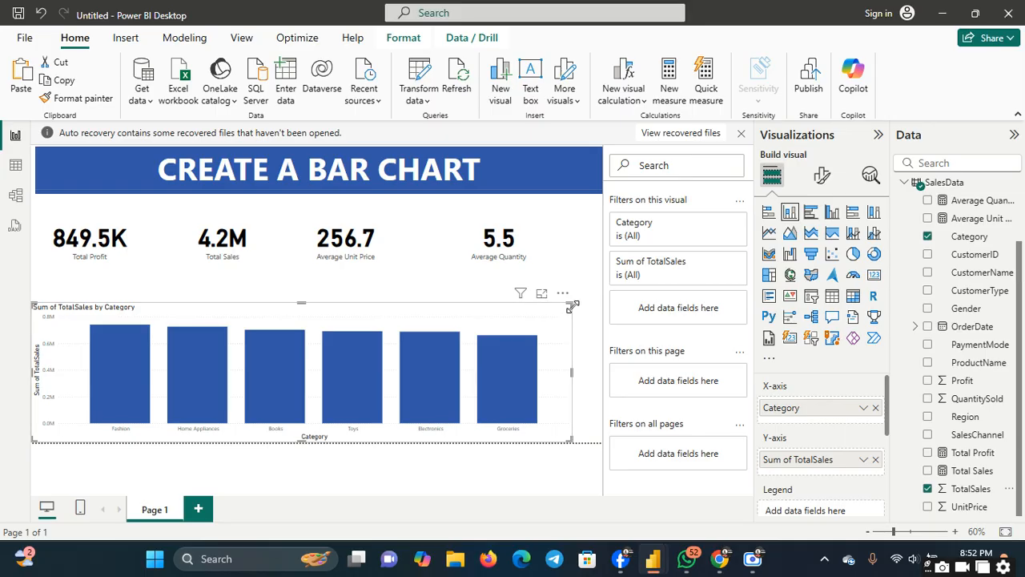
left_click_drag(571, 304, 594, 256)
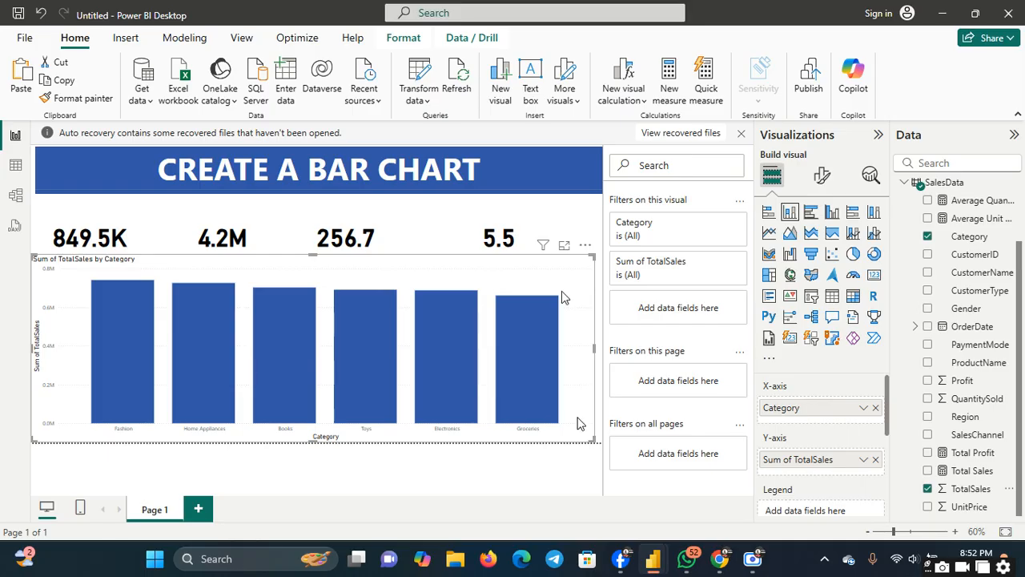
- Cross-filter the KPI cards by the Electronics column, and clear the selection
left_click(447, 311)
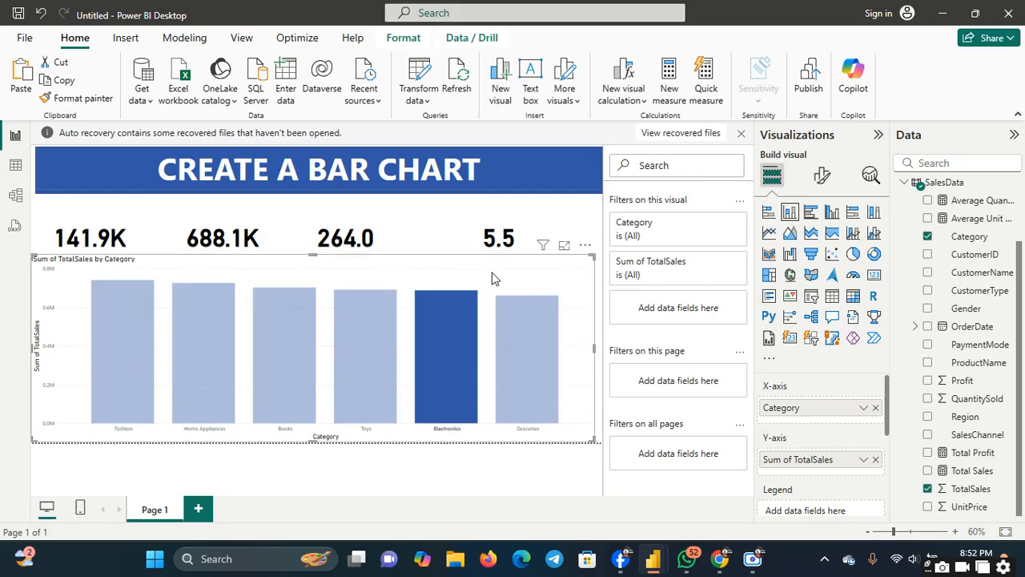
left_click(524, 291)
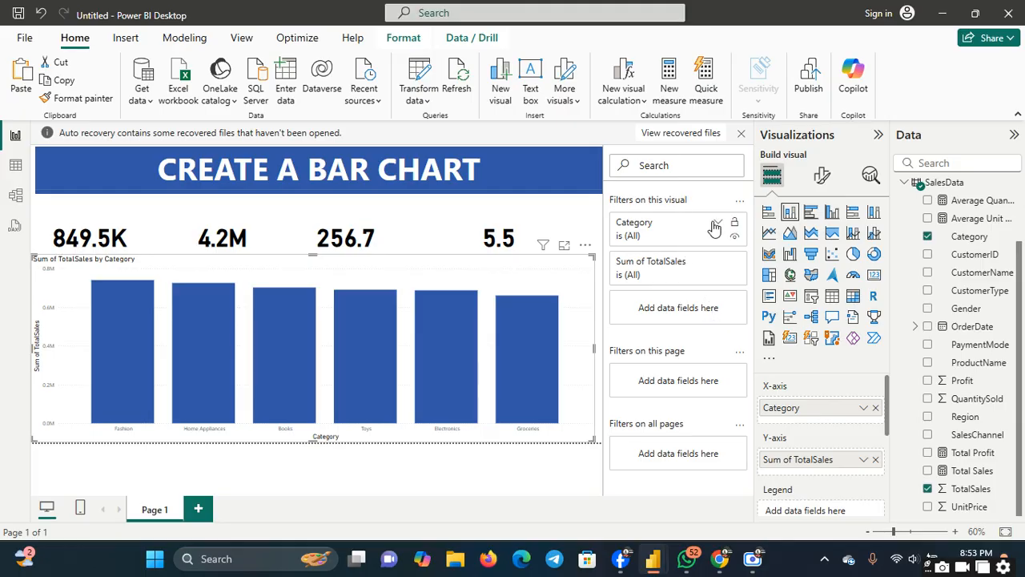
- Sort the filters on the column chart A-Z
left_click(739, 199)
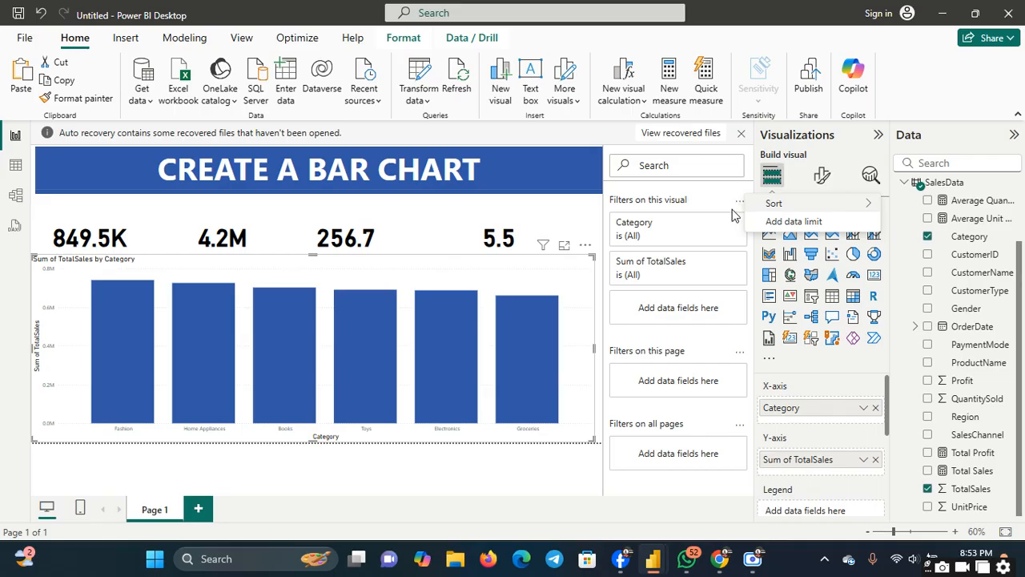
left_click(697, 204)
left_click(739, 199)
mouse_move(761, 210)
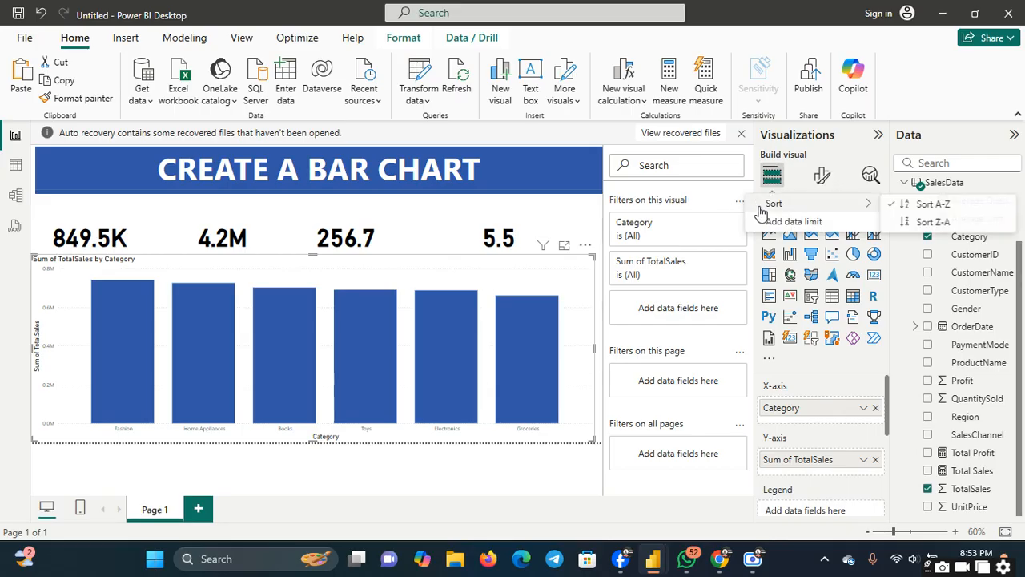
left_click(912, 207)
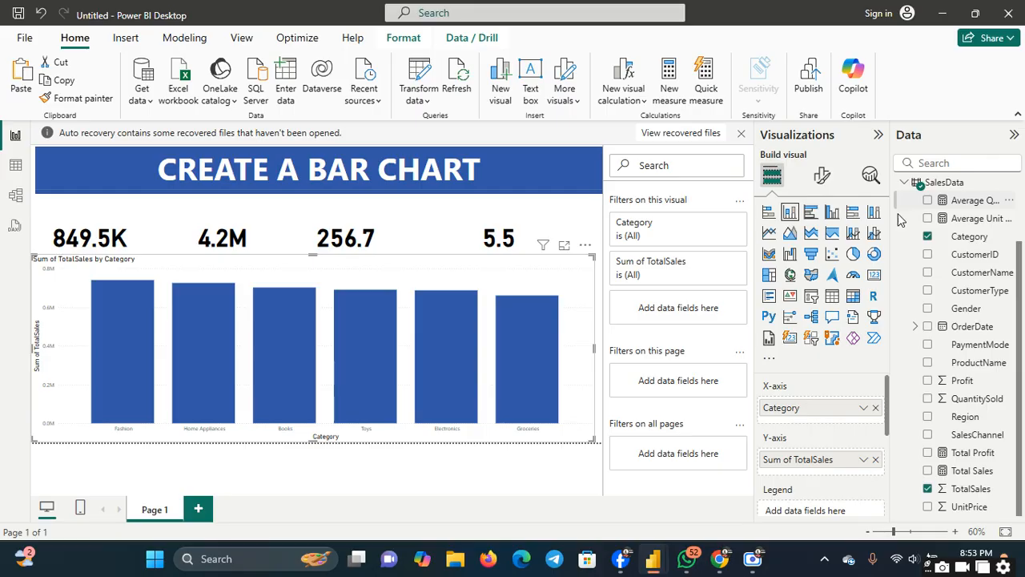
- Filter the column chart's Category to Books and Electronics using basic filtering
left_click(720, 224)
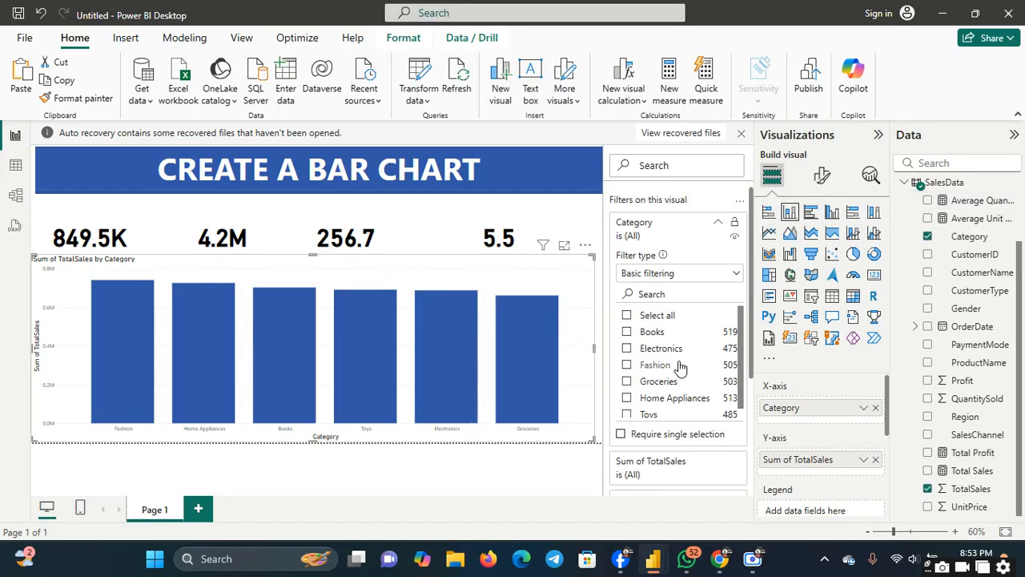
left_click(627, 316)
left_click(627, 315)
left_click(627, 331)
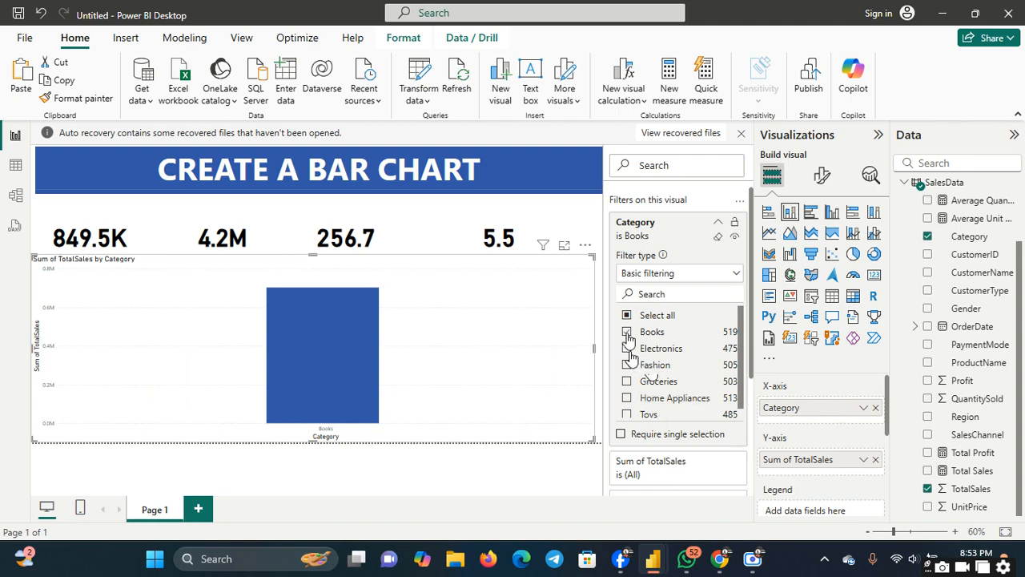
left_click(626, 348)
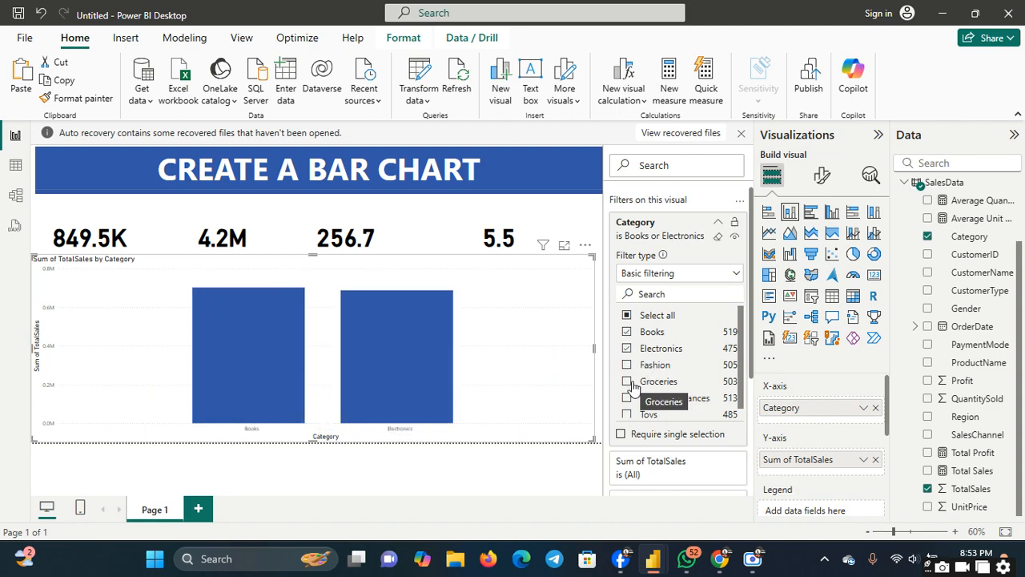
- Add Fashion and Groceries to the column chart's Category filter, and extend the selection to all categories
left_click(627, 365)
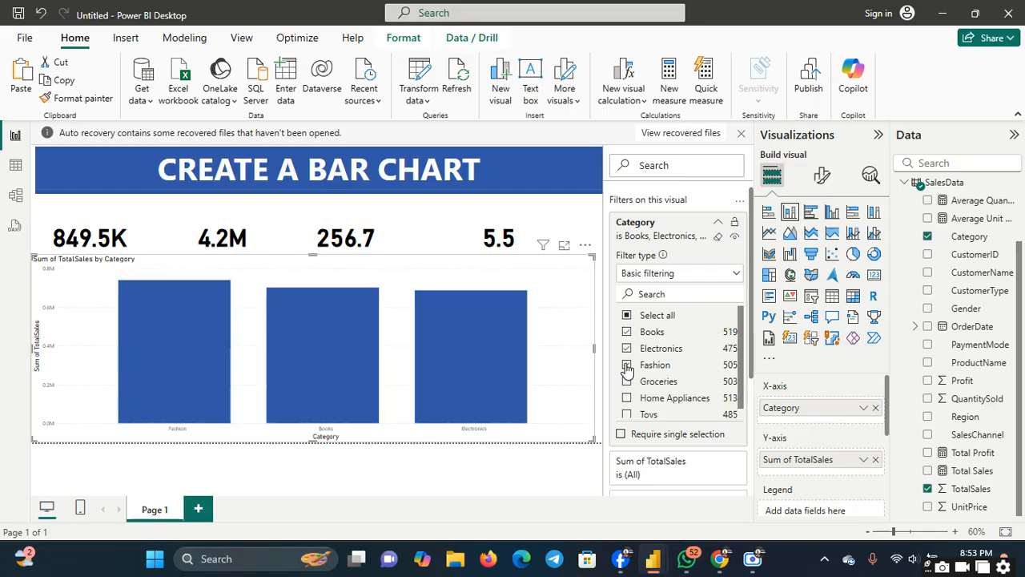
left_click(627, 382)
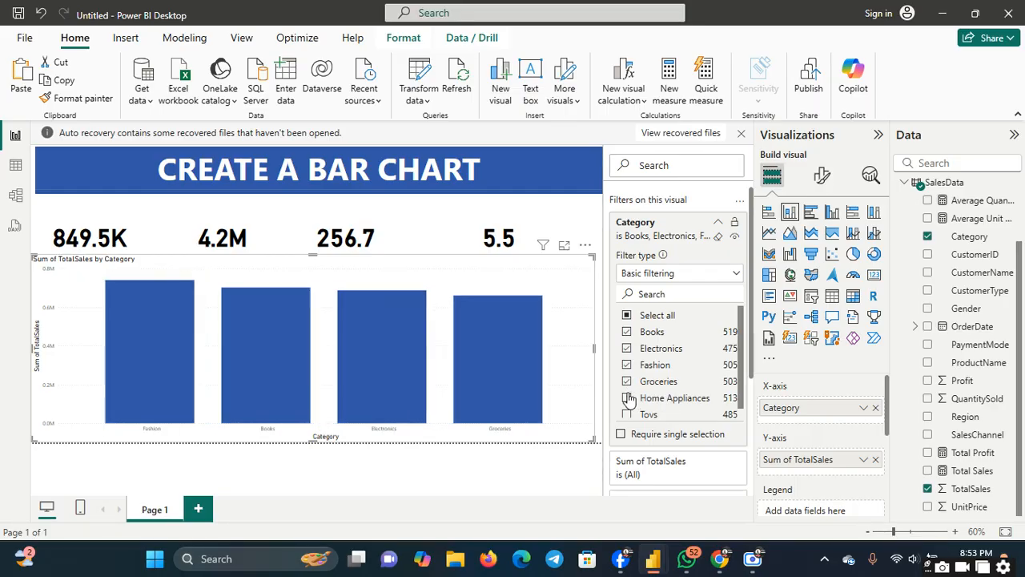
left_click(627, 315)
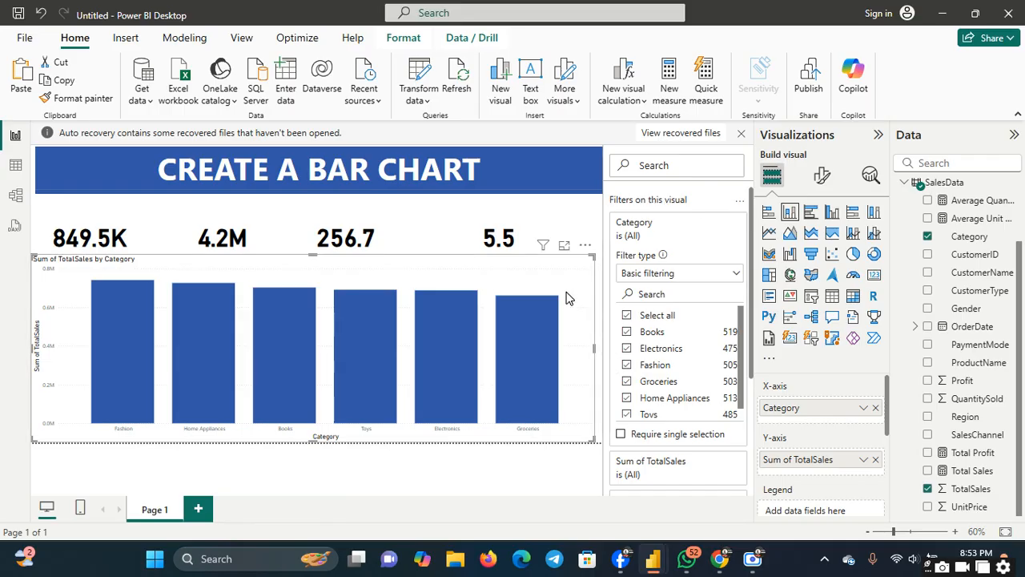
- Reduce the column chart's height from its upper edge so it sits below the KPI cards at nearly full page width
left_click(554, 229)
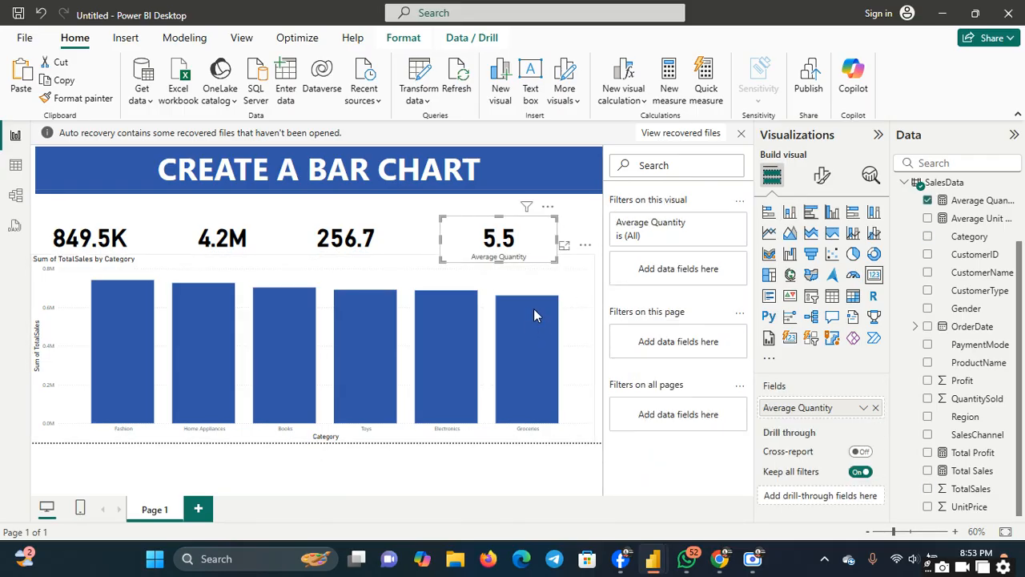
left_click(573, 295)
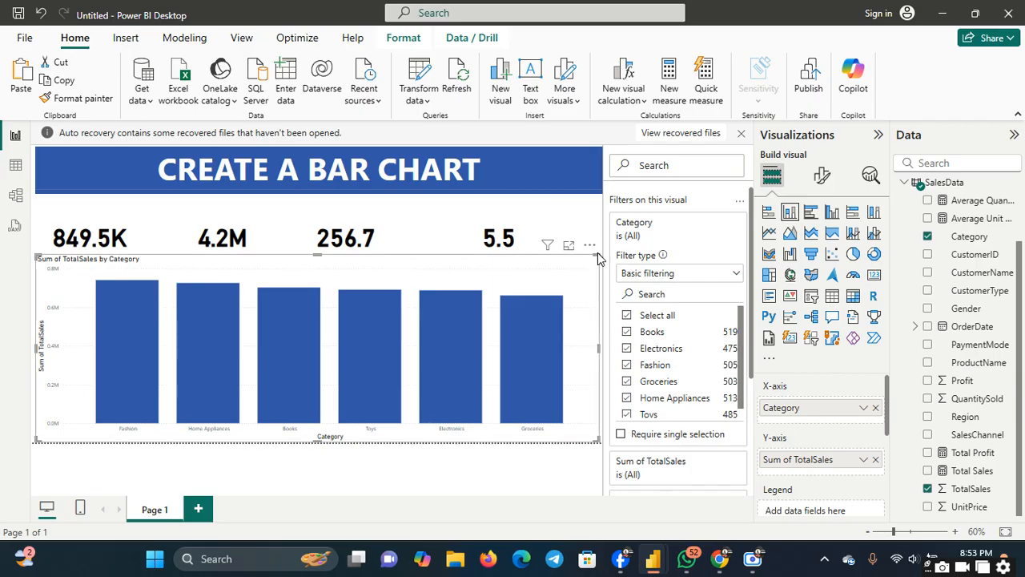
left_click_drag(598, 261, 569, 293)
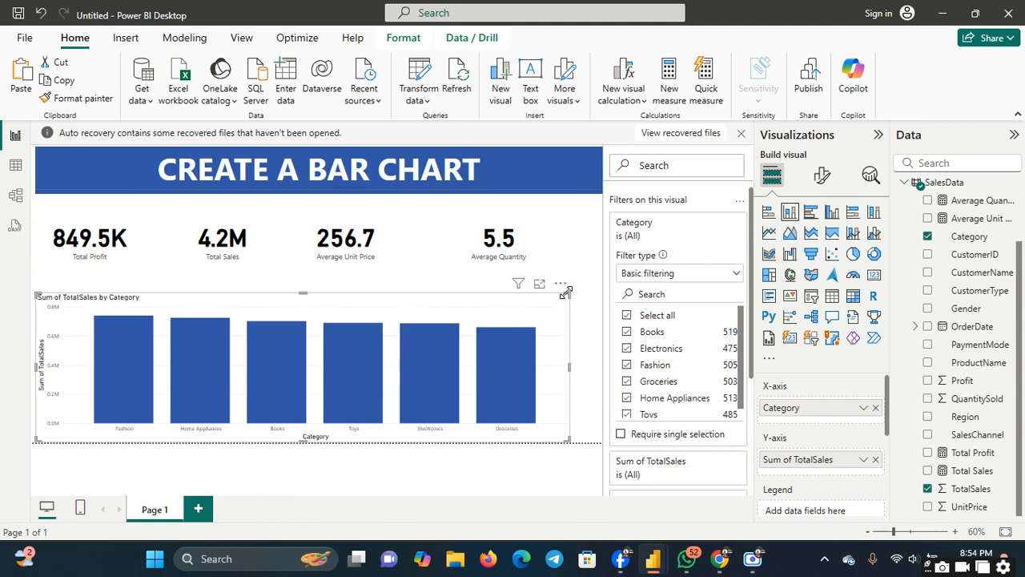
left_click_drag(566, 293, 596, 282)
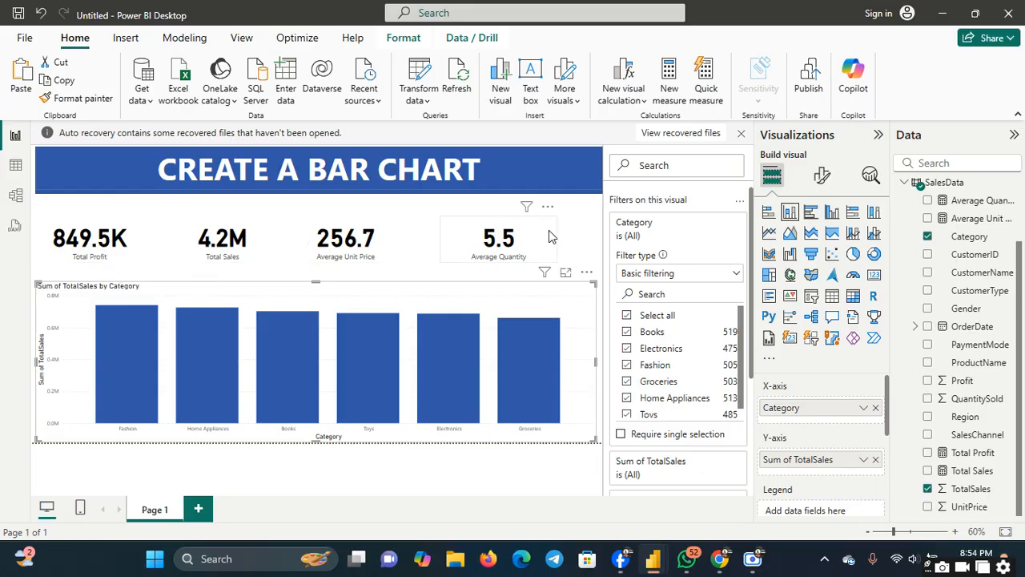
- Reposition the four KPI cards slightly lower and further right so they are spread in one row above the column chart
left_click_drag(477, 232, 495, 242)
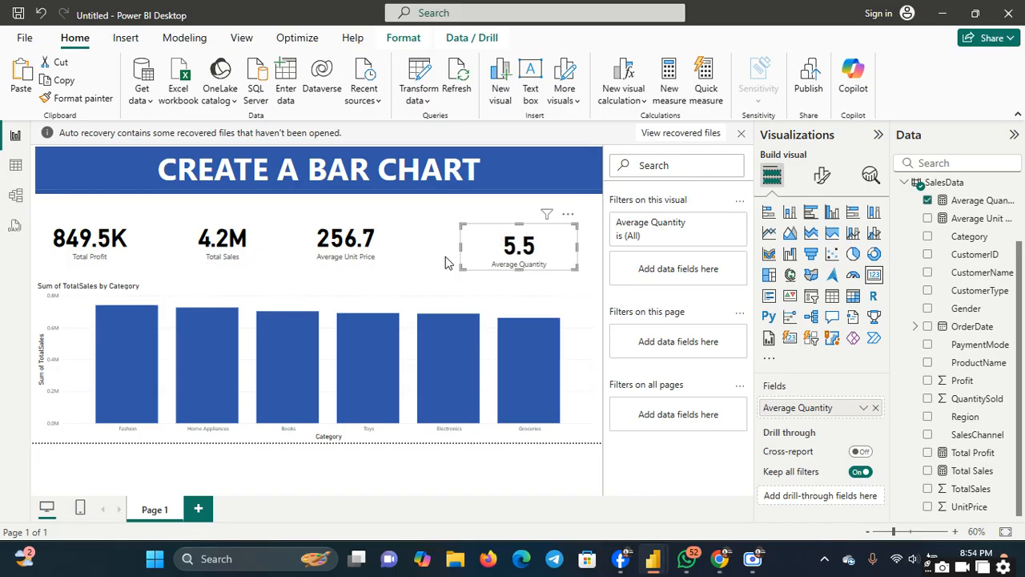
left_click_drag(400, 248, 441, 249)
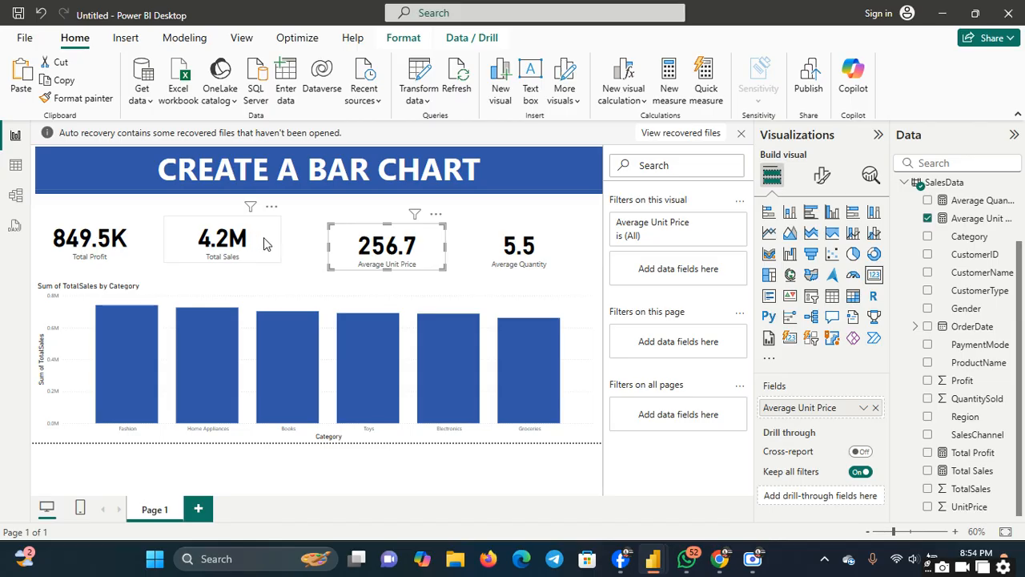
left_click_drag(260, 242, 292, 253)
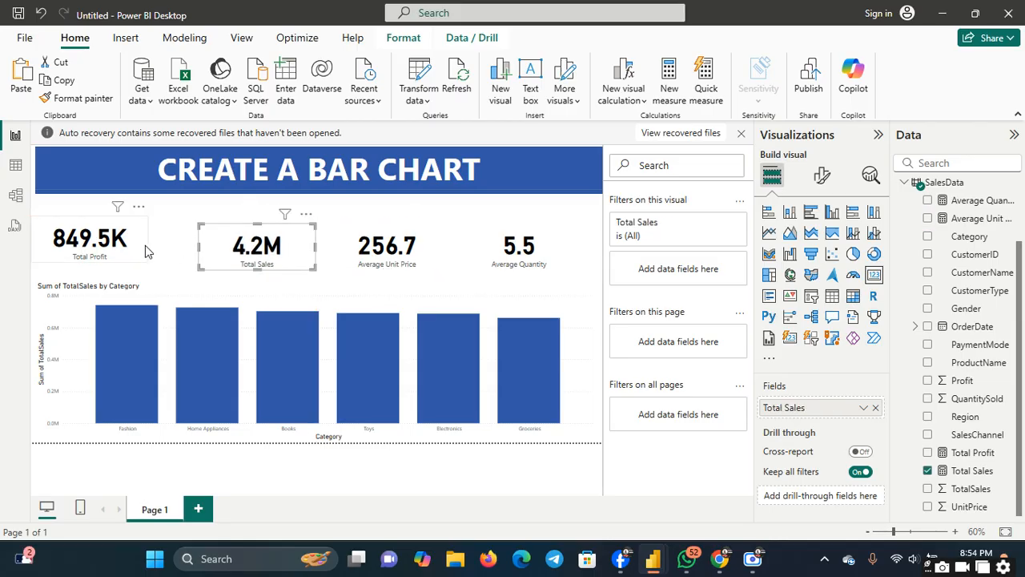
left_click_drag(163, 256, 177, 261)
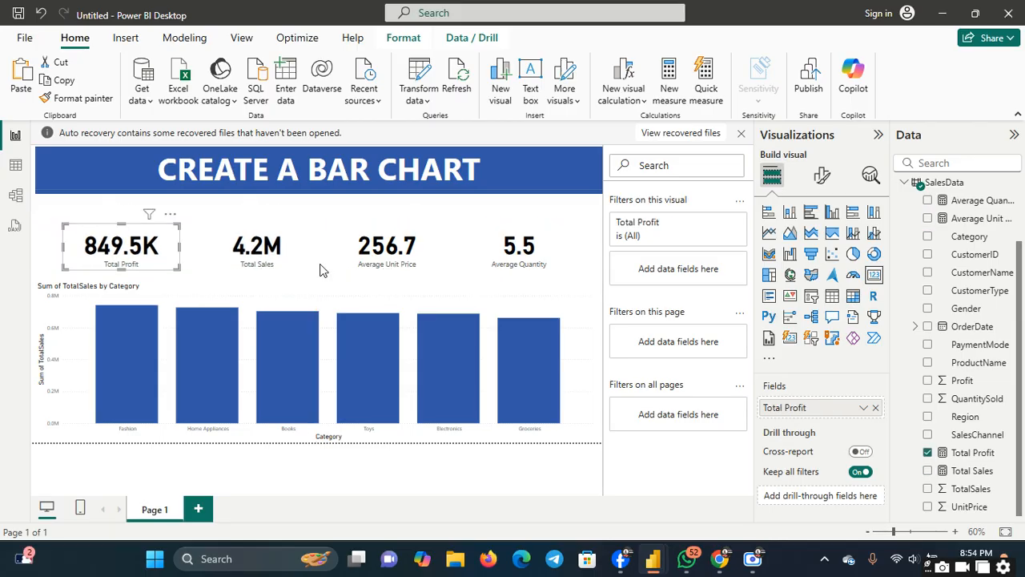
- Turn off the category label on all four KPI cards together
left_click(218, 261, "ctrl")
left_click(409, 268, "ctrl")
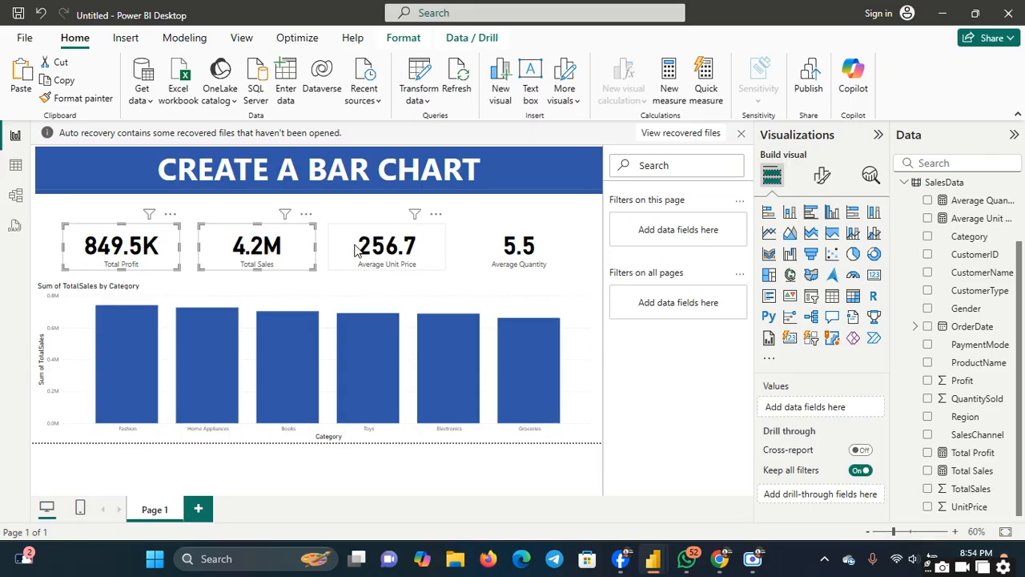
left_click(487, 265, "ctrl")
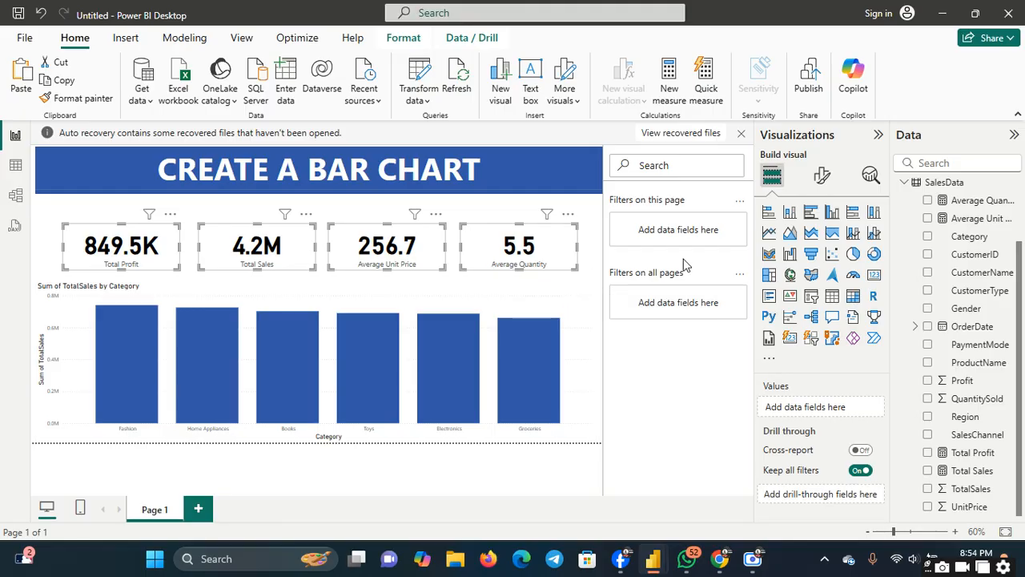
left_click(822, 174)
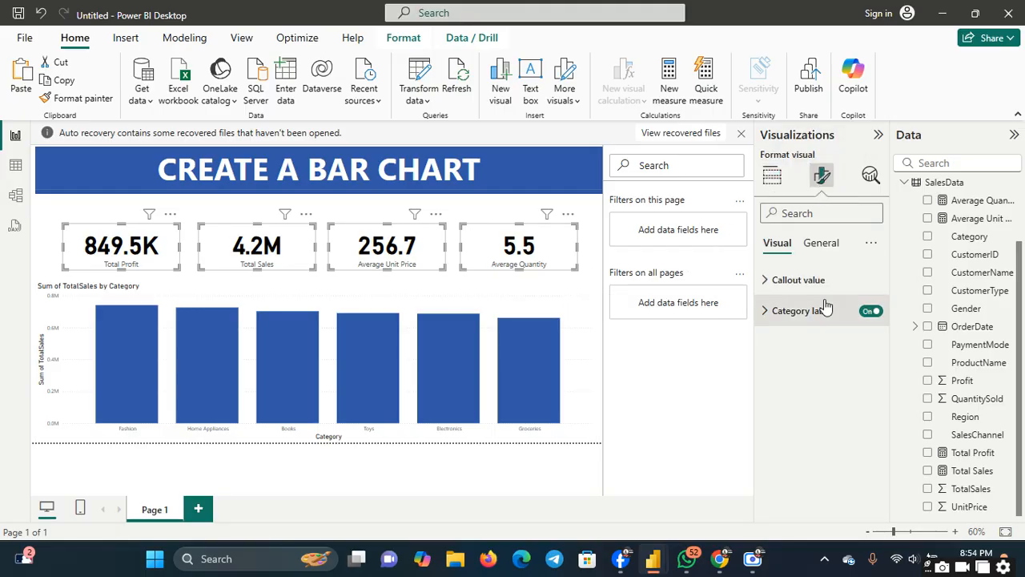
left_click(769, 284)
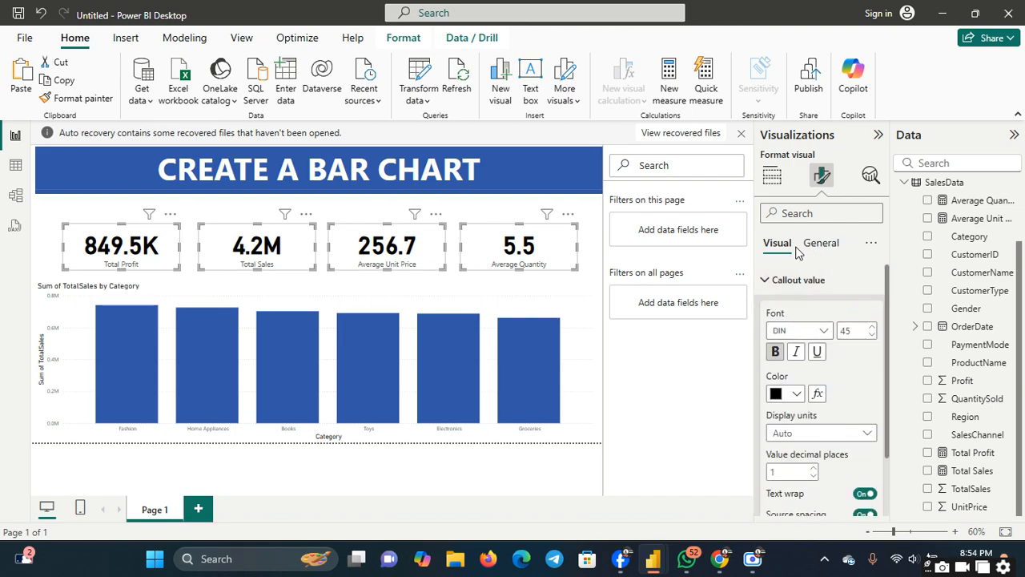
left_click(843, 253)
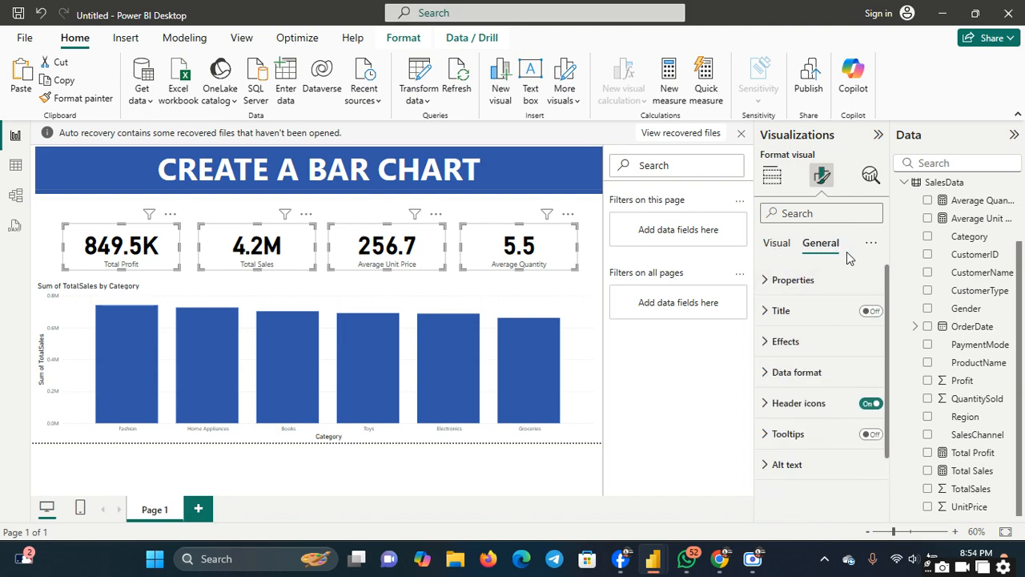
left_click(778, 244)
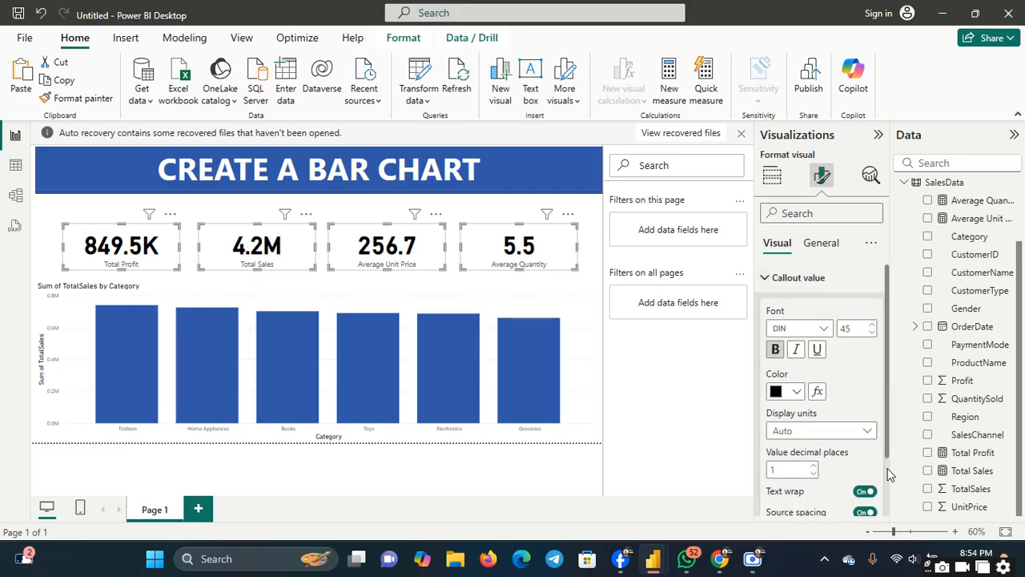
scroll(890, 471, "down", 2)
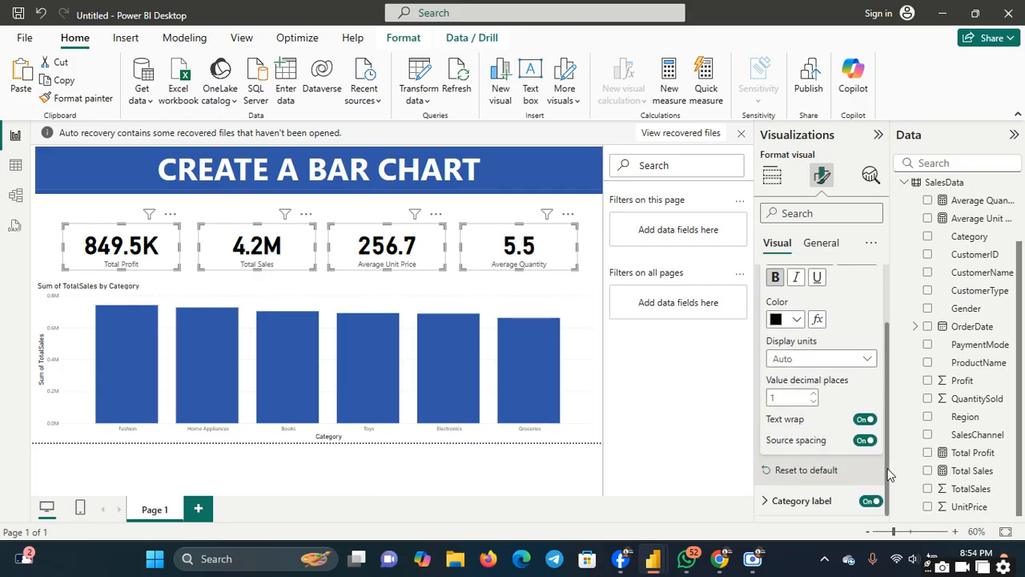
left_click(765, 500)
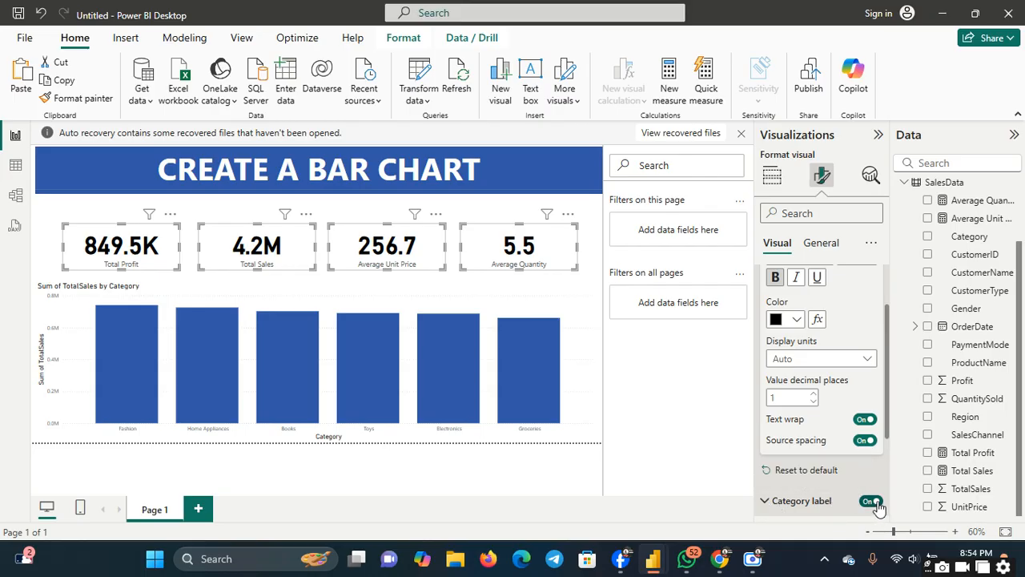
left_click(872, 501)
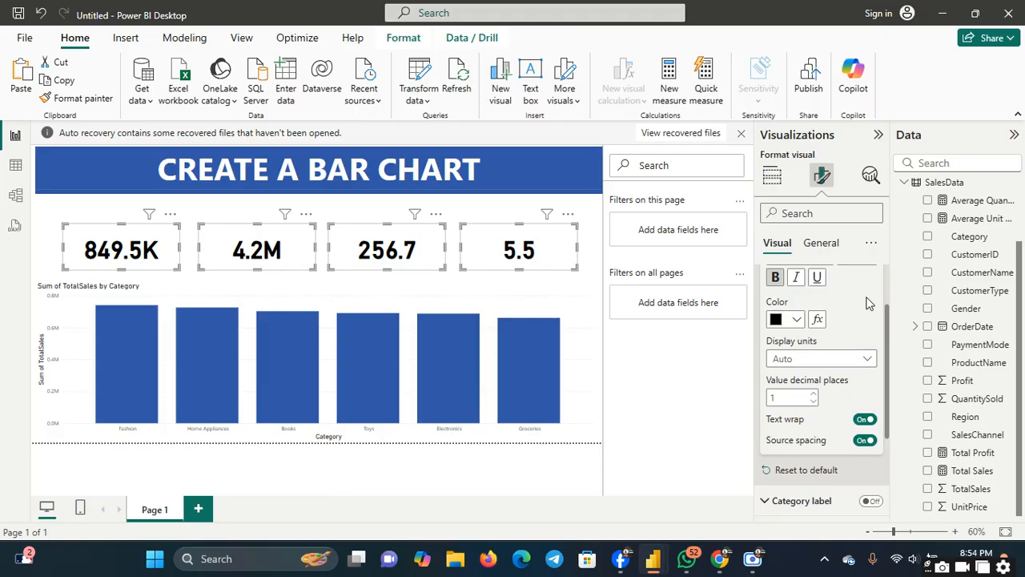
scroll(885, 268, "up", 2)
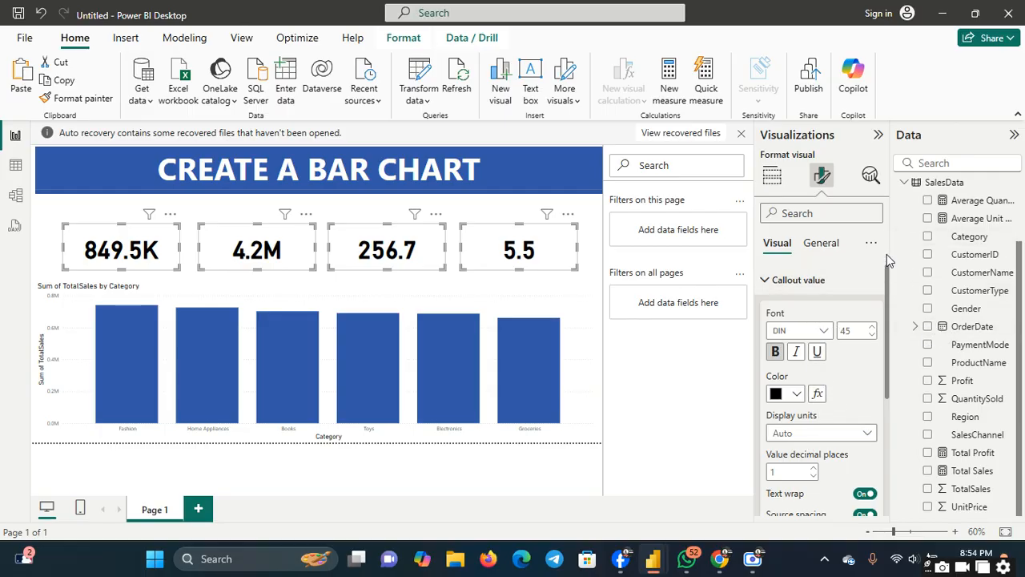
left_click(189, 277)
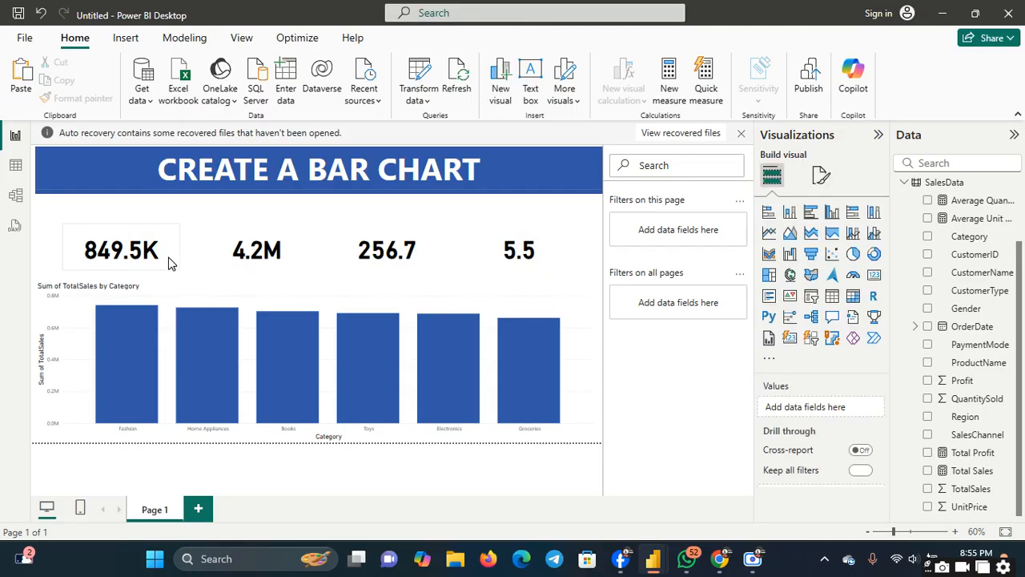
- Turn on the title of the Total Profit card and set its text to "Total Sales"
left_click(168, 262)
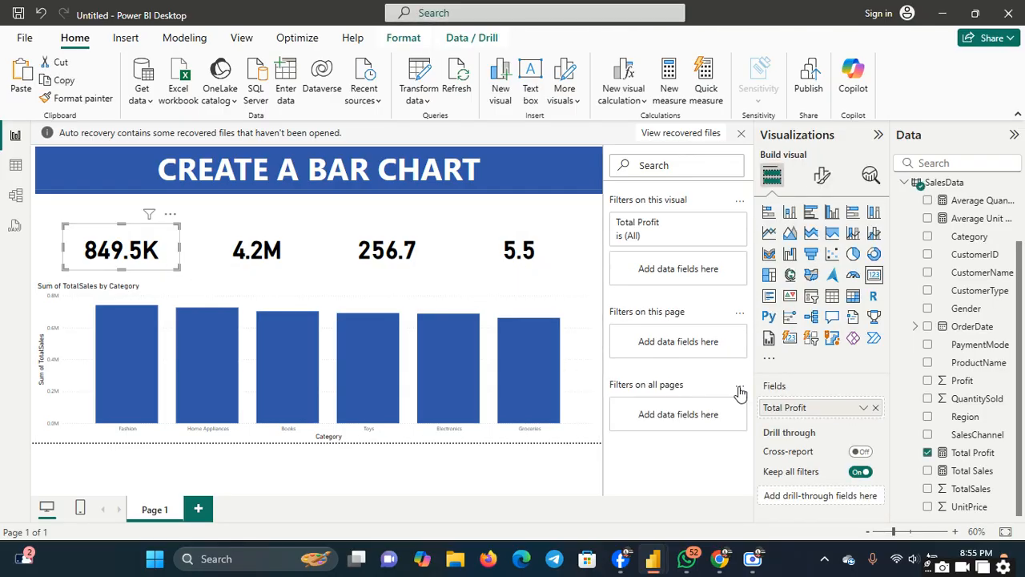
left_click(823, 176)
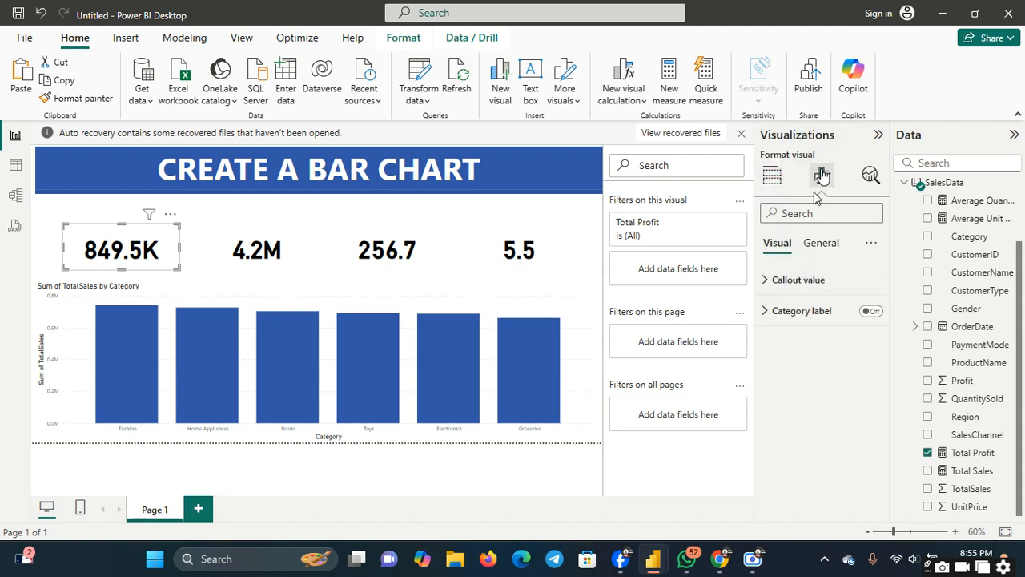
left_click(776, 281)
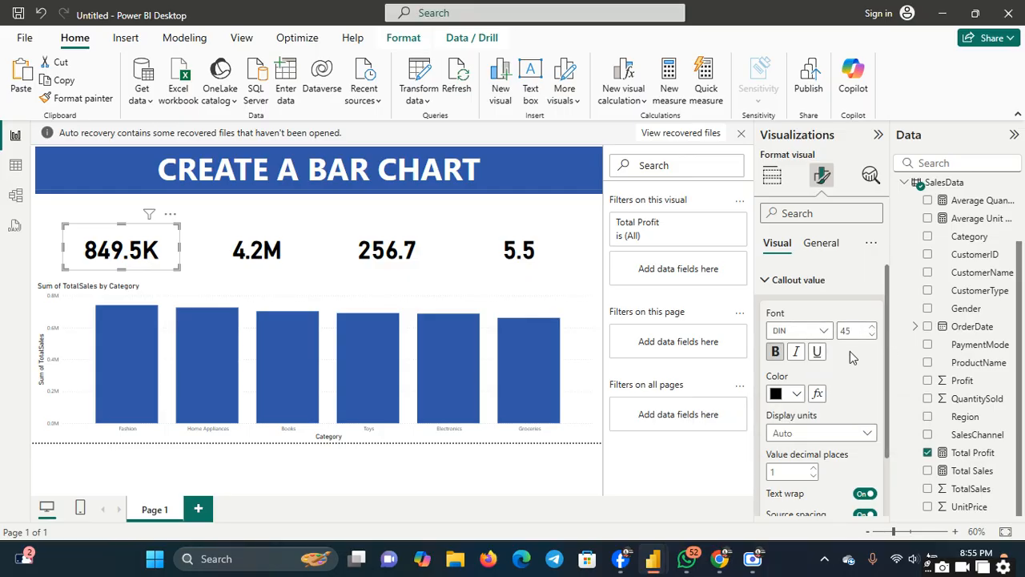
left_click(825, 245)
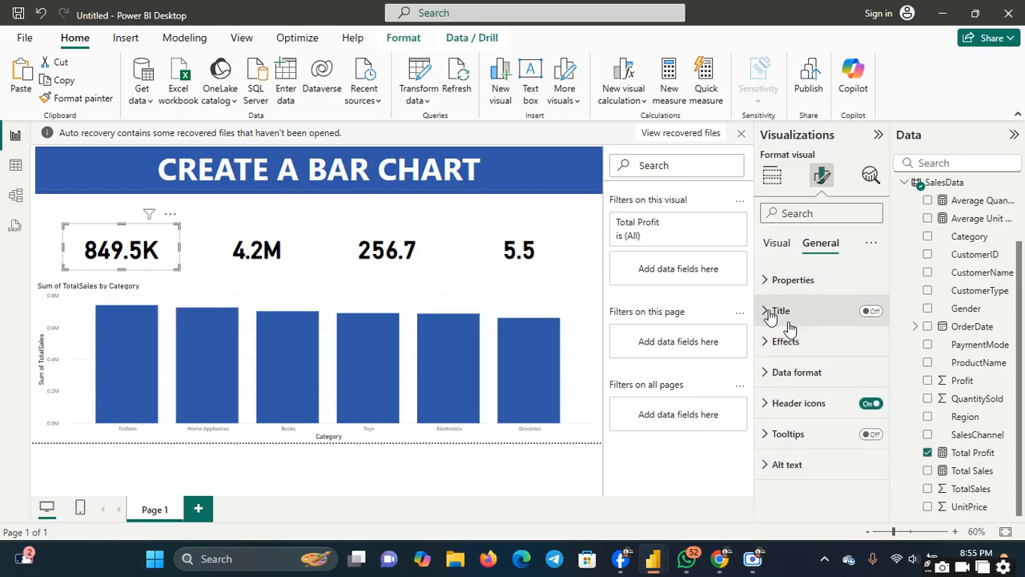
left_click(772, 313)
left_click(869, 310)
left_click(839, 339)
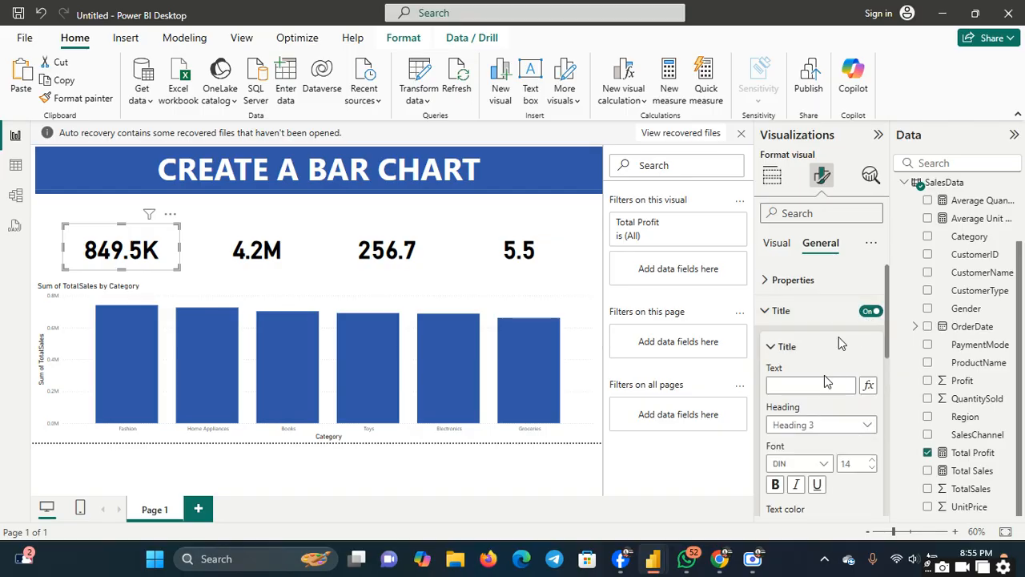
left_click(825, 382)
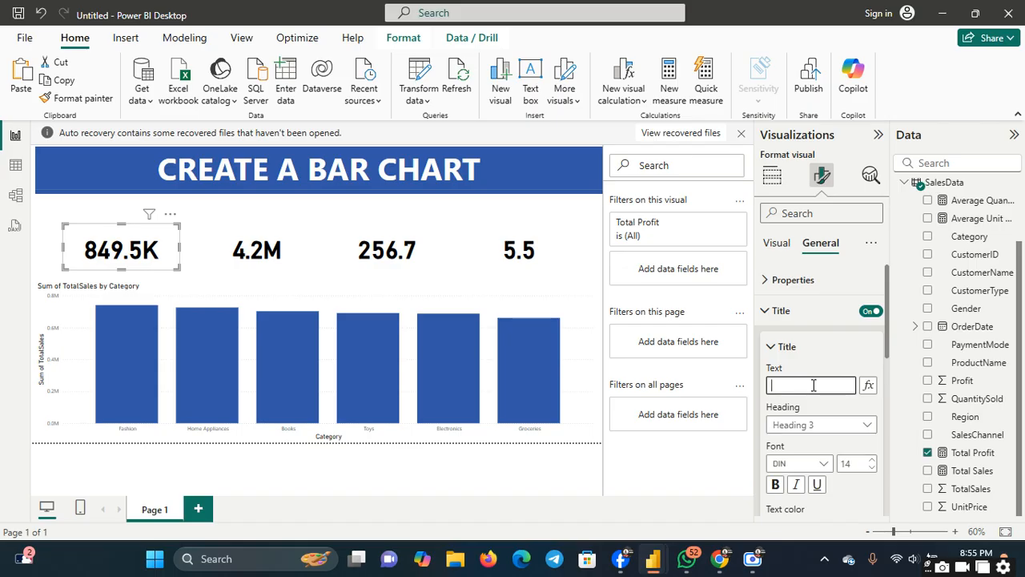
type("t")
key("Return")
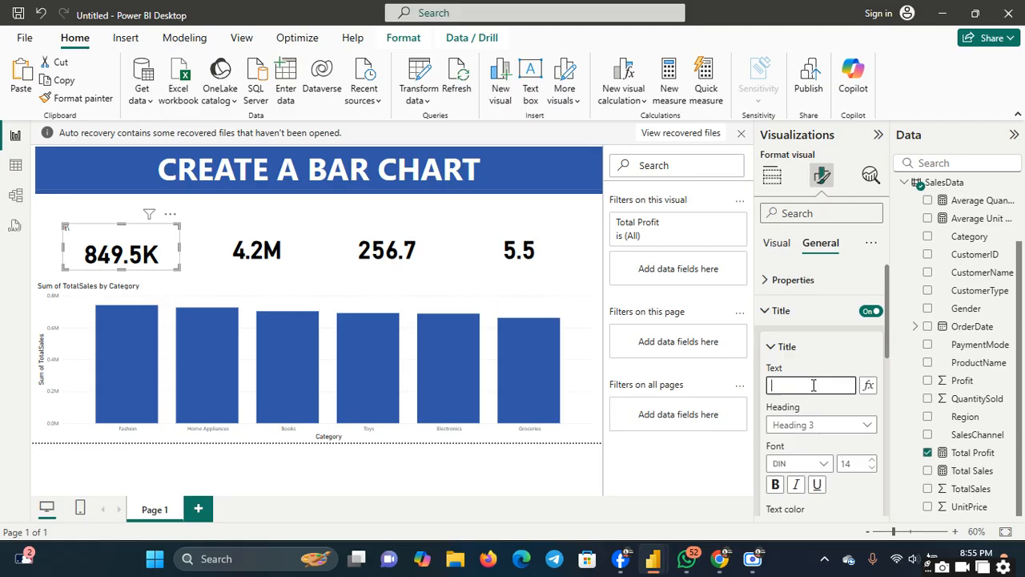
type("tO")
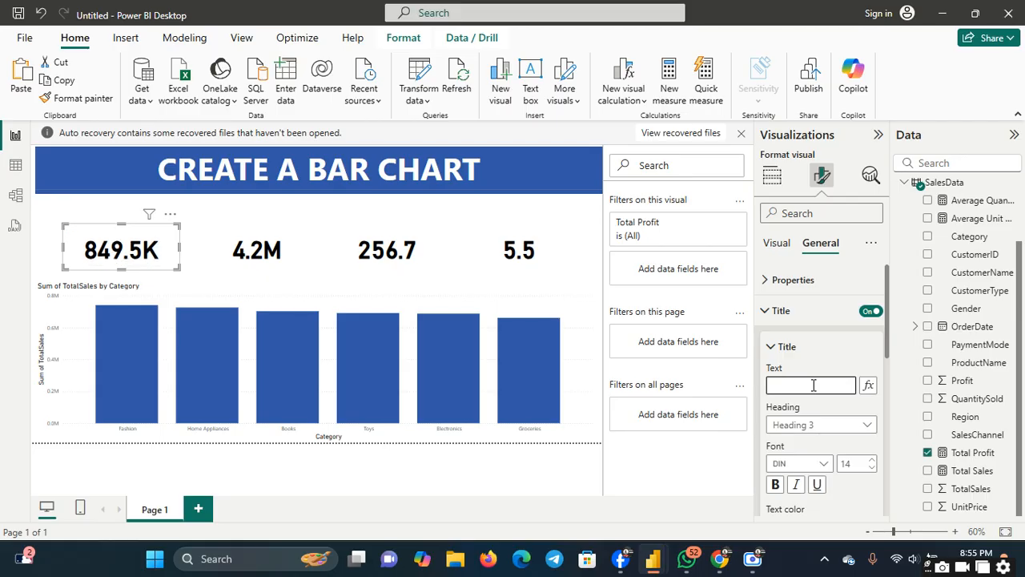
type("Total Sales")
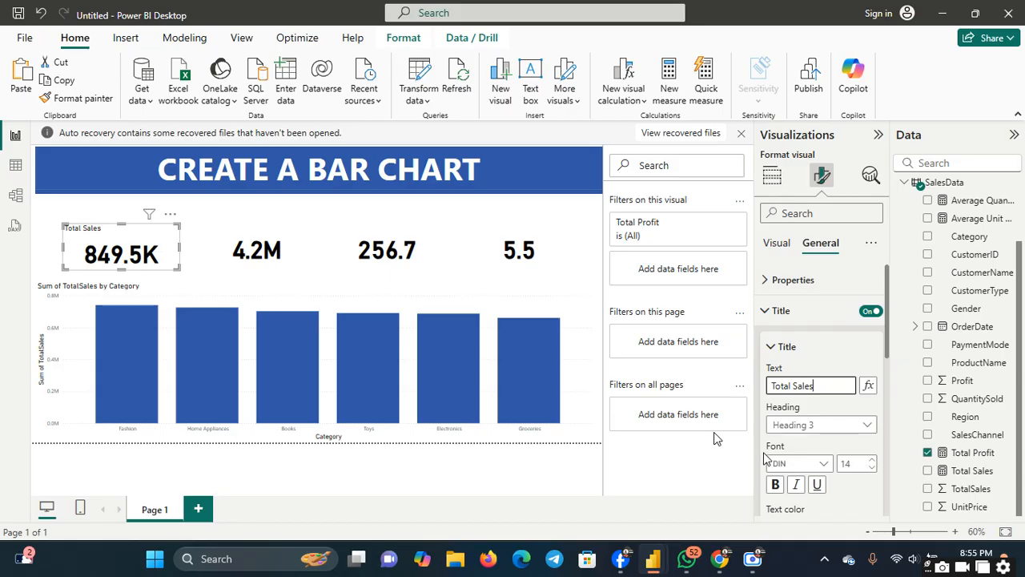
- Make the Total Profit card's title bold and set its font size to 29
left_click(775, 484)
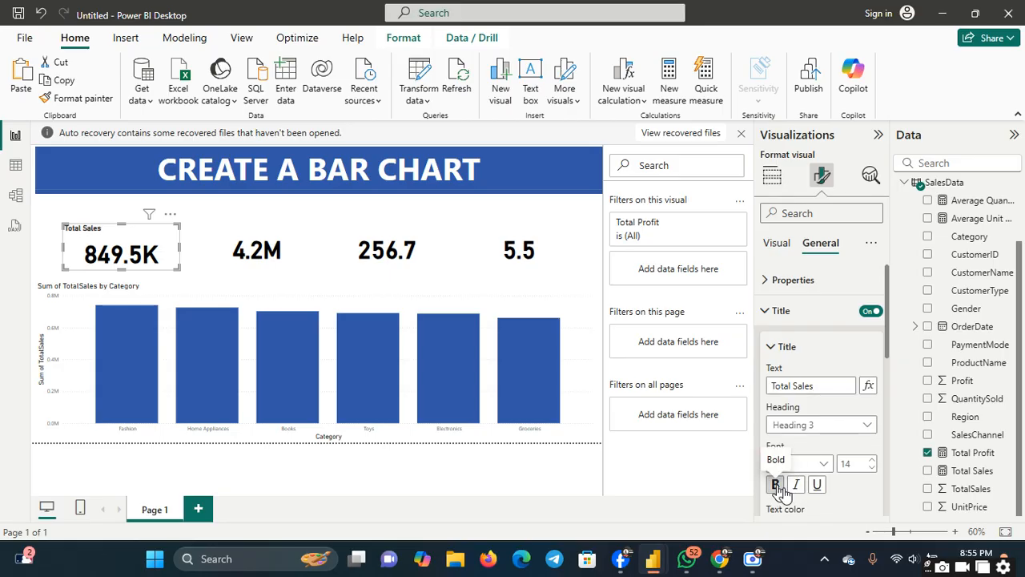
left_click(873, 461)
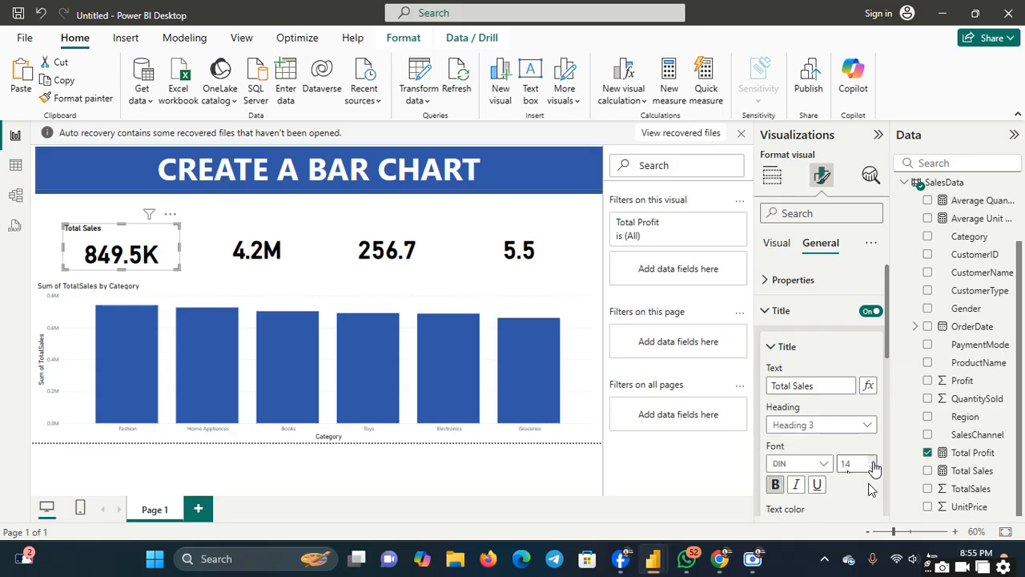
left_click(873, 460)
left_click(873, 461)
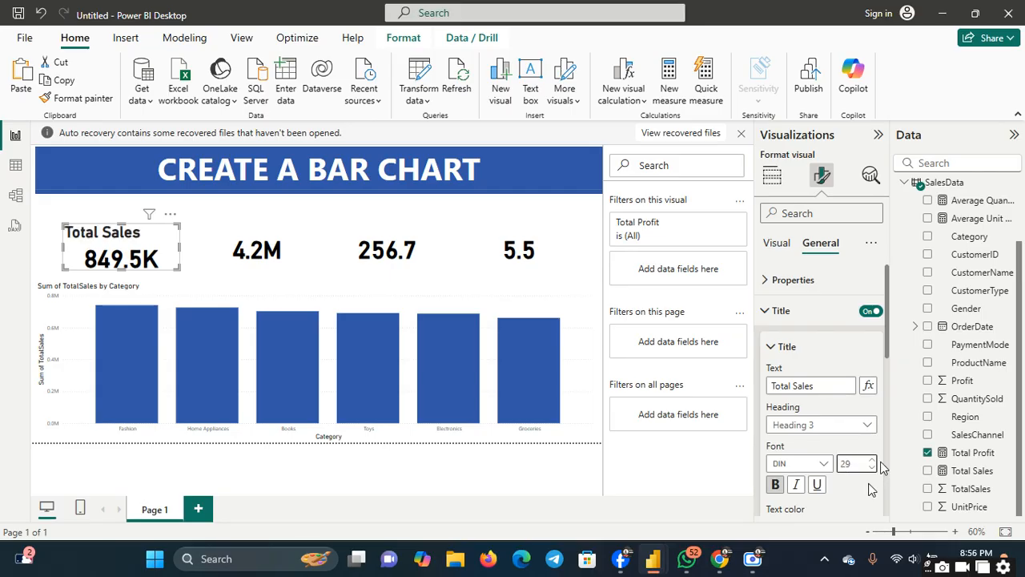
scroll(880, 482, "down", 3)
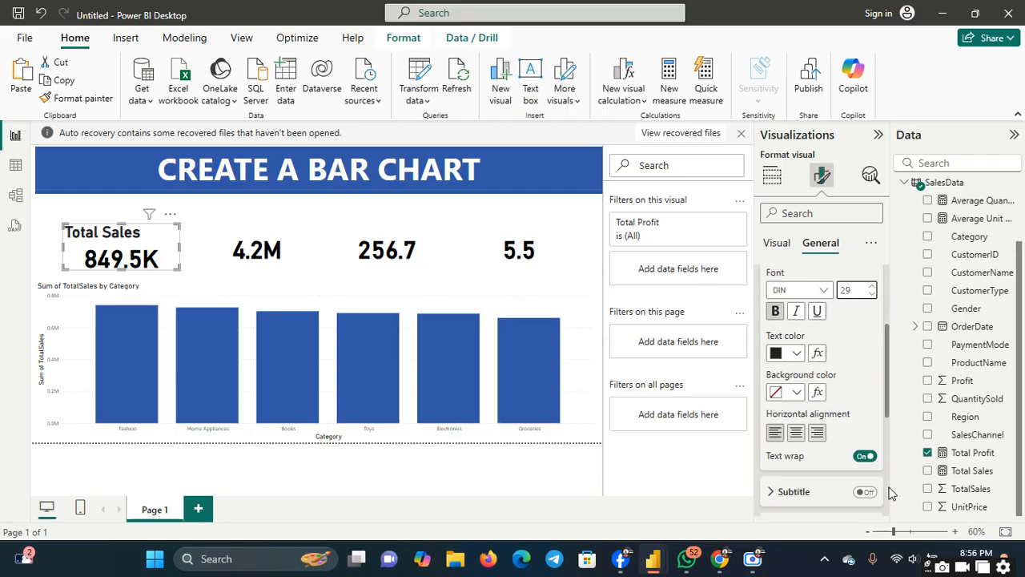
- Center the title of the Total Profit card horizontally
left_click(796, 418)
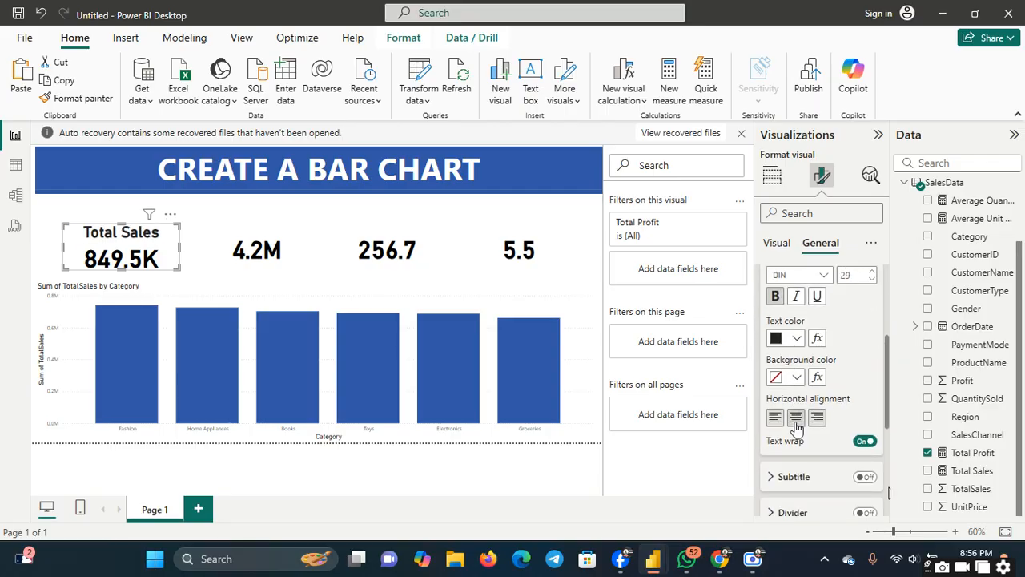
left_click(796, 341)
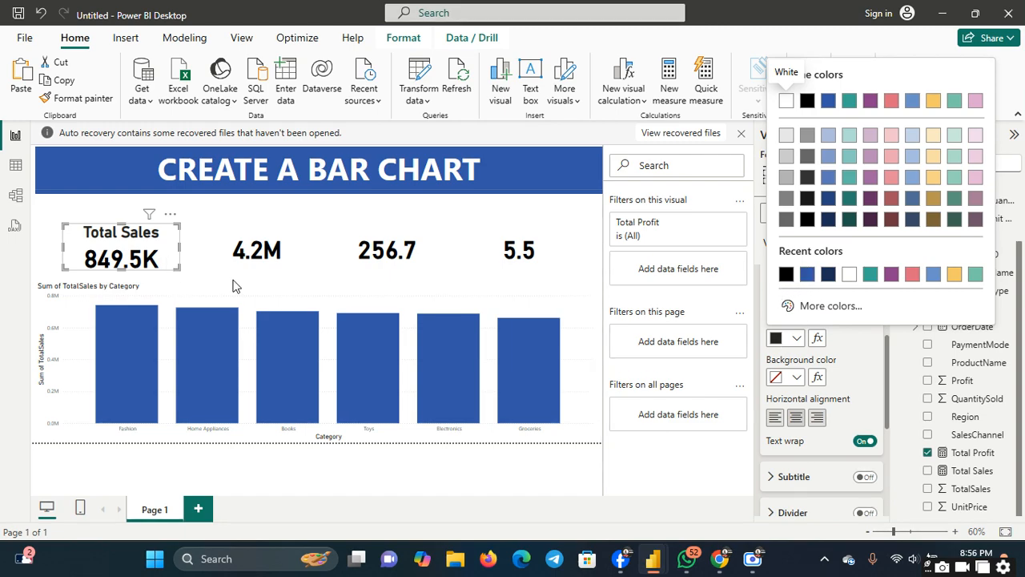
left_click(358, 208)
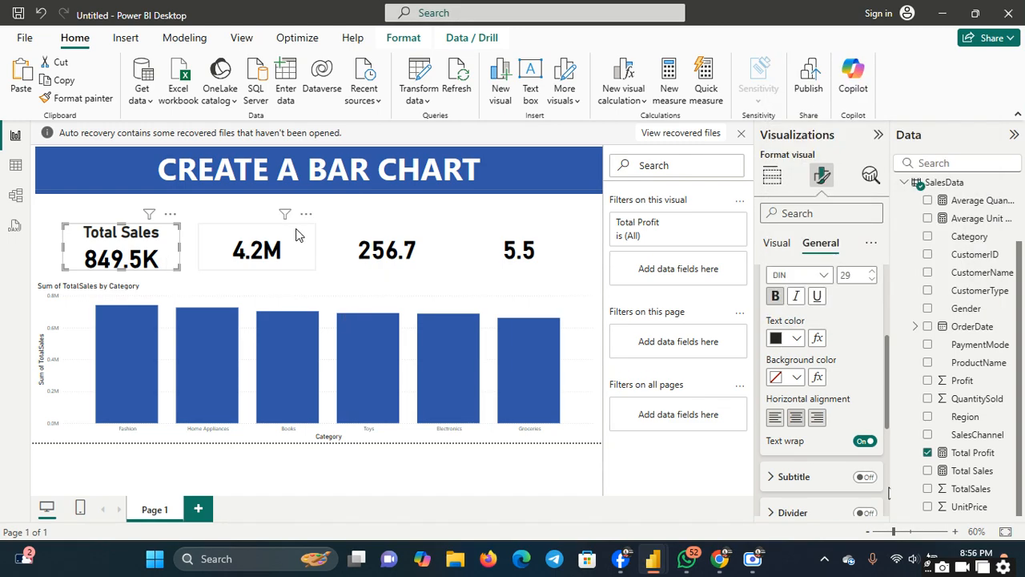
- Apply the purple Bloom theme to the report
left_click(104, 216)
left_click(240, 40)
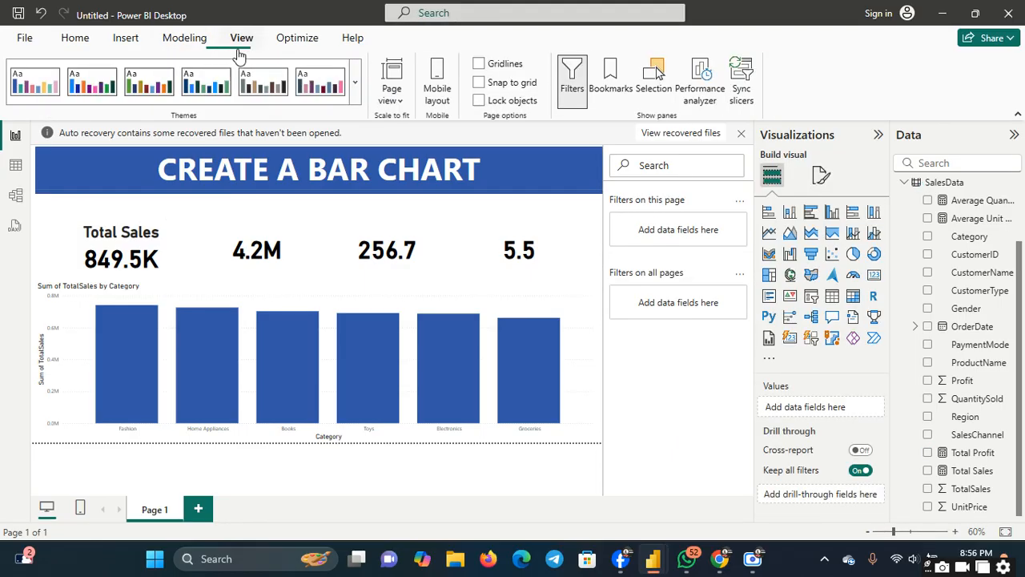
left_click(355, 85)
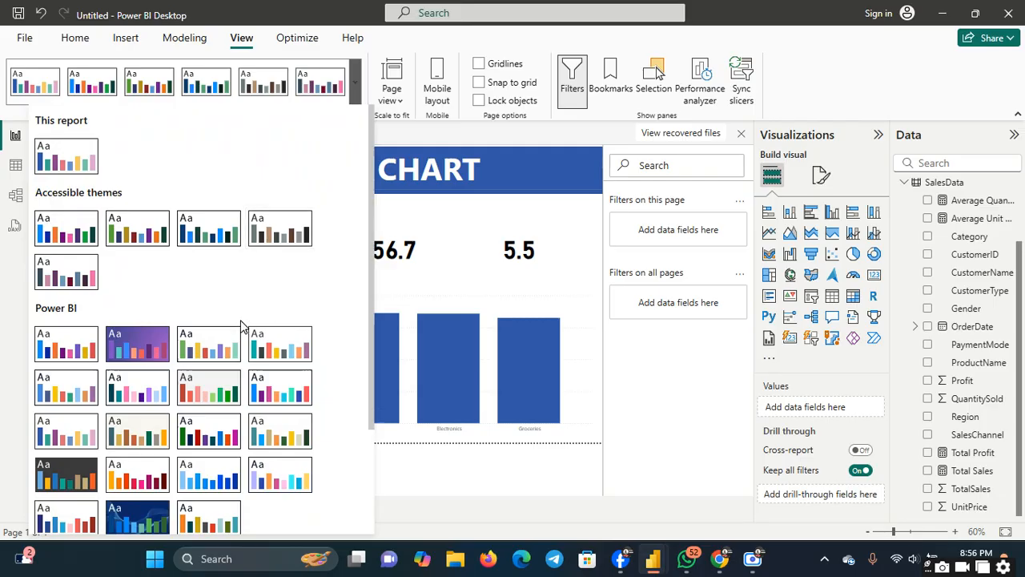
left_click(151, 355)
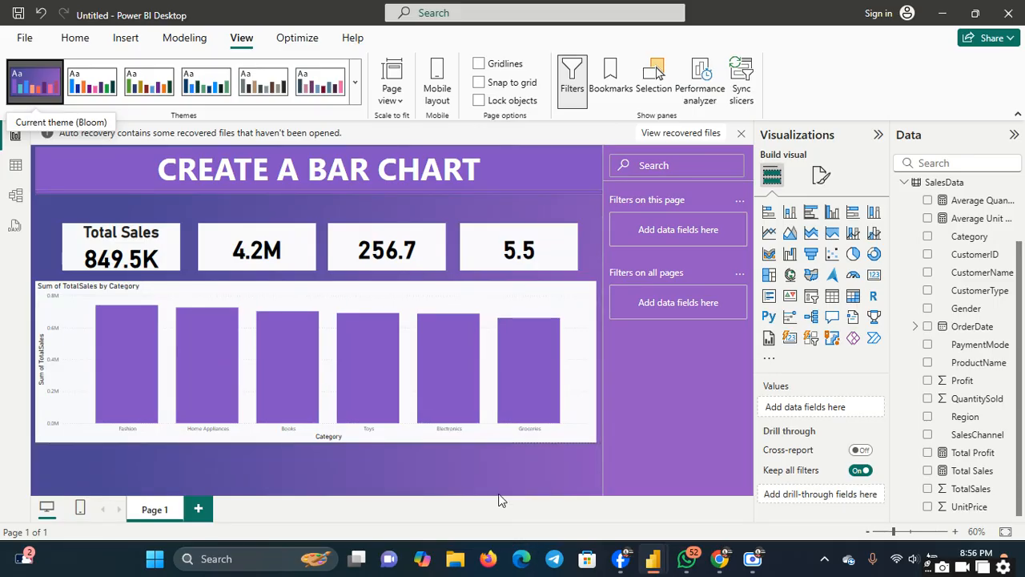
- Change the title text of the banner shape above the cards to "COMPANY SALES DATA"
left_click(288, 179)
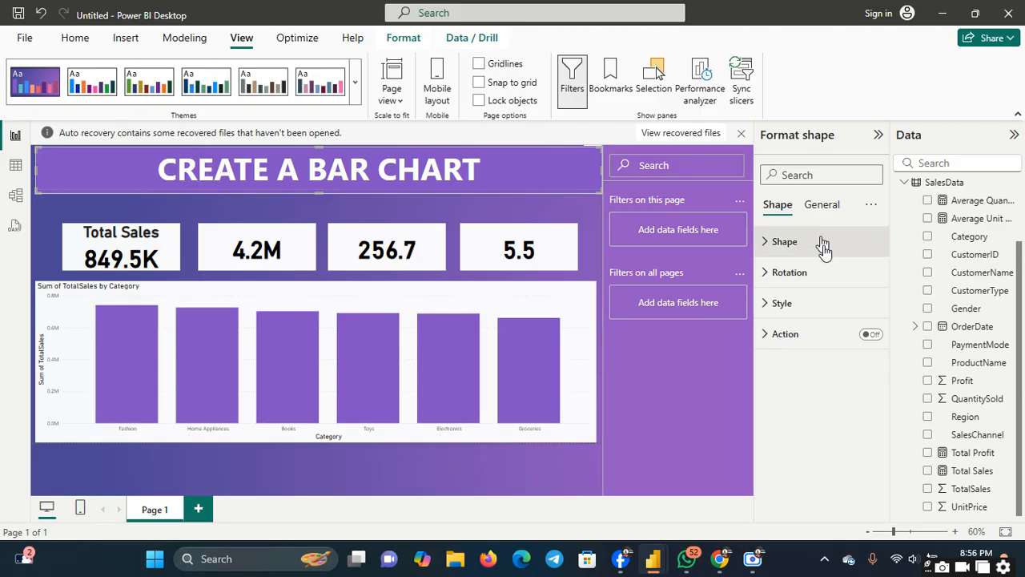
left_click(826, 206)
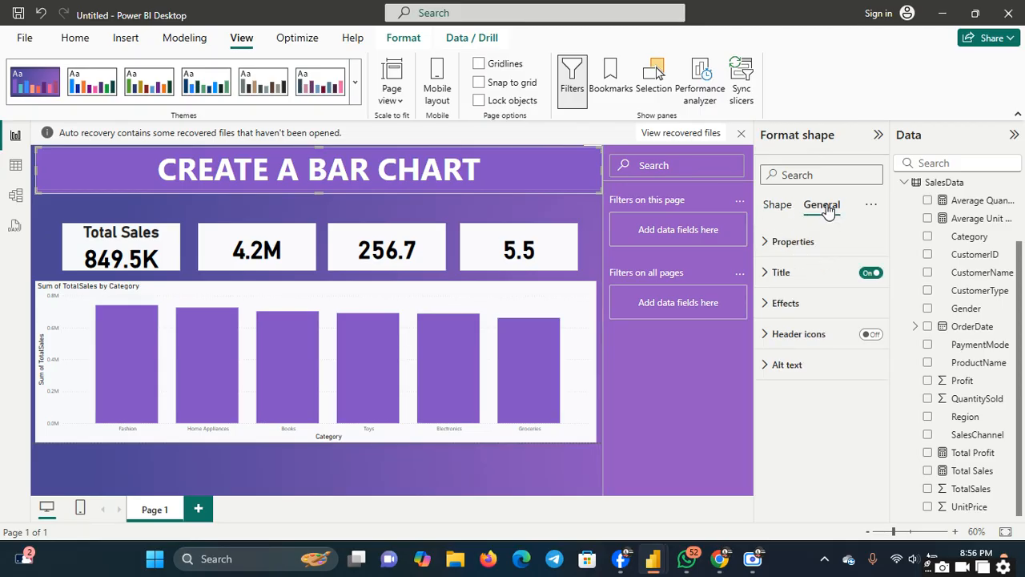
left_click(765, 272)
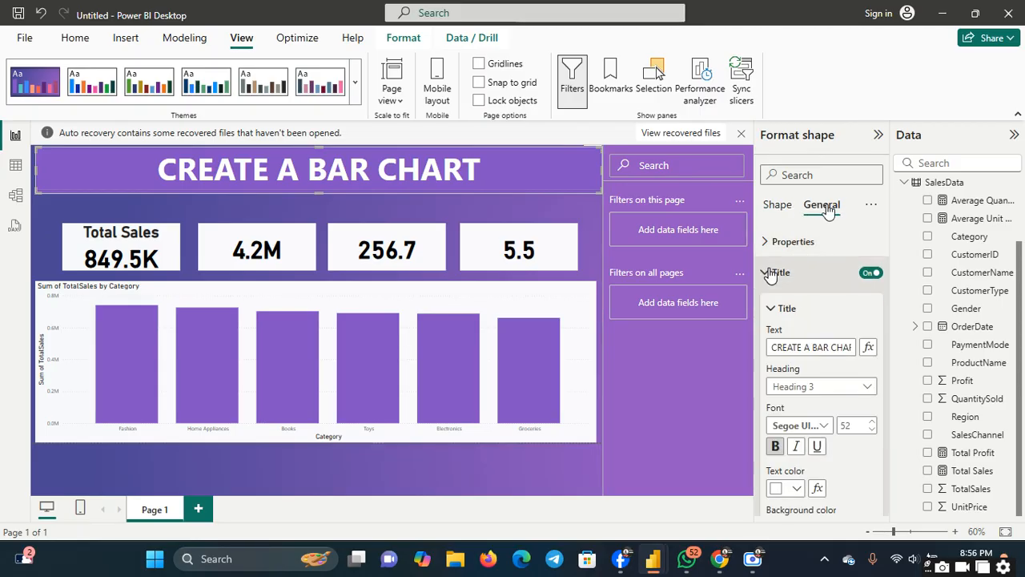
left_click(829, 350)
key("ctrl+a")
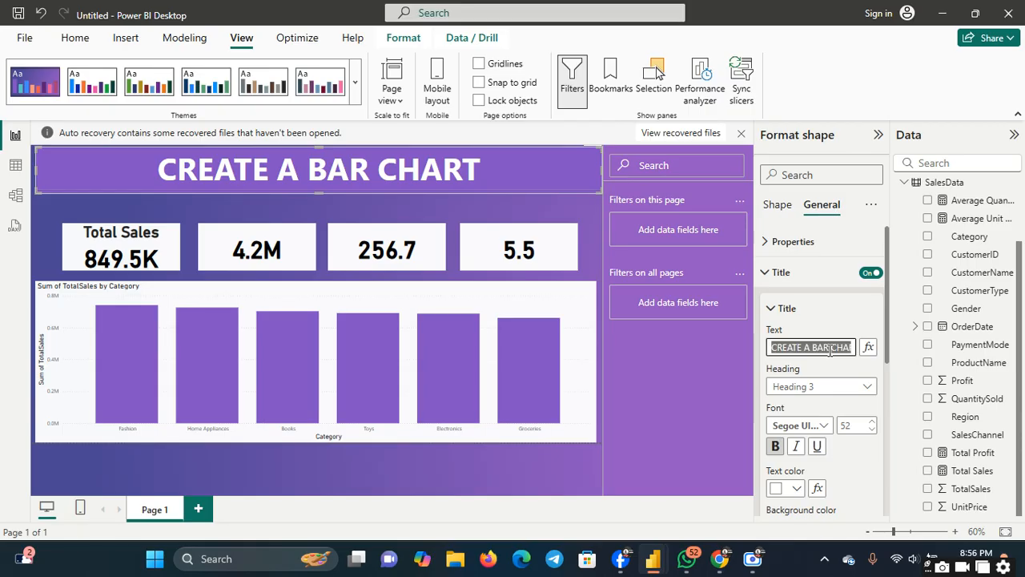
type("c")
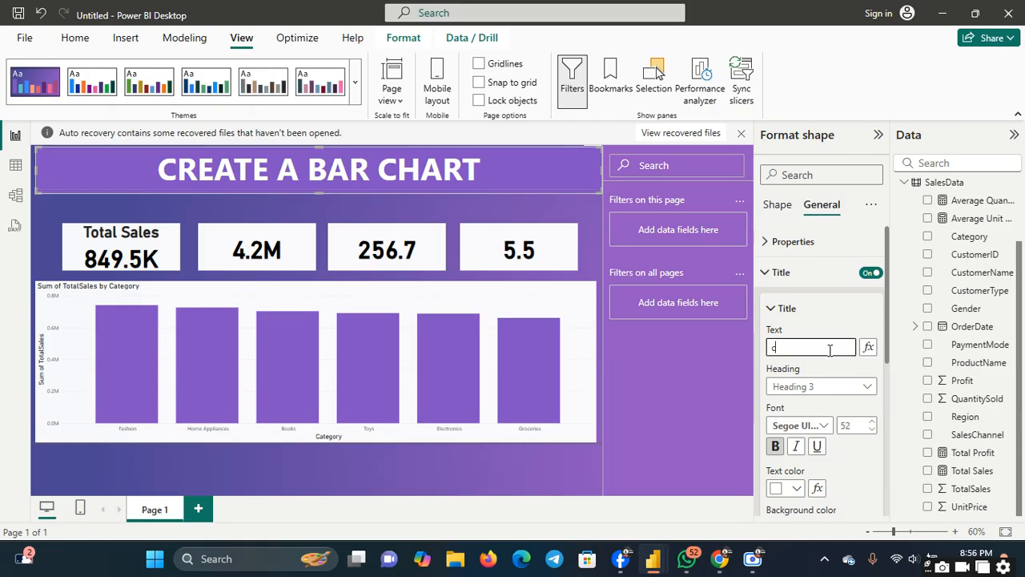
key("BackSpace")
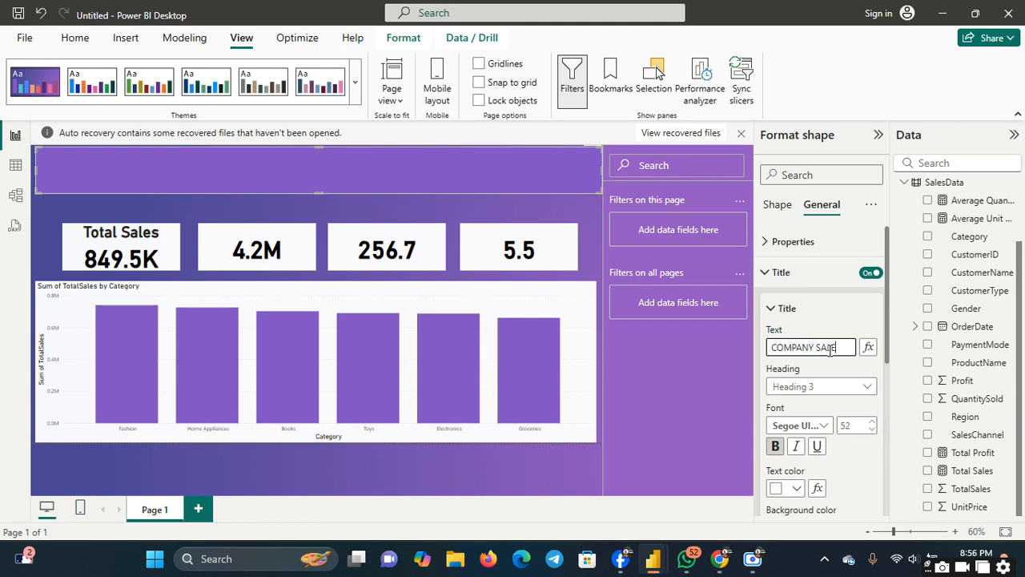
type("COMPANY SALES DATA")
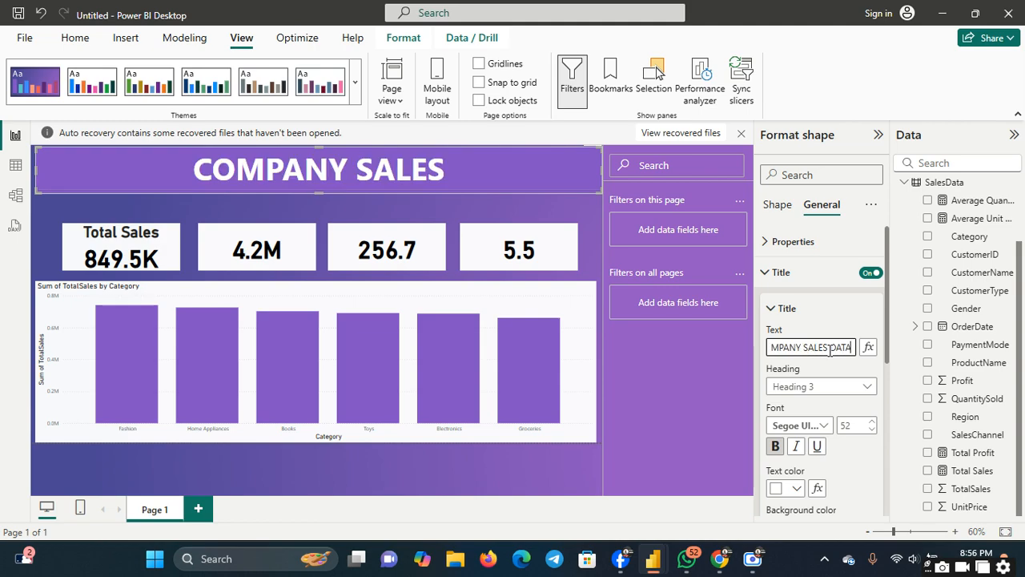
left_click(659, 347)
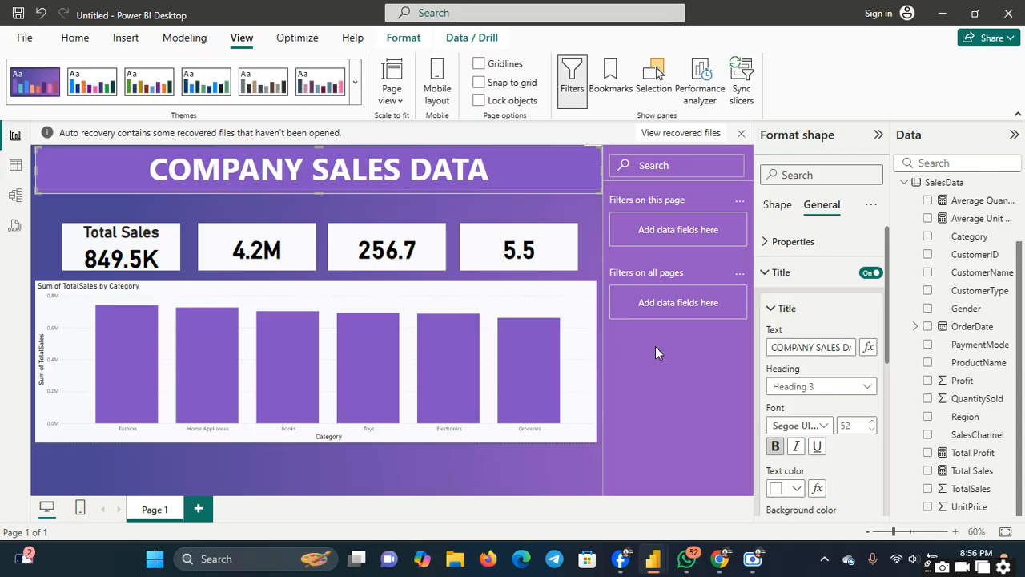
- Turn on the title for the three KPI cards beside the "Total Sales" card together
left_click(175, 258)
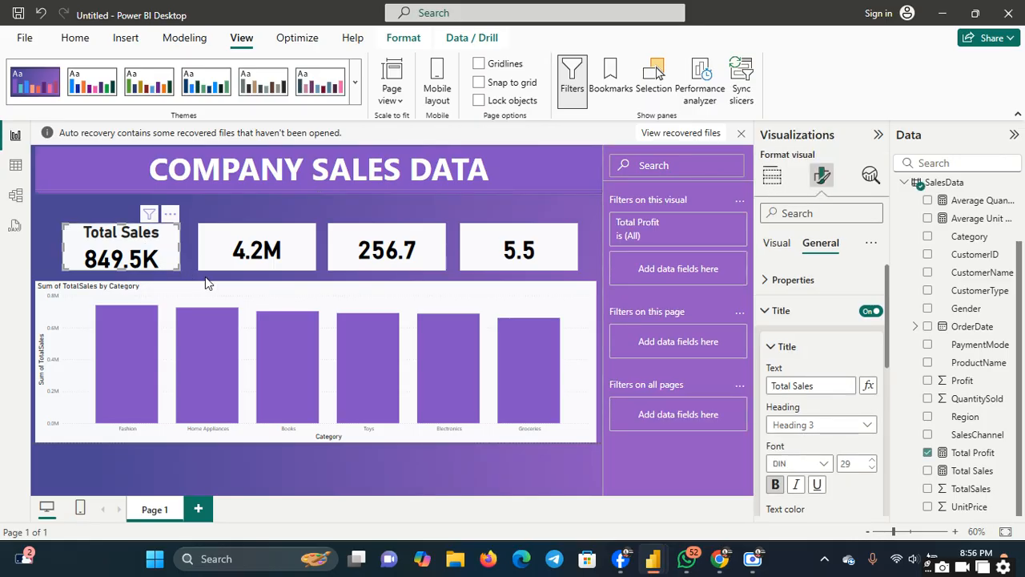
left_click(242, 258)
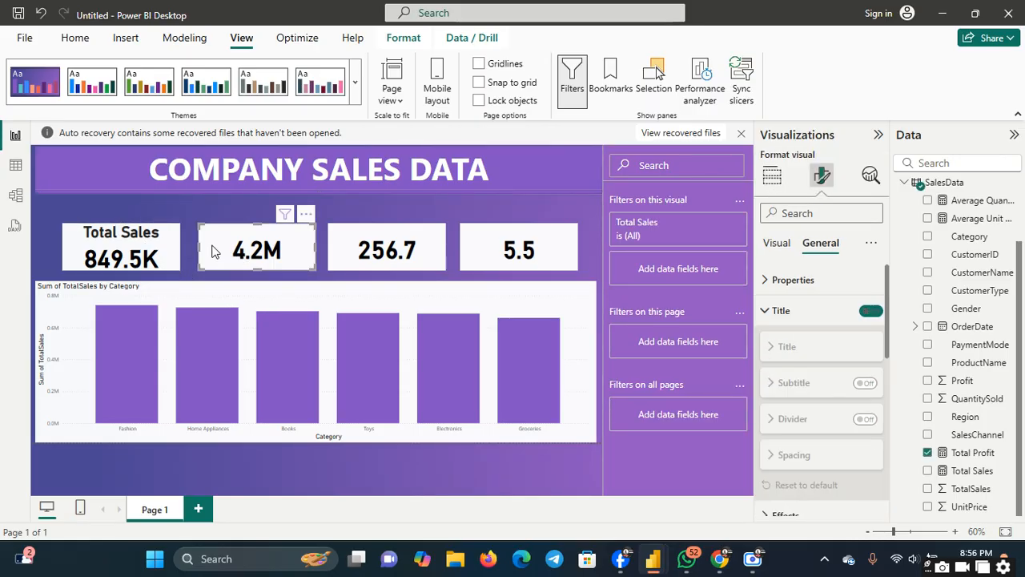
left_click(337, 261, "ctrl")
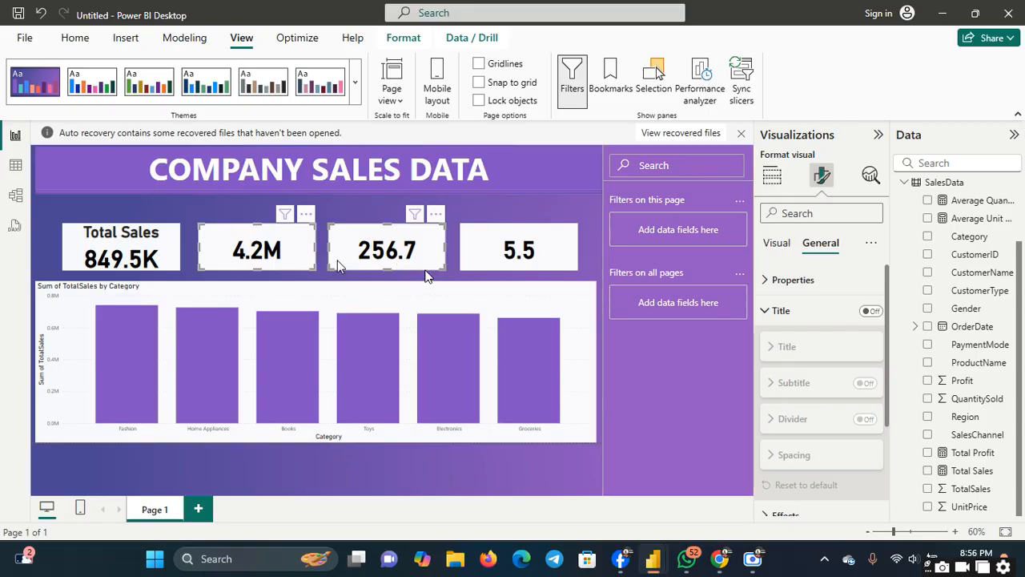
left_click(472, 254, "ctrl")
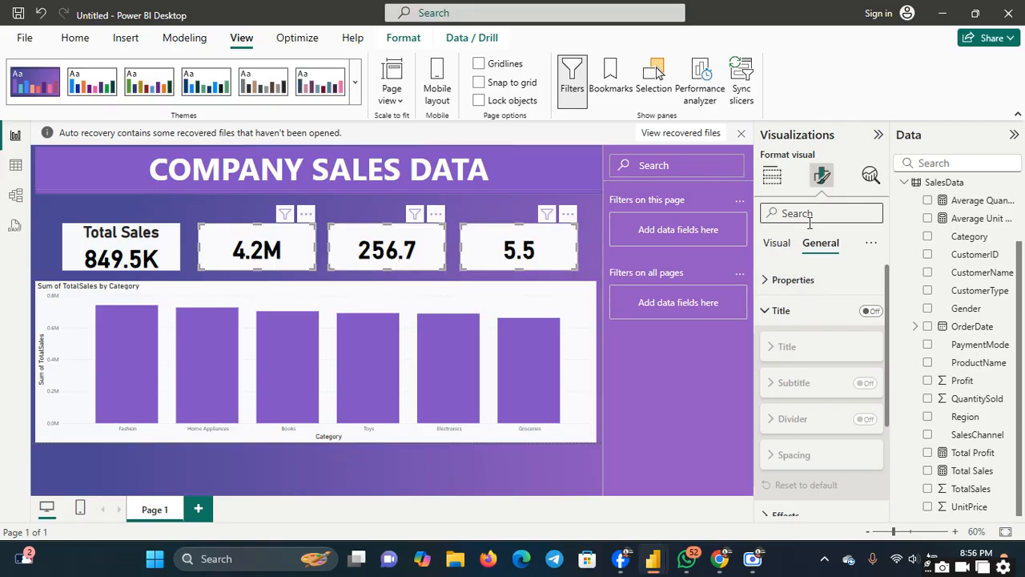
left_click(870, 312)
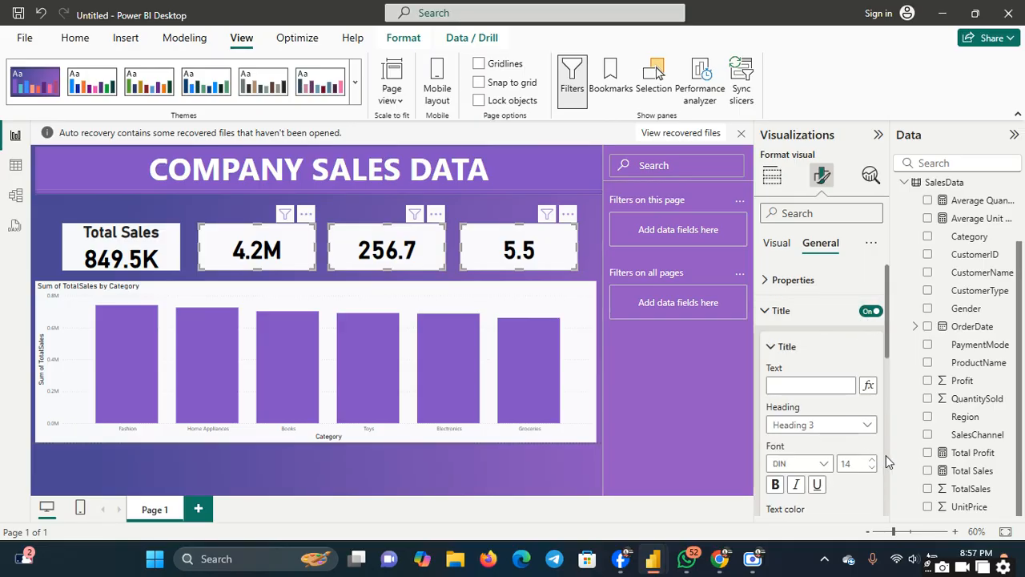
- Set the callout value color of the three selected KPI cards to the theme's purple
scroll(872, 336, "down", 3)
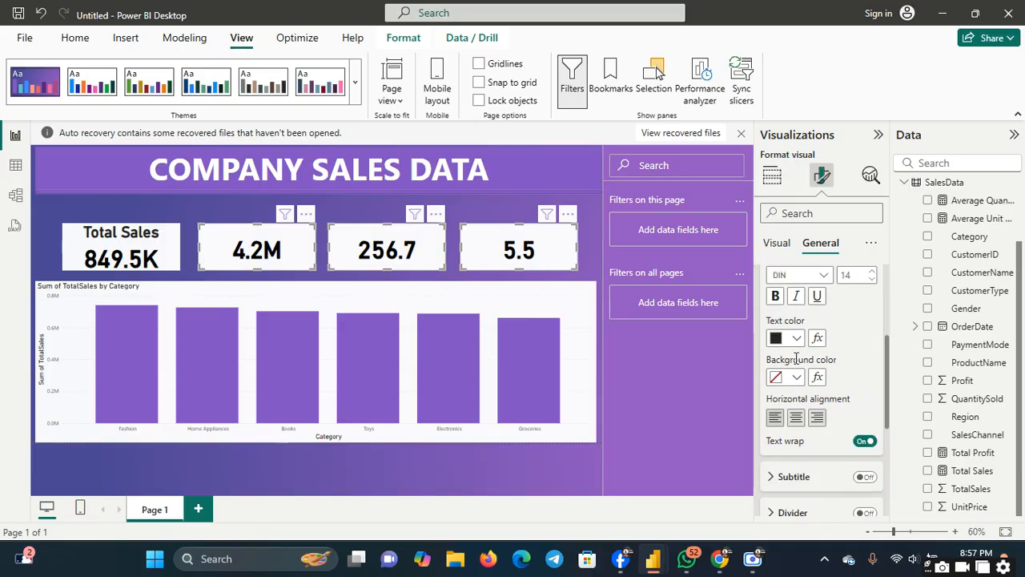
left_click(776, 244)
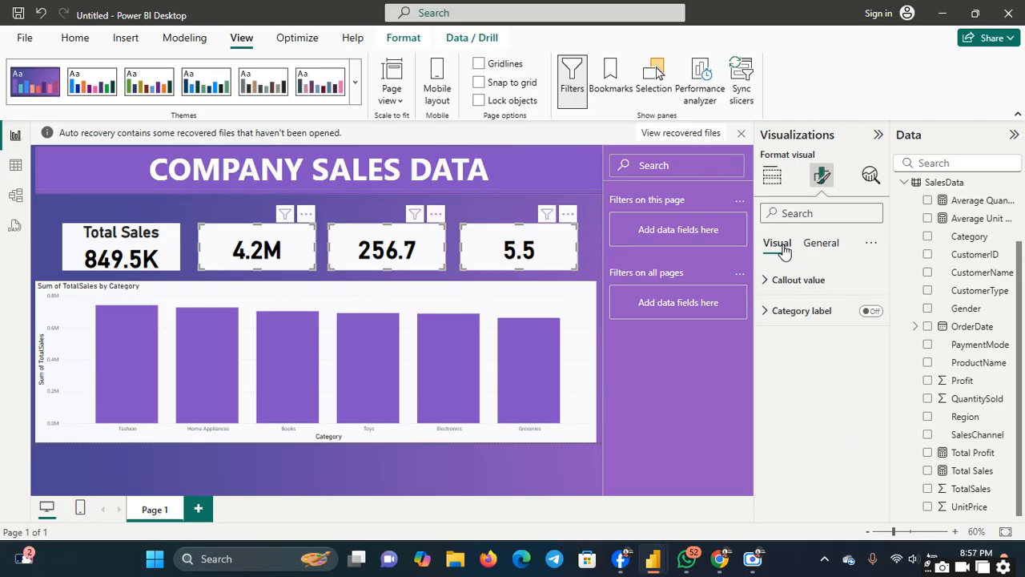
left_click(765, 280)
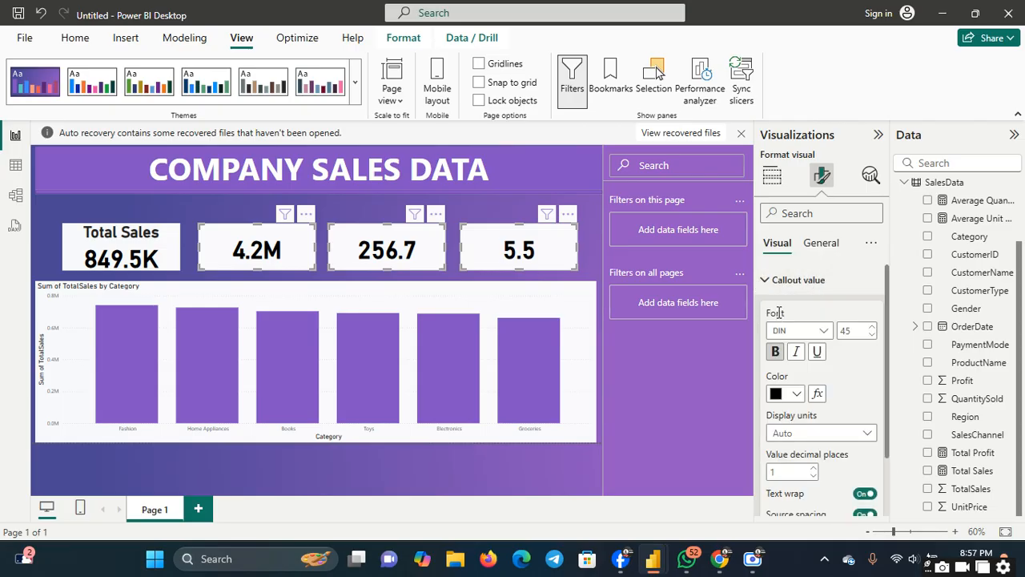
left_click(799, 395)
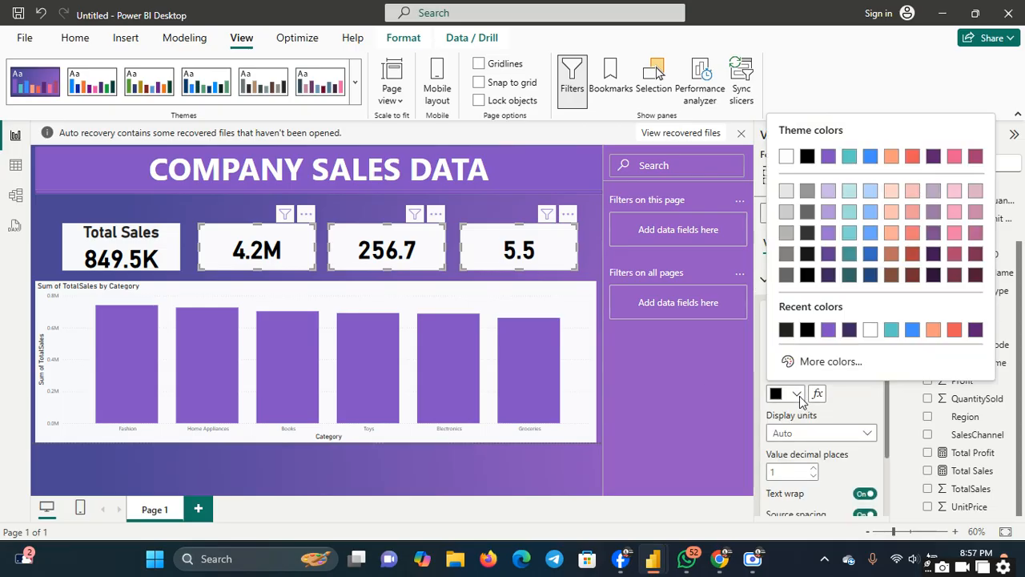
left_click(831, 331)
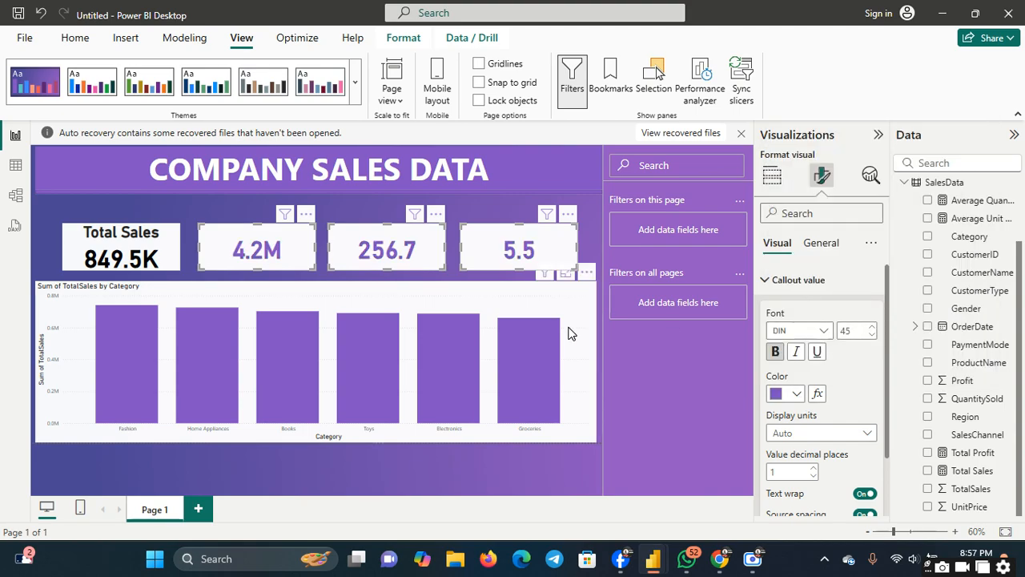
- Add the "Total Sales" card to the selection so that all four KPI cards are selected together
left_click(178, 253, "ctrl")
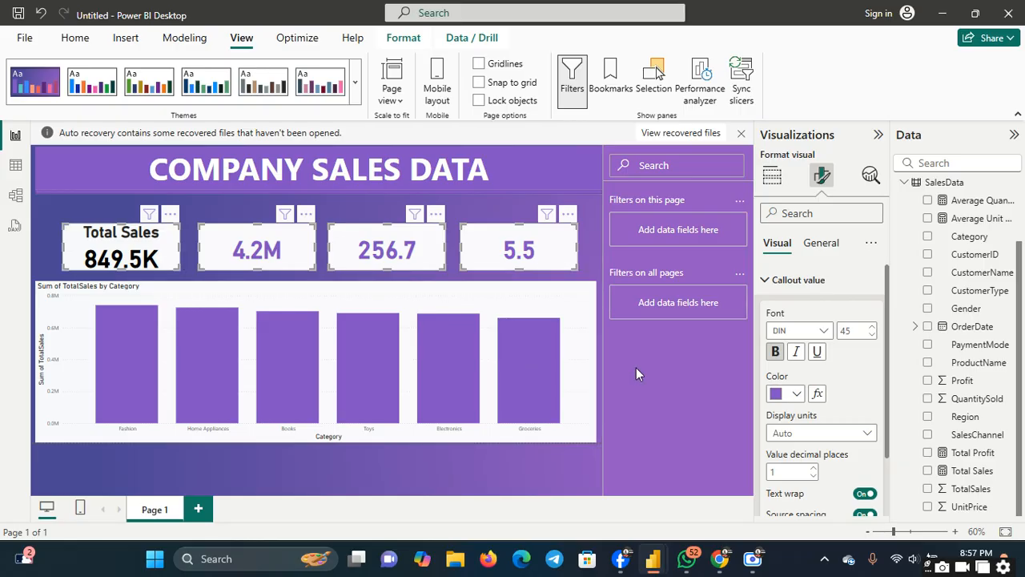
left_click(776, 393)
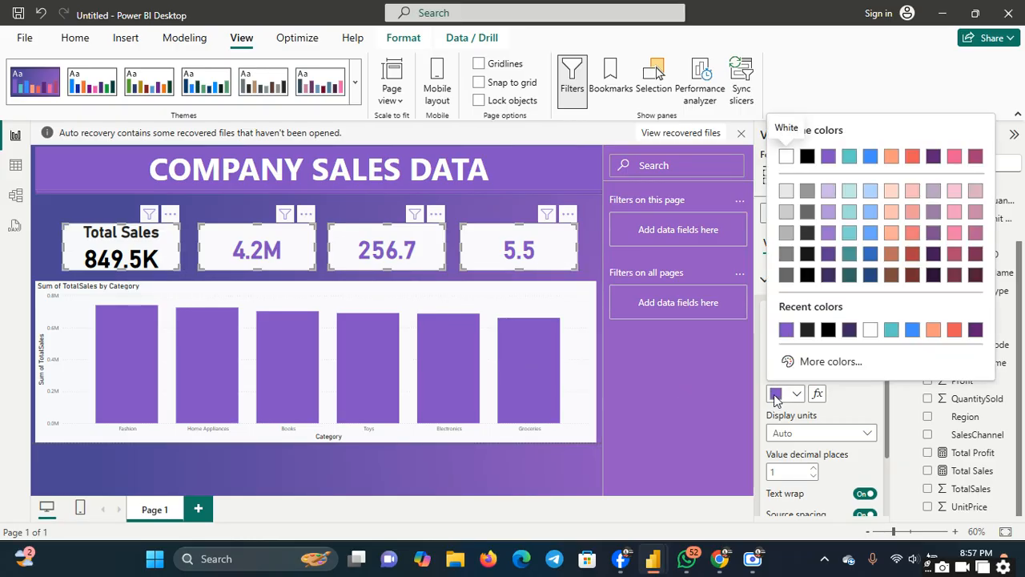
left_click(779, 397)
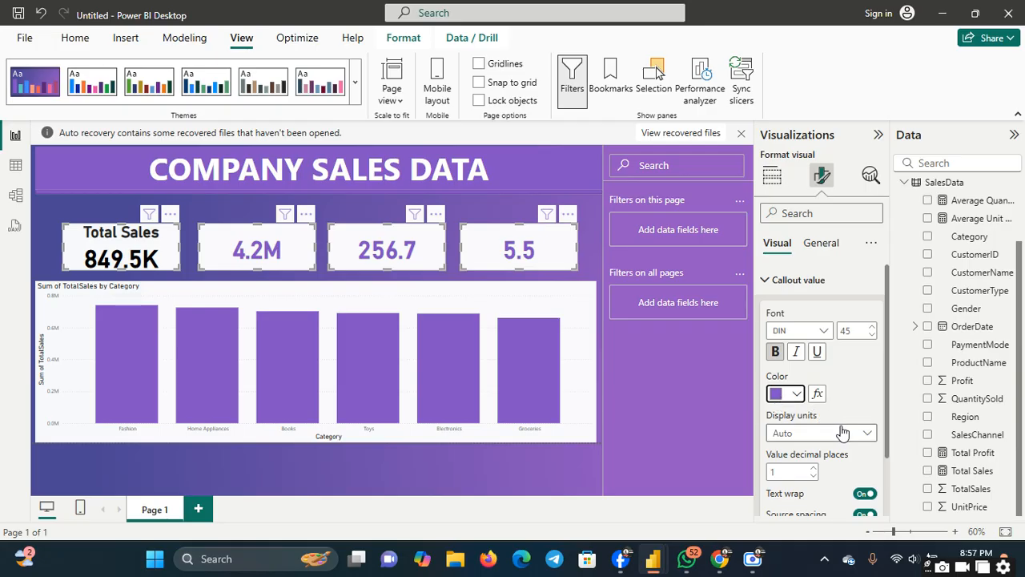
scroll(886, 469, "down", 2)
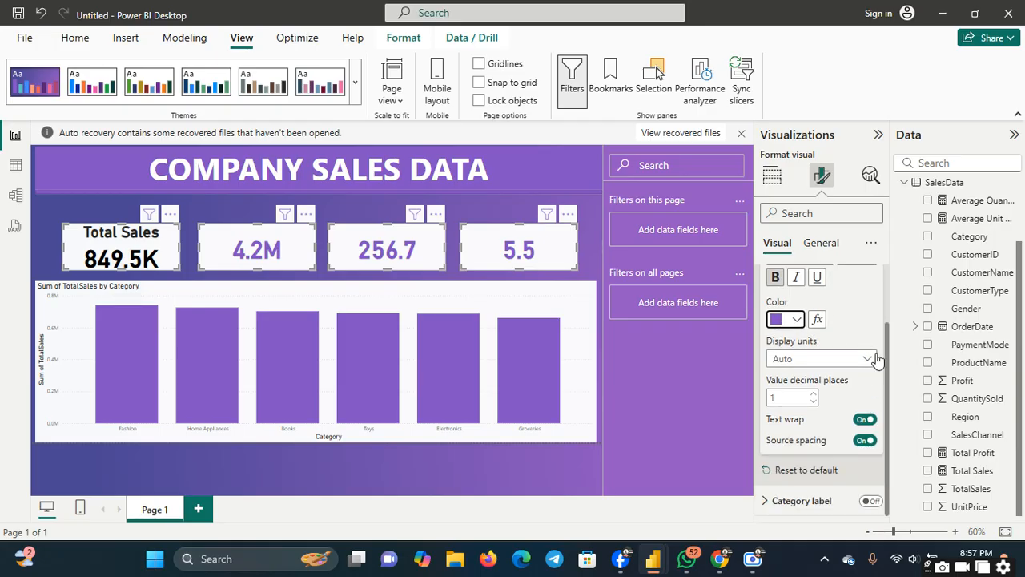
scroll(888, 312, "up", 2)
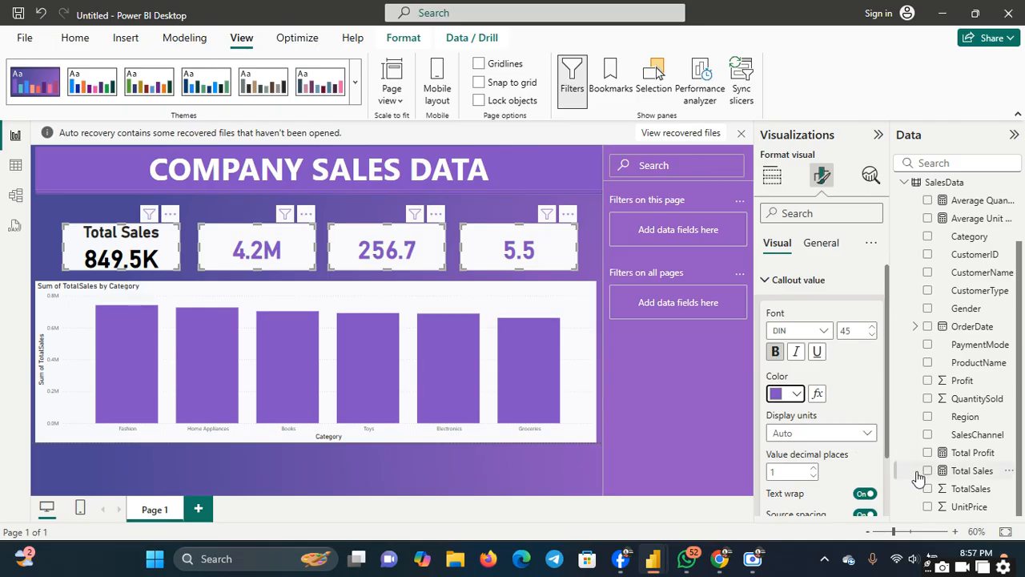
- Try 0 decimal places for the four cards' callout values and restore 1 decimal place
scroll(888, 476, "down", 2)
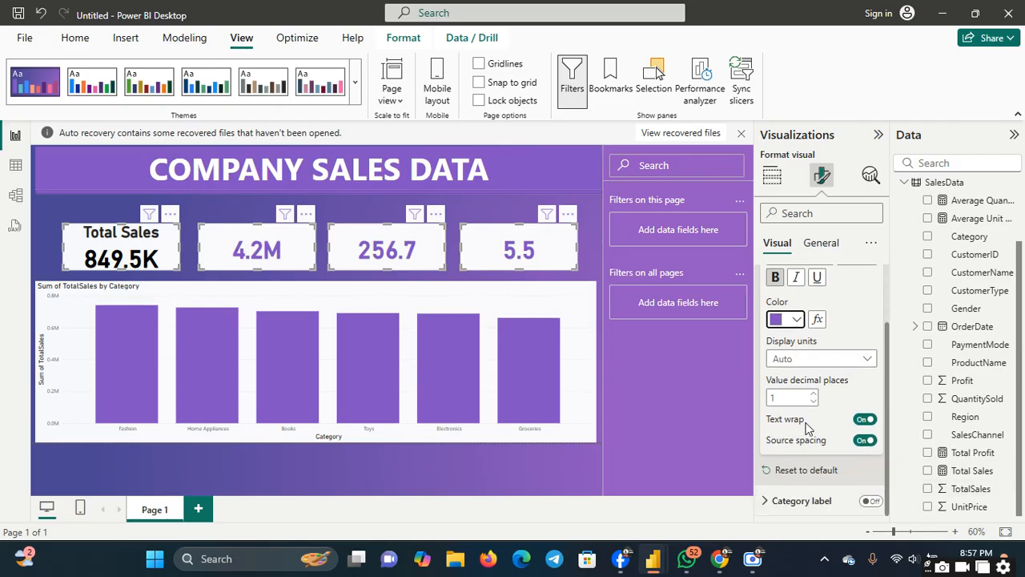
left_click(813, 403)
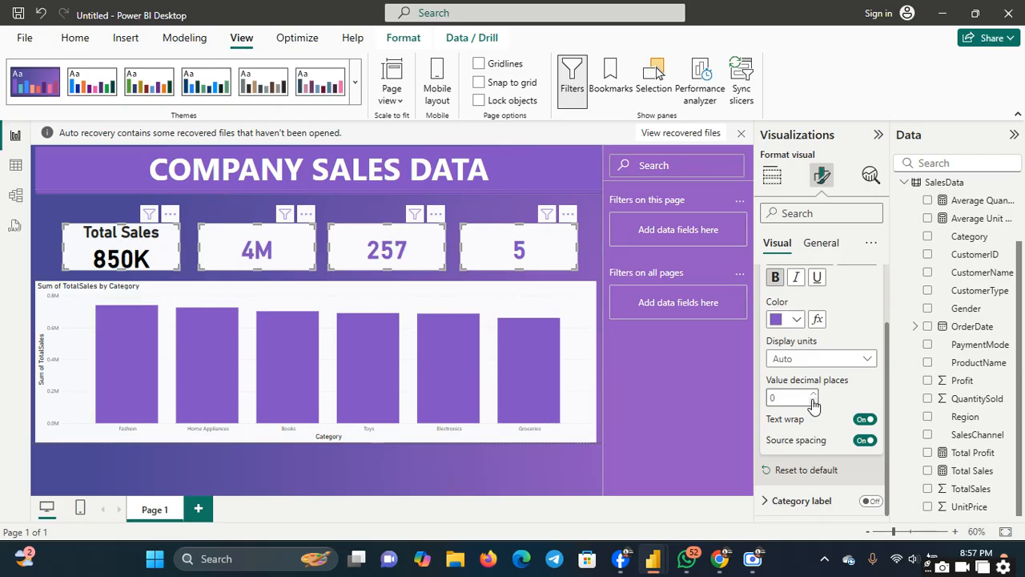
left_click(813, 394)
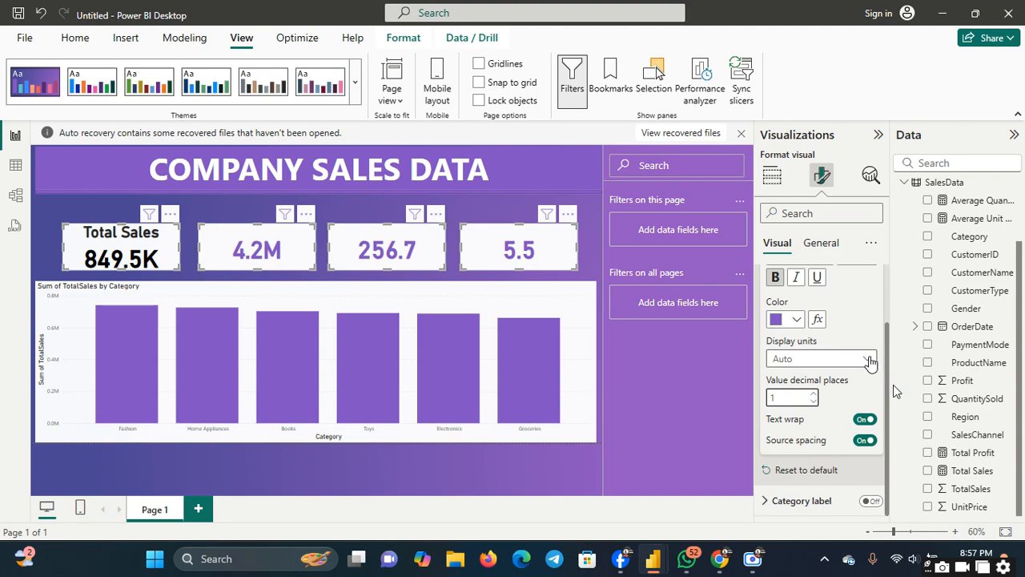
left_click(869, 359)
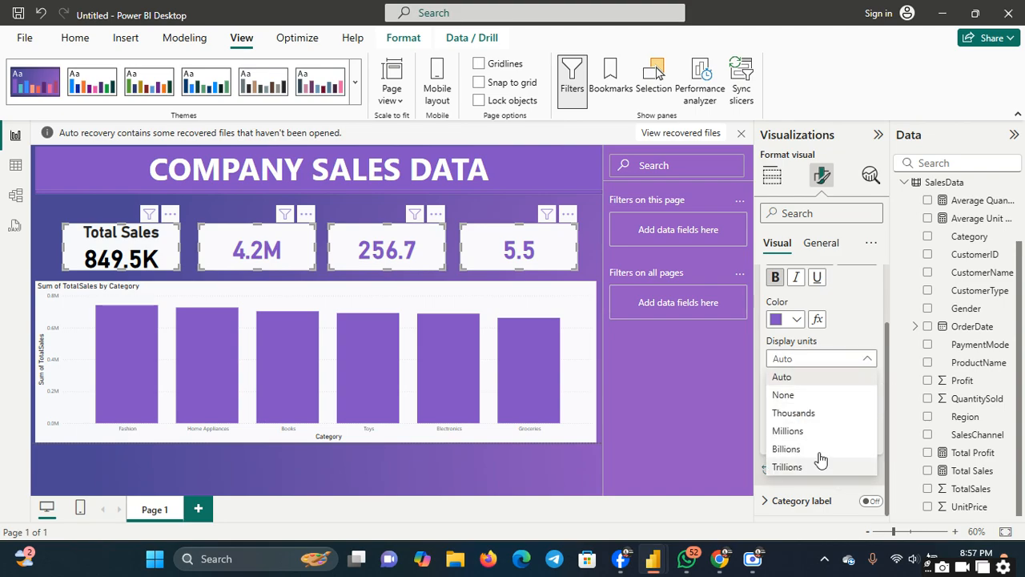
left_click(887, 294)
left_click(887, 290)
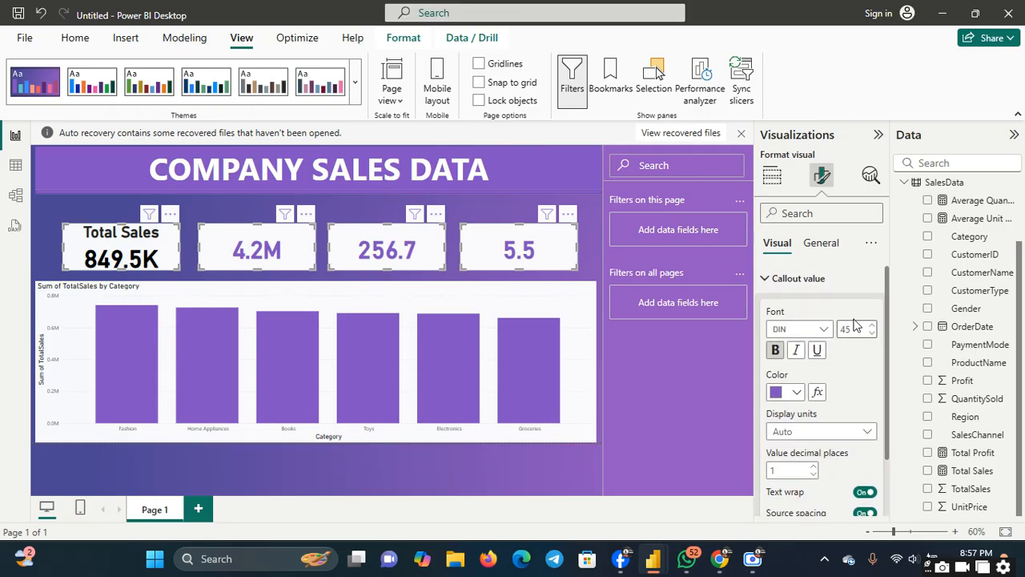
- Set the callout value font of the four selected KPI cards to Segoe UI Bold
left_click(824, 330)
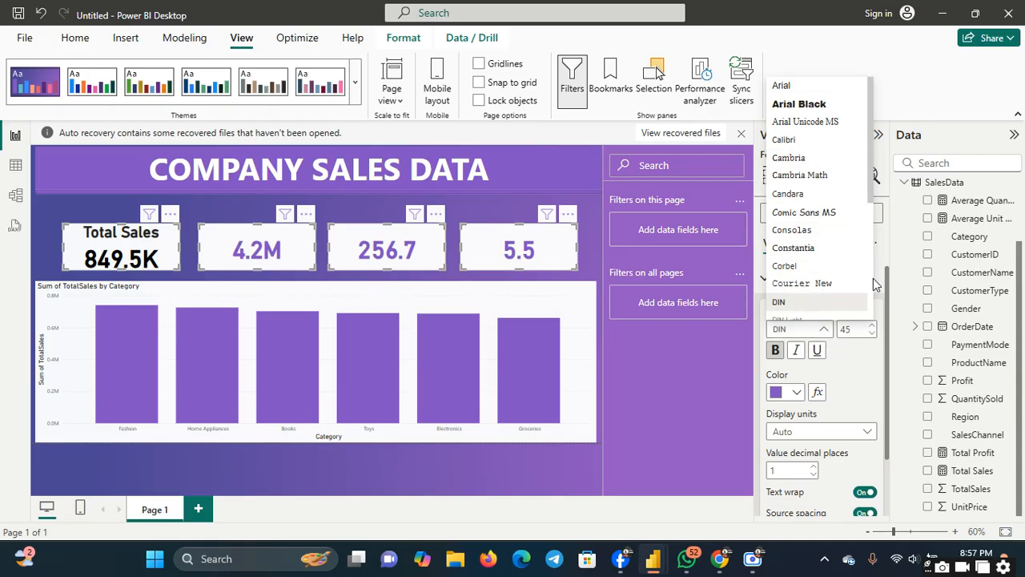
scroll(868, 277, "down", 3)
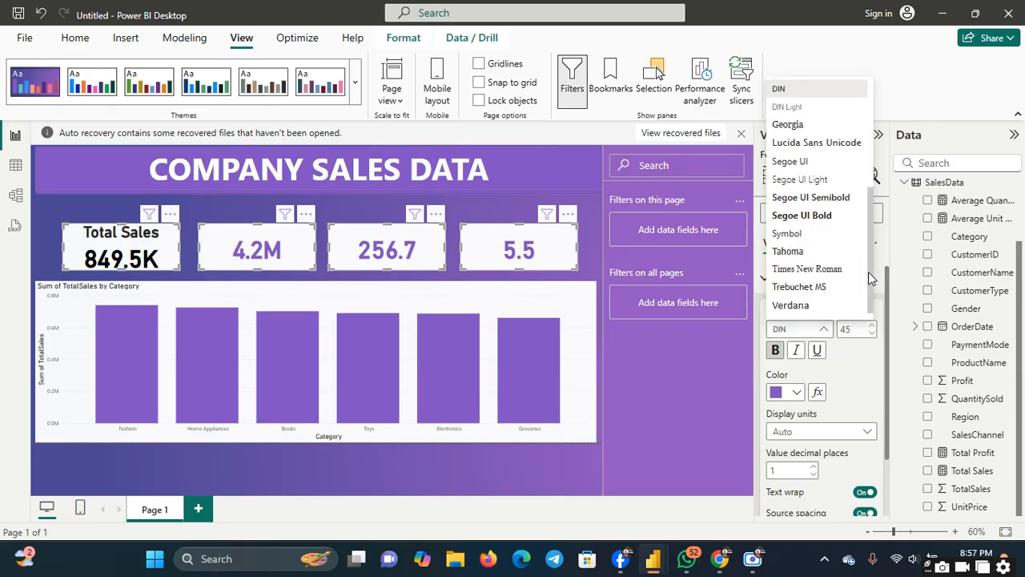
left_click(812, 218)
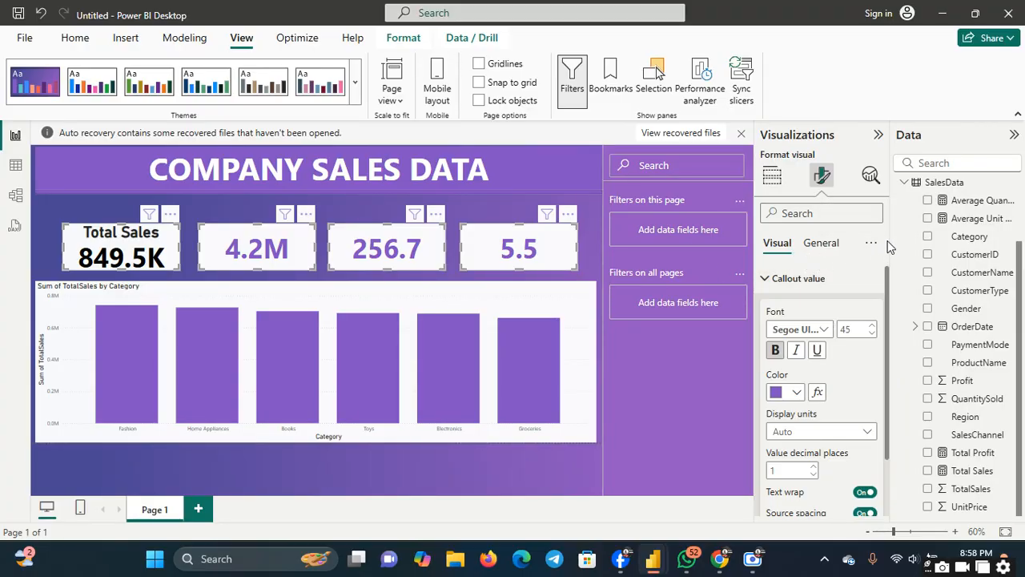
left_click(820, 249)
scroll(885, 461, "down", 3)
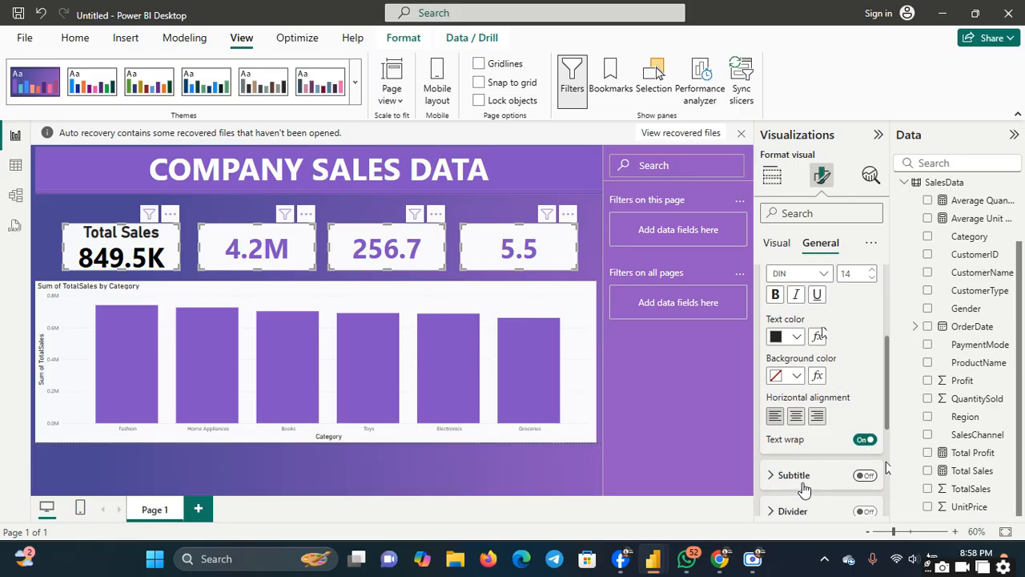
left_click(865, 476)
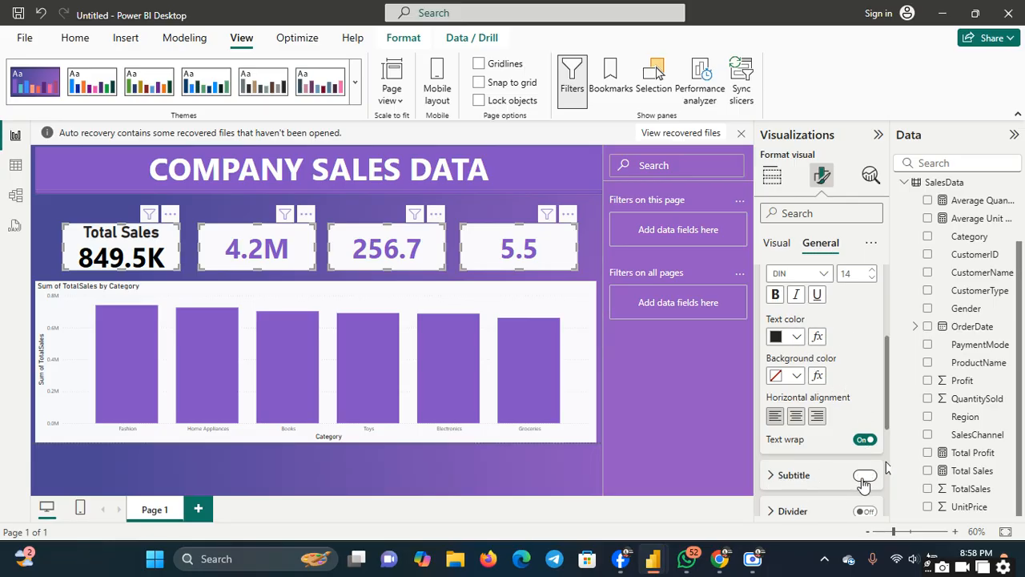
left_click(784, 476)
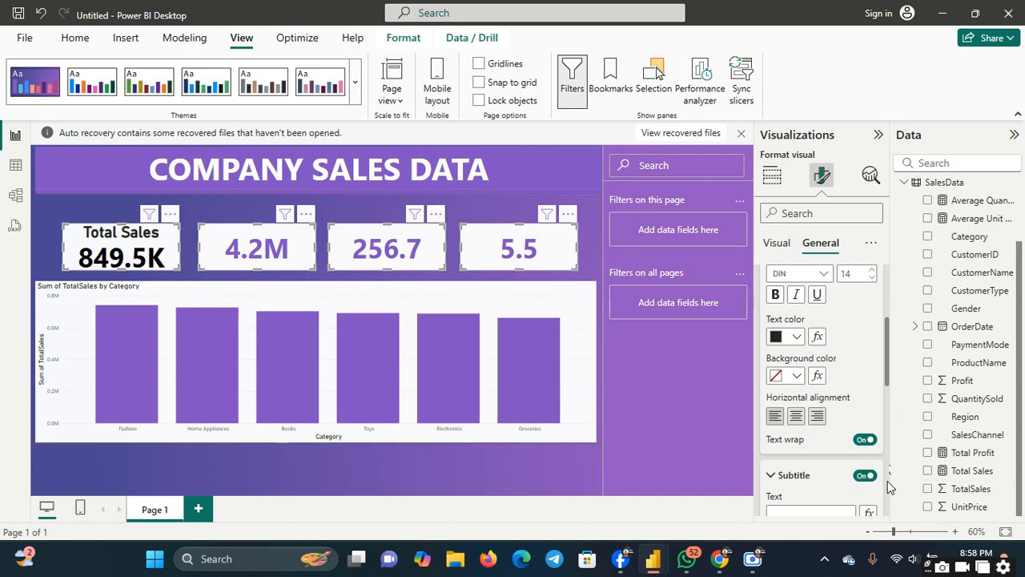
scroll(887, 484, "down", 3)
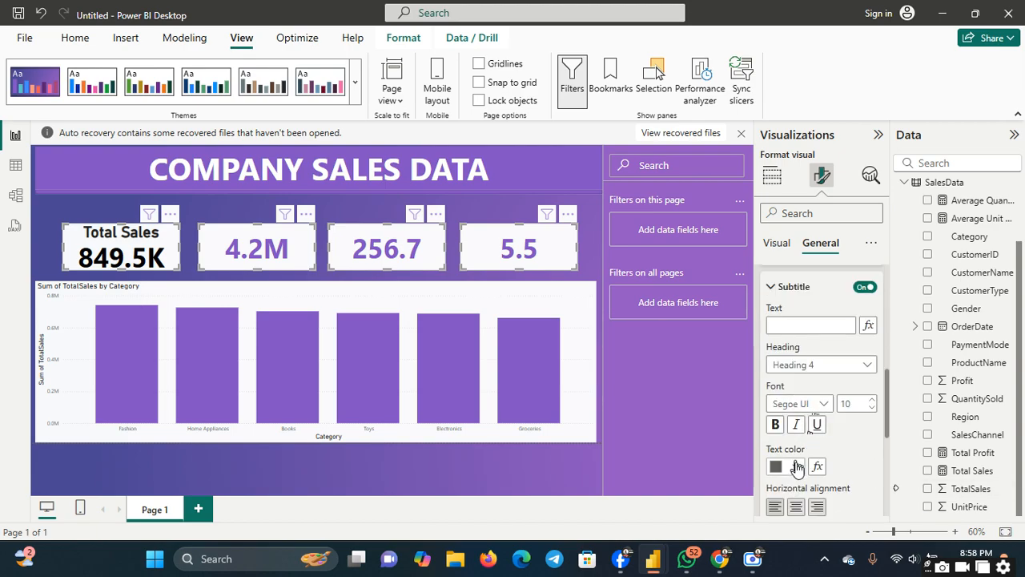
left_click(796, 466)
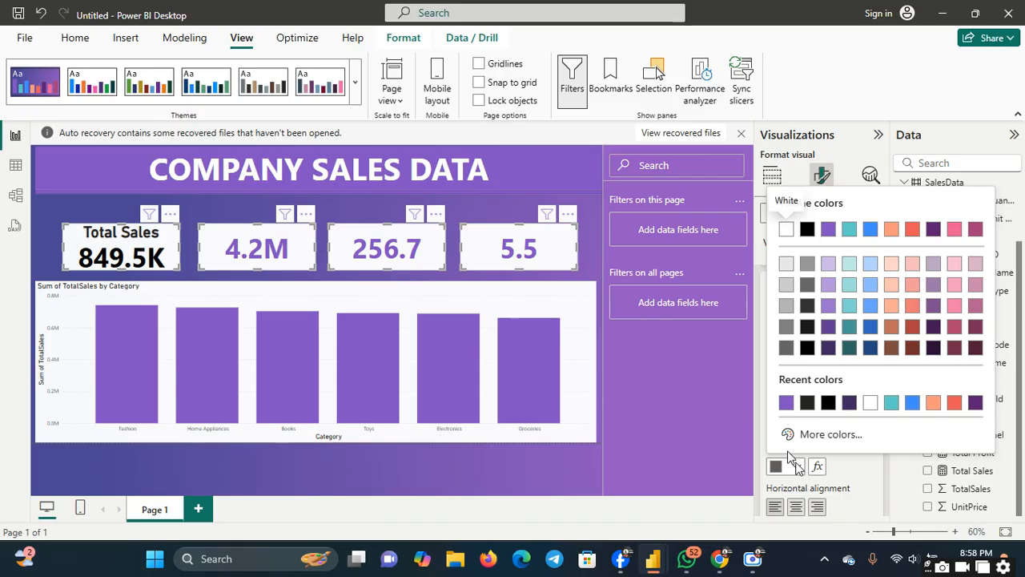
left_click(786, 405)
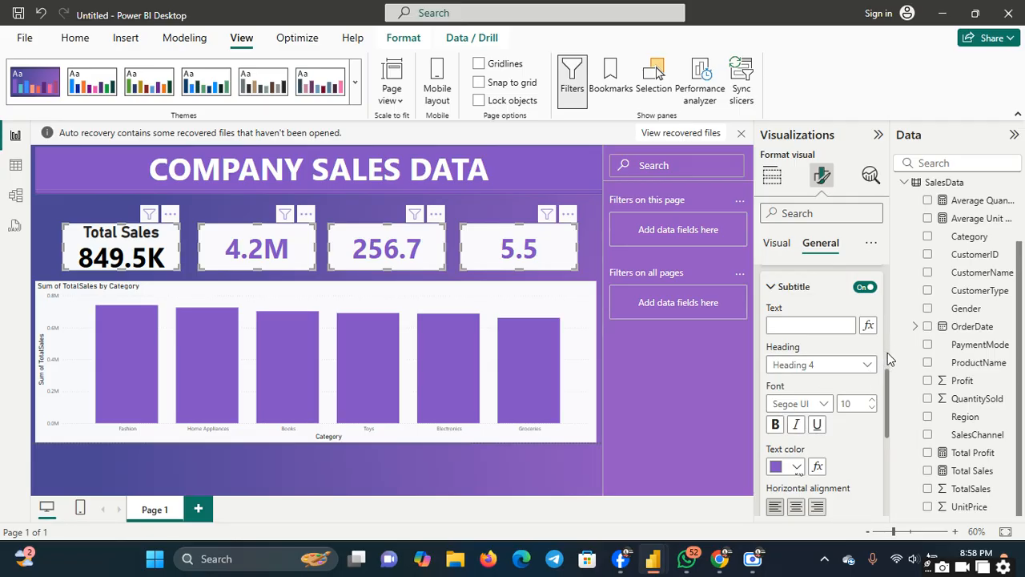
left_click(868, 290)
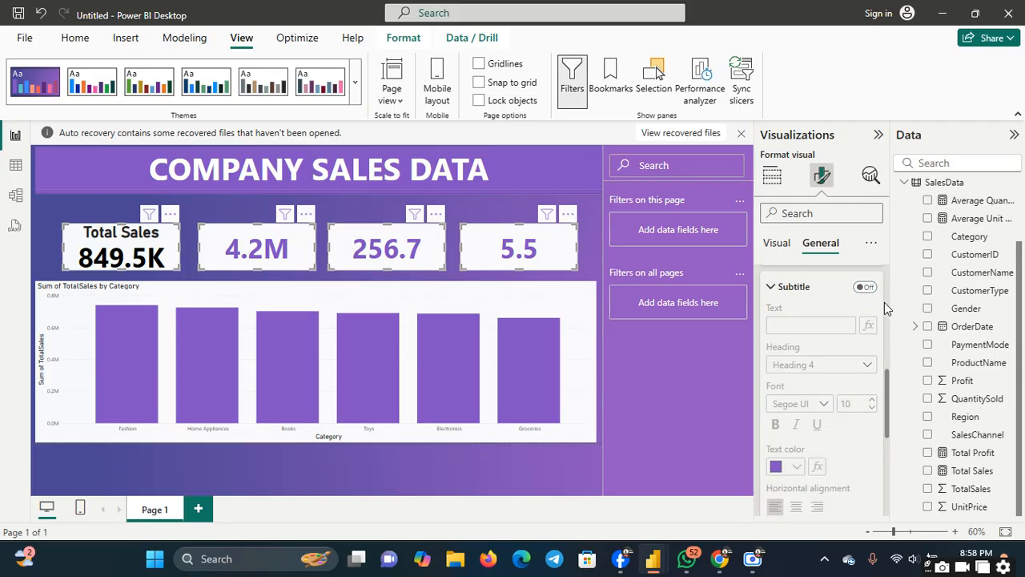
- Set the title background color of the four selected KPI cards to the theme's purple
scroll(885, 305, "up", 3)
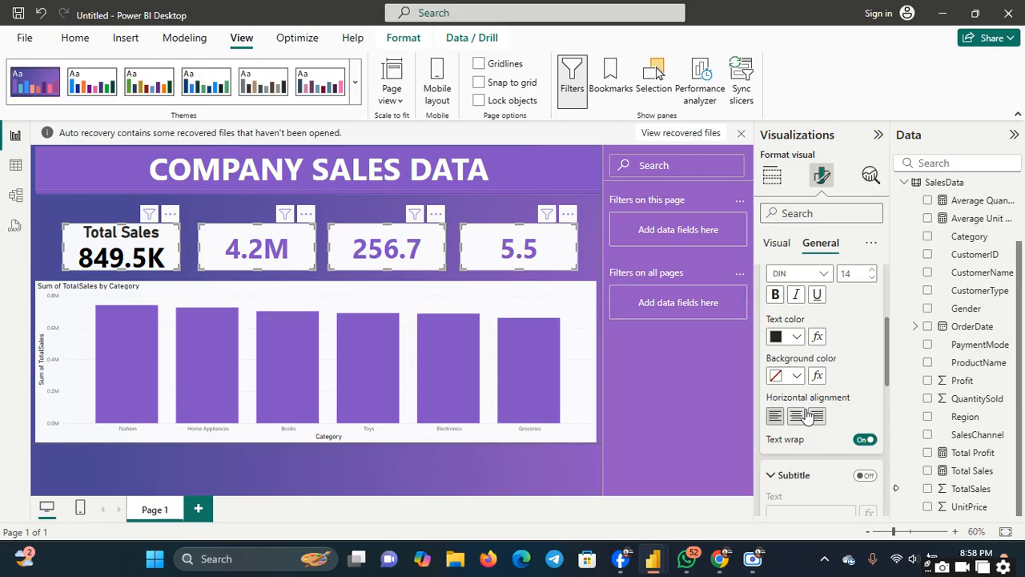
left_click(798, 381)
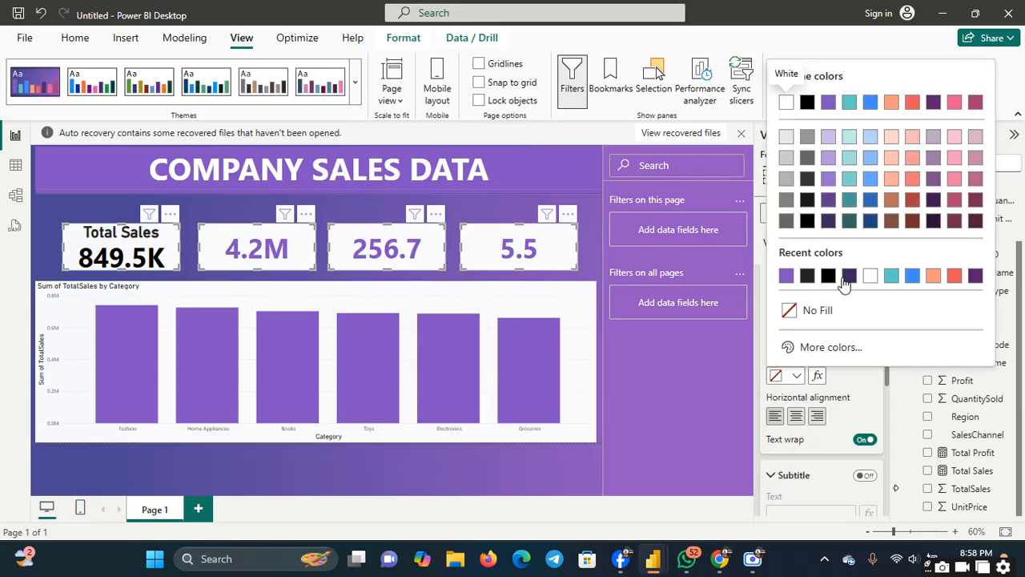
left_click(786, 275)
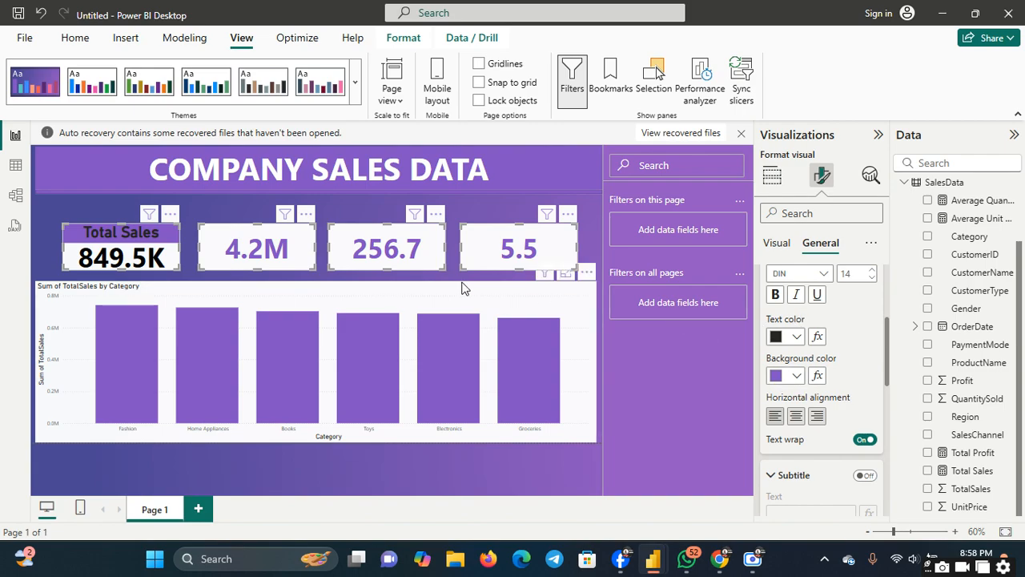
left_click(308, 249)
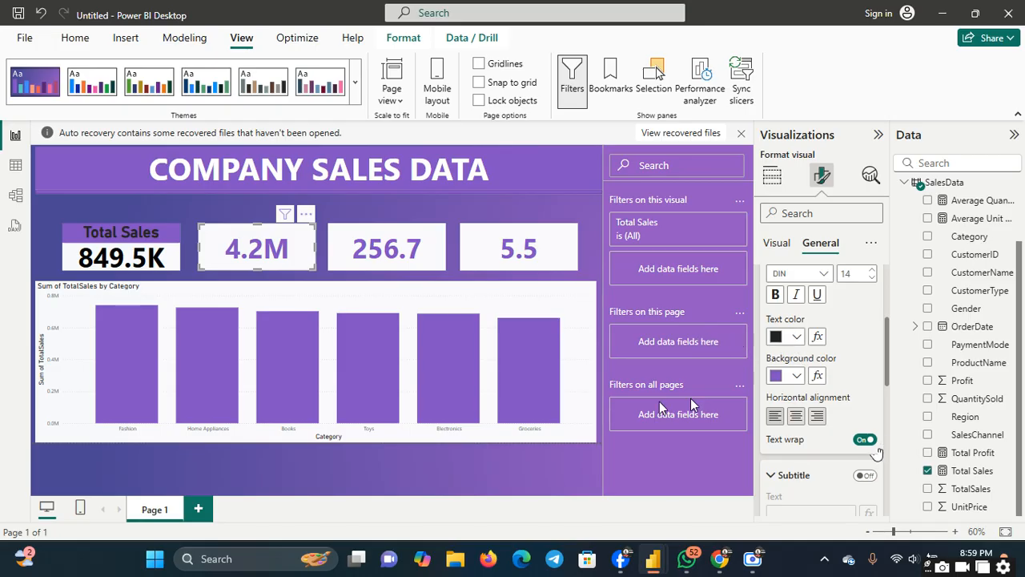
- Change the title text of the first KPI card, which holds the Total Profit measure, to "Total profit"
left_click(127, 239)
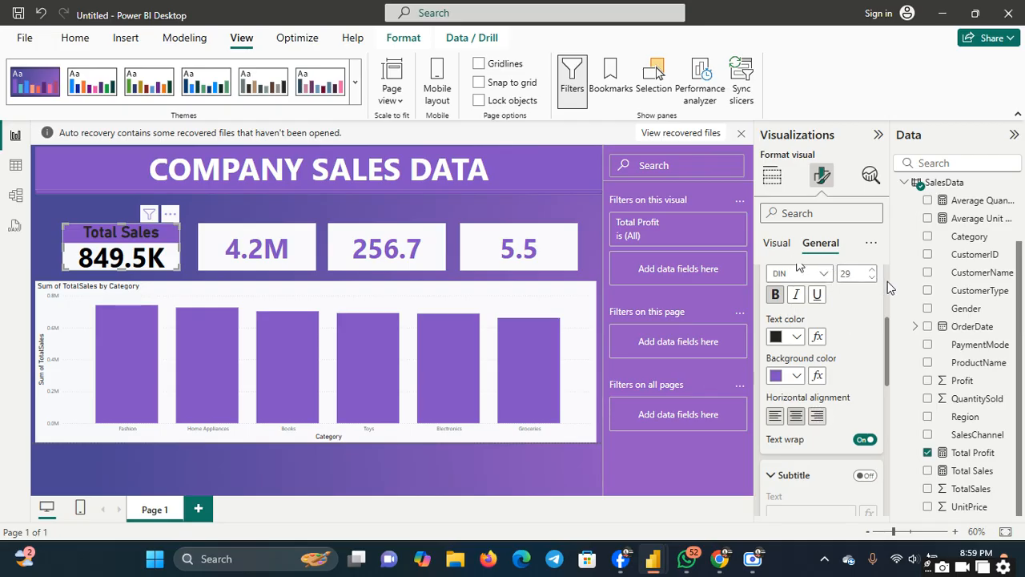
scroll(885, 281, "up", 3)
left_click(822, 385)
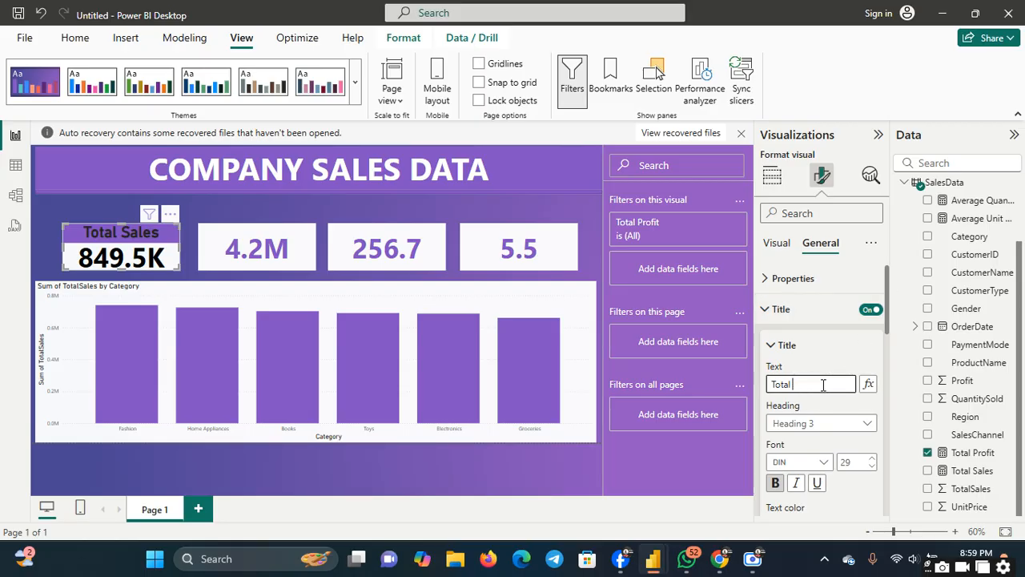
type("p")
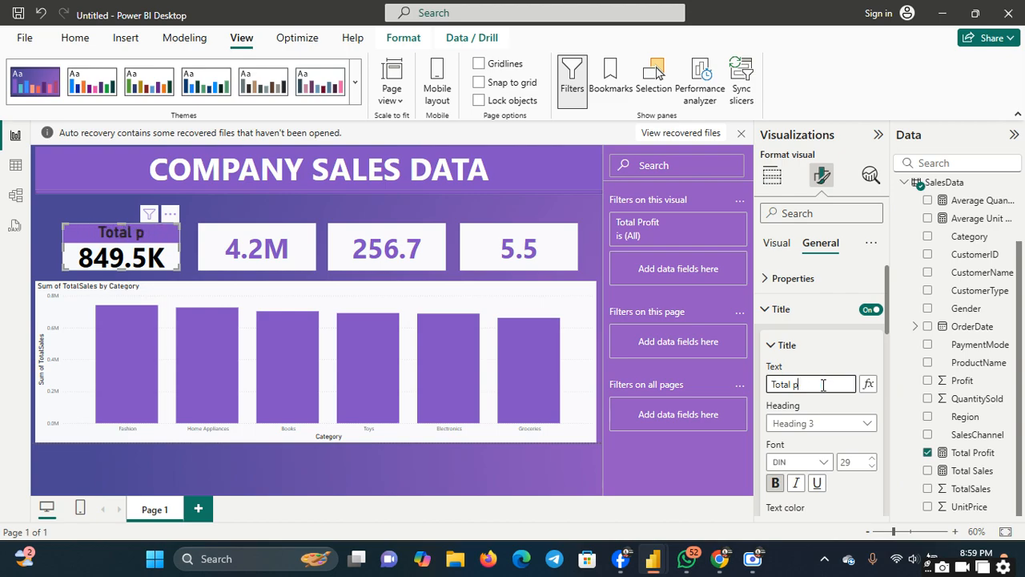
type("ofi")
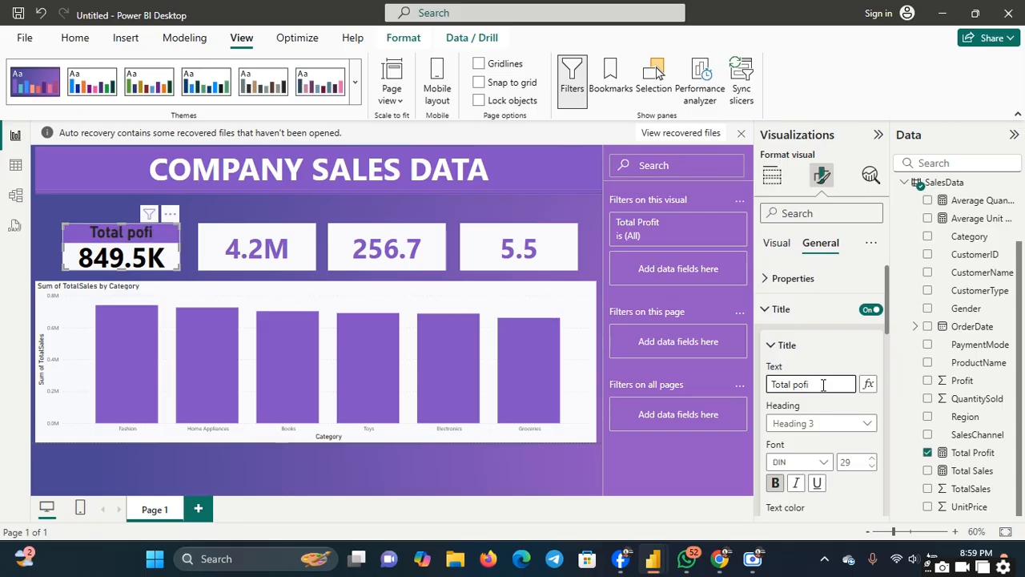
type("t")
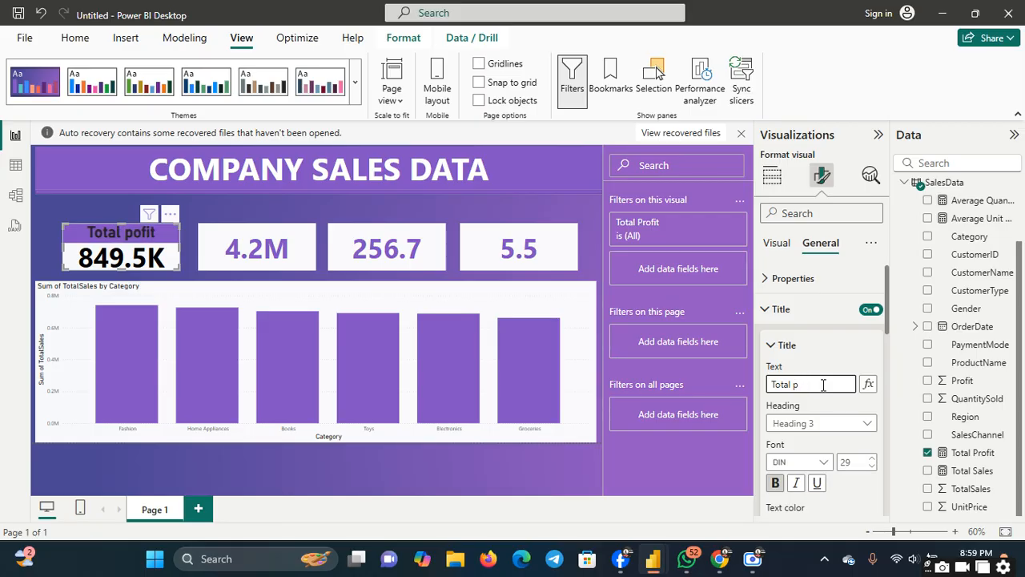
type("rofit")
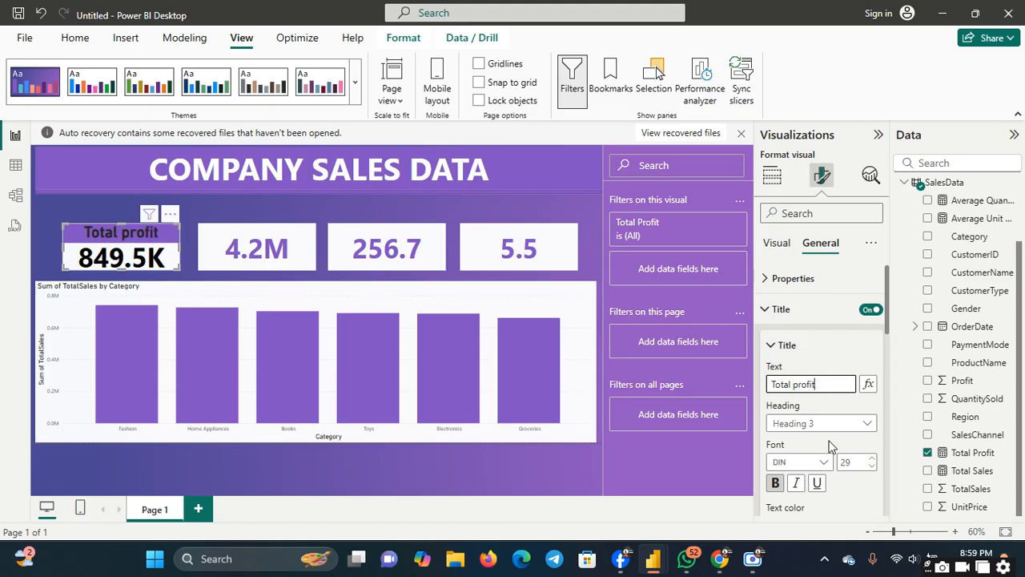
- Enter "Total sales" as the title text of the 4.2M card
left_click(290, 245)
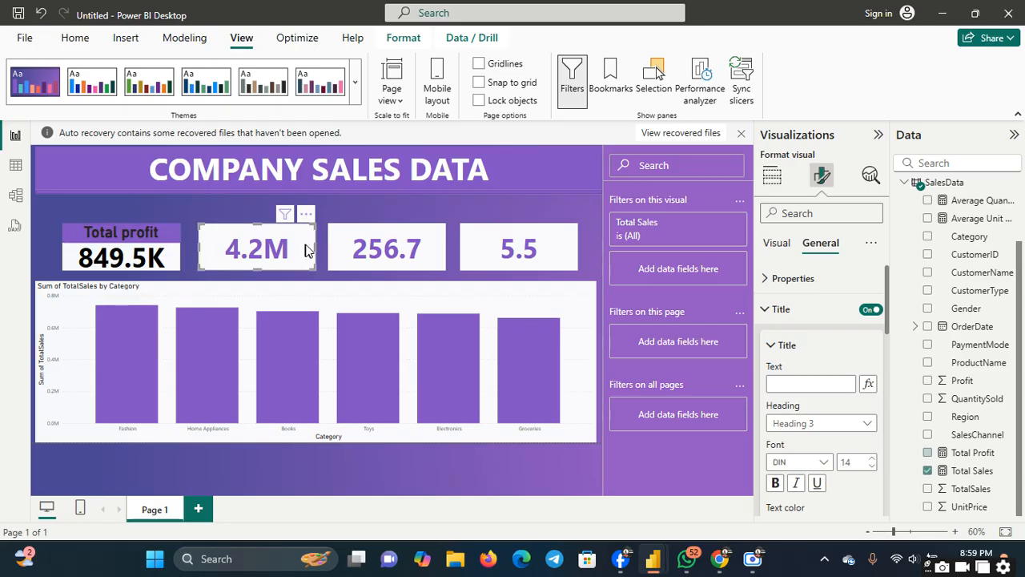
left_click(800, 381)
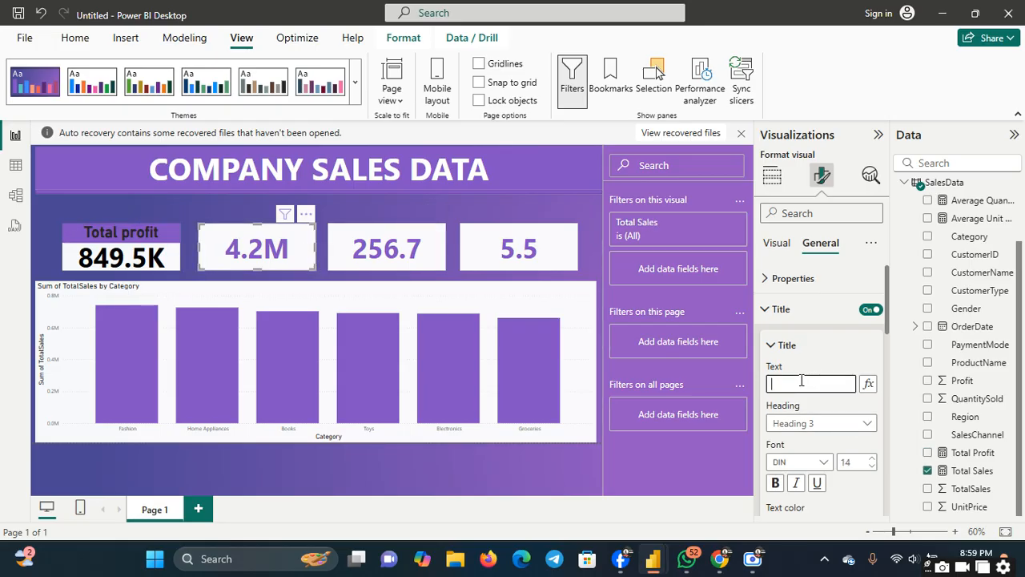
type("Total sales")
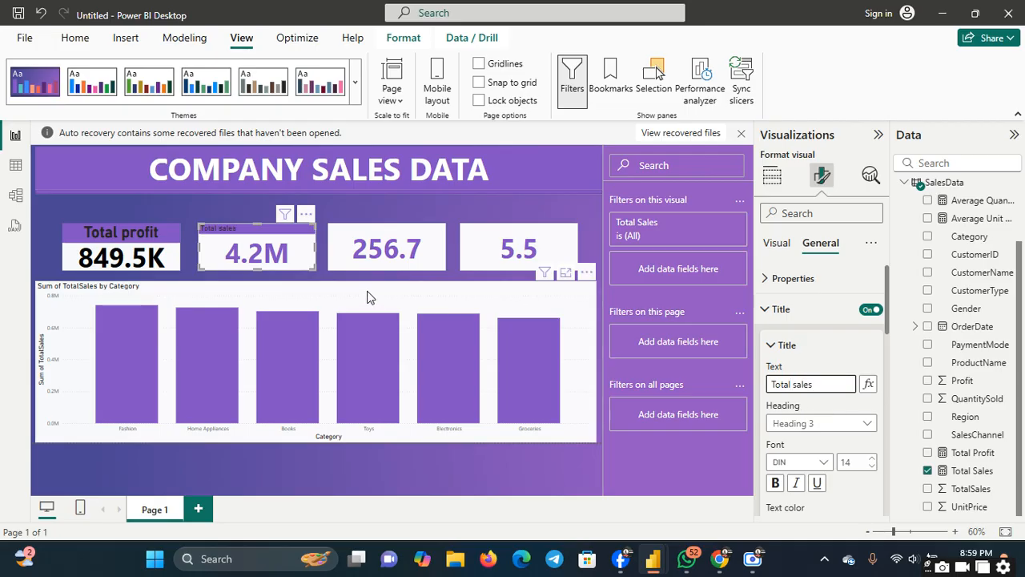
- Make the "Total sales" card's title bold and increase its font size to 32
left_click(776, 482)
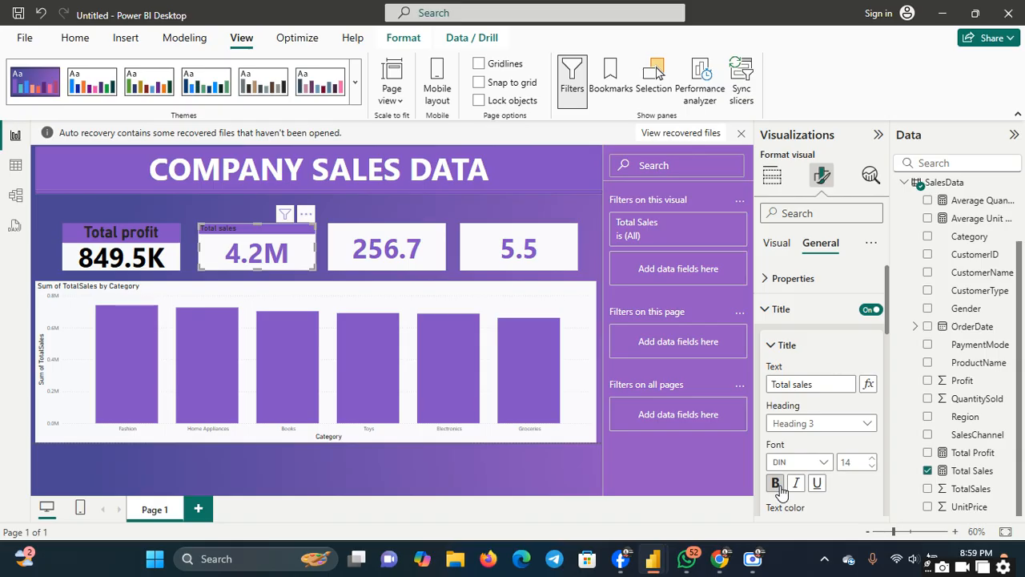
left_click(871, 460)
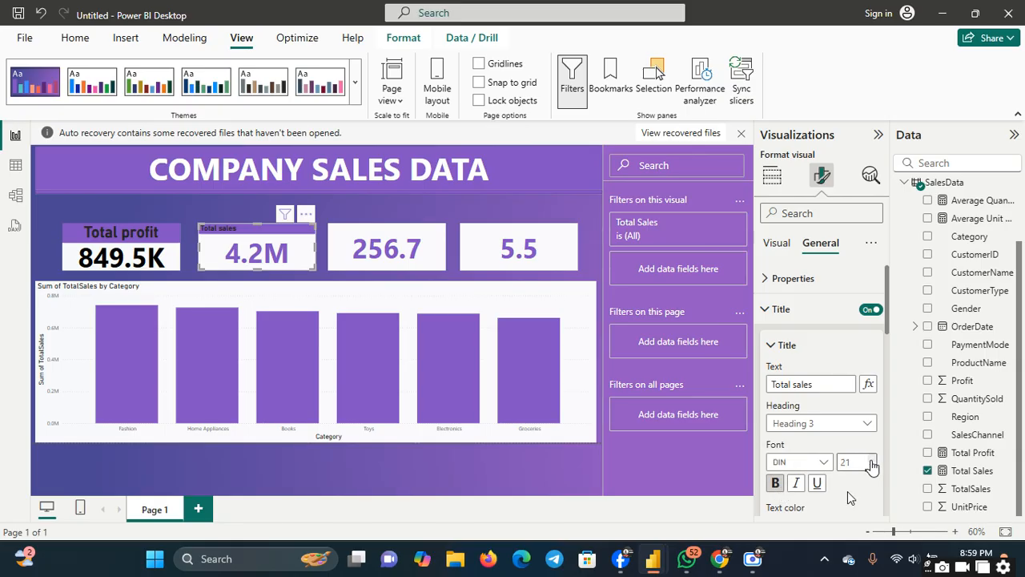
left_click(873, 458)
left_click(873, 458)
left_click(873, 458)
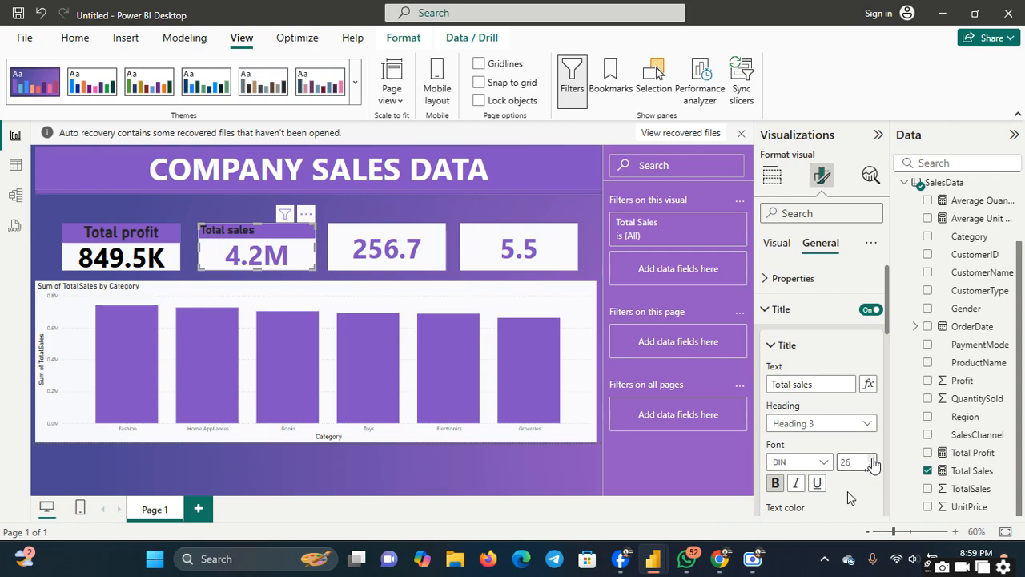
left_click(873, 459)
left_click(873, 458)
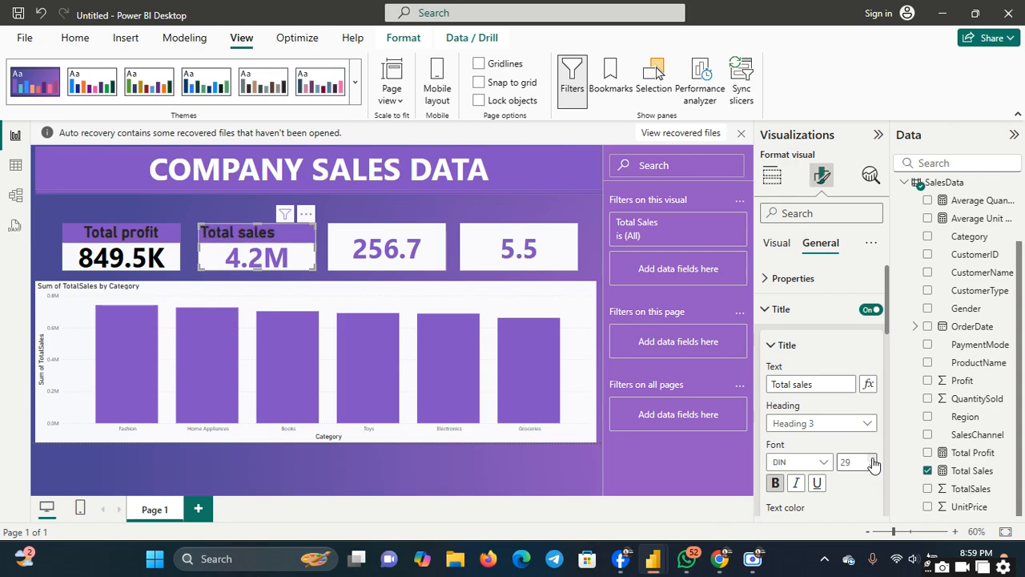
left_click(873, 459)
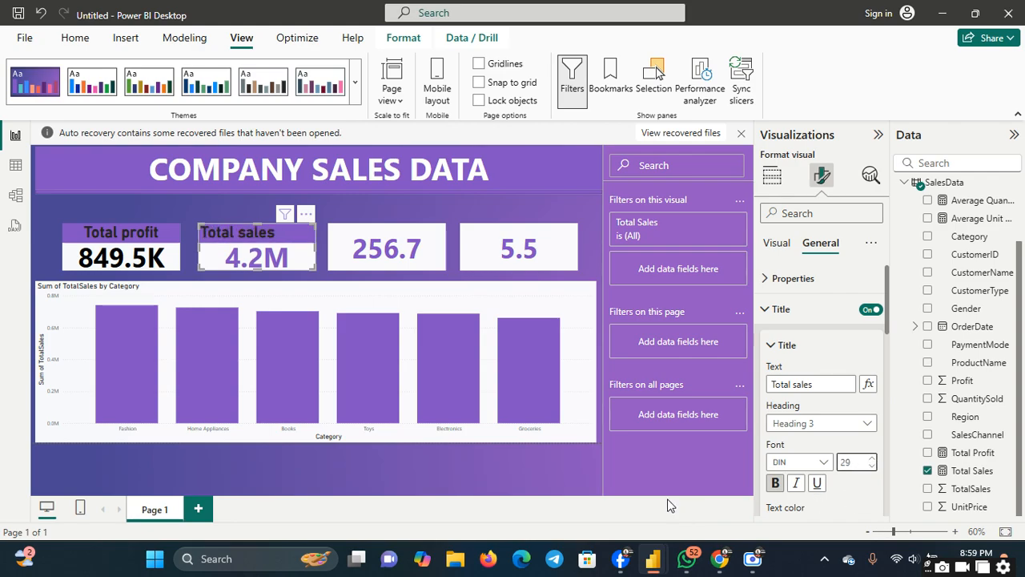
- Center the title of the "Total sales" card horizontally
left_click(353, 252)
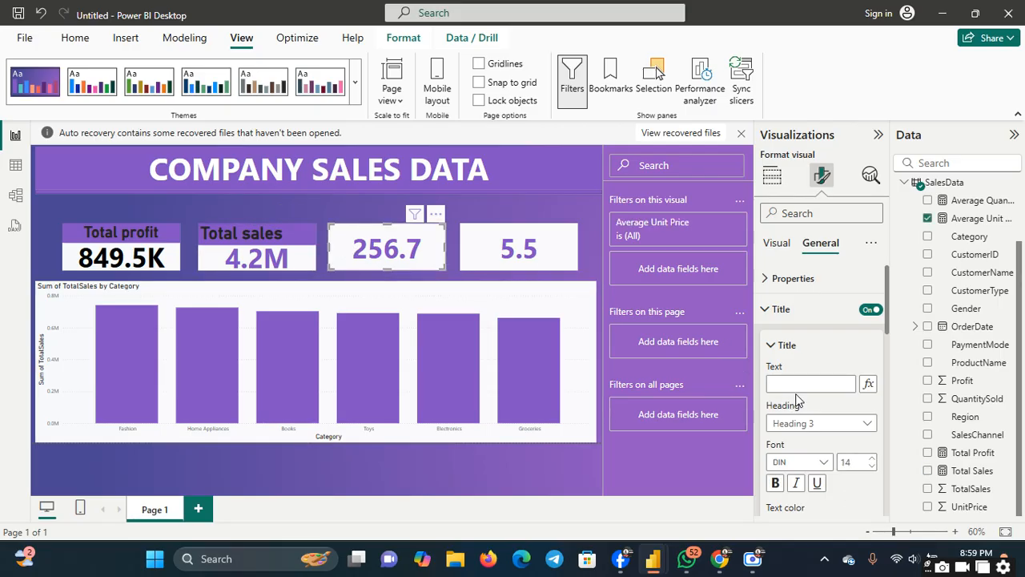
left_click(303, 255)
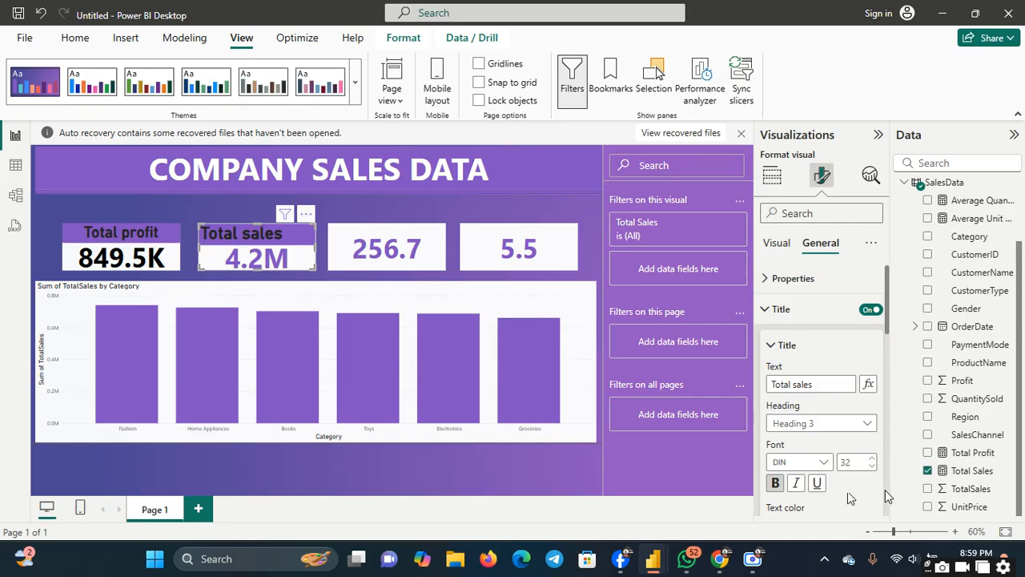
scroll(847, 490, "down", 3)
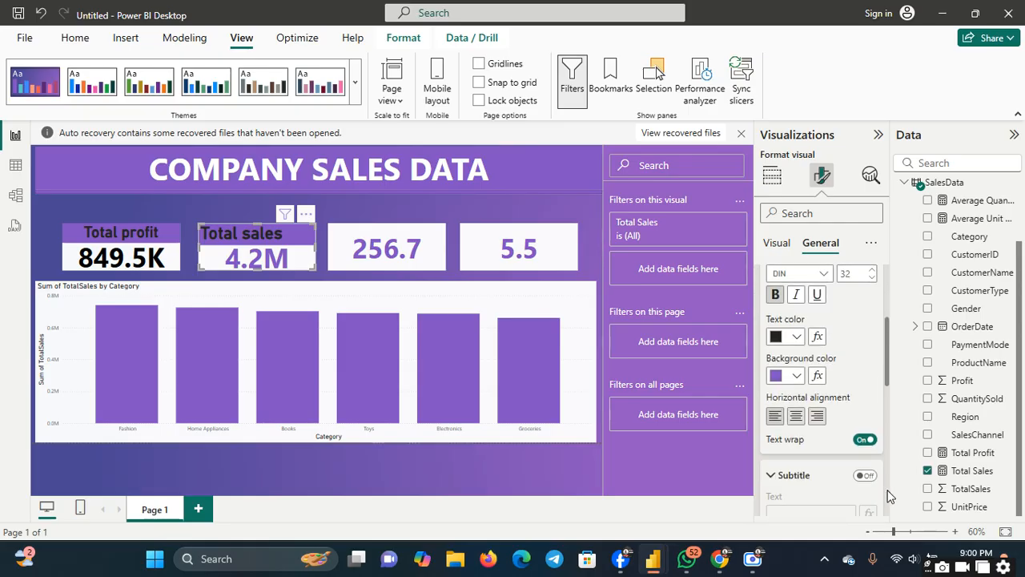
left_click(796, 417)
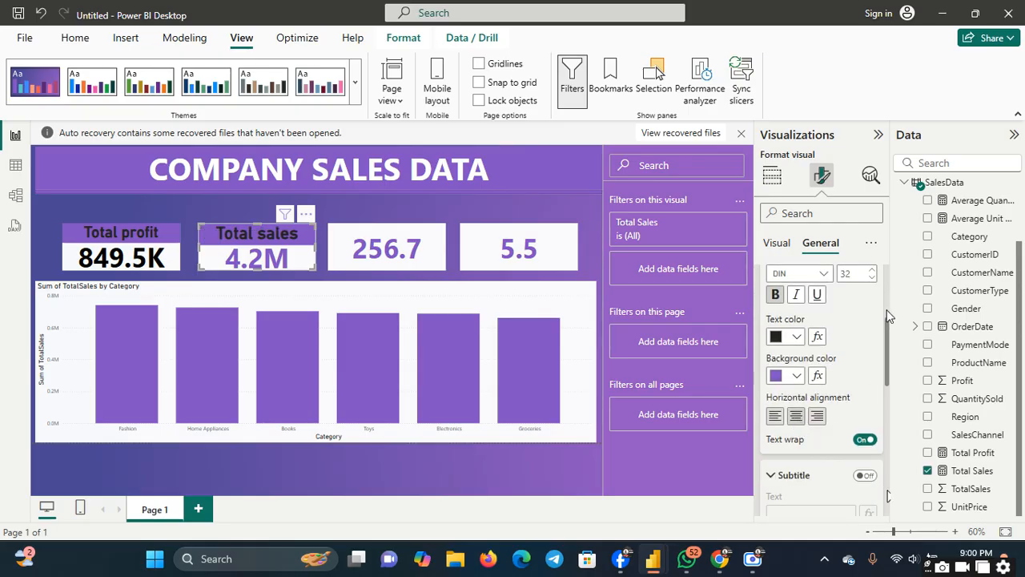
scroll(884, 316, "up", 3)
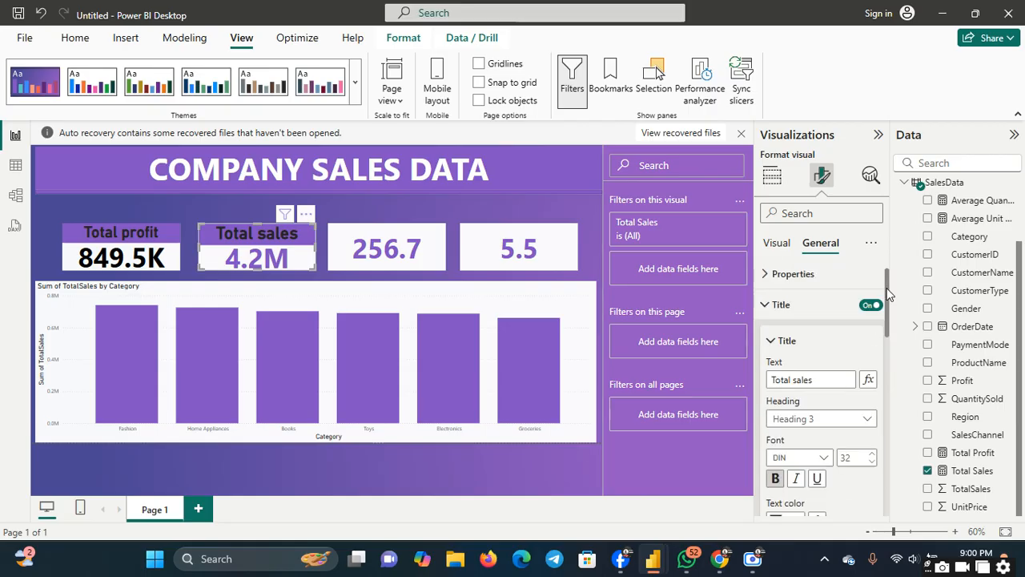
- Enter "Average Quantity Sold" as the title text of the 256.7 card
left_click(415, 236)
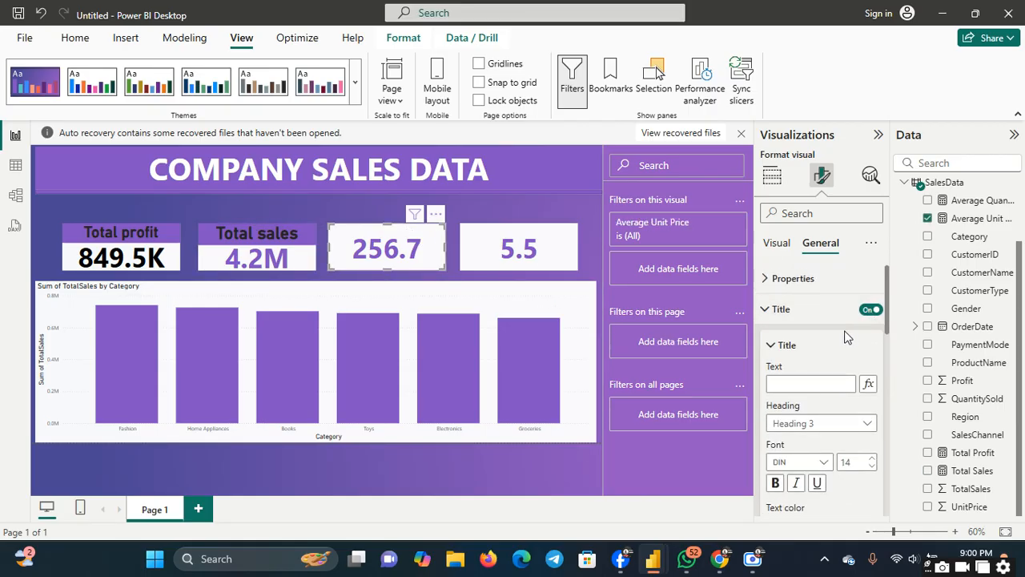
left_click(765, 309)
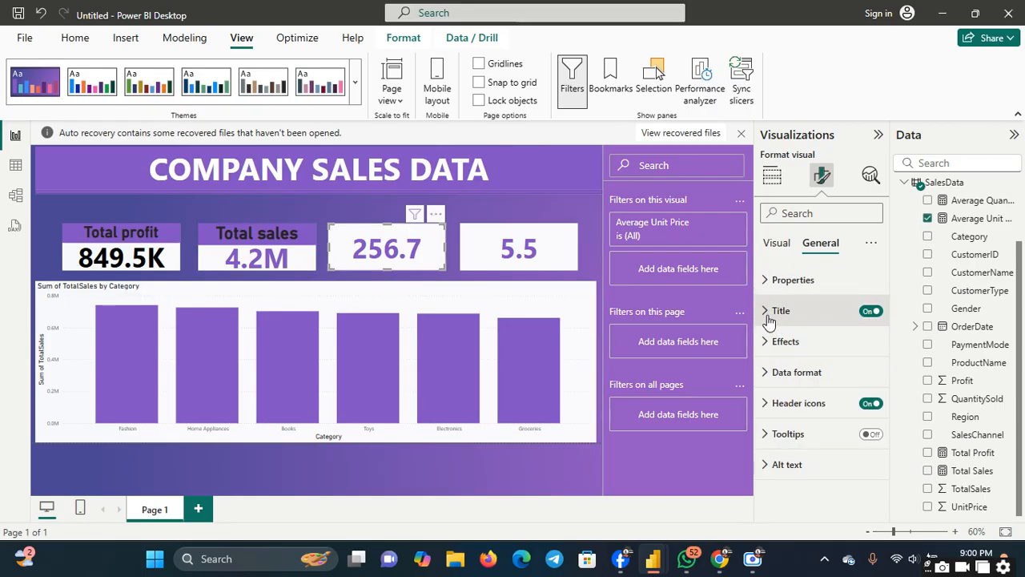
left_click(770, 316)
left_click(804, 384)
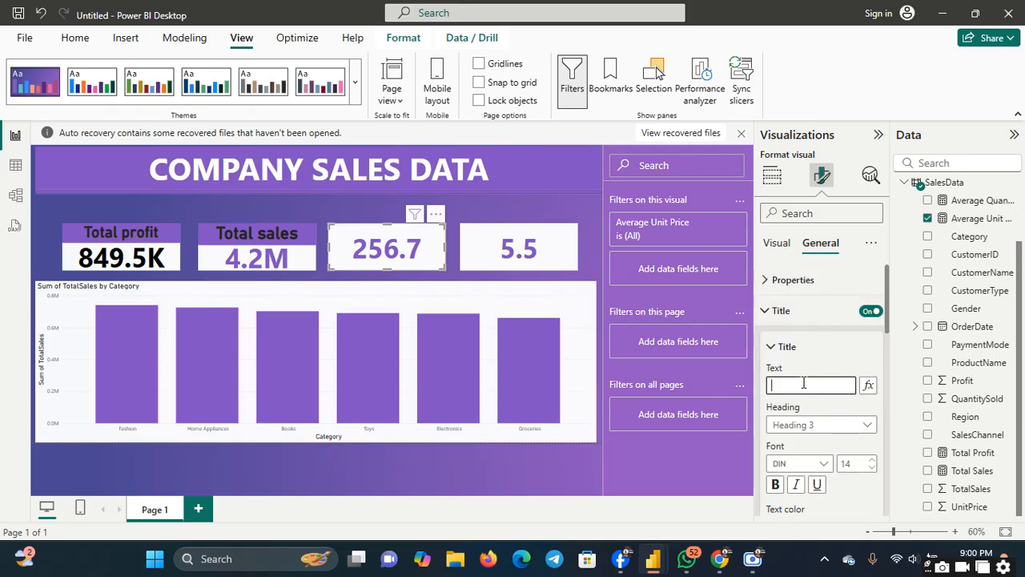
type("Average")
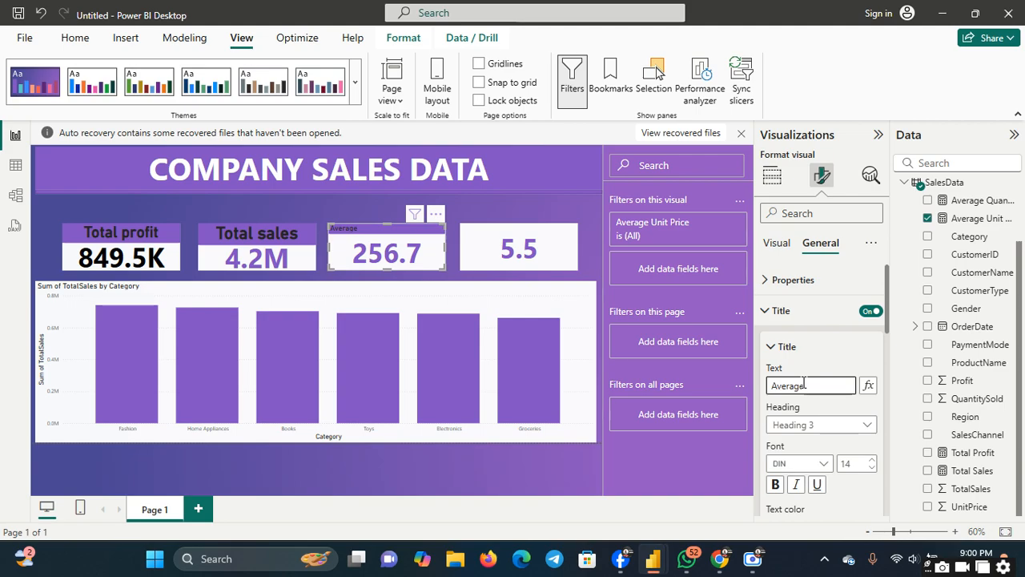
type("Quantity")
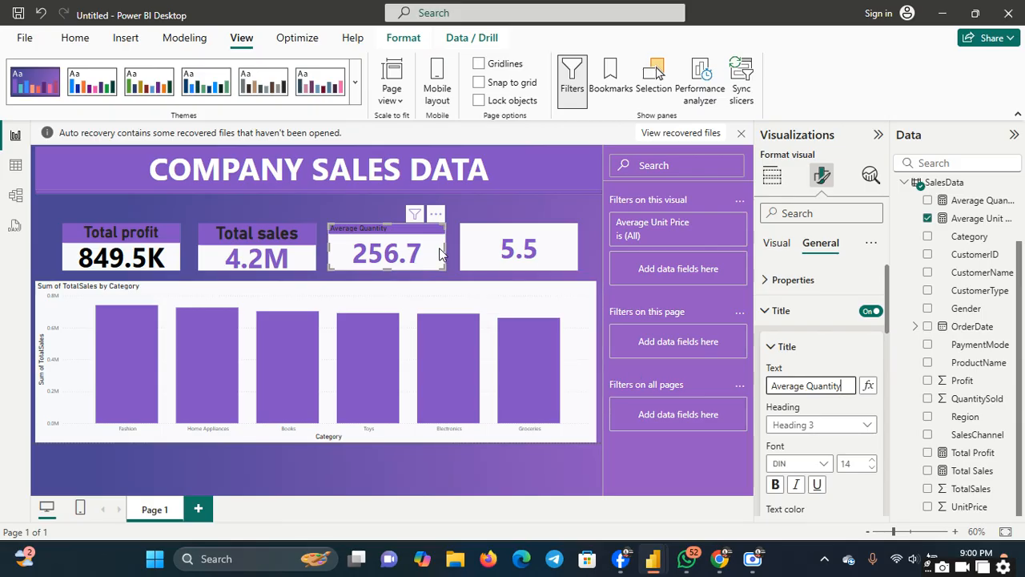
type("Sold")
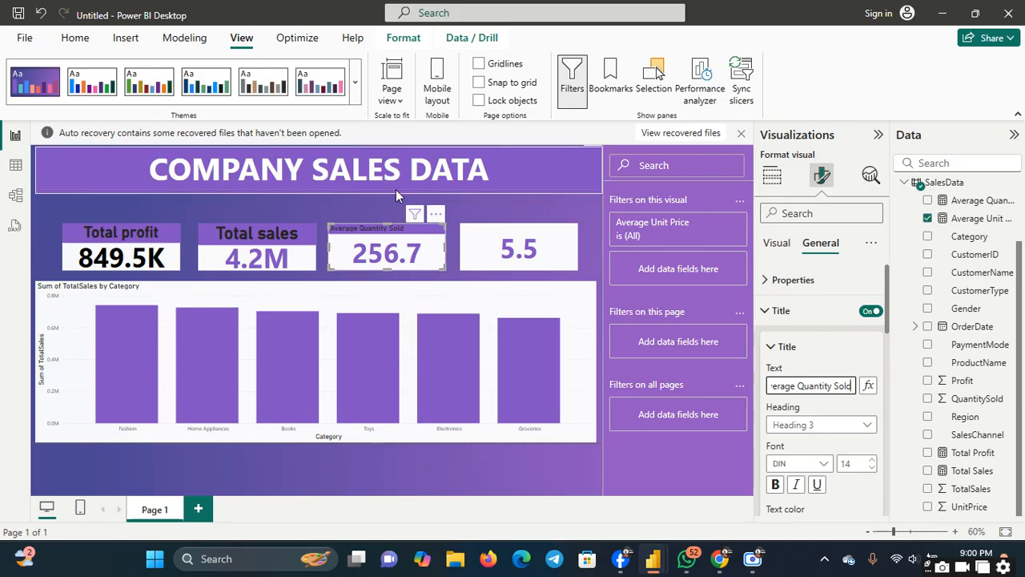
- Make the "Average Quantity Sold" title bold and set its font size to 20
left_click(775, 484)
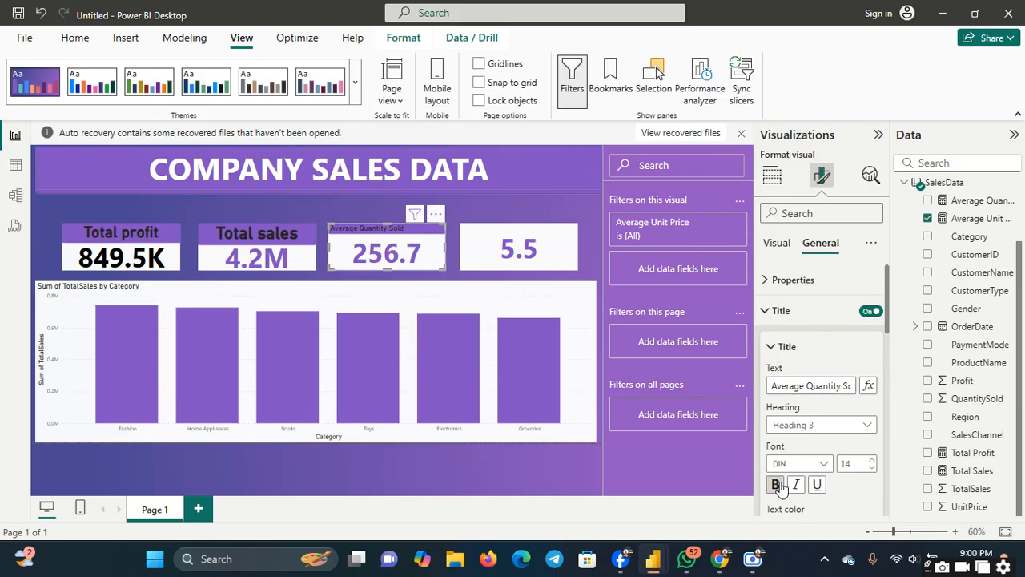
left_click(872, 460)
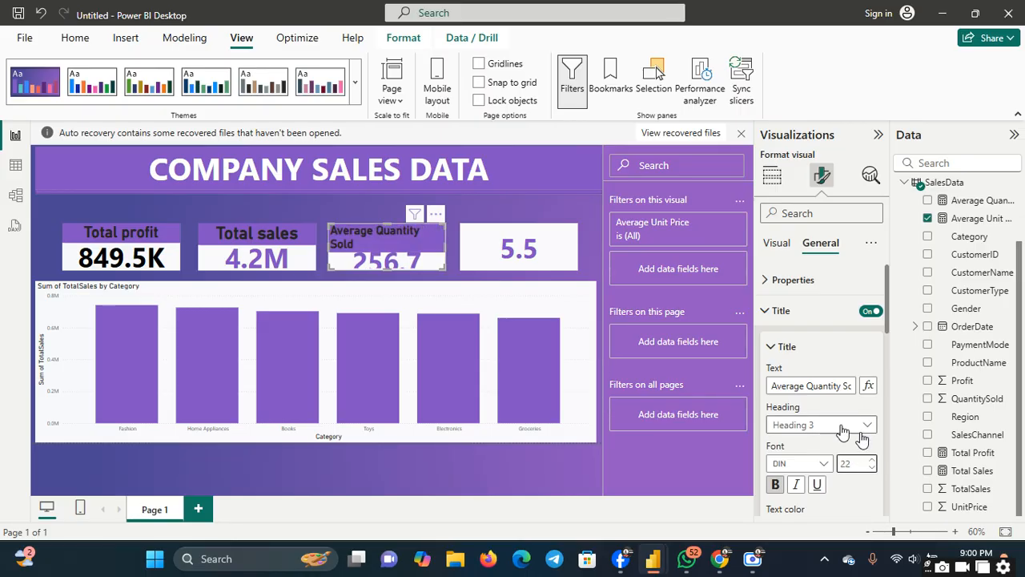
left_click(872, 468)
left_click(873, 468)
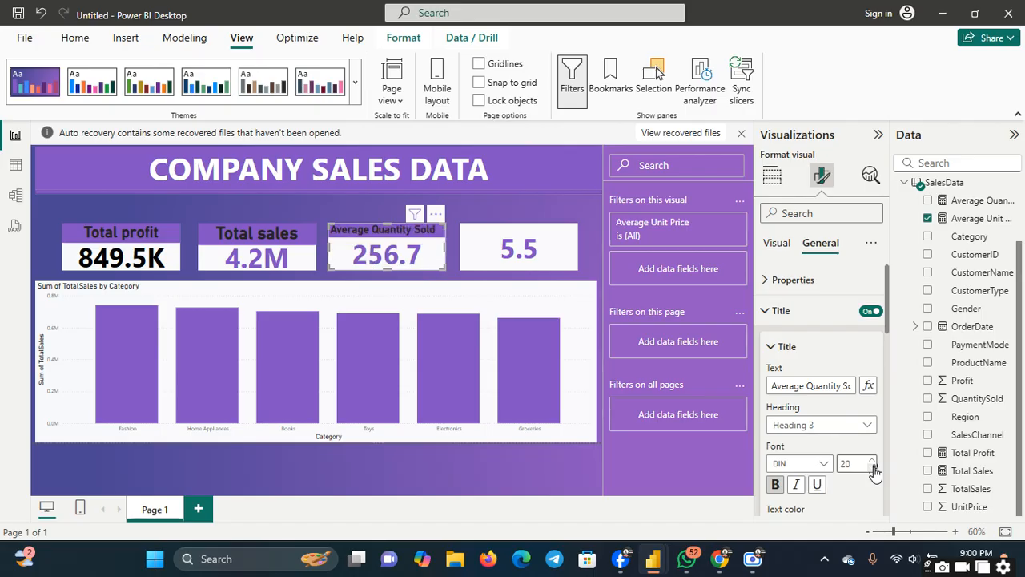
- Title the 5.5 card "Average Unit" and make that title bold with font size 29
left_click(472, 250)
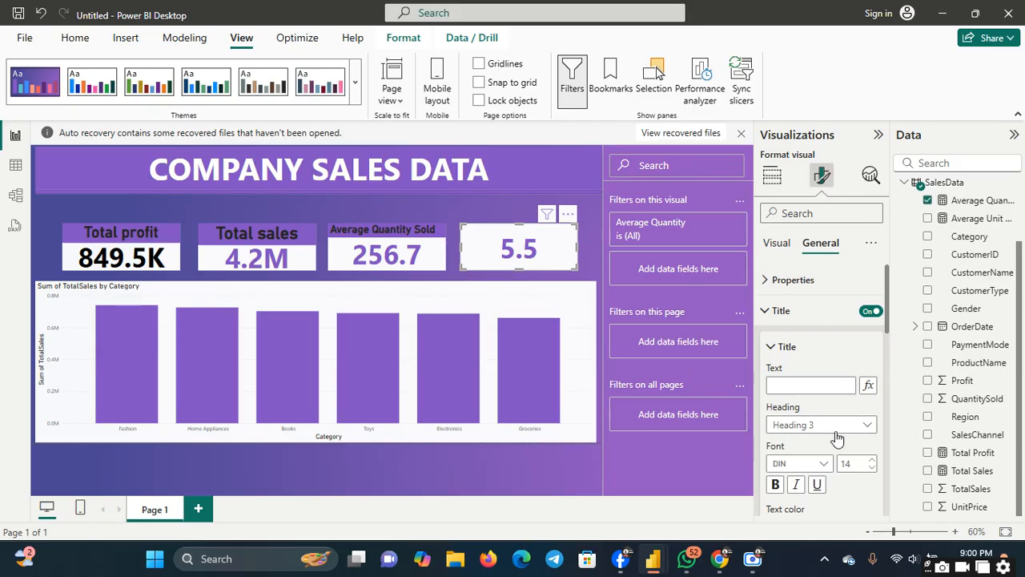
left_click(815, 386)
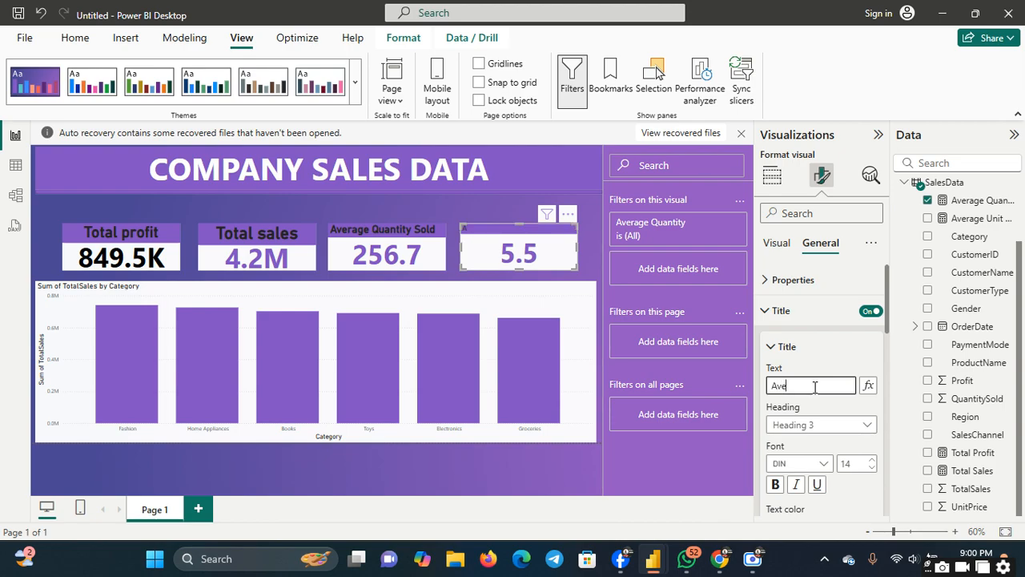
type("Average Unit")
left_click(775, 484)
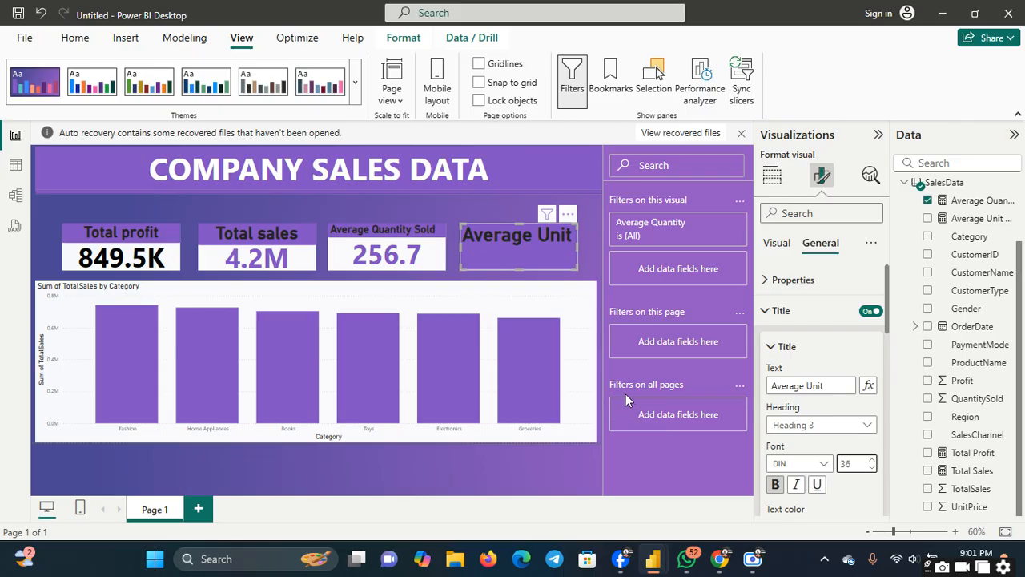
left_click(872, 468)
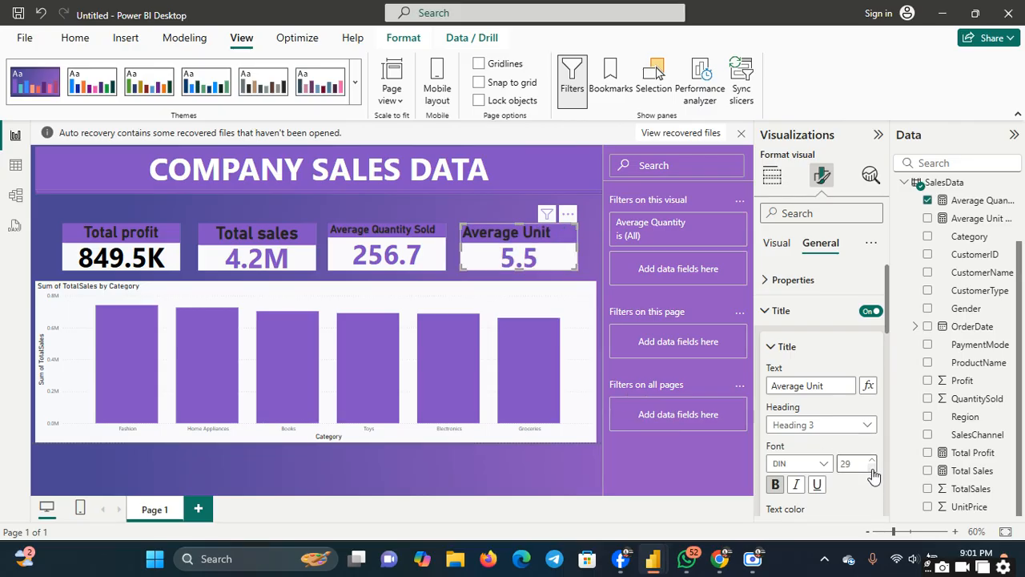
- Center the titles of the 256.7 and 5.5 cards horizontally in one operation
left_click(432, 241)
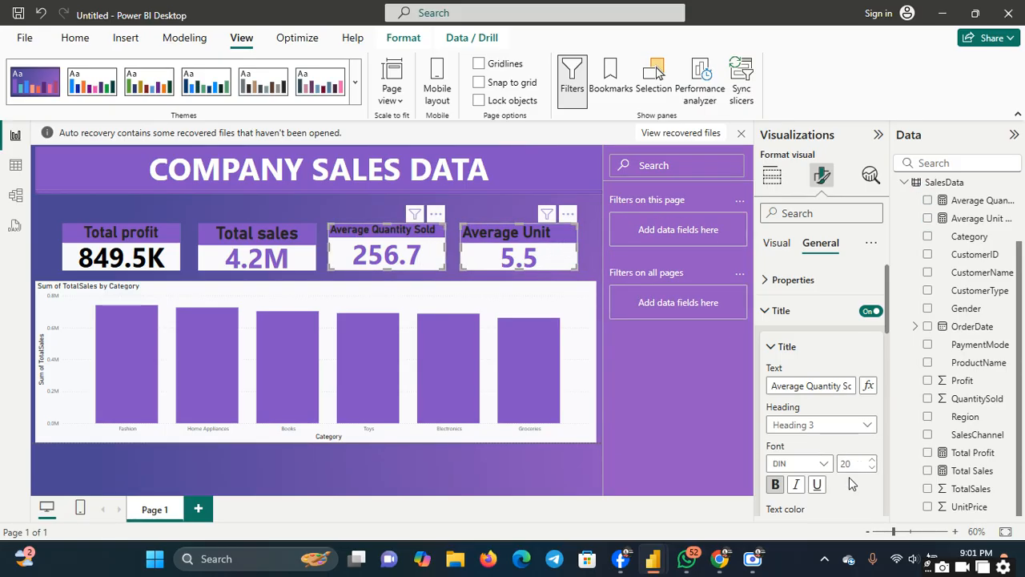
scroll(877, 501, "down", 3)
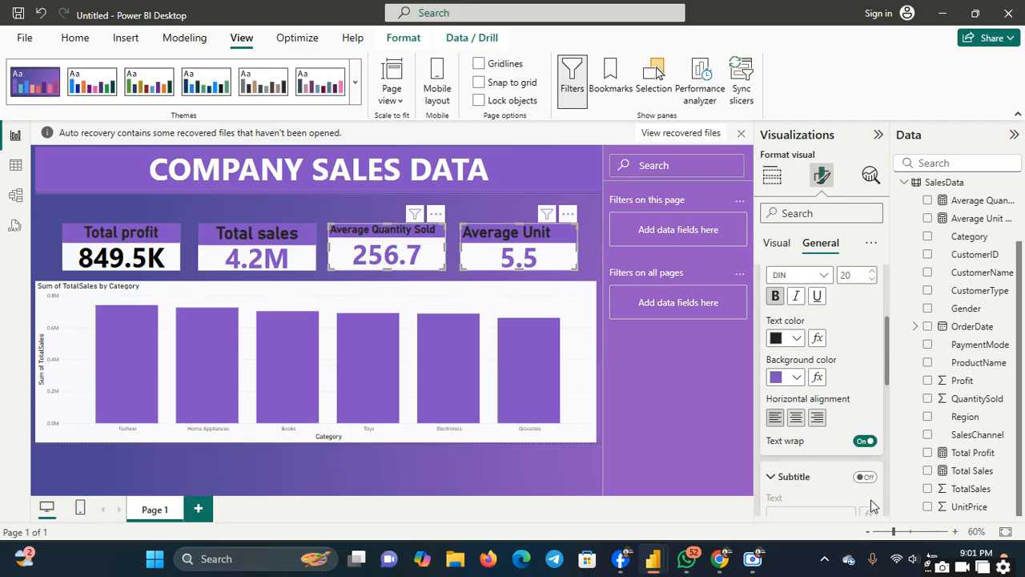
left_click(796, 417)
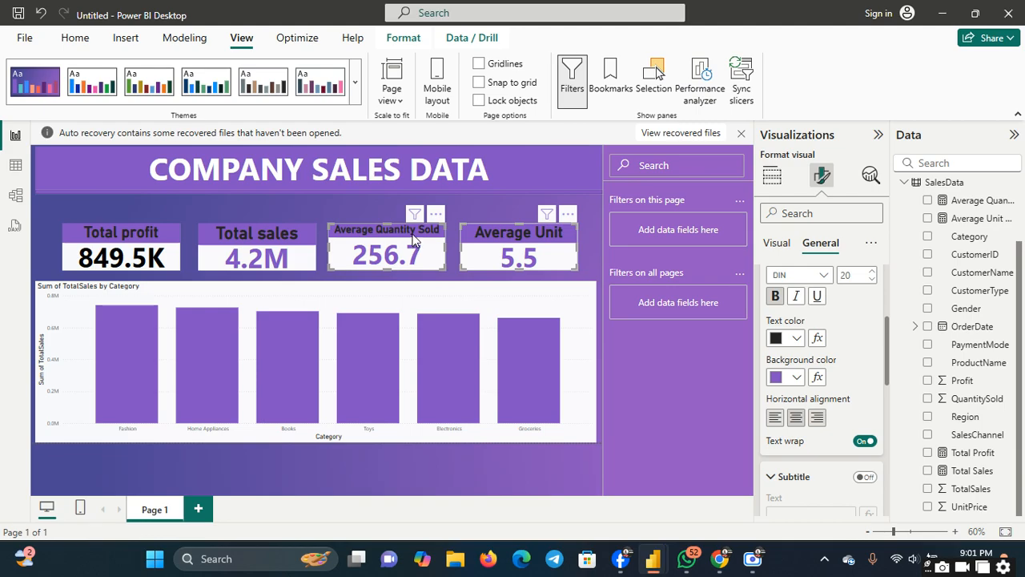
- Change the title text of the 256.7 card to "Average Unit Price"
left_click(413, 240)
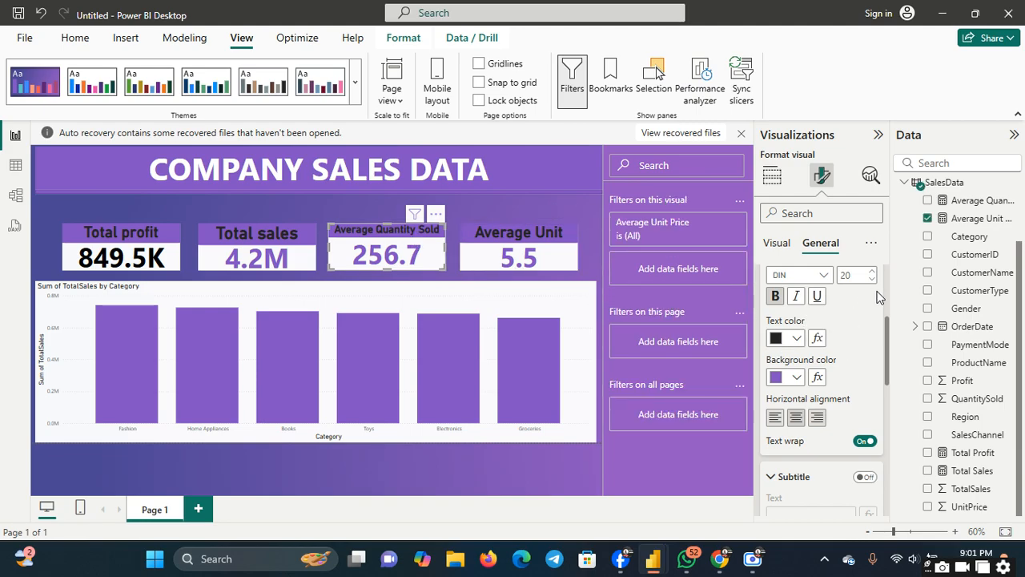
scroll(885, 267, "up", 3)
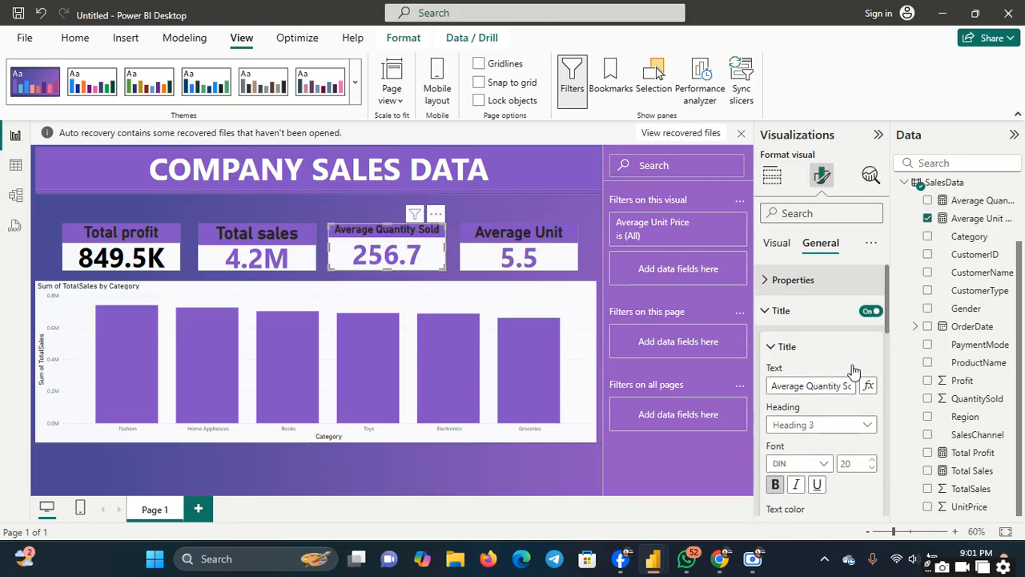
left_click(841, 385)
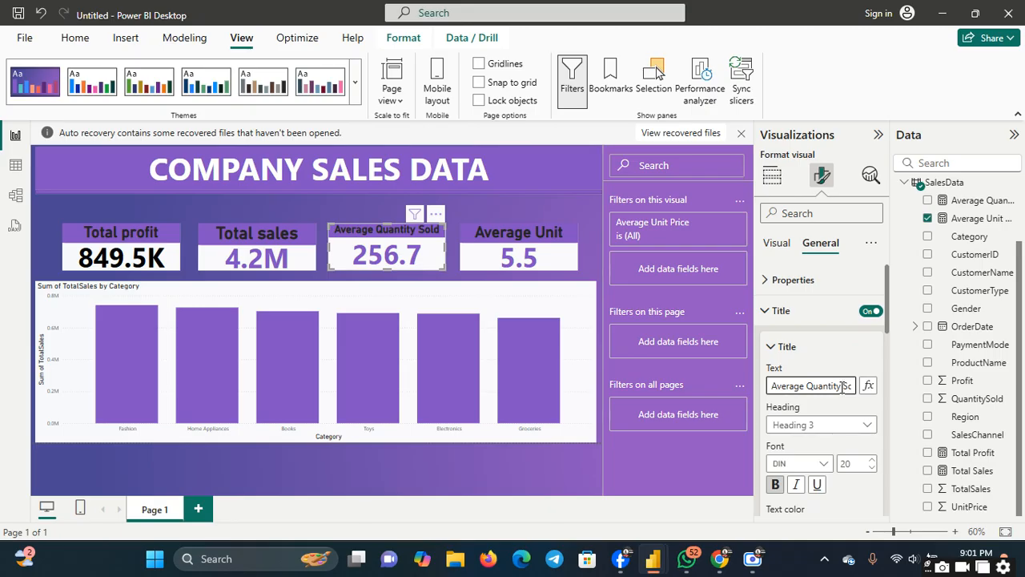
key("Right")
key("Right")
key("Right")
key("Right")
key("BackSpace")
key("BackSpace")
key("BackSpace")
key("BackSpace")
key("BackSpace")
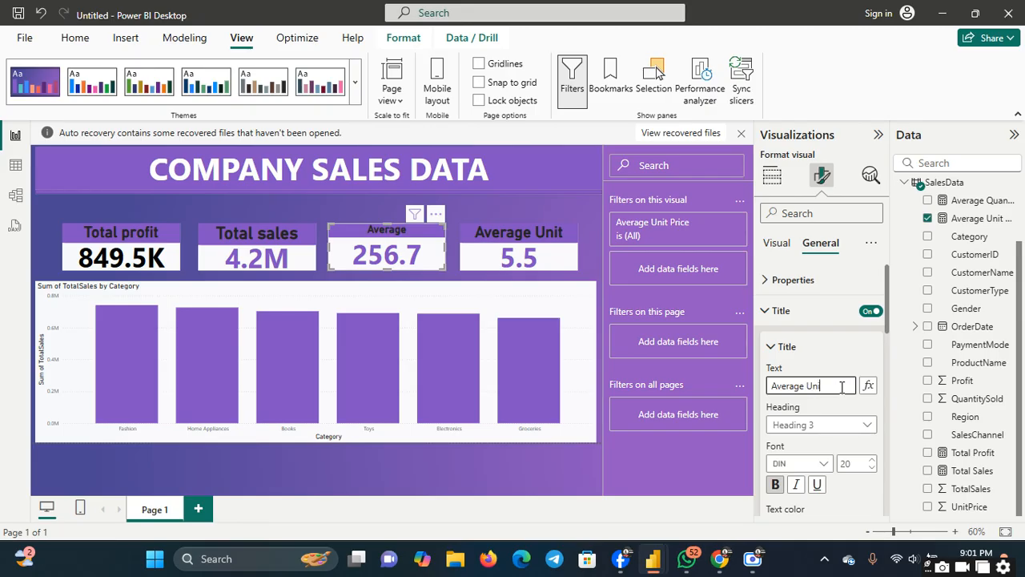
type("Price")
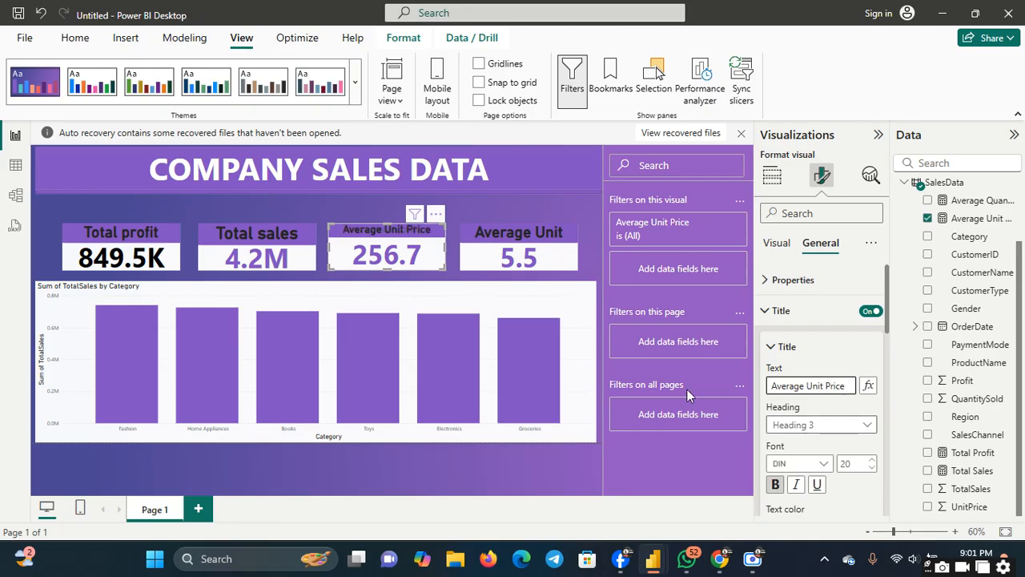
left_click(491, 203)
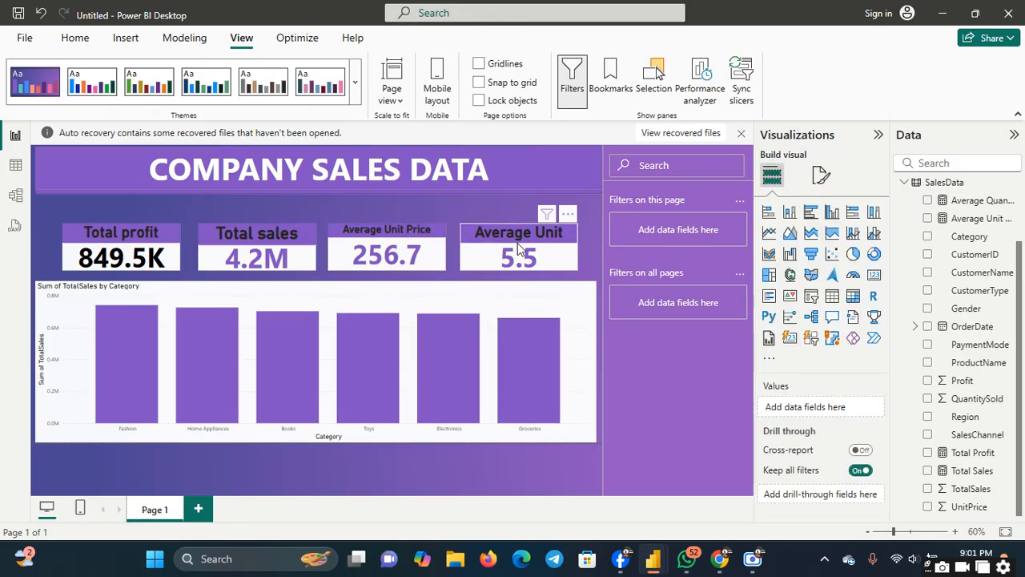
- Set the callout value color of the "Total profit" card to the purple used on the other cards
left_click(142, 266)
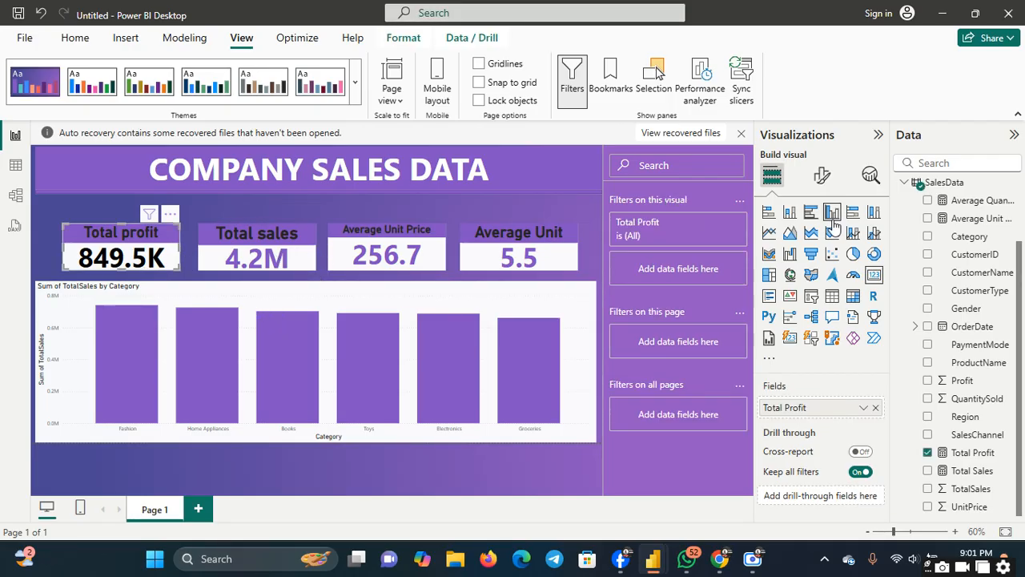
left_click(821, 173)
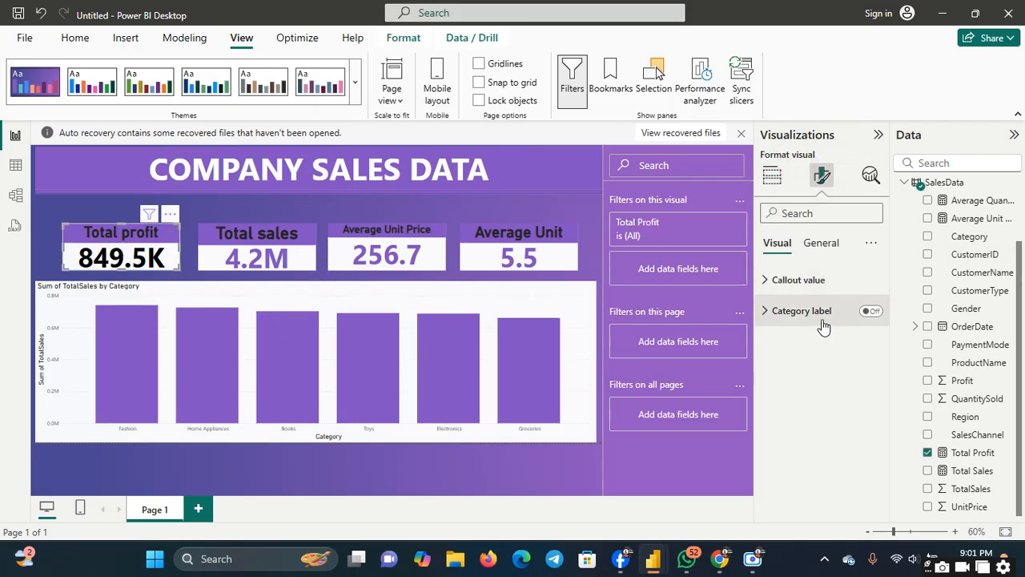
left_click(769, 310)
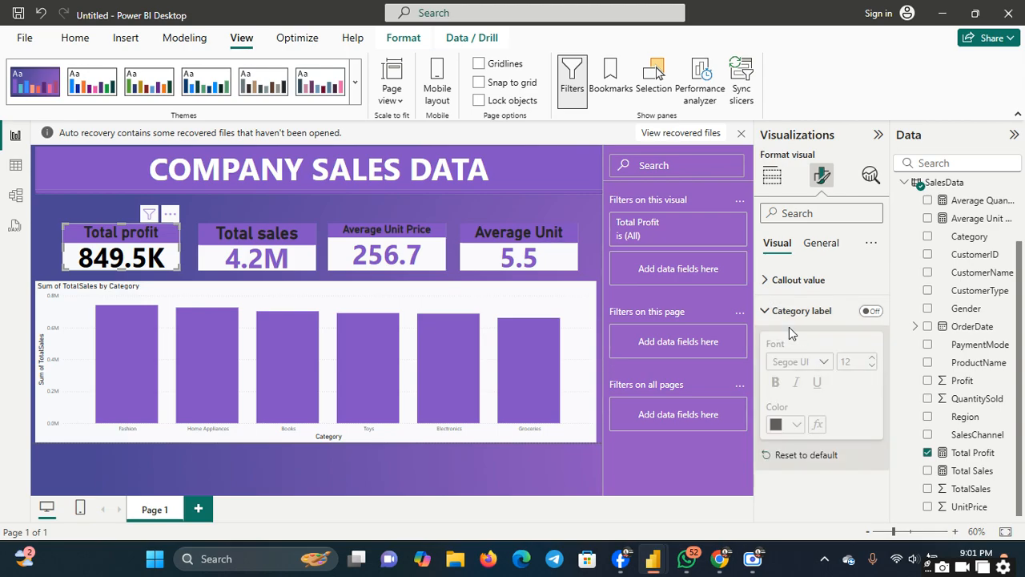
left_click(768, 279)
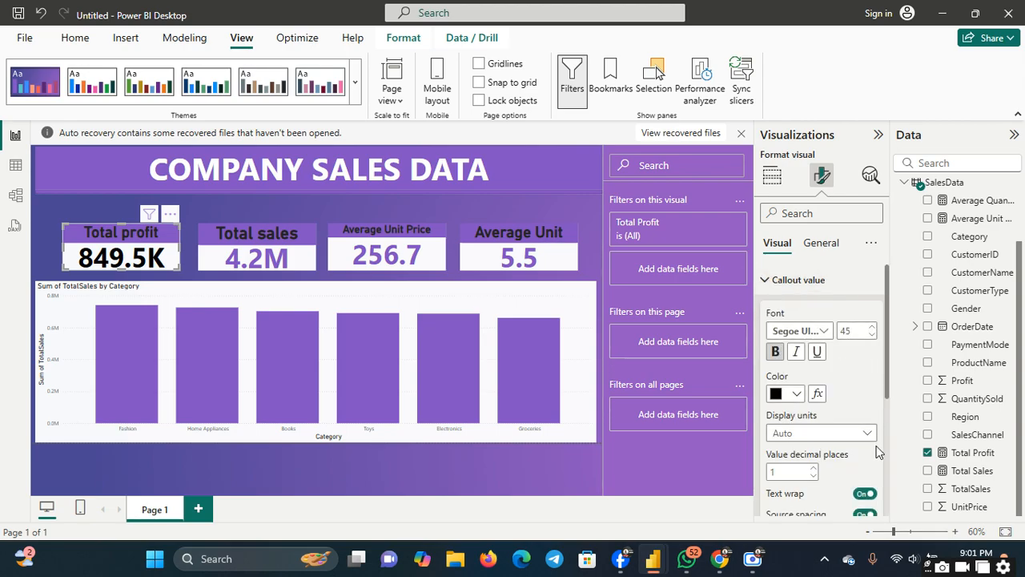
left_click(796, 394)
left_click(787, 331)
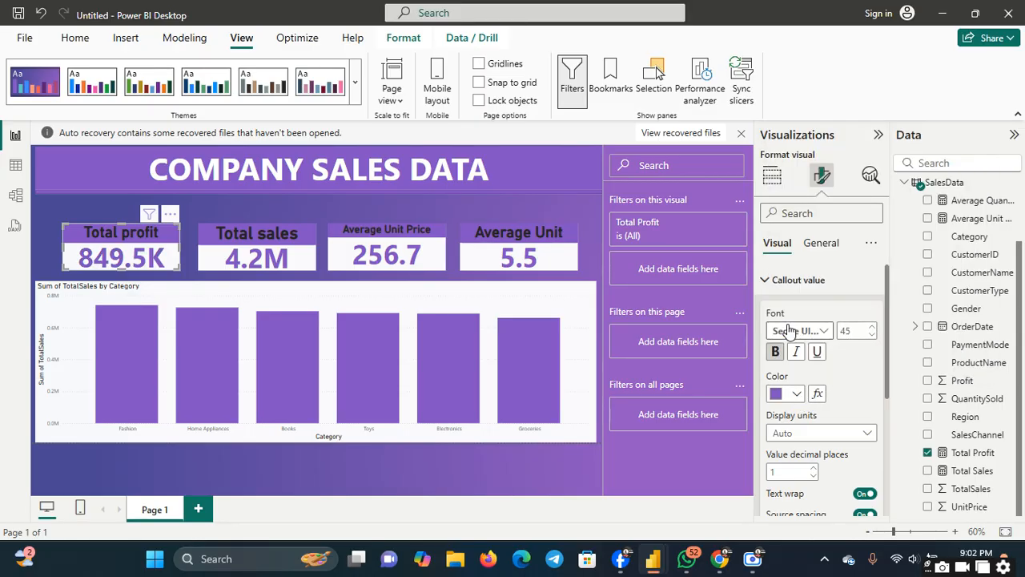
left_click(907, 399)
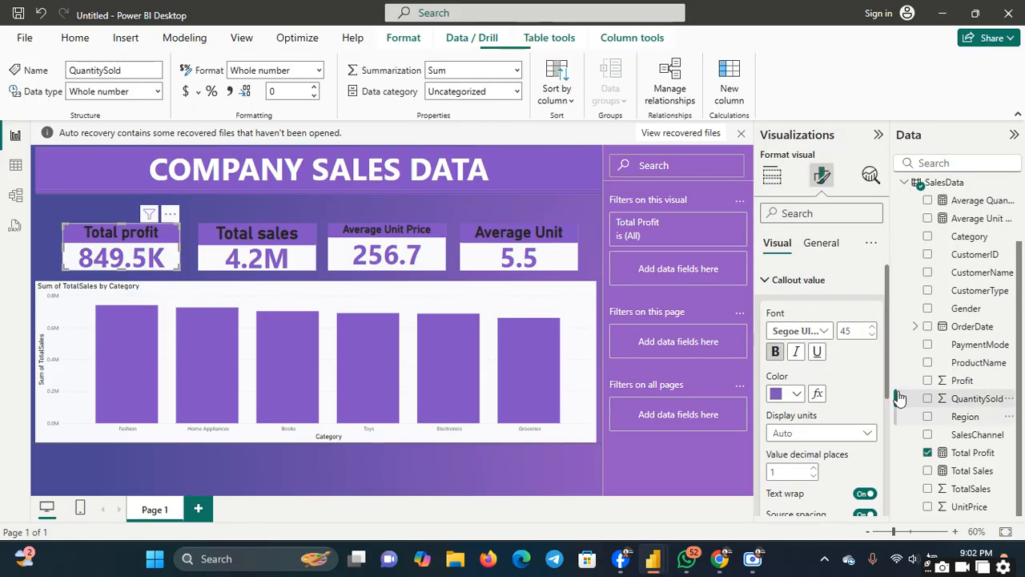
left_click(508, 478)
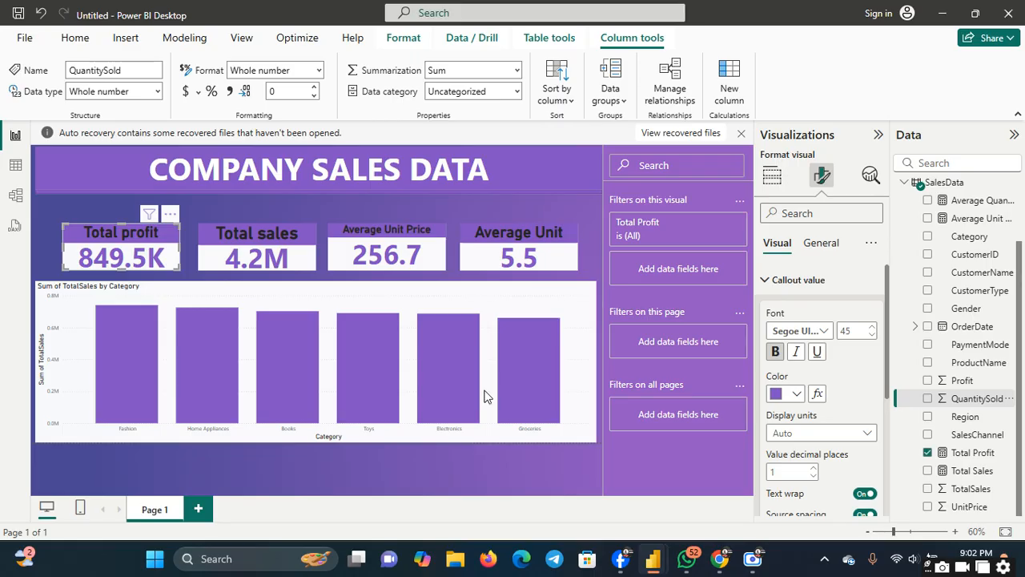
- Narrow the column chart to about a third of the page width, keeping it at the left edge below the cards
left_click(560, 329)
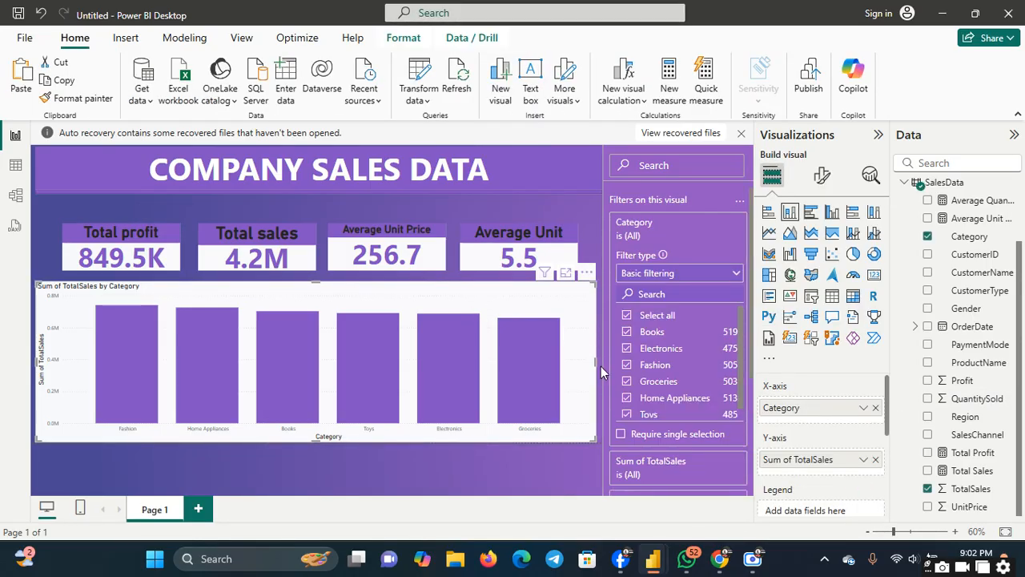
left_click_drag(593, 361, 173, 365)
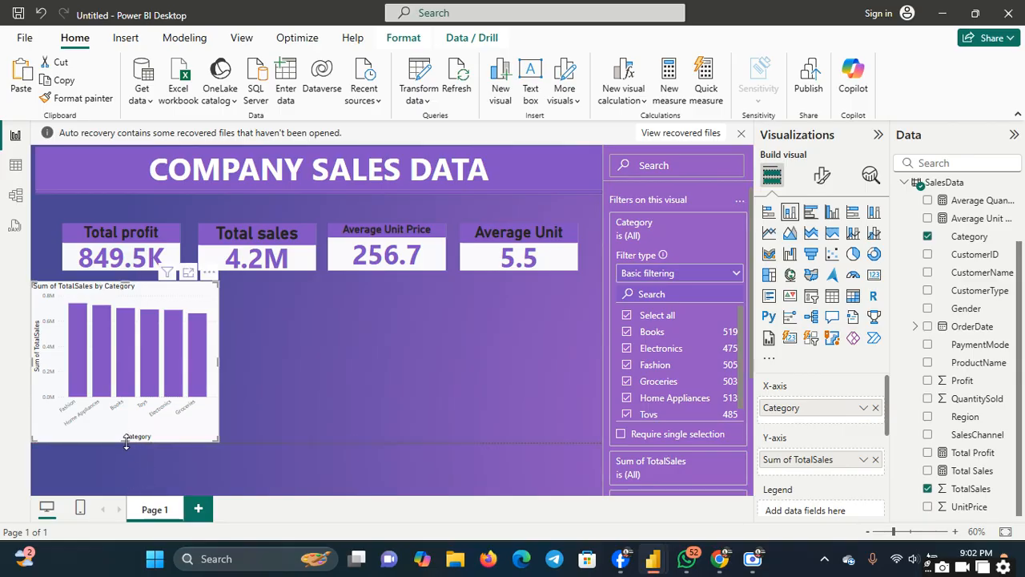
left_click_drag(126, 443, 130, 468)
left_click(259, 348)
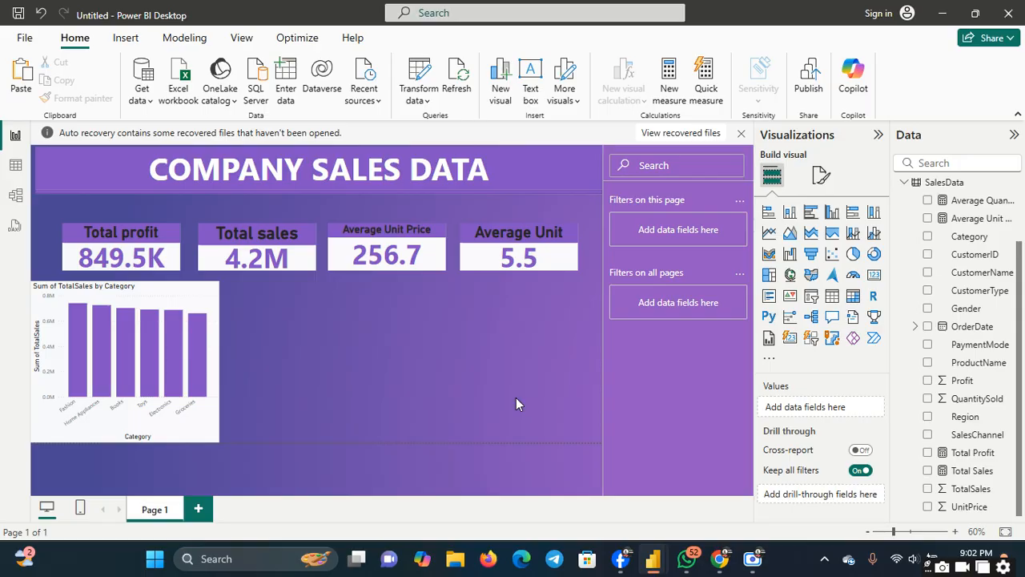
- Make the column chart's Y-axis title bold and set its font size to 19
left_click(205, 298)
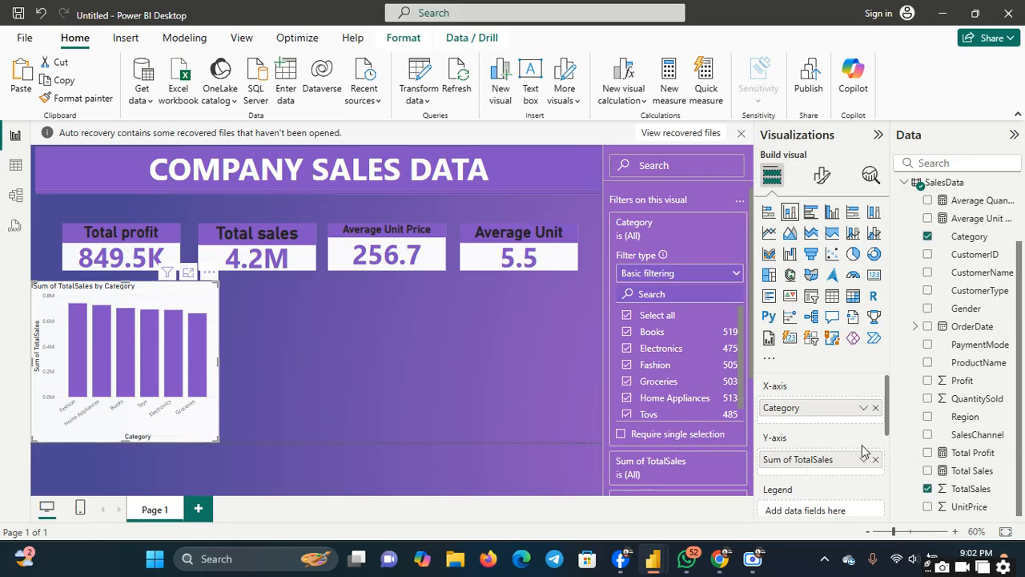
scroll(886, 492, "down", 2)
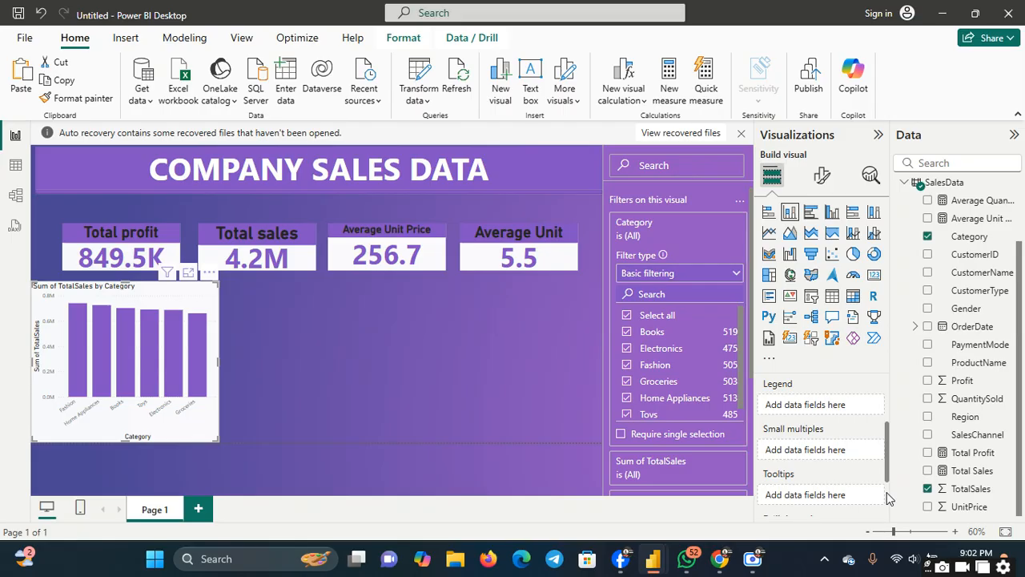
scroll(886, 498, "down", 2)
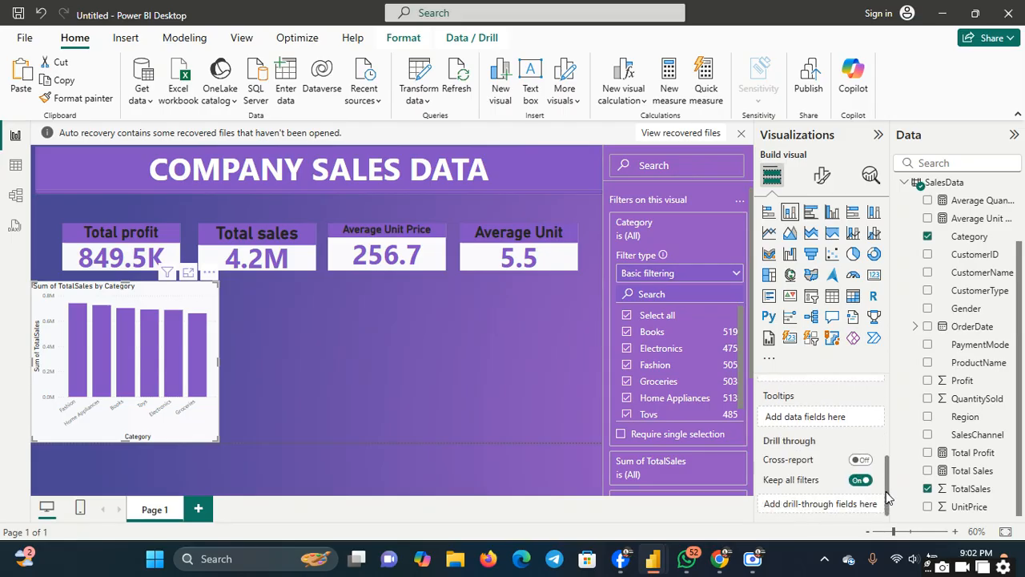
left_click(822, 176)
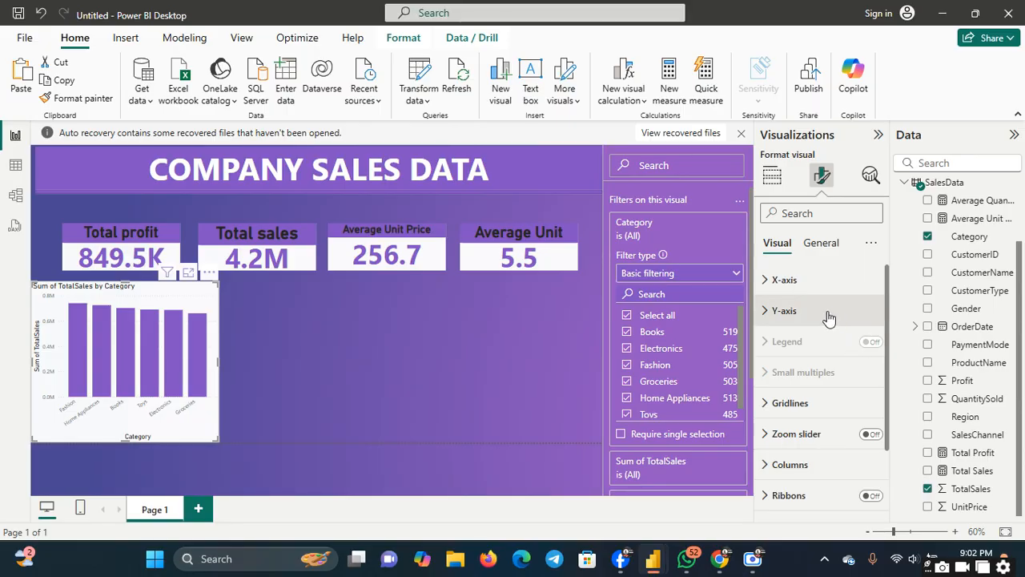
left_click(781, 313)
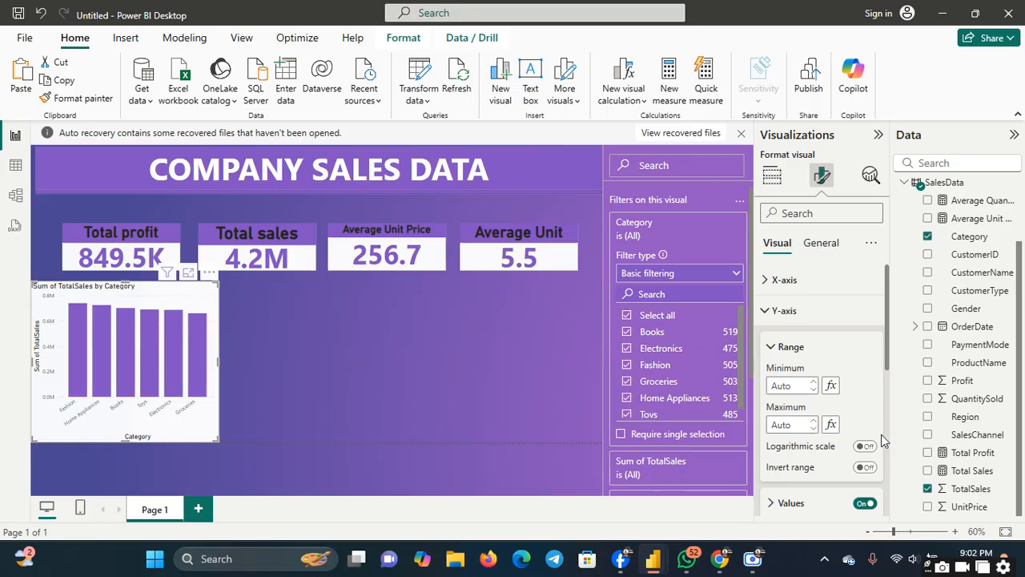
scroll(887, 458, "down", 3)
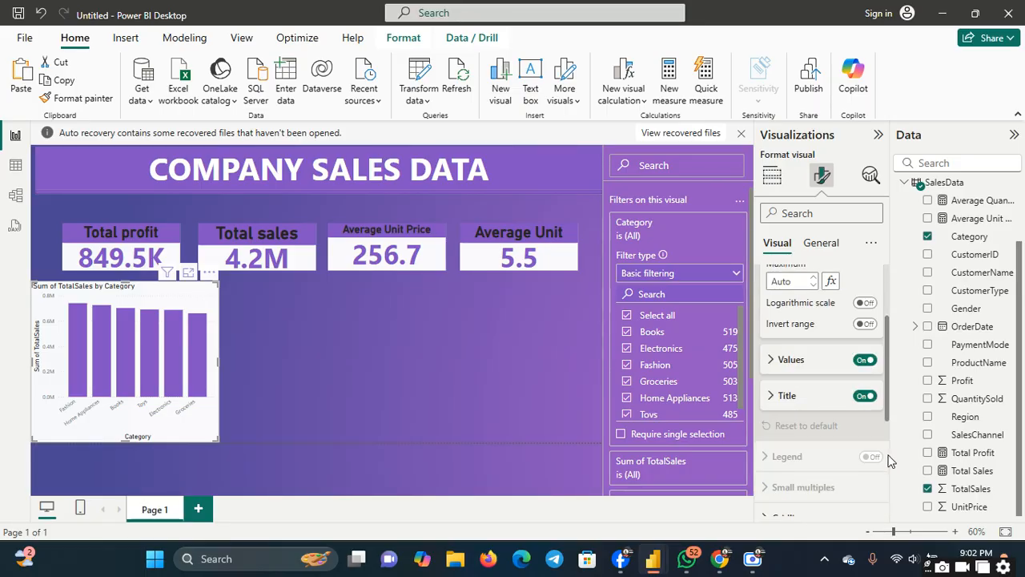
scroll(887, 458, "down", 1)
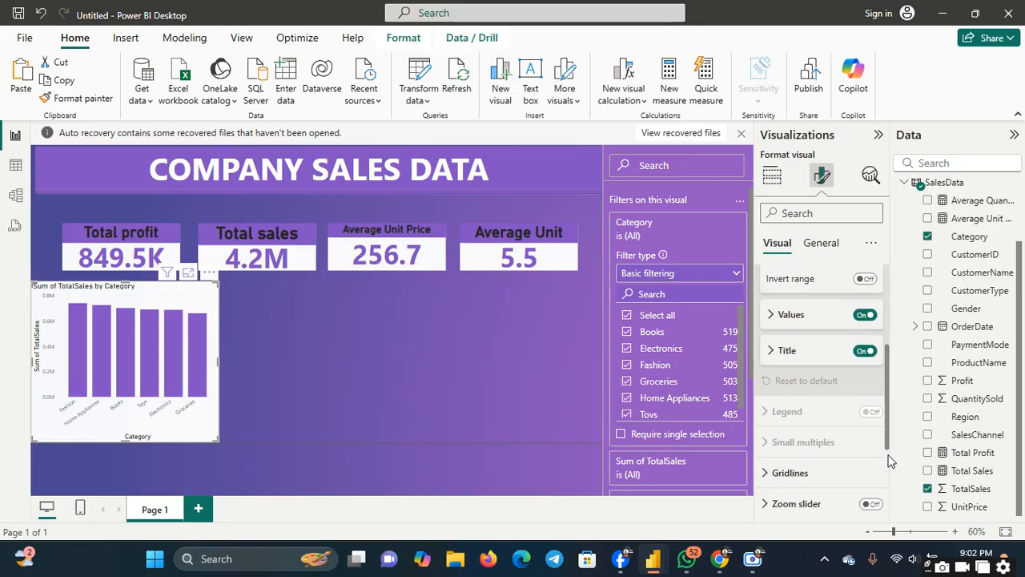
left_click(773, 350)
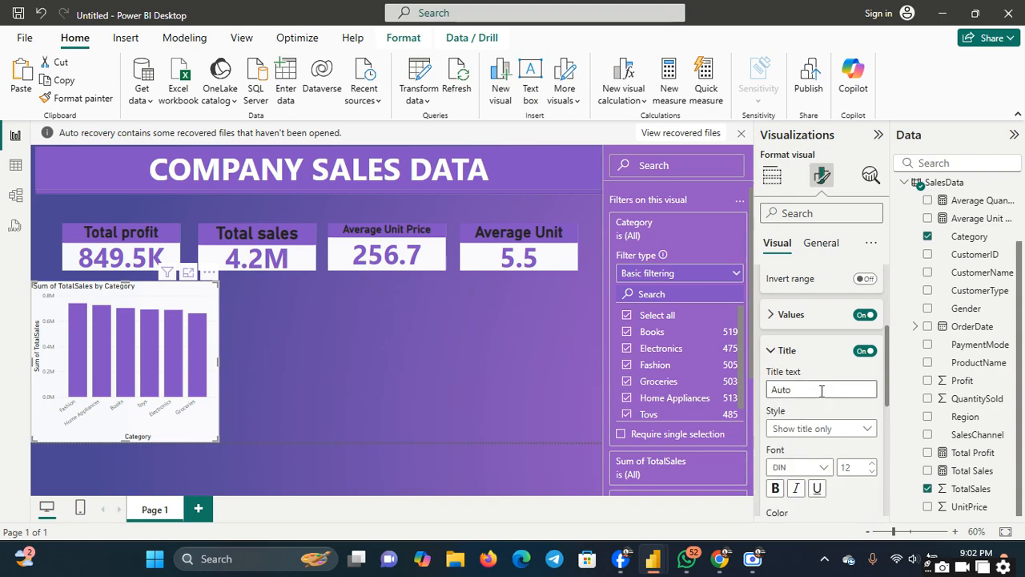
left_click(775, 487)
left_click(869, 465)
left_click(869, 465)
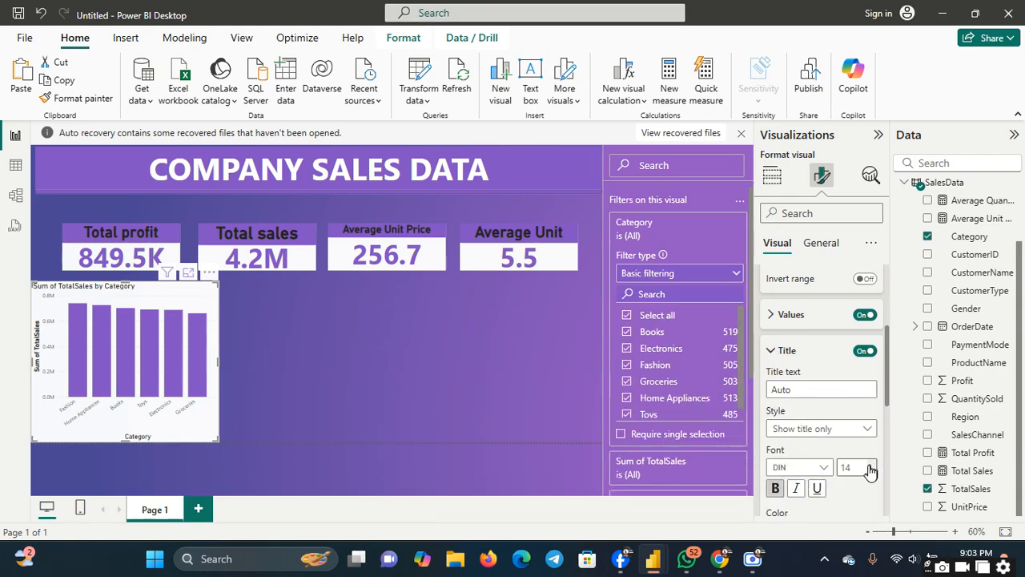
left_click(870, 464)
left_click(870, 465)
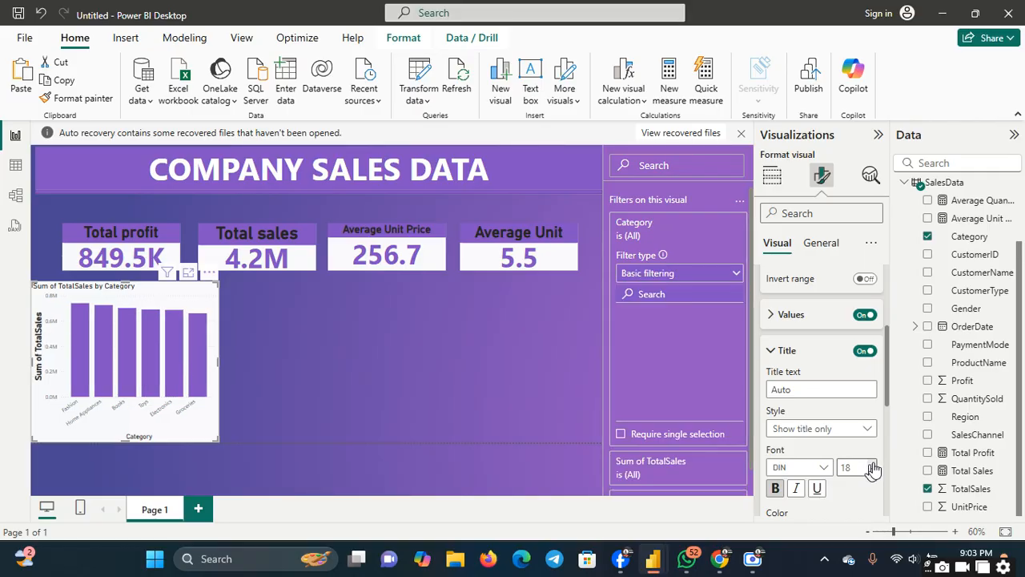
left_click(872, 464)
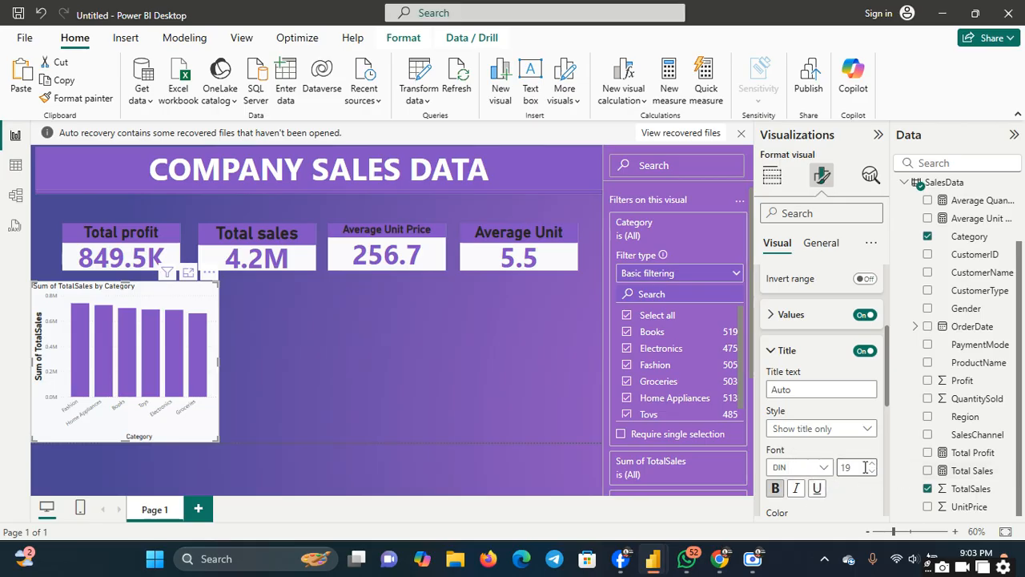
- Set the color of the column chart's Y-axis title to the dark red theme shade
scroll(887, 479, "down", 4)
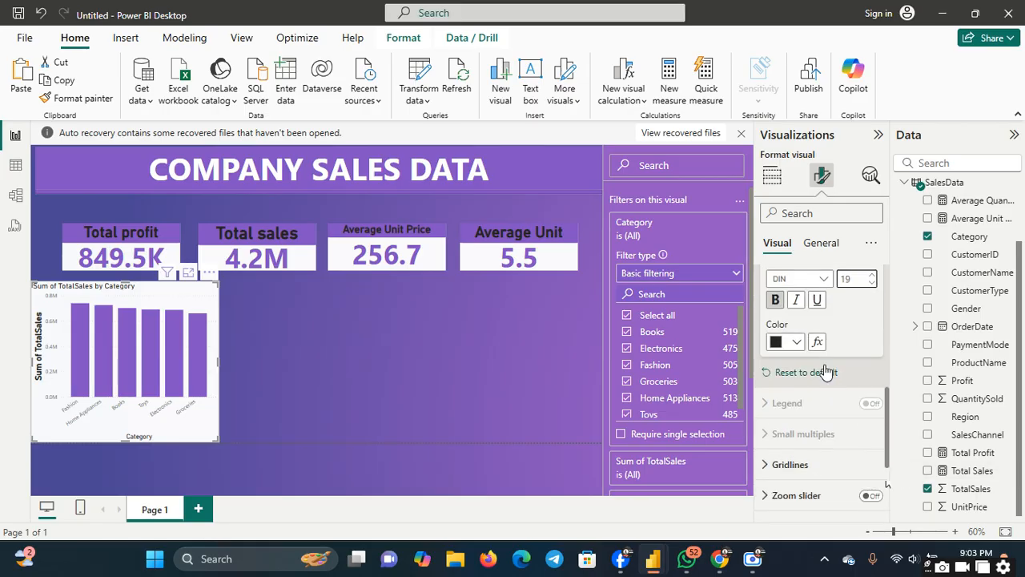
left_click(797, 342)
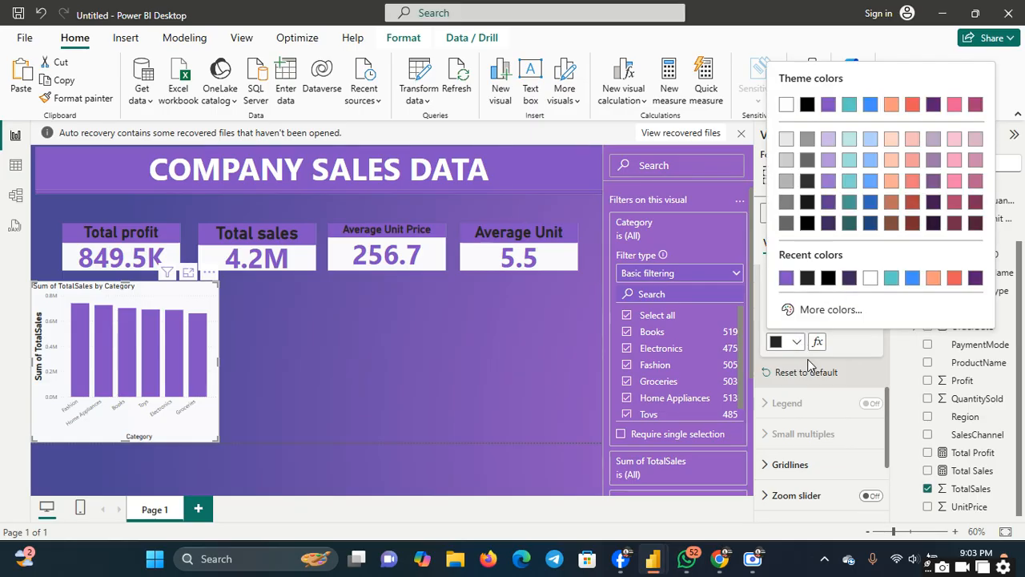
left_click(912, 222)
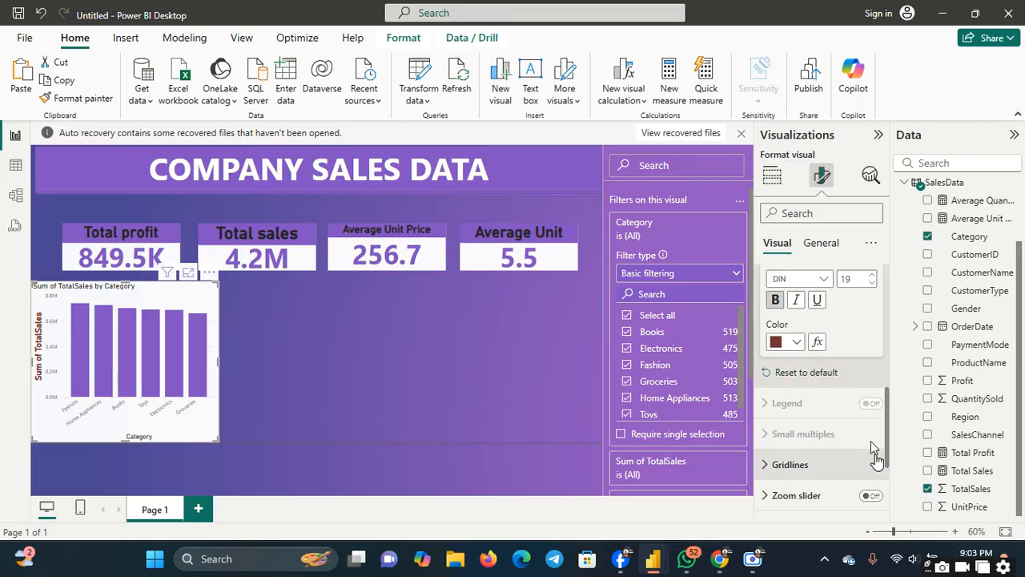
- Set the Y-axis values' color to near-black and turn off bold for the Y-axis title
scroll(877, 311, "up", 3)
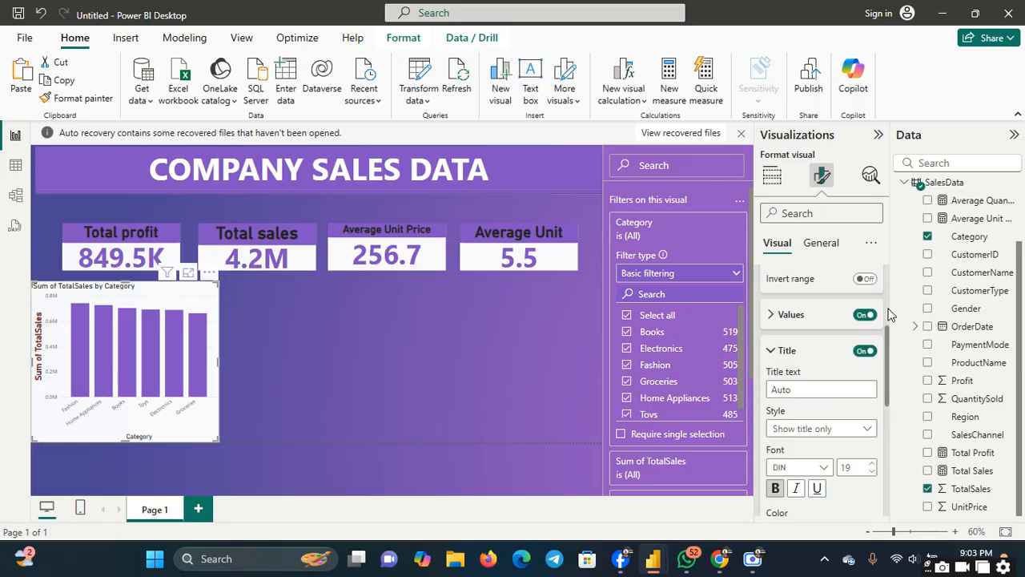
left_click(769, 315)
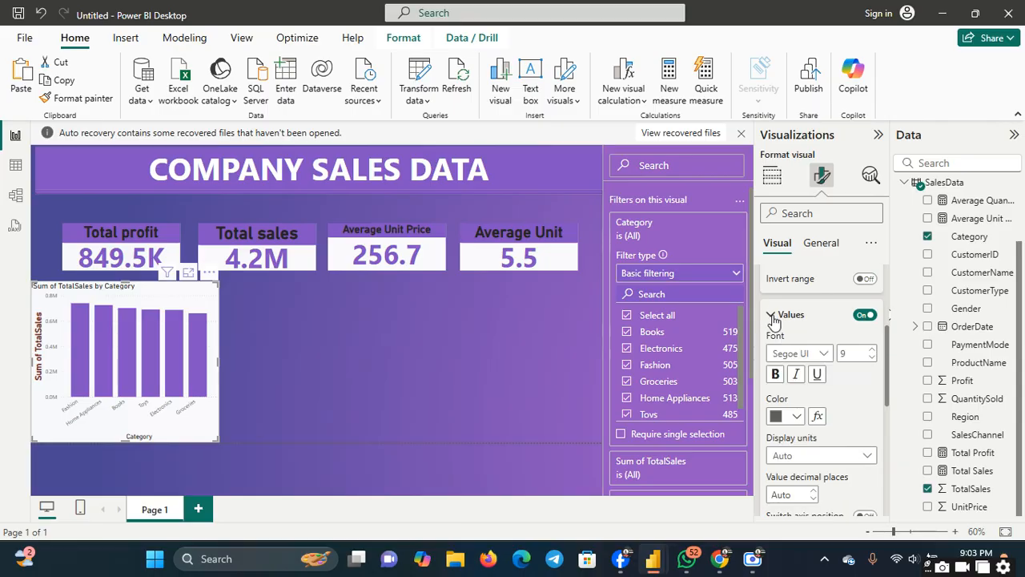
left_click(796, 418)
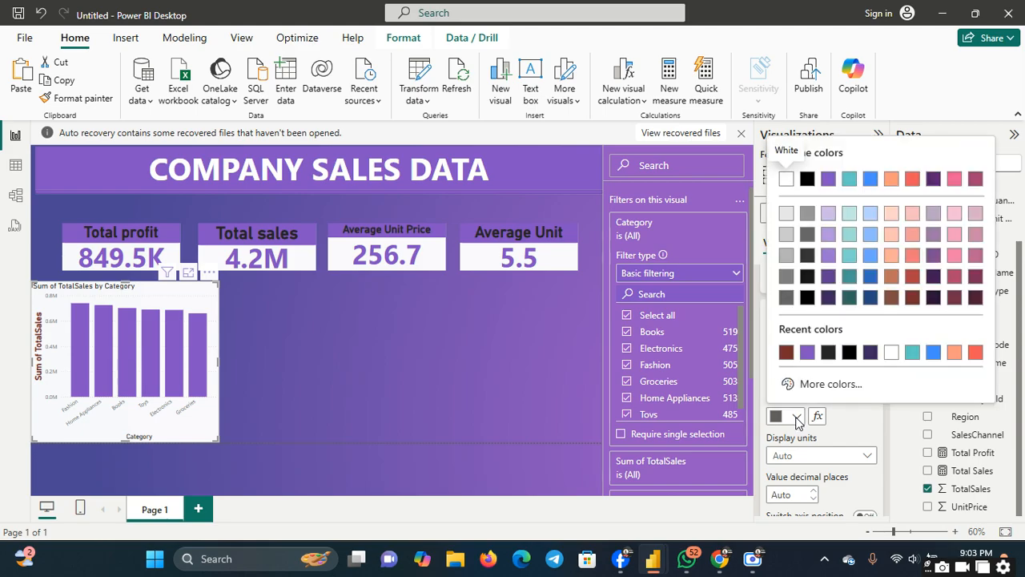
left_click(807, 353)
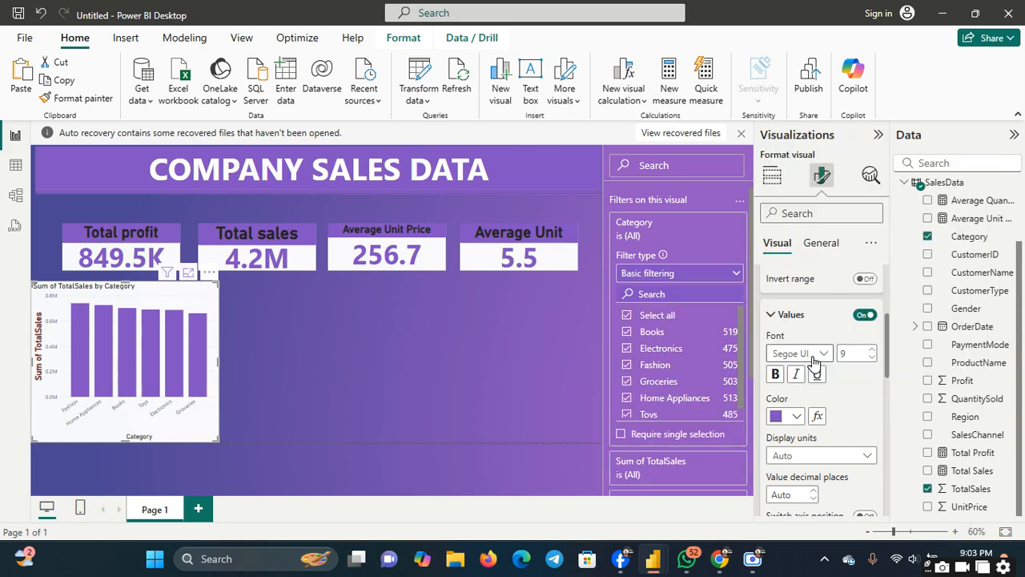
left_click(802, 422)
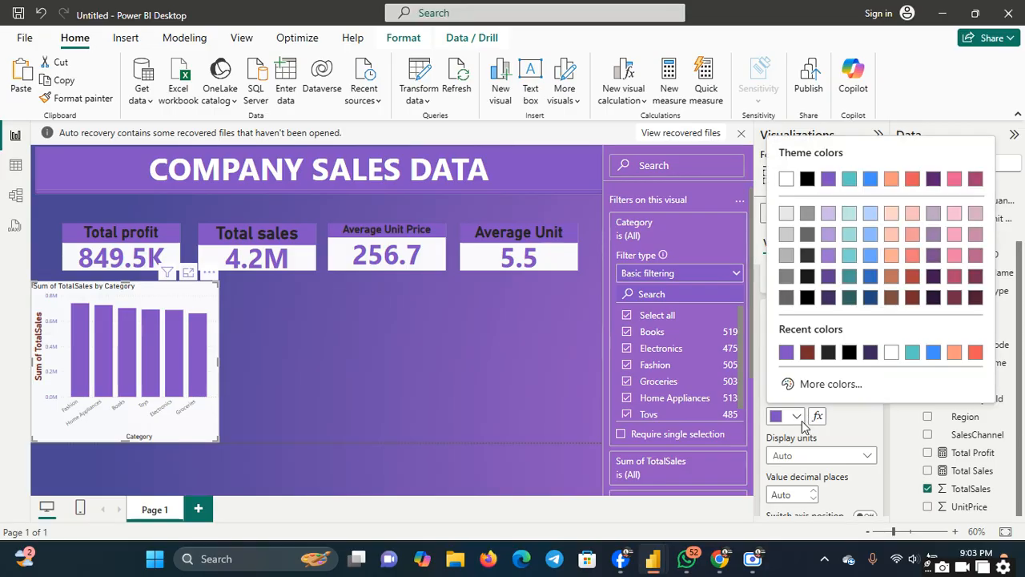
left_click(830, 356)
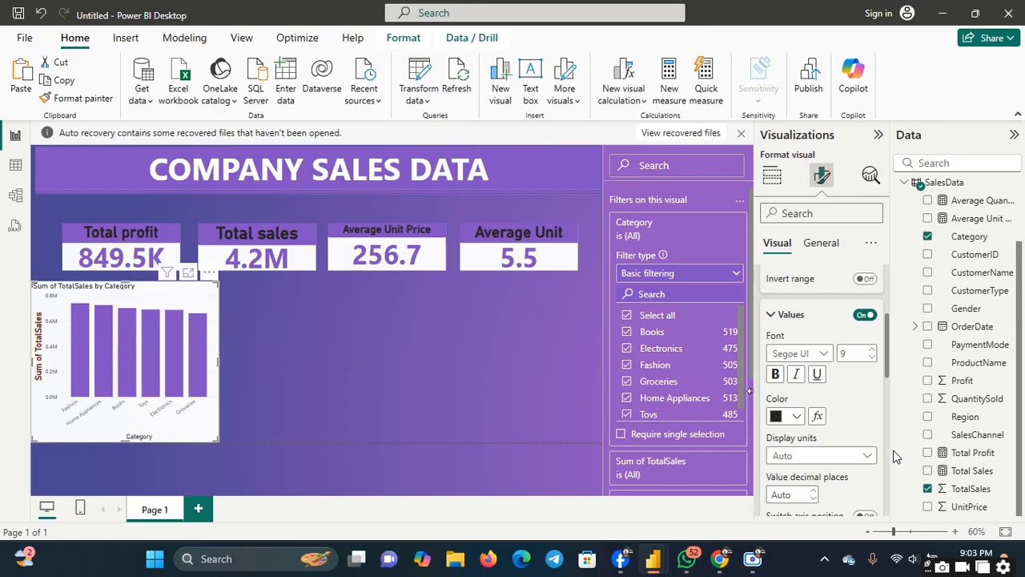
scroll(887, 454, "down", 5)
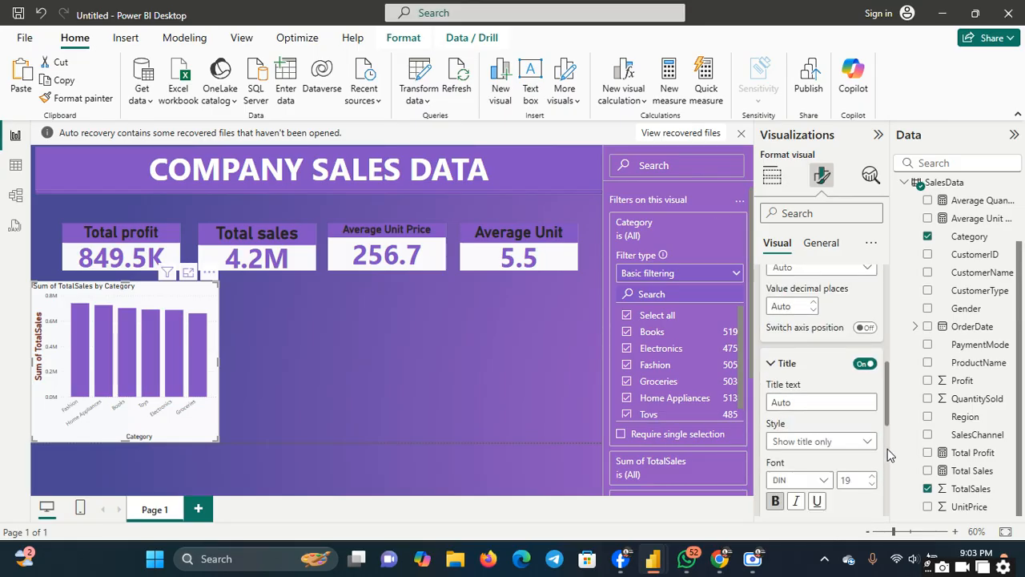
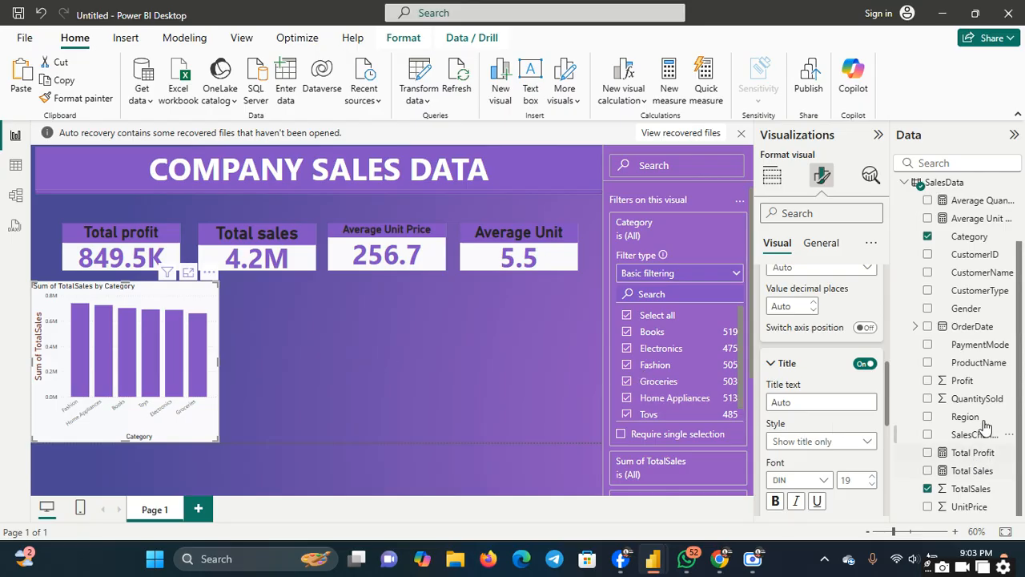
- Make the column chart's main title bold and set its font size to 20
left_click(820, 244)
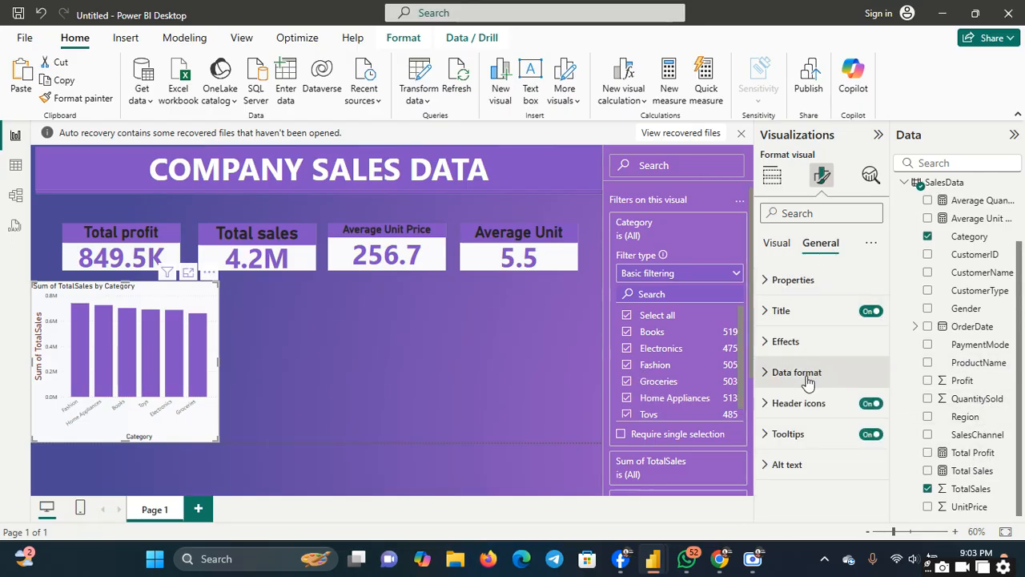
left_click(773, 320)
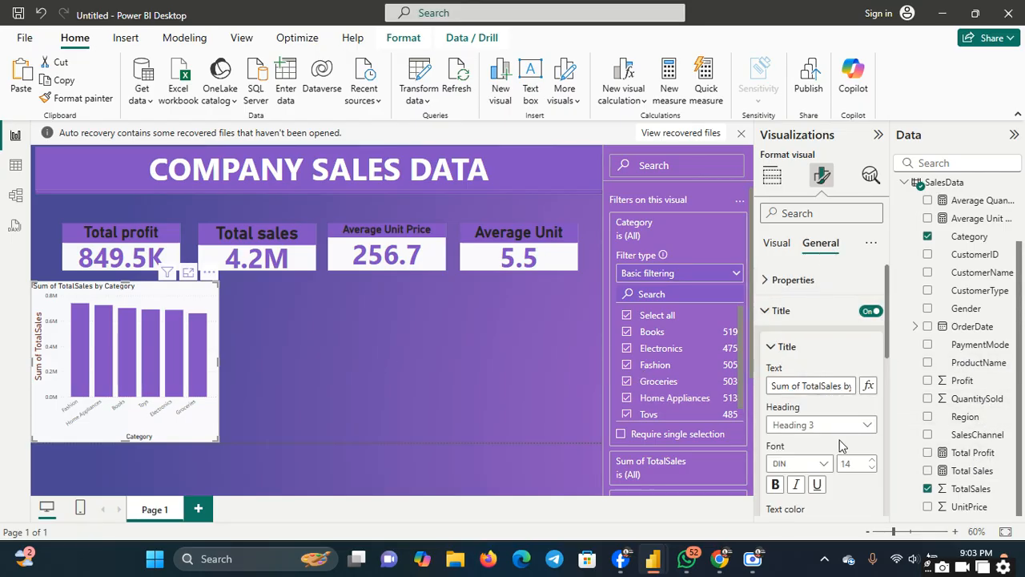
left_click(775, 483)
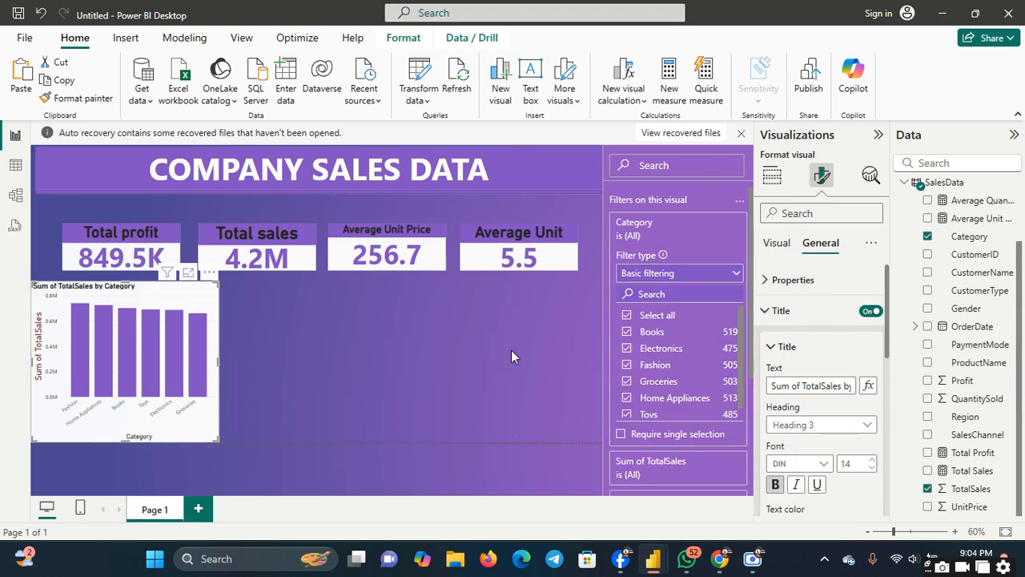
left_click(872, 463)
left_click(872, 463)
left_click(872, 463)
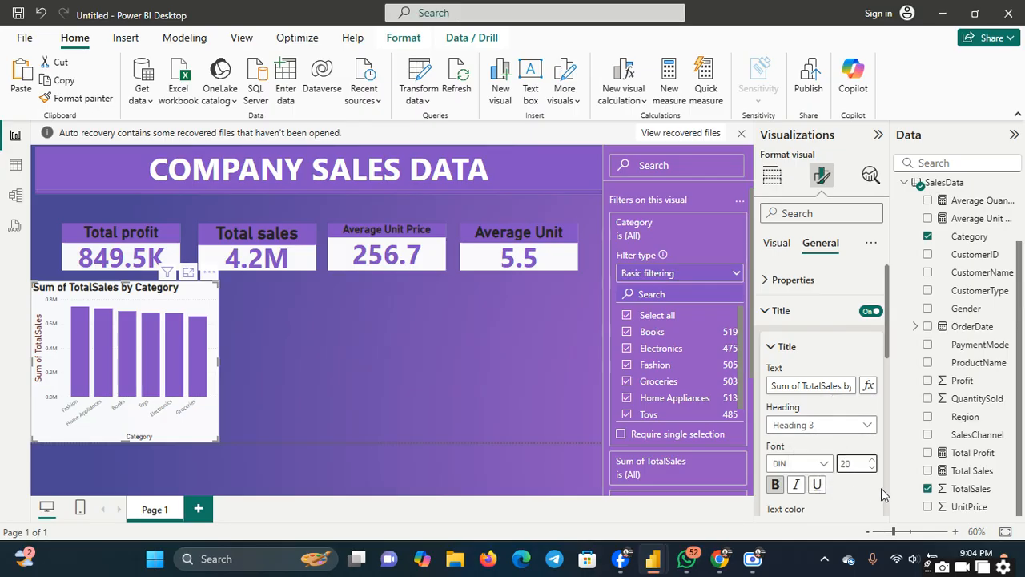
- Color the chart's main title with the recently used dark red
scroll(885, 489, "down", 3)
left_click(797, 337)
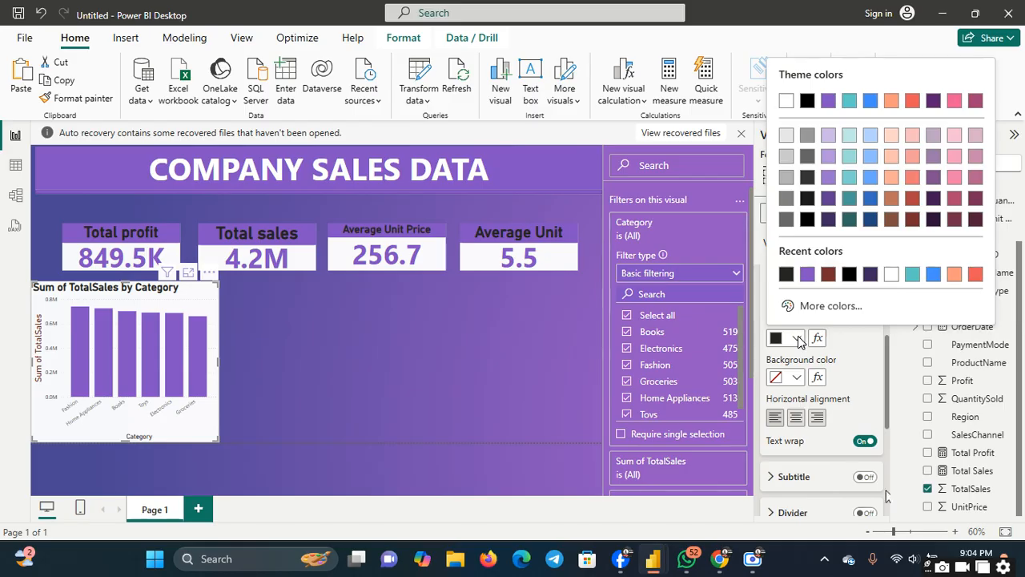
left_click(833, 275)
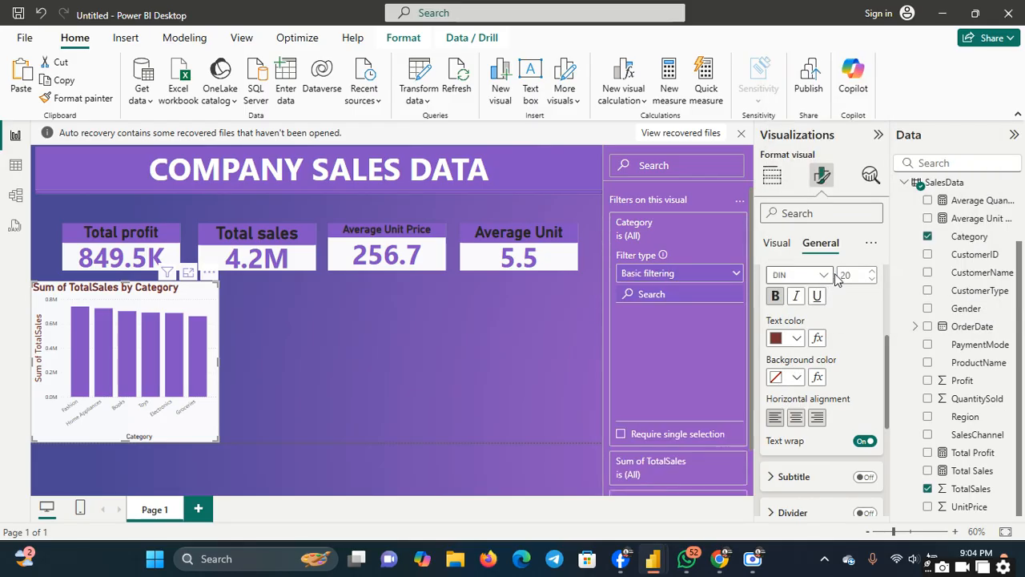
- Give the chart's main title a custom light yellow text color, #E7E876
left_click(797, 337)
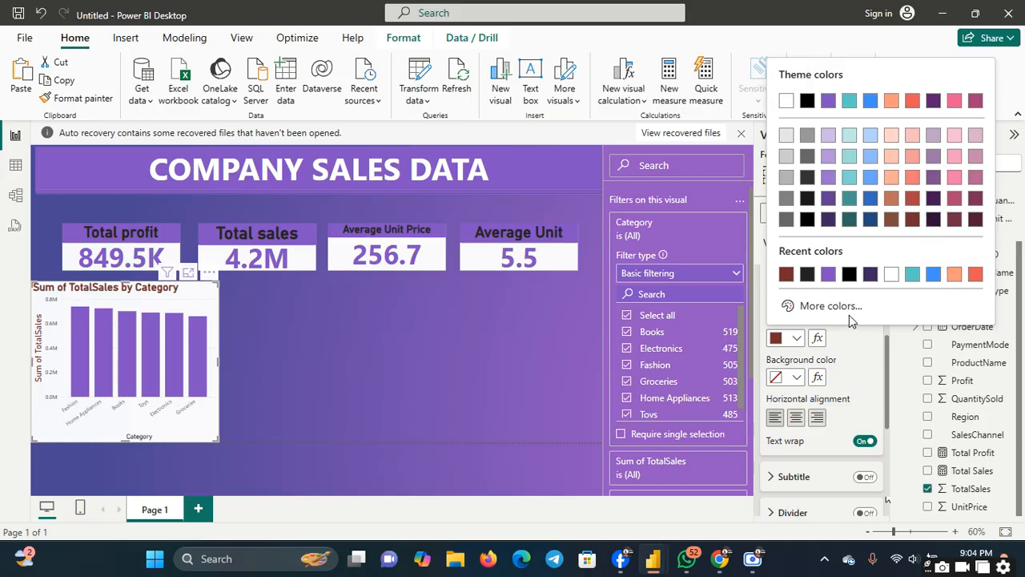
left_click(831, 305)
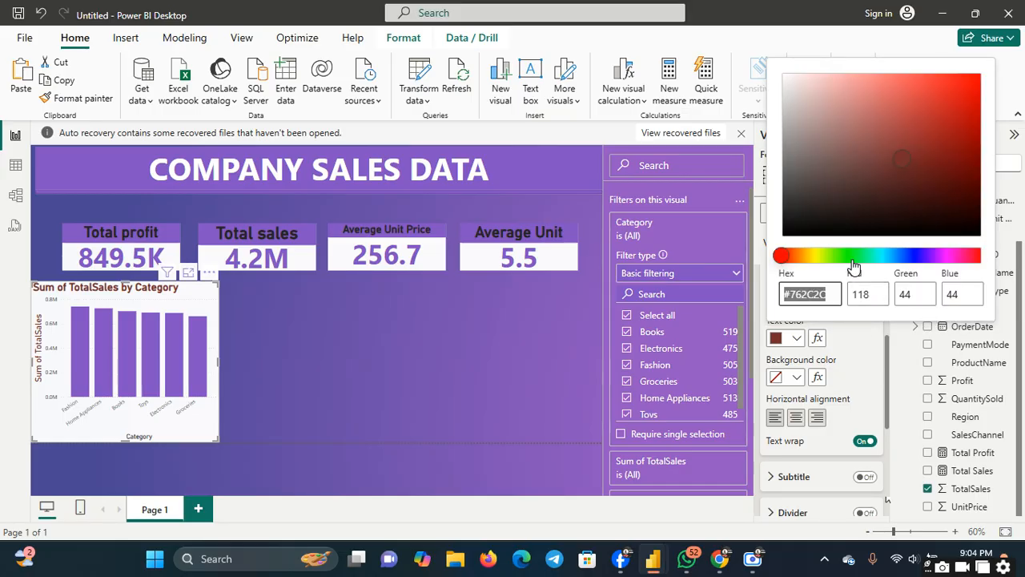
left_click(813, 255)
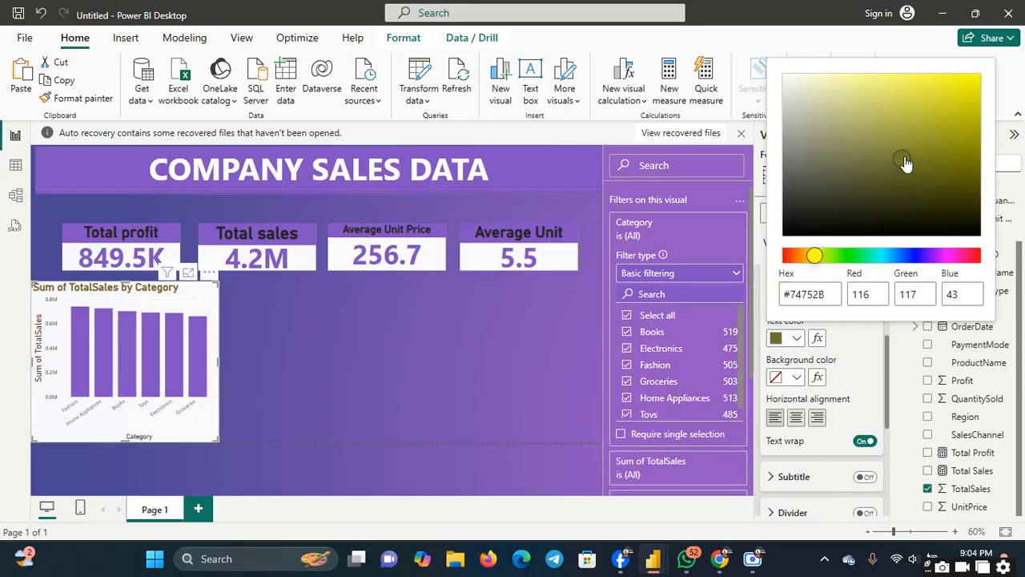
mouse_move(903, 161)
left_mouse_down()
mouse_move(914, 85)
mouse_move(880, 93)
left_mouse_up()
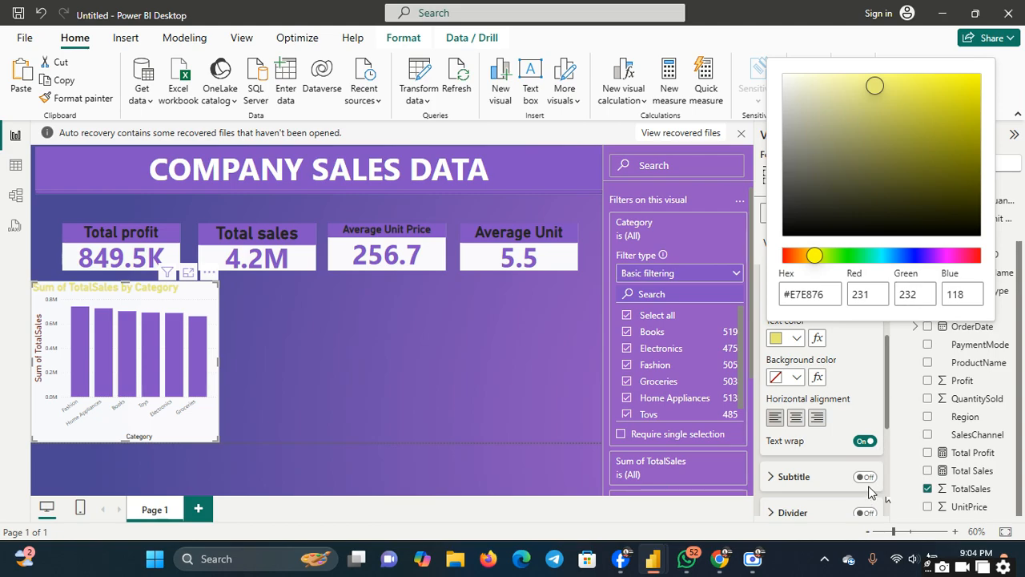
left_click(855, 352)
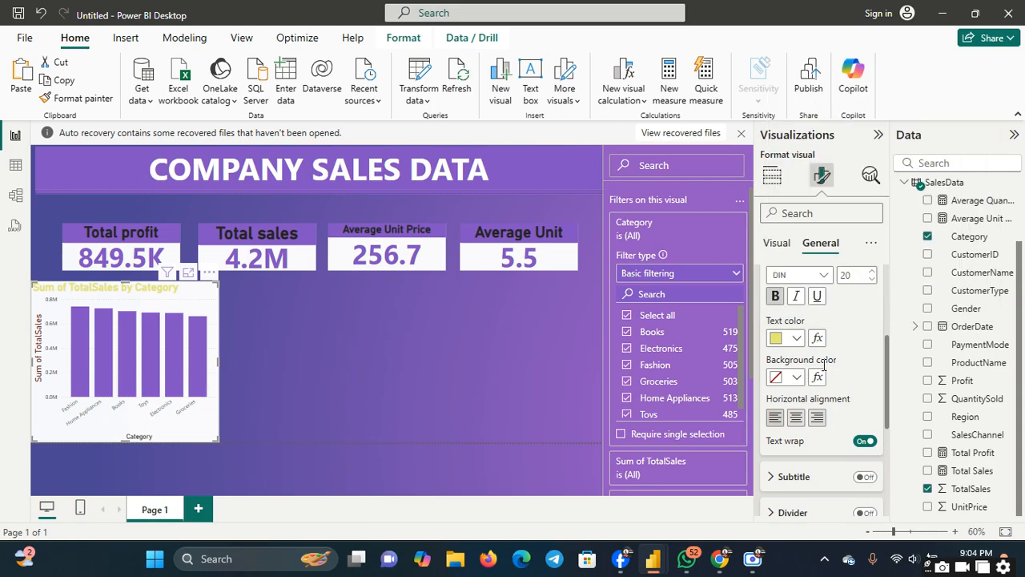
- Change the column chart title's text color to a custom strong red
left_click(800, 339)
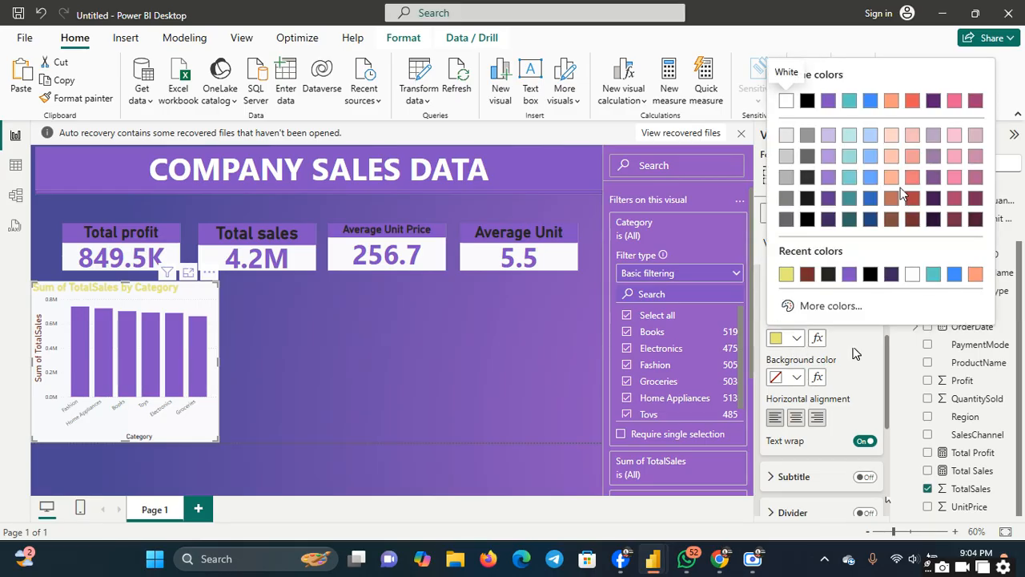
left_click(815, 307)
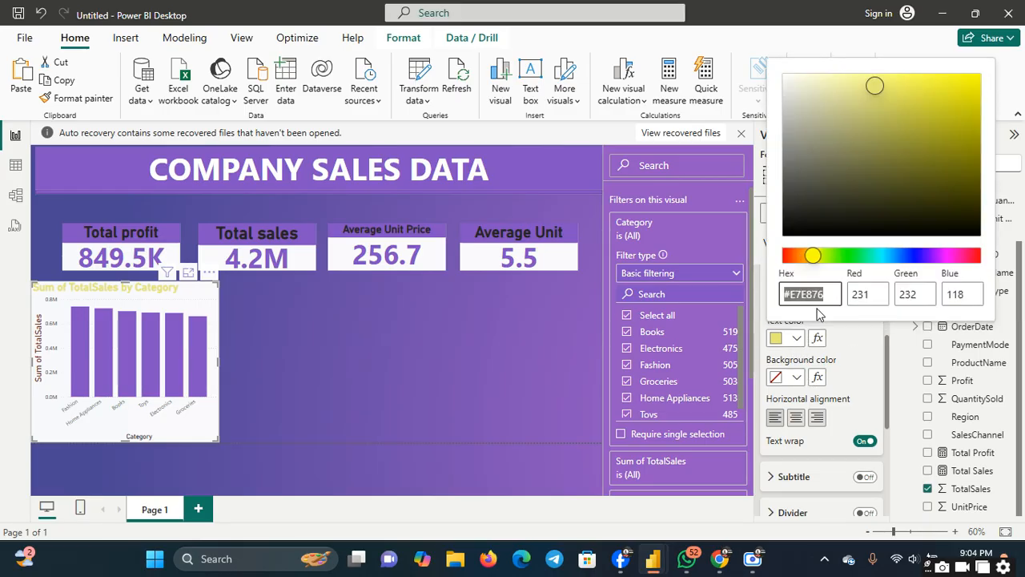
left_click(814, 256)
left_click_drag(814, 256, 779, 256)
mouse_move(873, 90)
left_mouse_down()
mouse_move(967, 98)
mouse_move(969, 124)
left_mouse_up()
left_click(841, 351)
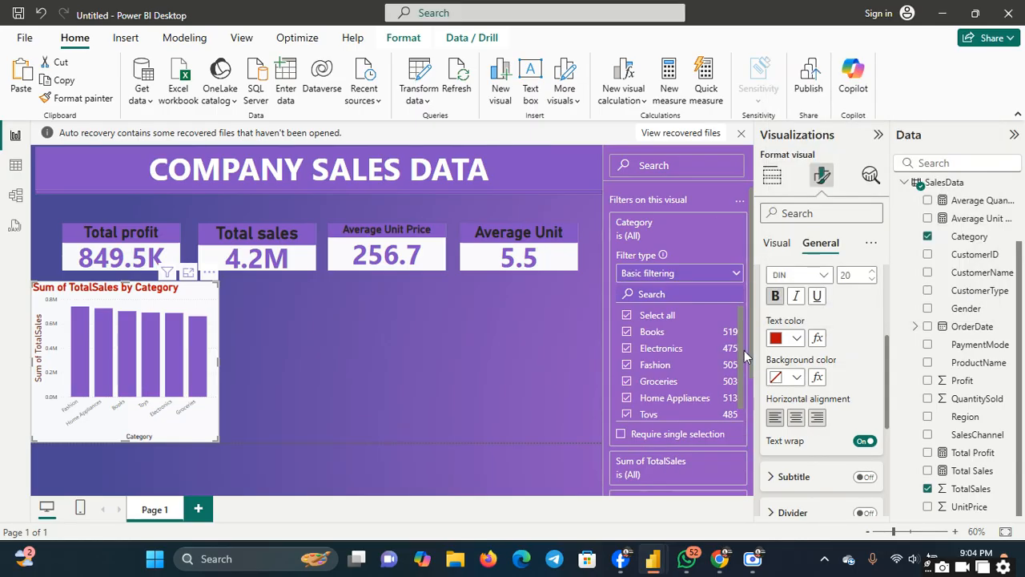
left_click(369, 360)
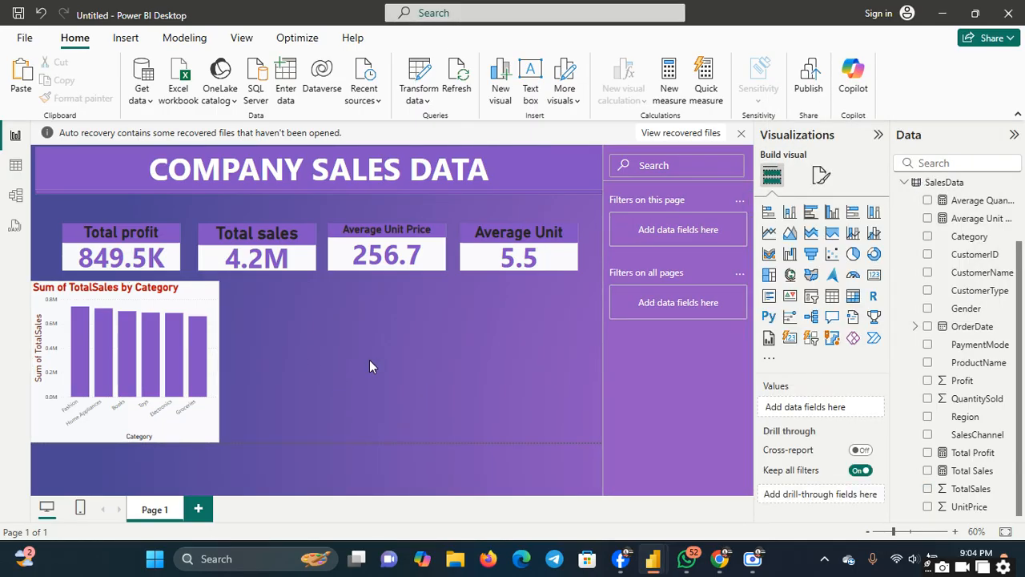
- Insert an empty pie chart on the page and place it beside the column chart with a gap between them
left_click(212, 316)
left_click(519, 373)
left_click(852, 253)
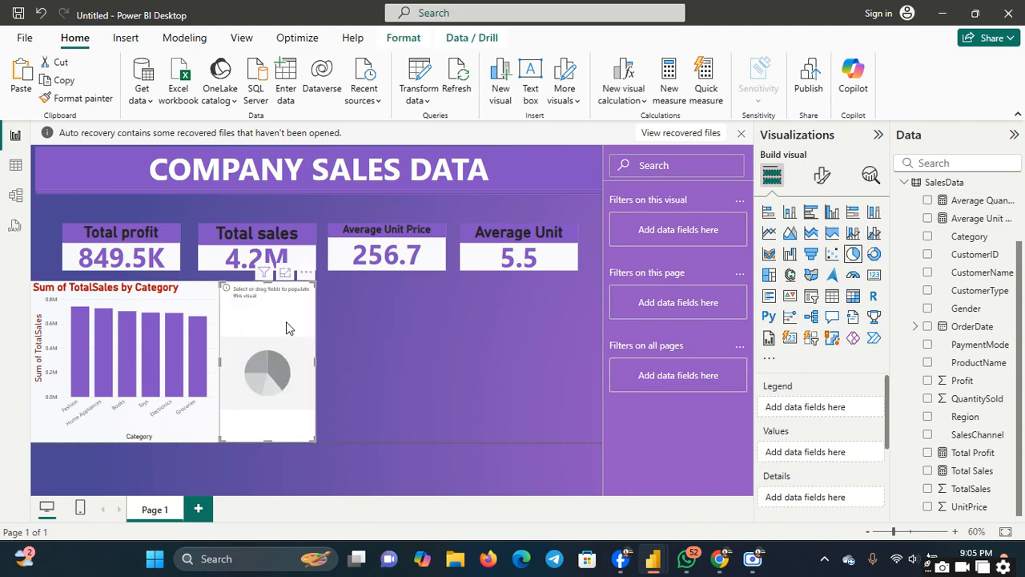
left_click_drag(290, 349, 343, 349)
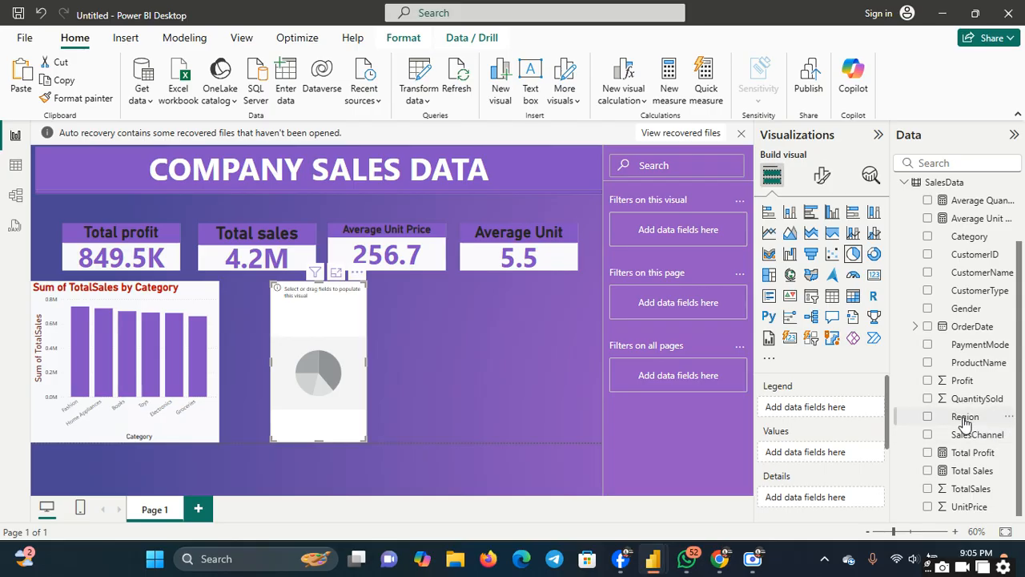
- Add Region as a page-level filter, and try Region as the pie chart's legend before removing it from there
left_click_drag(964, 417, 720, 315)
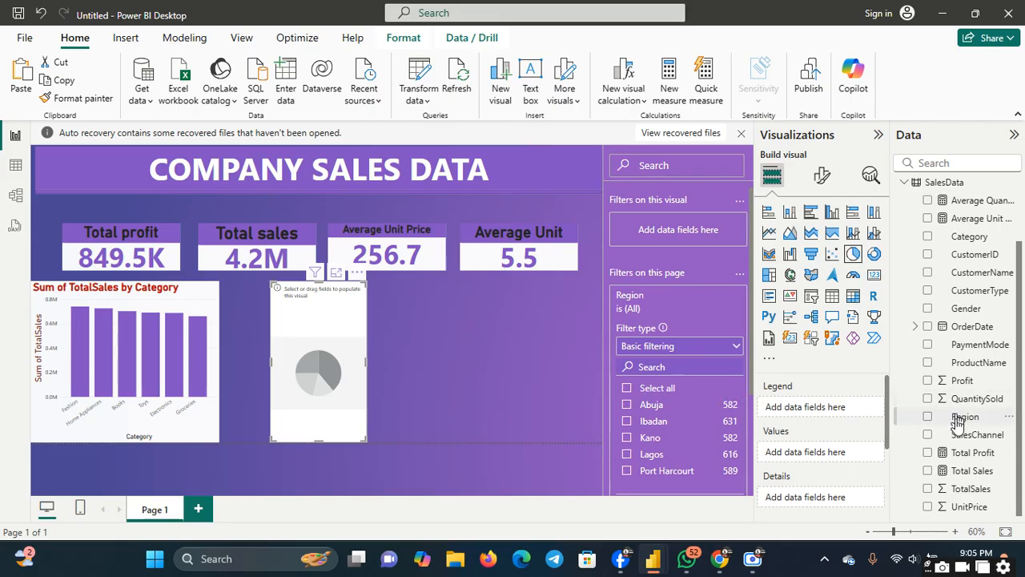
left_click_drag(957, 417, 821, 422)
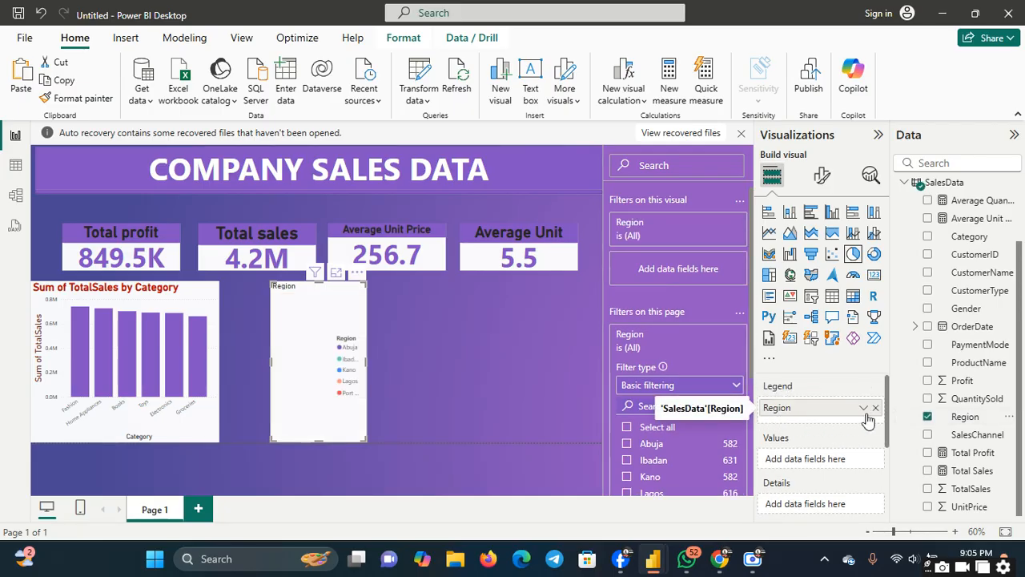
left_click(875, 409)
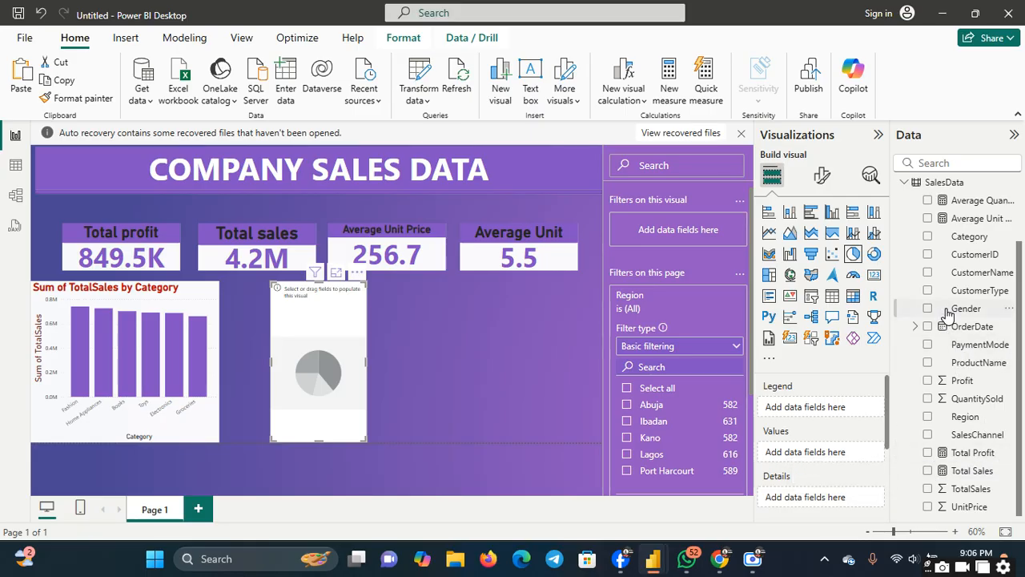
- Use Category as the pie chart's legend and TotalSales as its values
left_click_drag(951, 236, 811, 408)
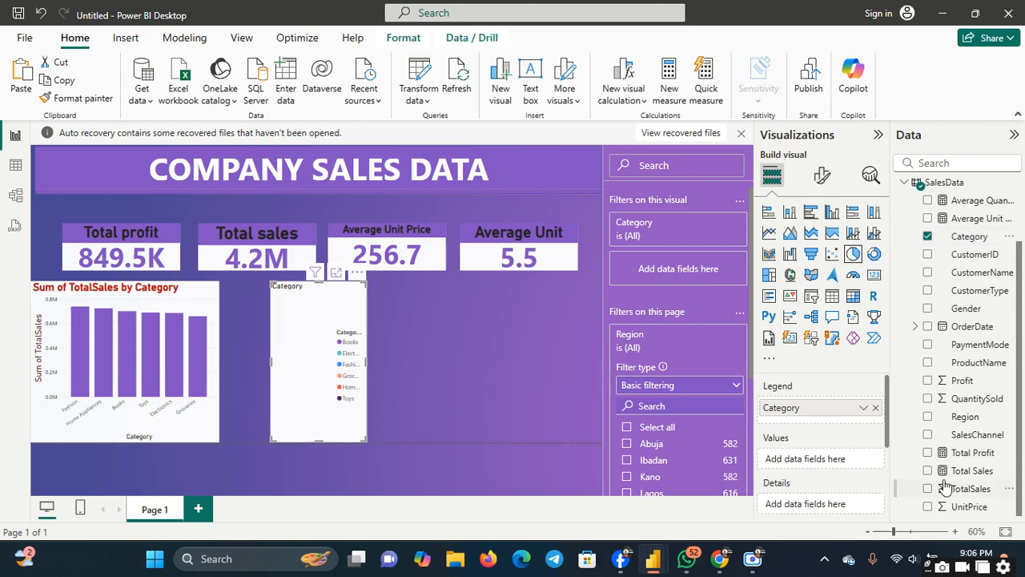
left_click_drag(960, 490, 826, 458)
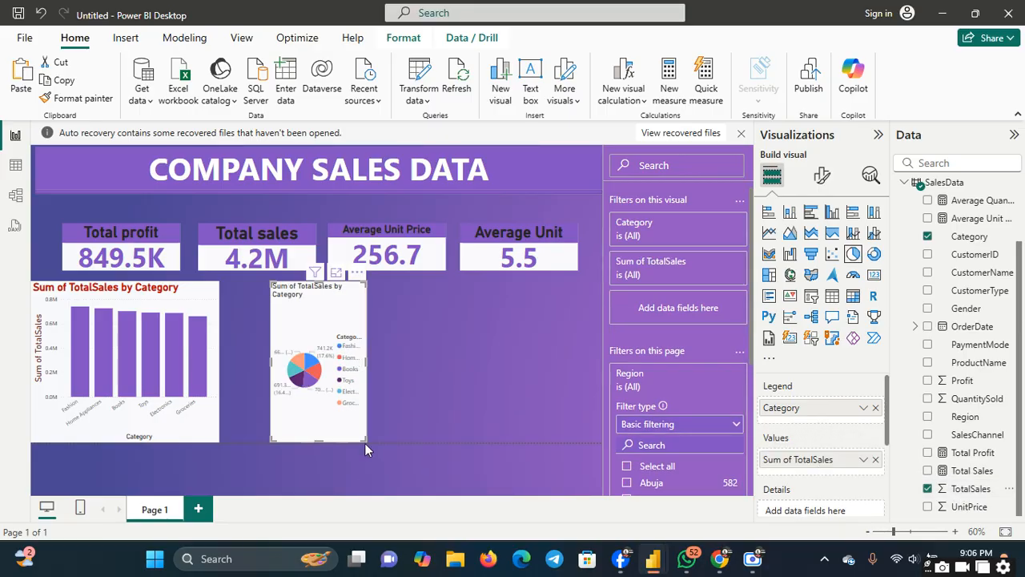
- Enlarge the pie chart and move it so it fills the space between the column chart and the page's far edge
left_click_drag(364, 442, 587, 485)
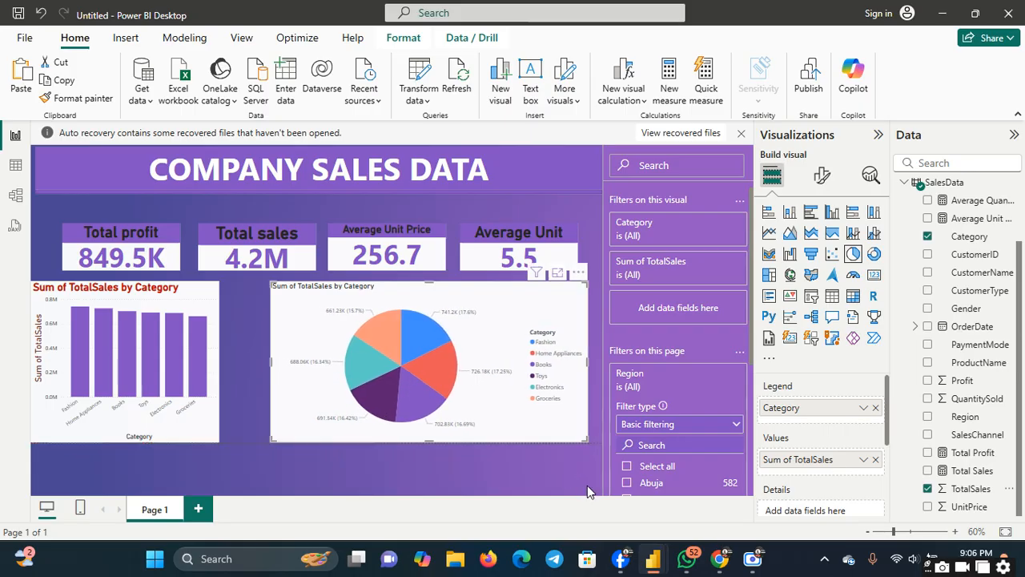
left_click_drag(555, 346, 513, 346)
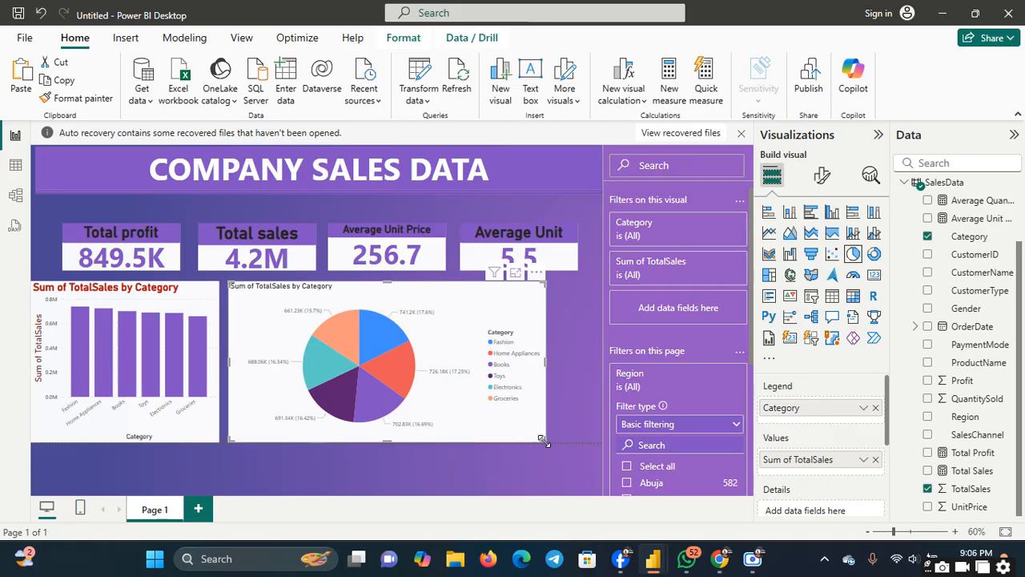
left_click_drag(543, 440, 601, 449)
left_click(564, 465)
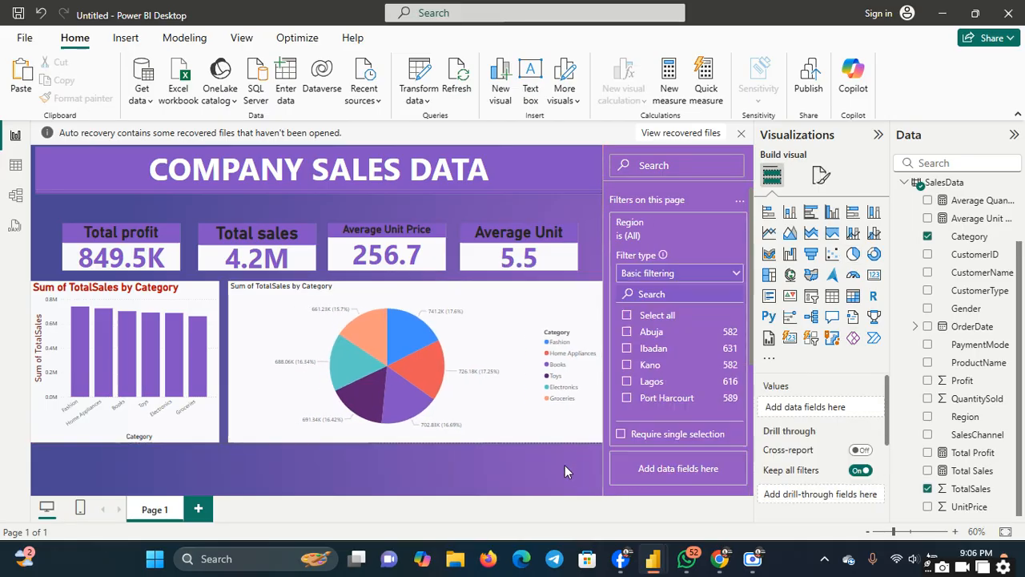
- Make the pie chart's title bold and set its font size to 21
left_click(481, 330)
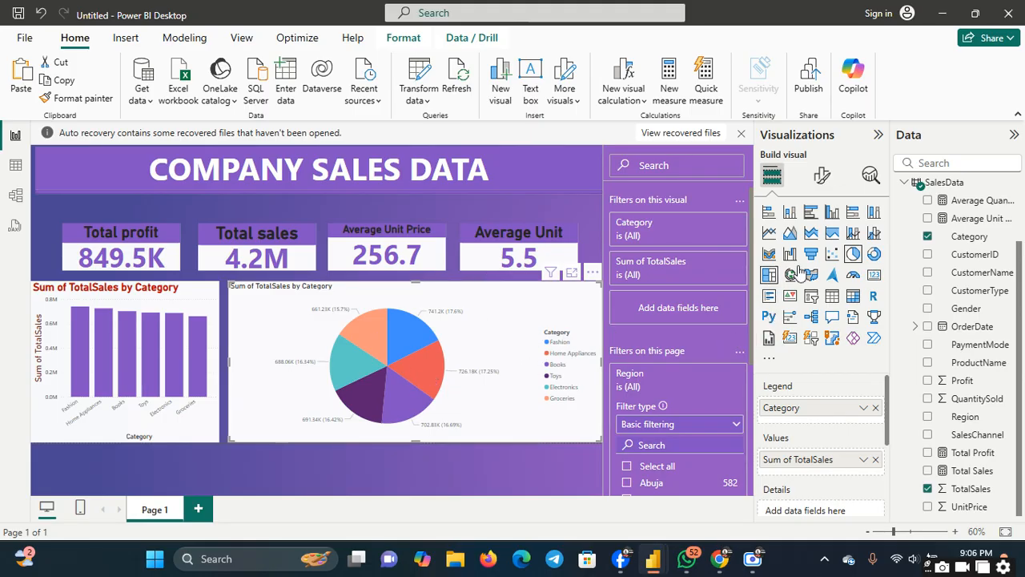
left_click(822, 176)
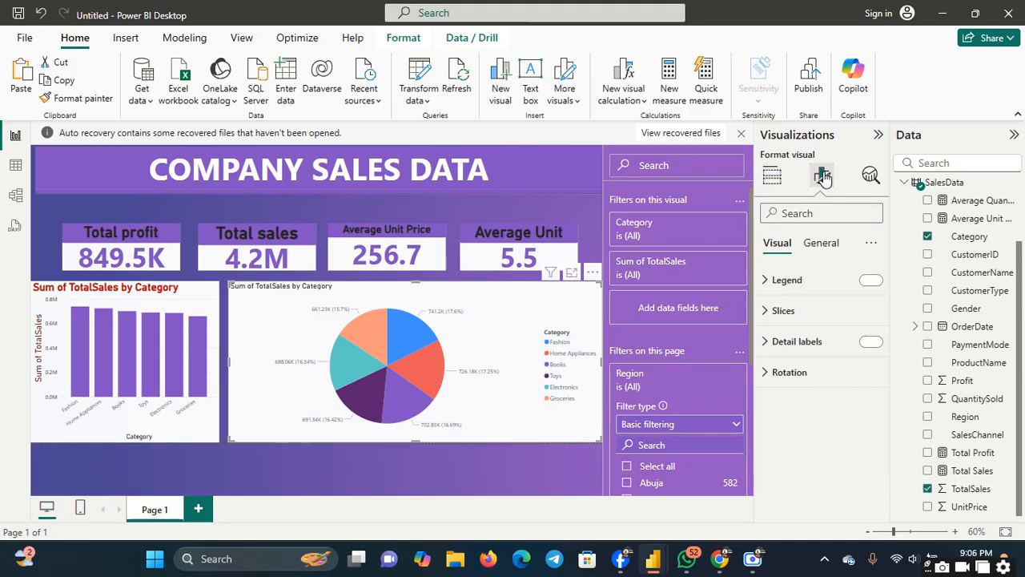
left_click(820, 243)
left_click(778, 317)
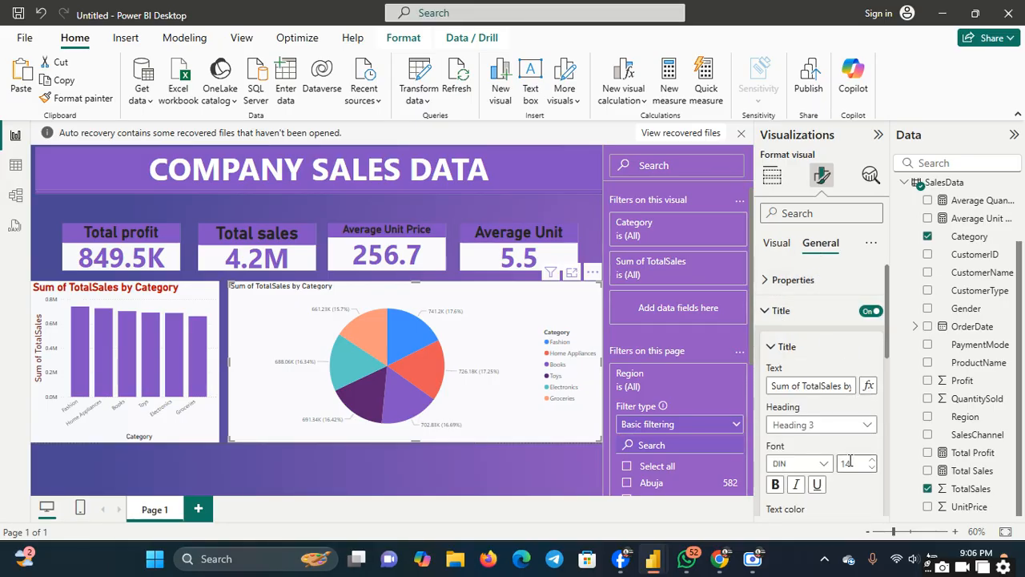
left_click(777, 484)
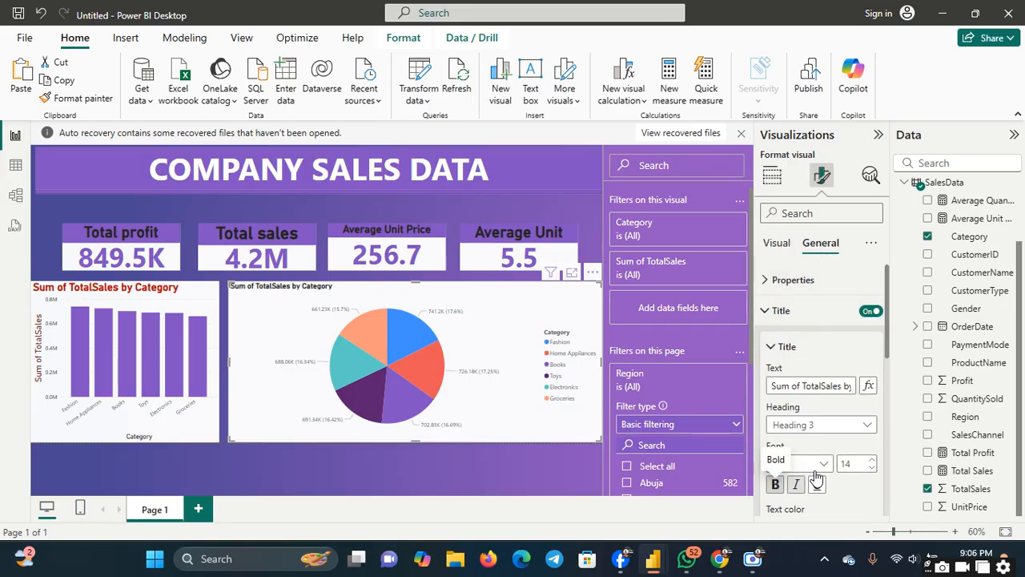
left_click(872, 460)
left_click(872, 459)
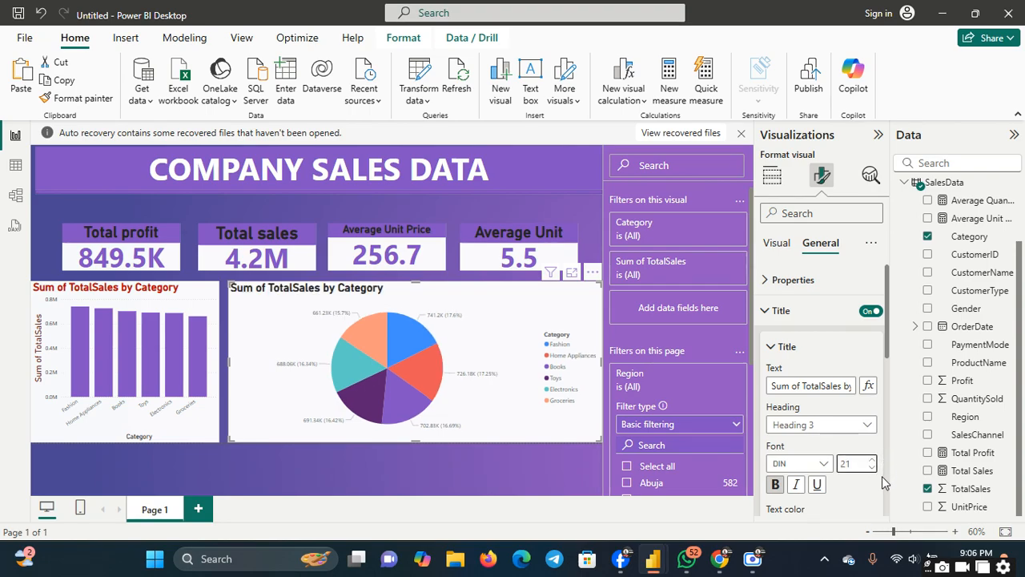
- Center the titles of both the pie chart and the column chart horizontally
scroll(877, 468, "down", 3)
left_click(796, 417)
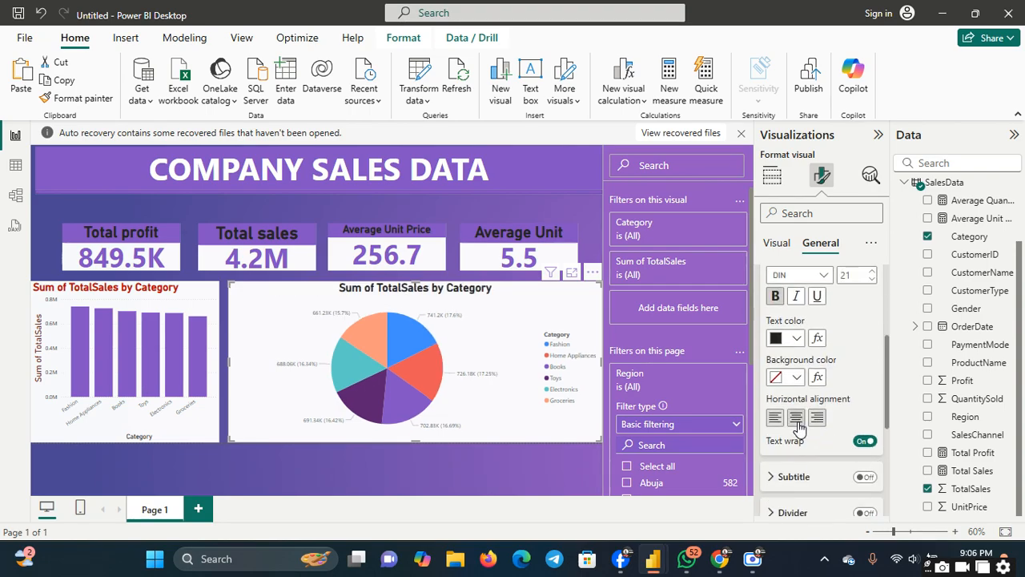
left_click(184, 290)
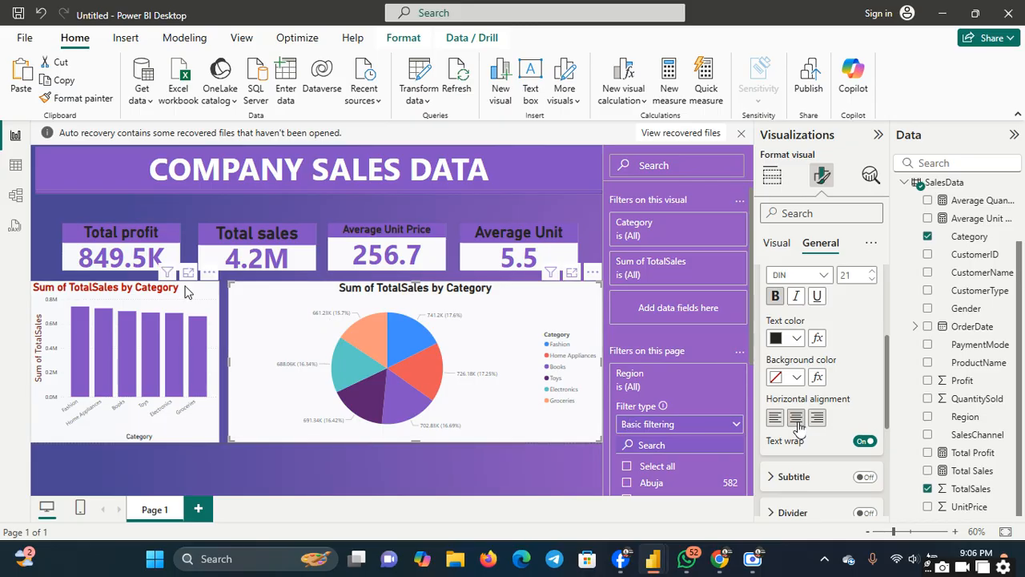
left_click(796, 418)
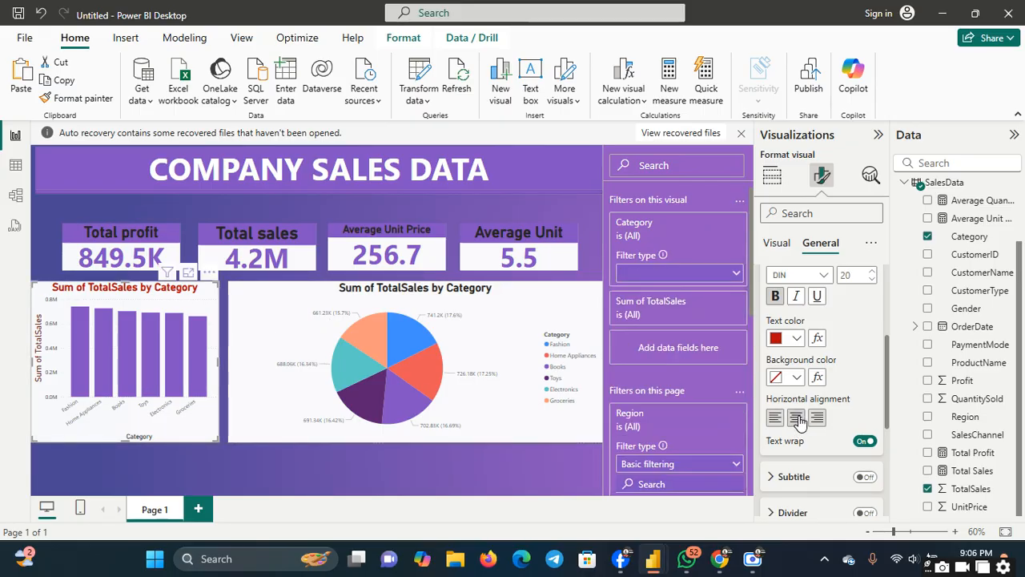
- Fill the pie chart title's background with the recently used purple, after trying dark red
left_click(552, 336)
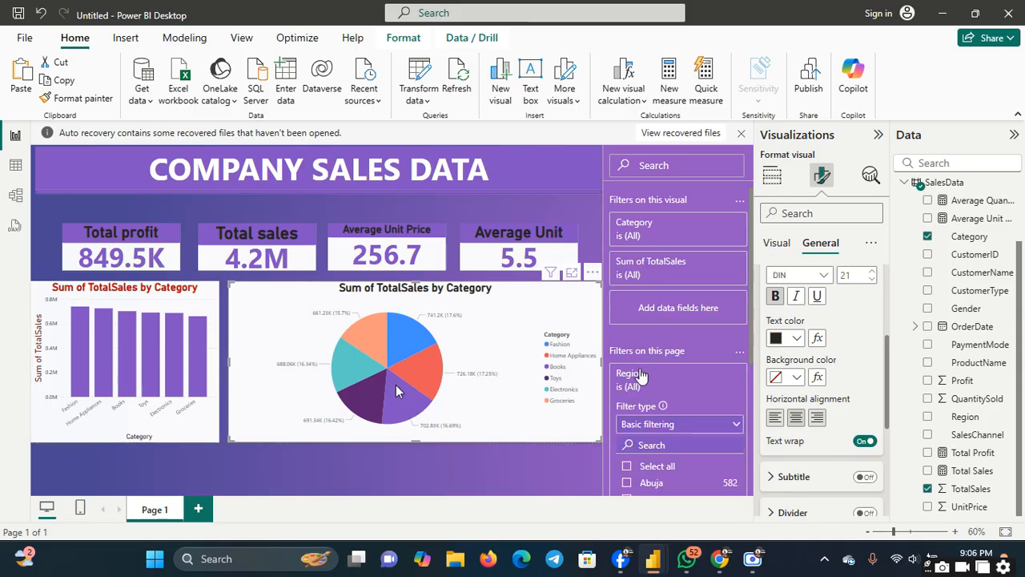
left_click(793, 378)
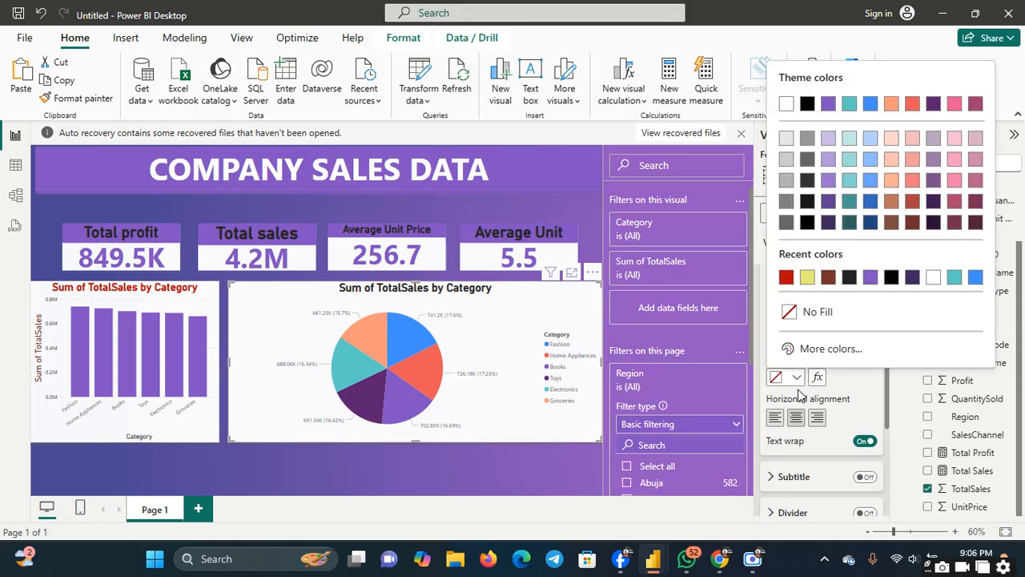
left_click(827, 277)
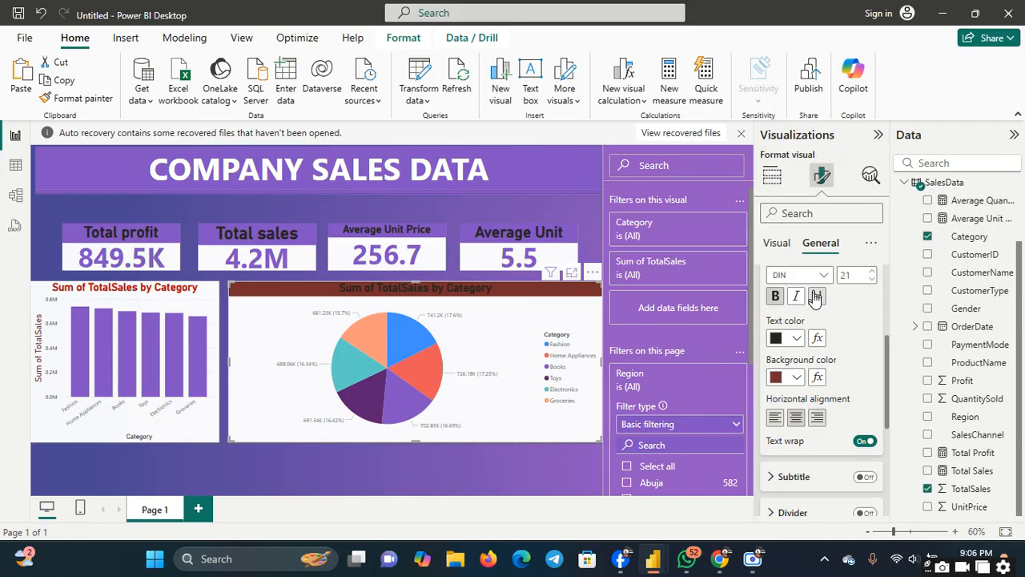
left_click(796, 377)
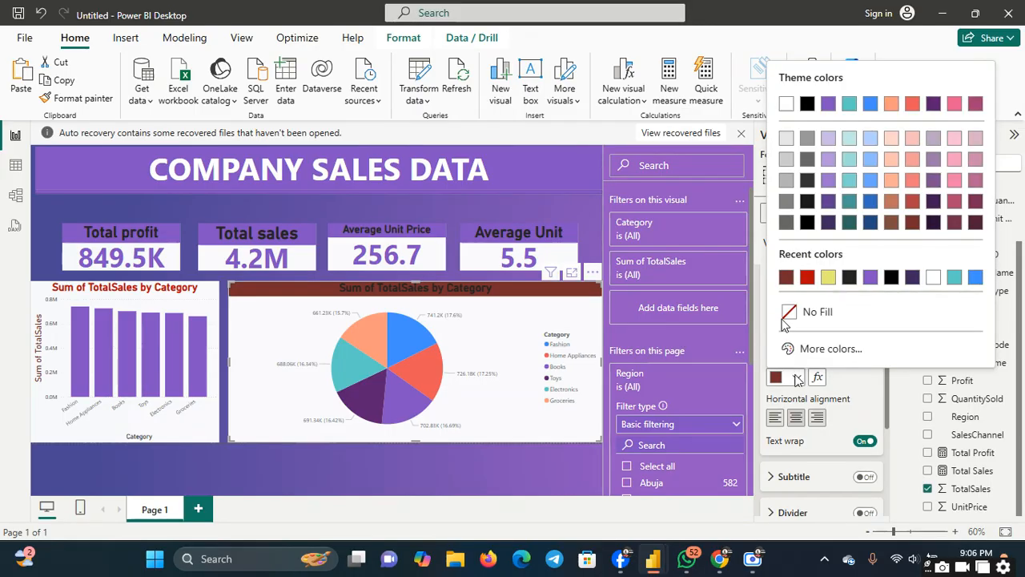
left_click(870, 277)
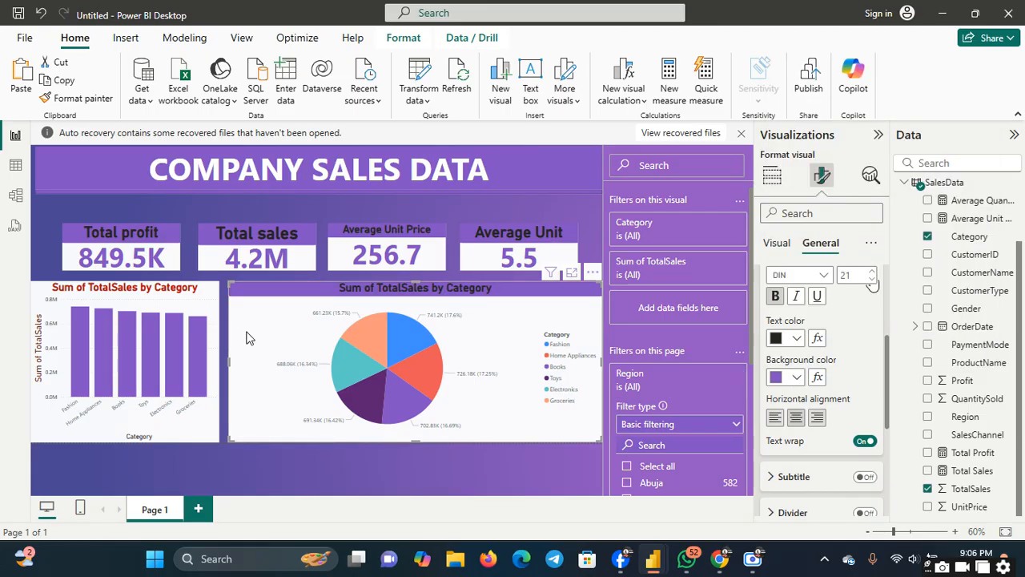
- Fill the column chart title's background with the same purple as the pie chart title's
left_click(214, 298)
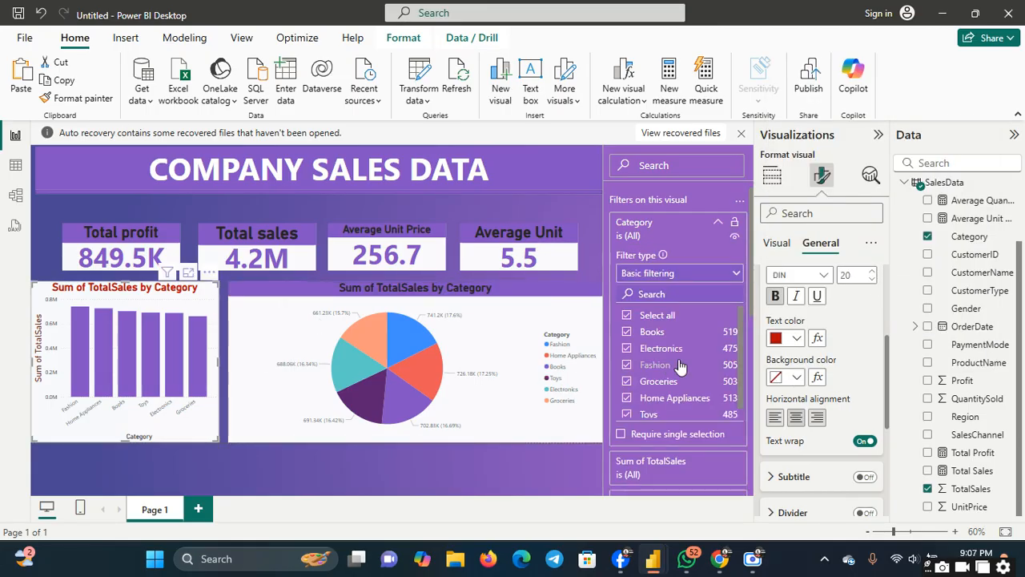
left_click(797, 340)
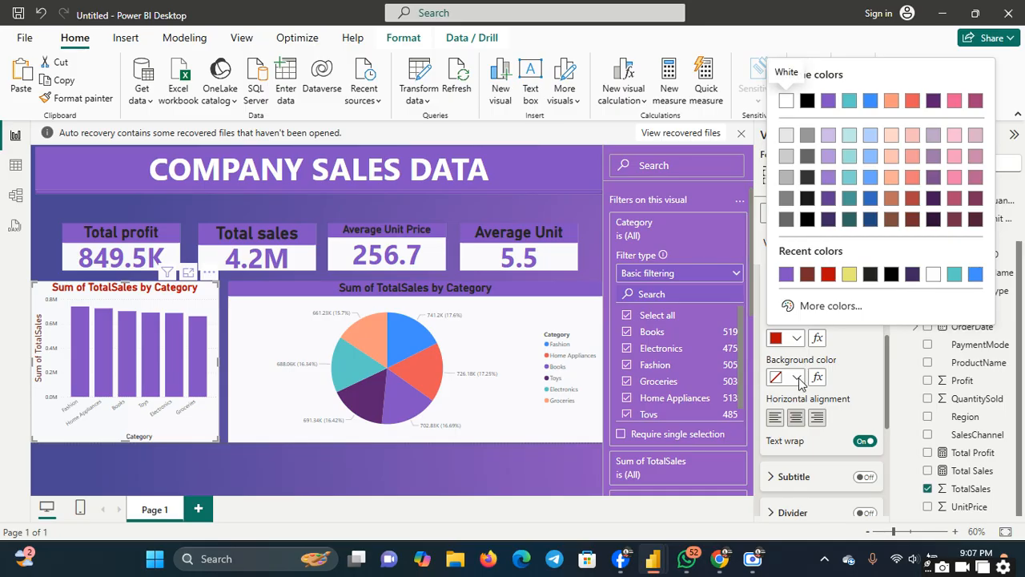
left_click(802, 380)
left_click(797, 378)
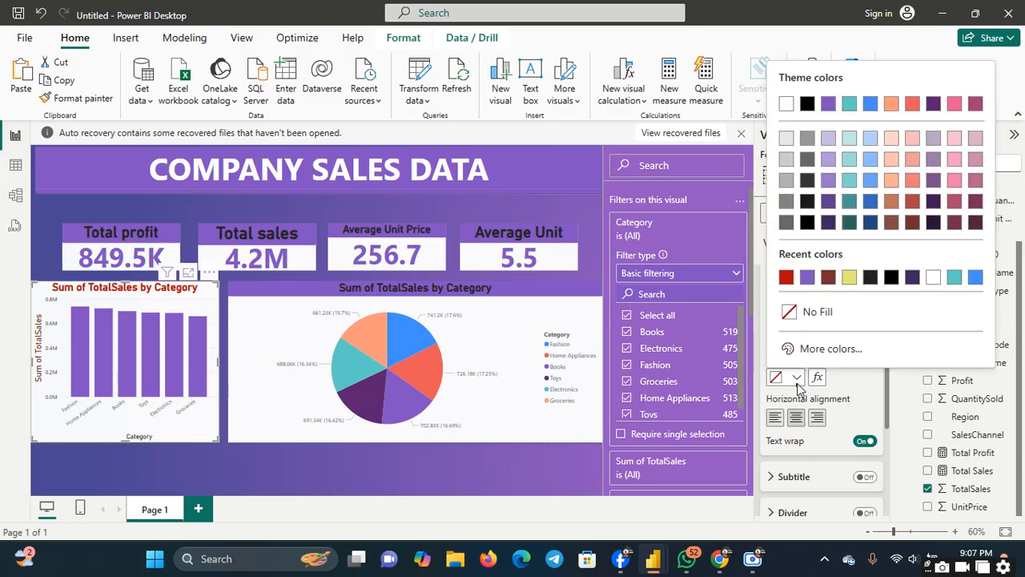
left_click(794, 272)
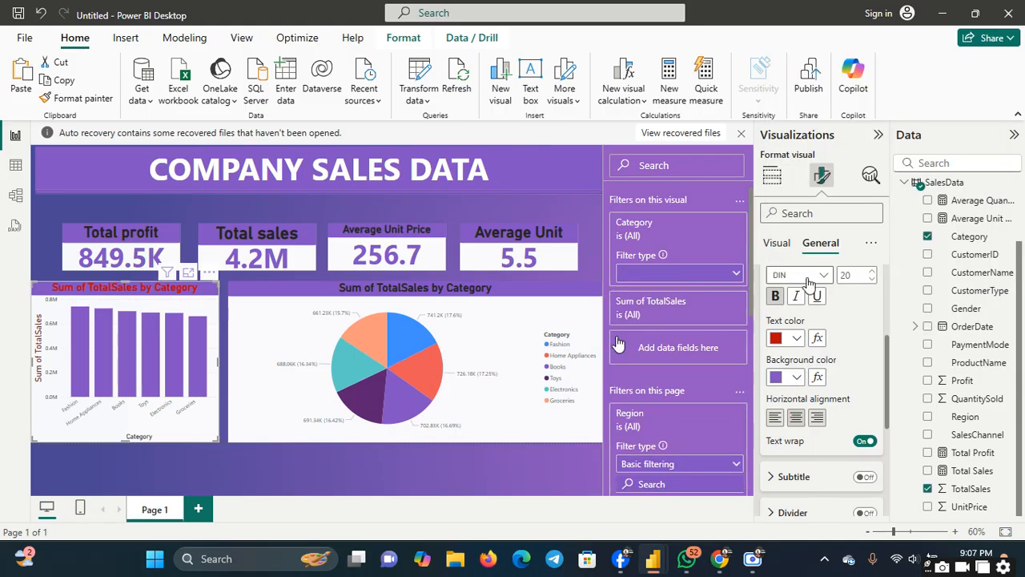
- Set the column chart title's text color to black to suit the pie chart's title
left_click(497, 300)
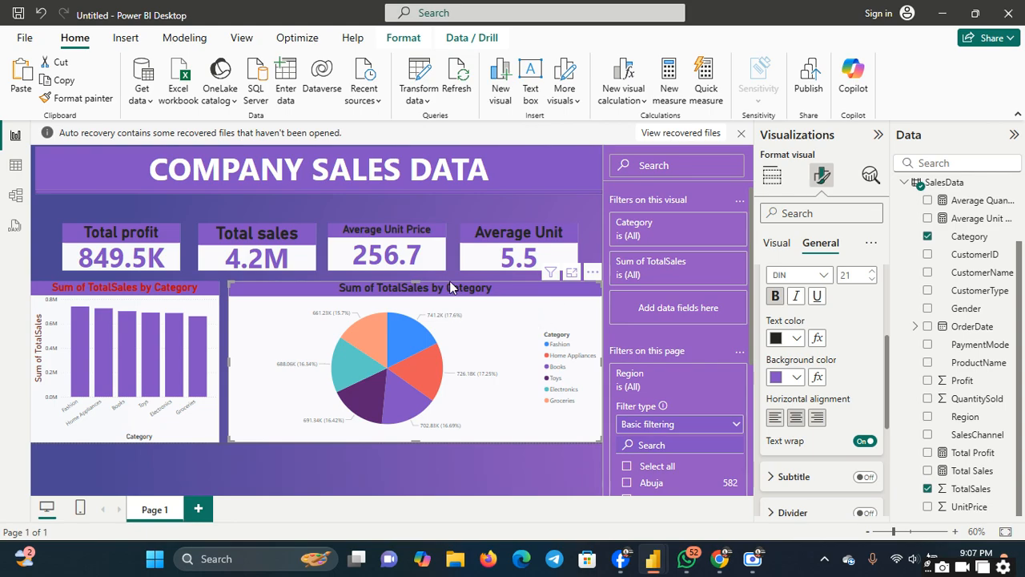
left_click(215, 292)
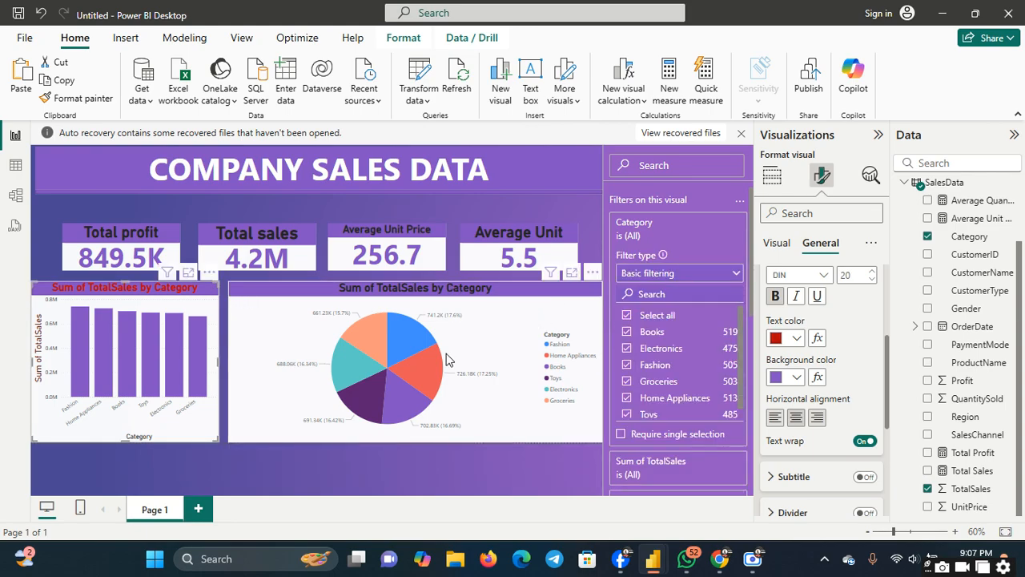
left_click(796, 338)
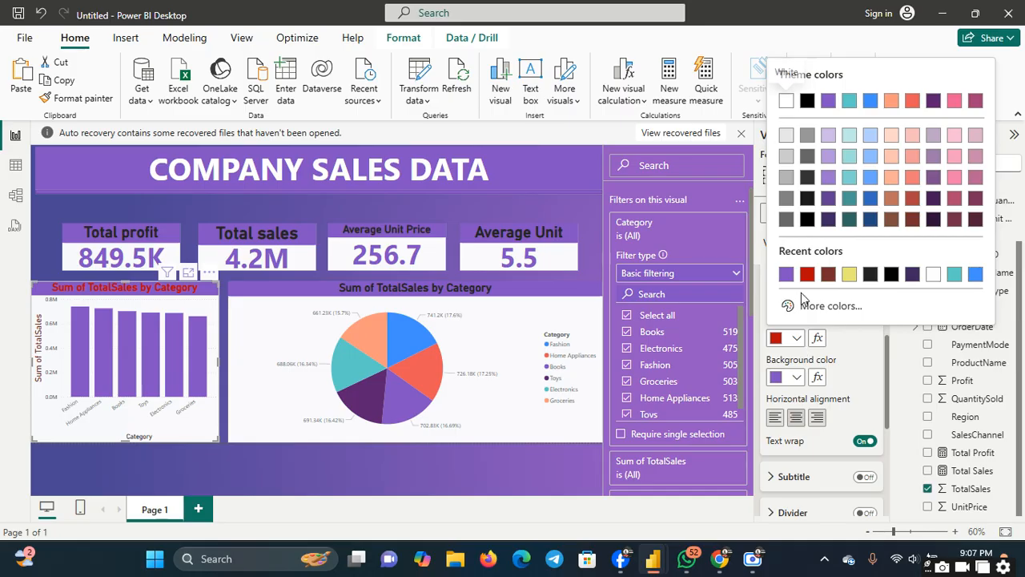
left_click(889, 275)
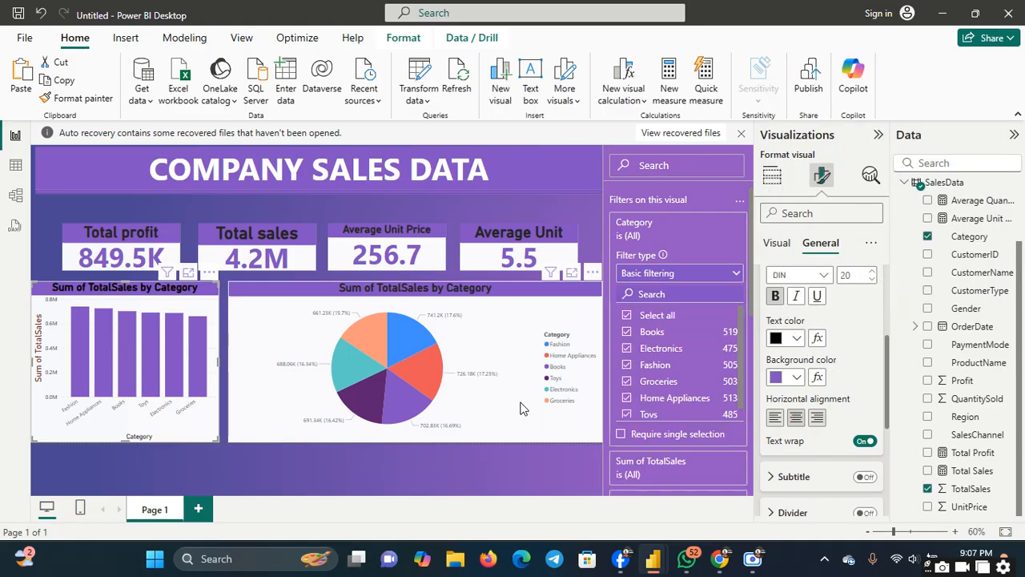
- Narrow the pie chart and shift it right, leaving a small margin beside the page's right edge
left_click(75, 200)
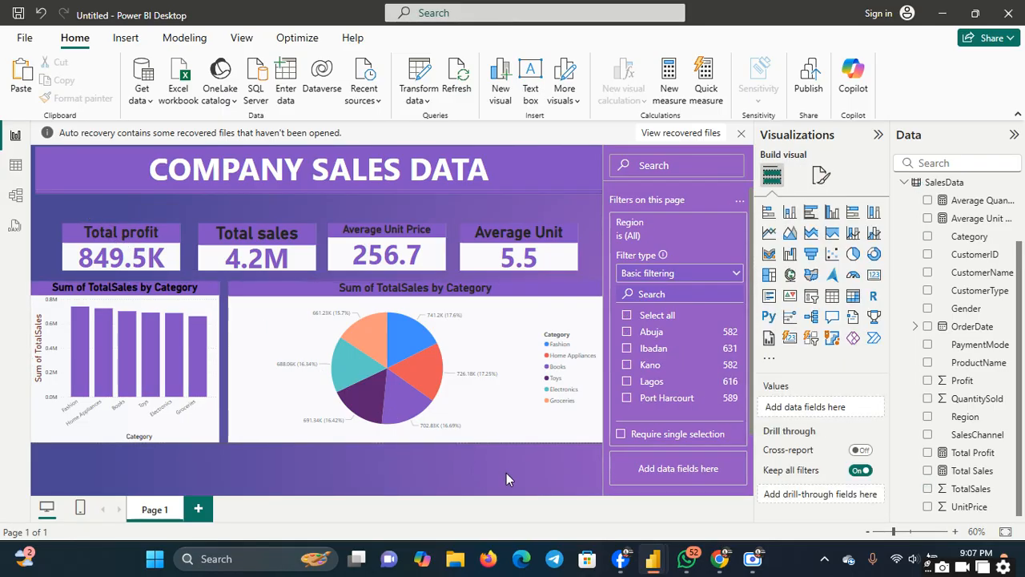
left_click(594, 342)
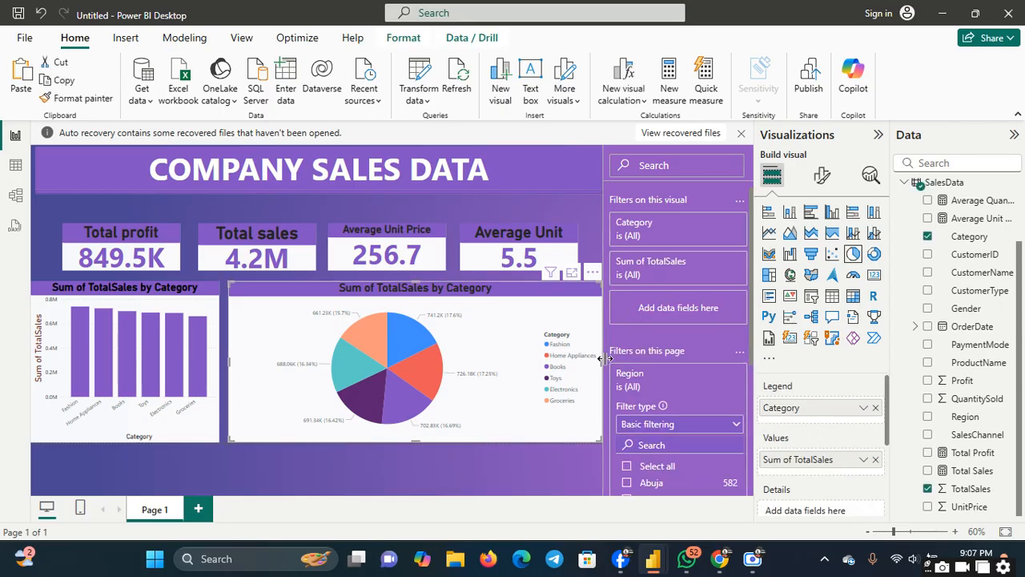
left_click_drag(599, 362, 551, 360)
left_click_drag(528, 349, 525, 349)
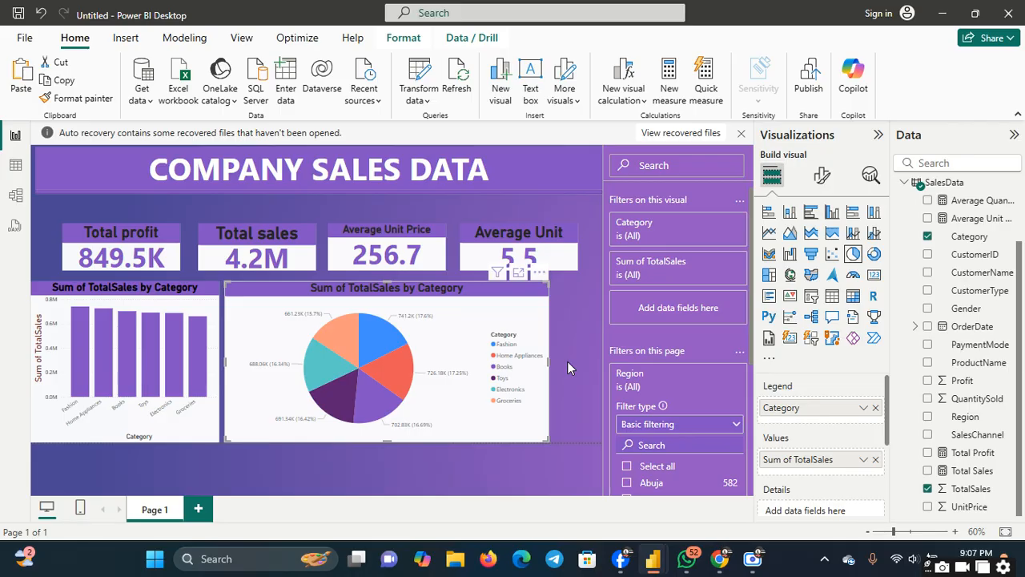
left_click_drag(516, 312, 557, 314)
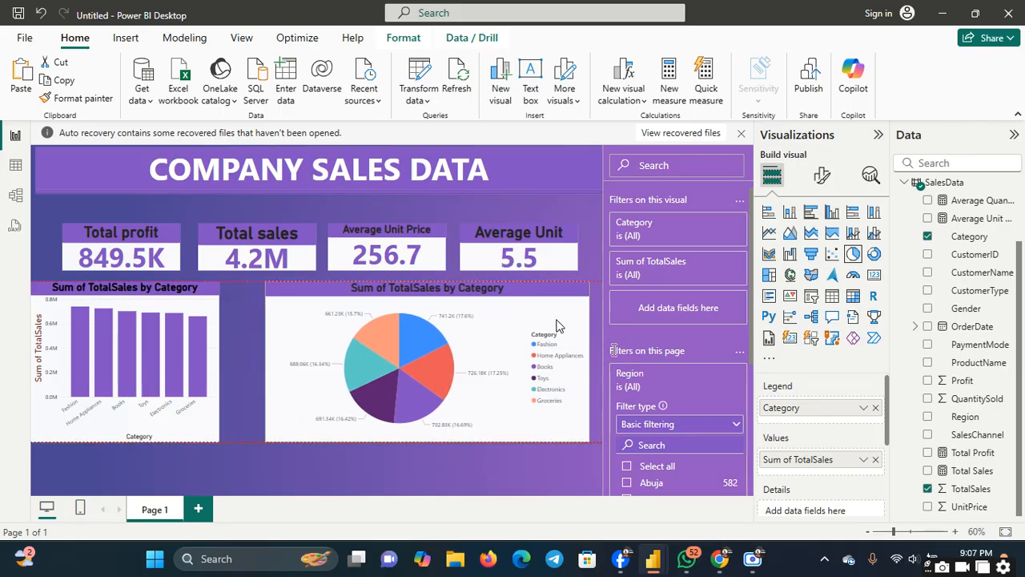
- Widen the column chart until its right edge meets the pie chart, and clear the selection
left_click(218, 341)
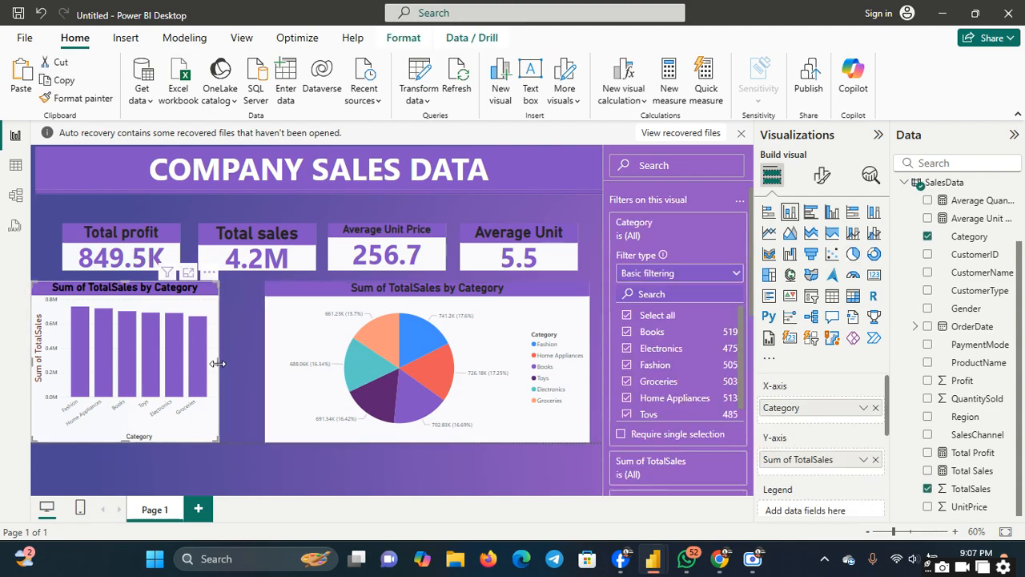
left_click_drag(221, 366, 267, 386)
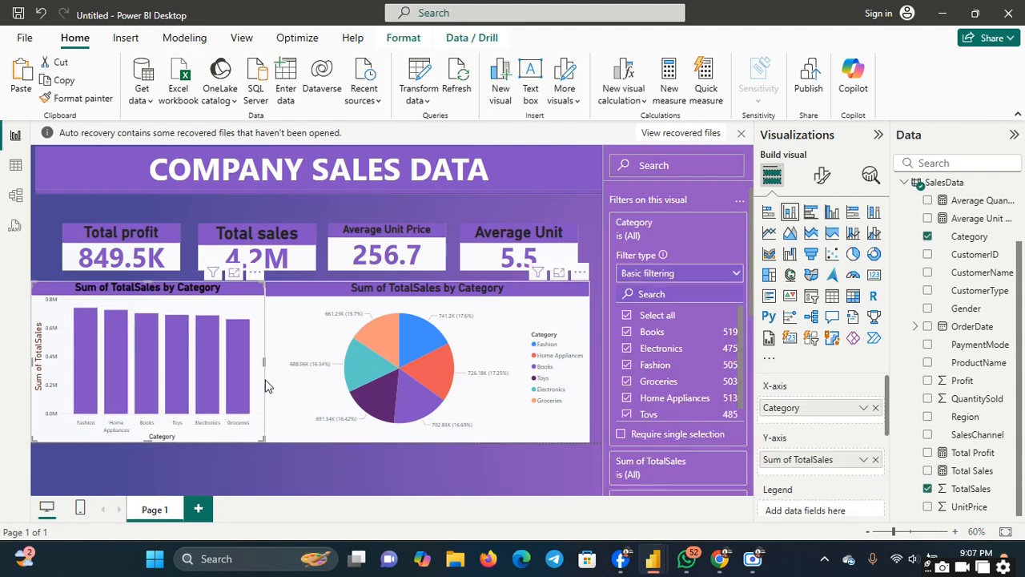
left_click(432, 453)
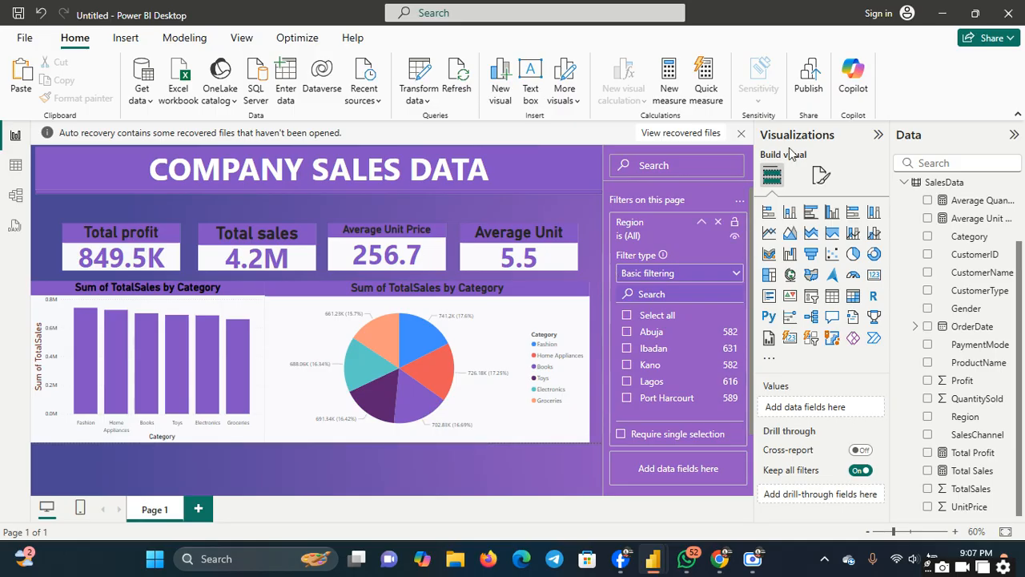
- Collapse the Visualizations and Data panes to give the report page more room
left_click(878, 135)
left_click(1013, 135)
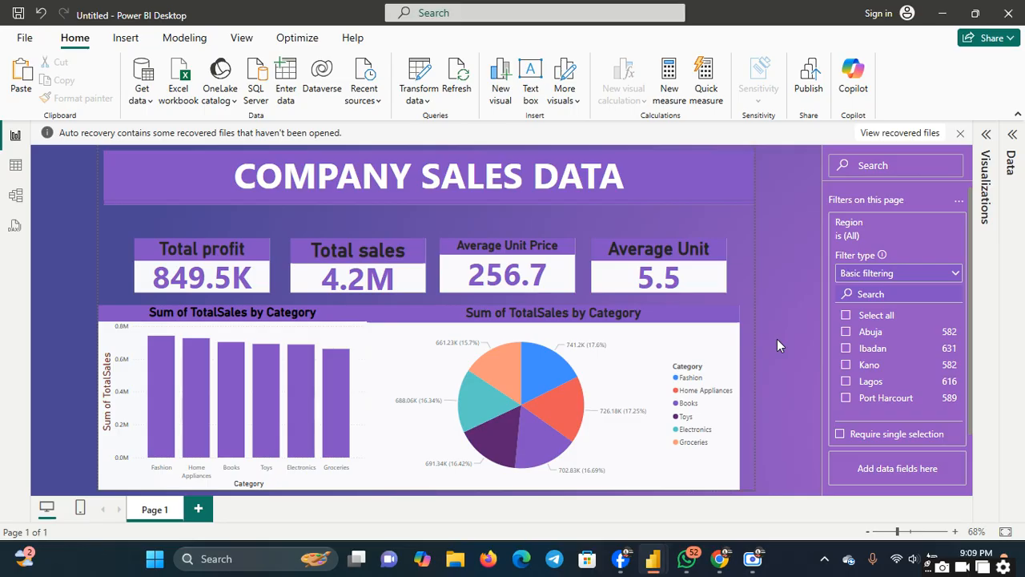
left_click(752, 561)
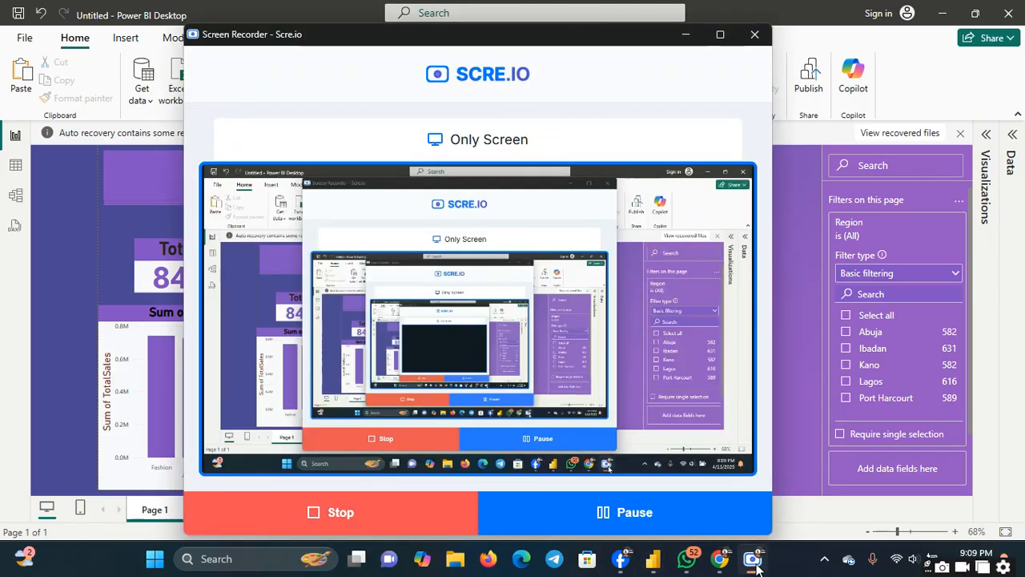